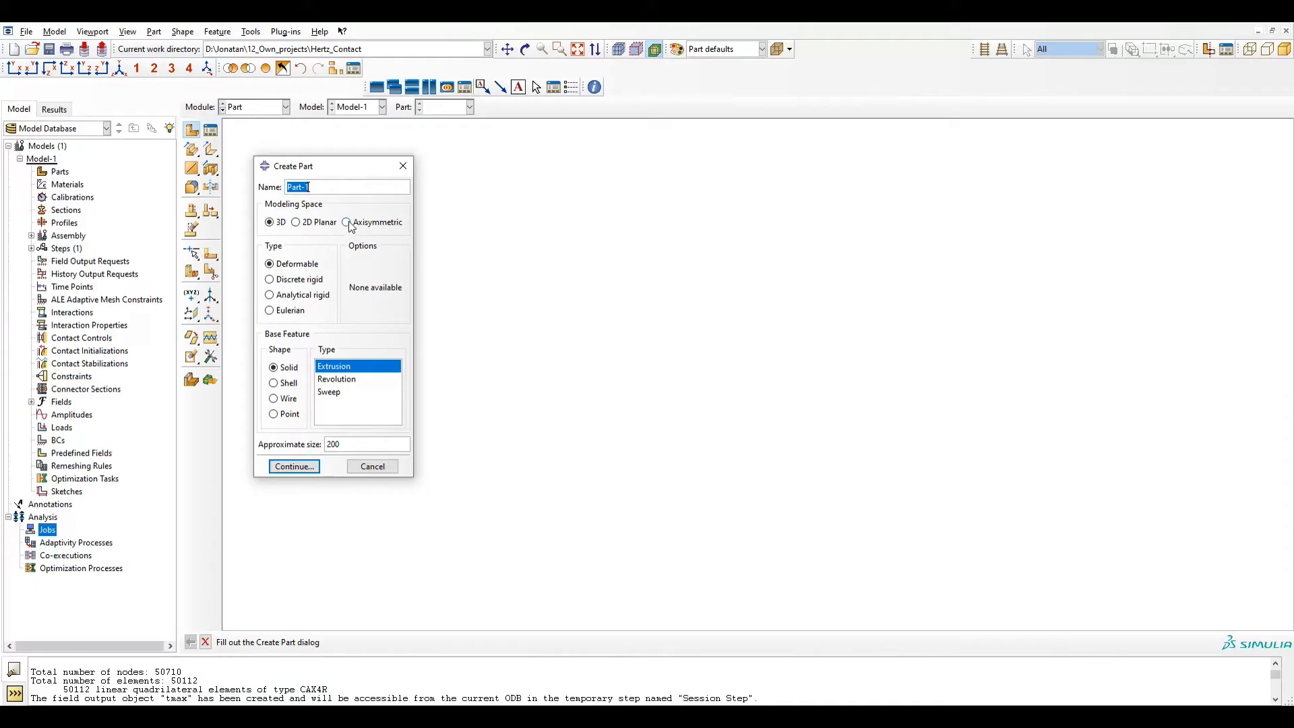
Step: Create an axisymmetric deformable shell part named Hemisphere1 and open its section sketch
left_click(346, 223)
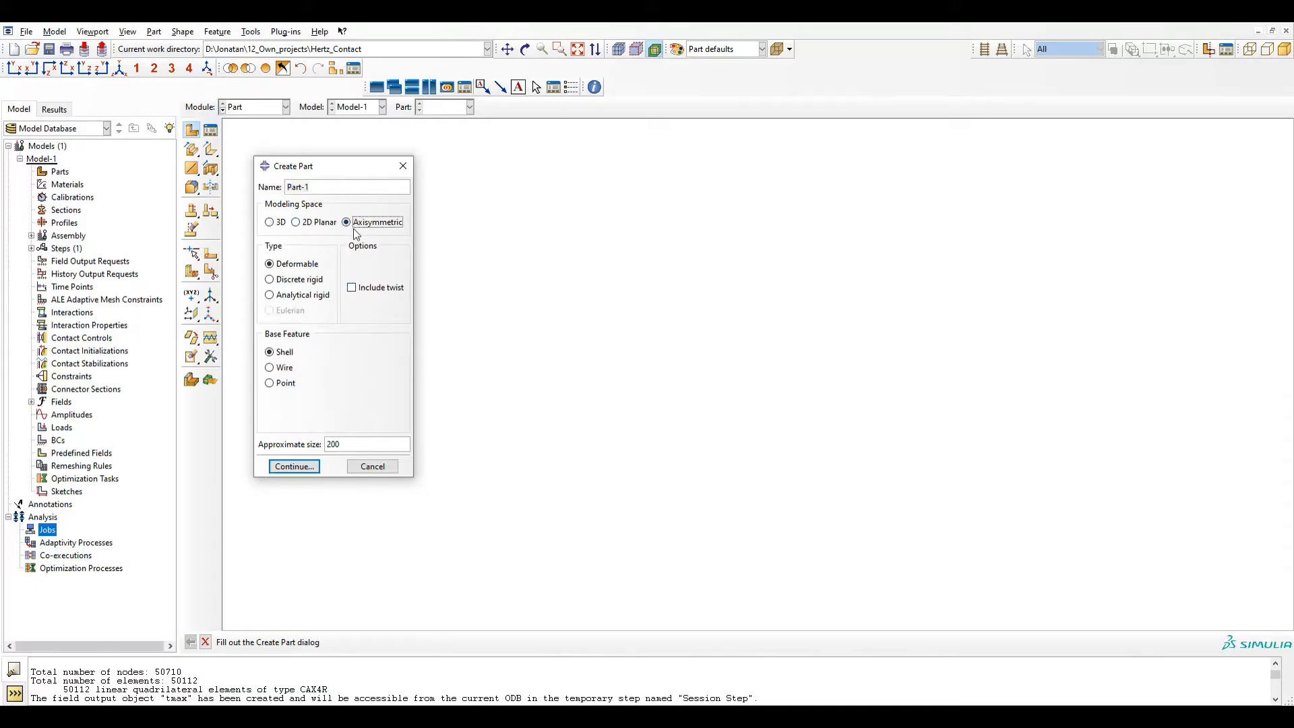
triple_click(316, 187)
type("Hemisphere")
left_click(294, 467)
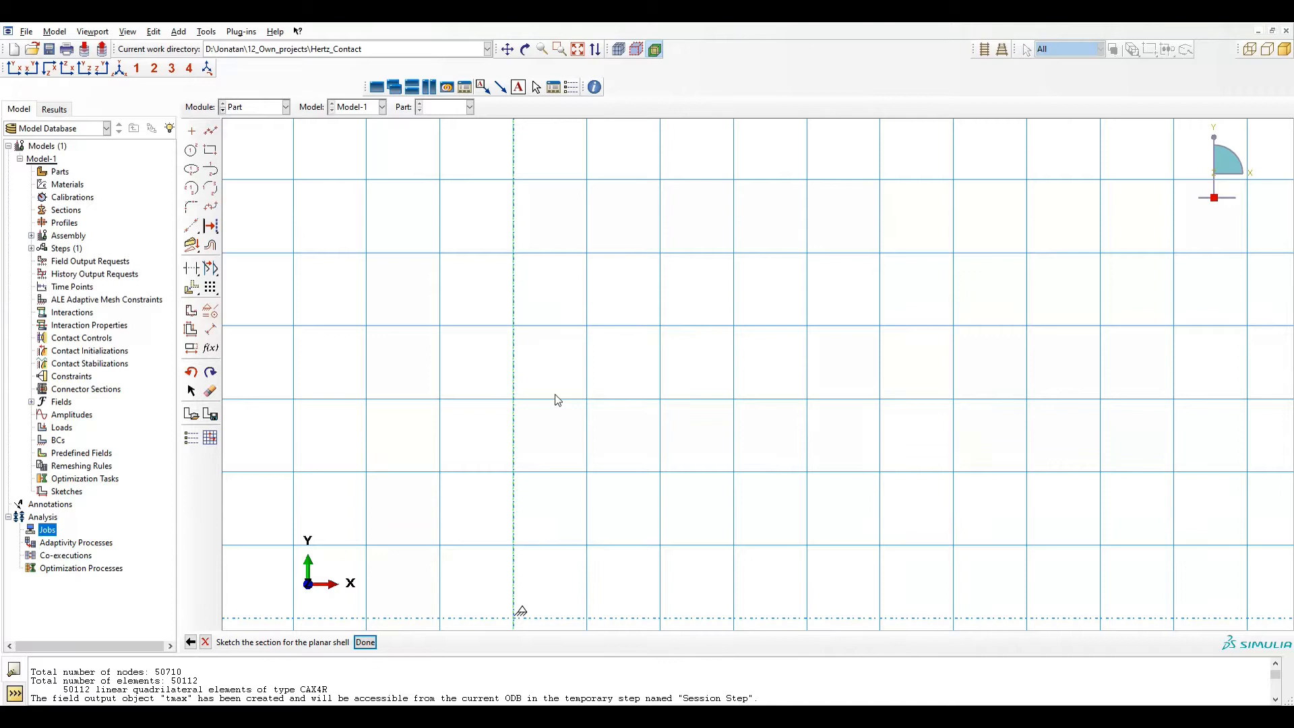
Step: Place sketch points at the origin and at coordinates 160,0
scroll(556, 400, "down", 3)
left_click(192, 132)
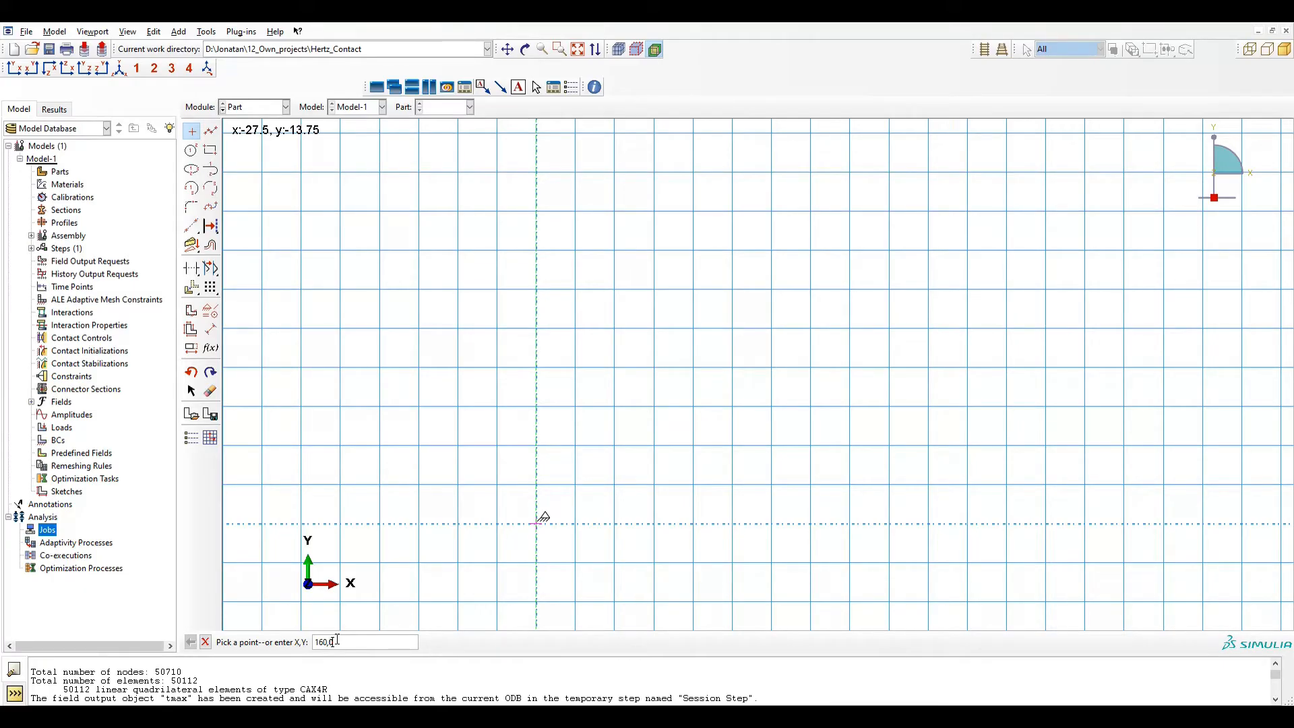
middle_click_drag(929, 469, 771, 376, "ctrl+alt")
scroll(758, 384, "down", 5)
scroll(759, 387, "down", 8)
scroll(870, 418, "up", 6)
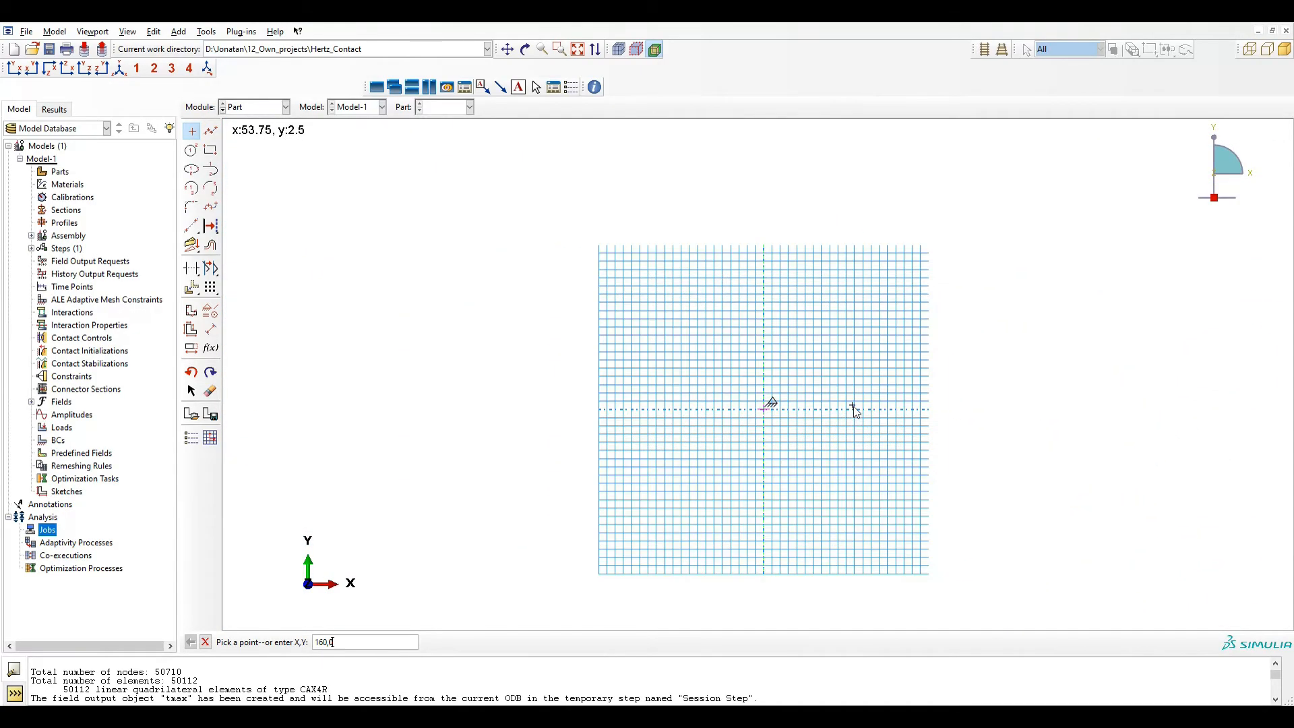
scroll(854, 410, "up", 4)
scroll(761, 391, "down", 5)
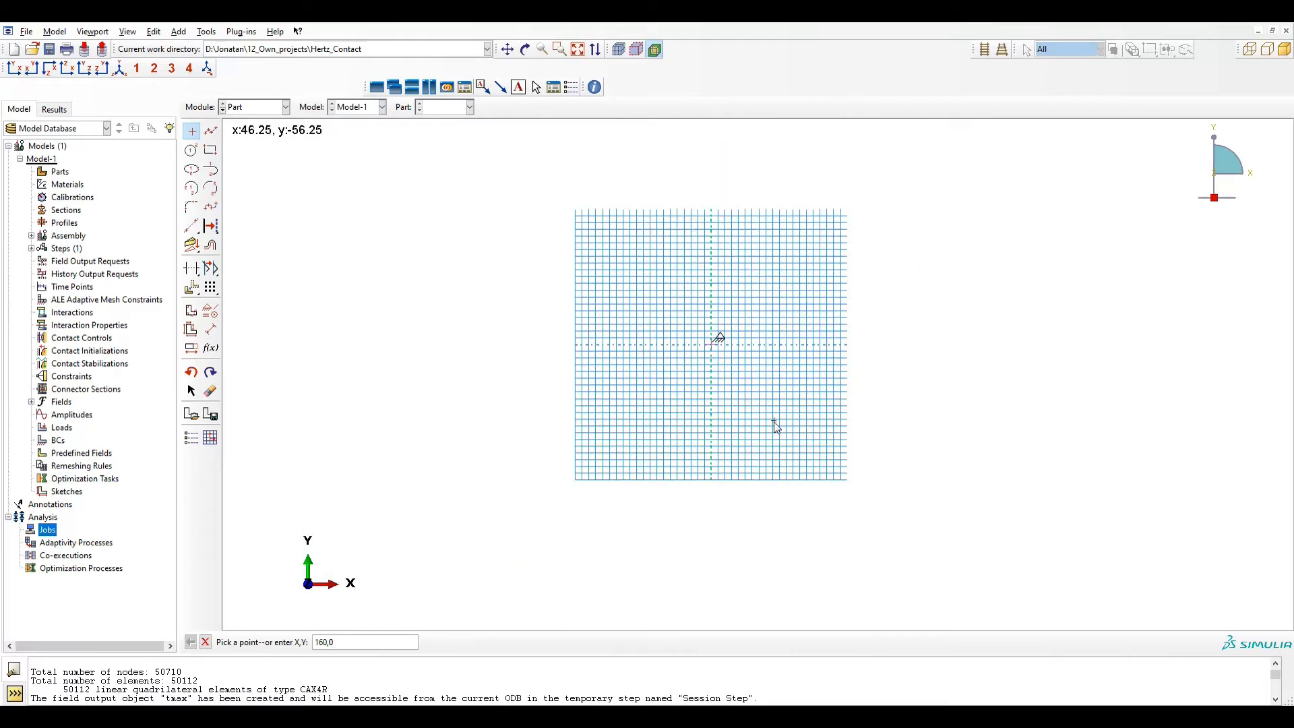
scroll(773, 422, "down", 3)
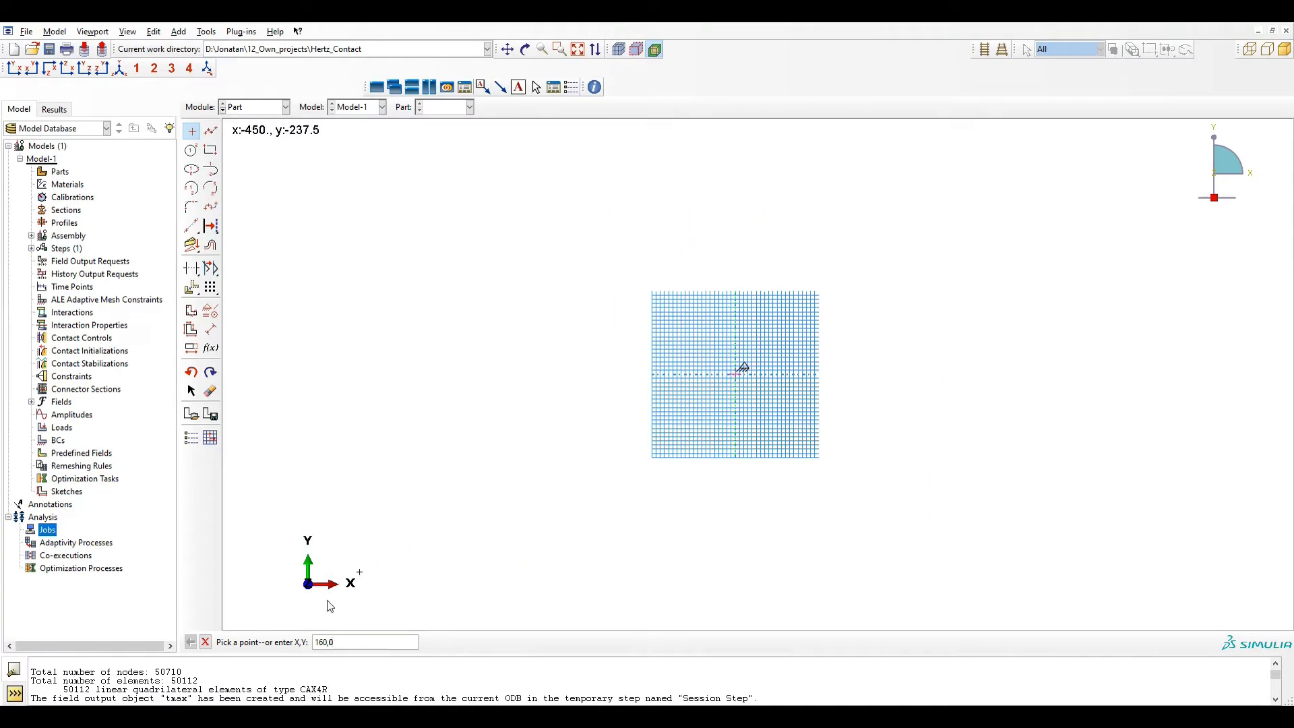
key("Return")
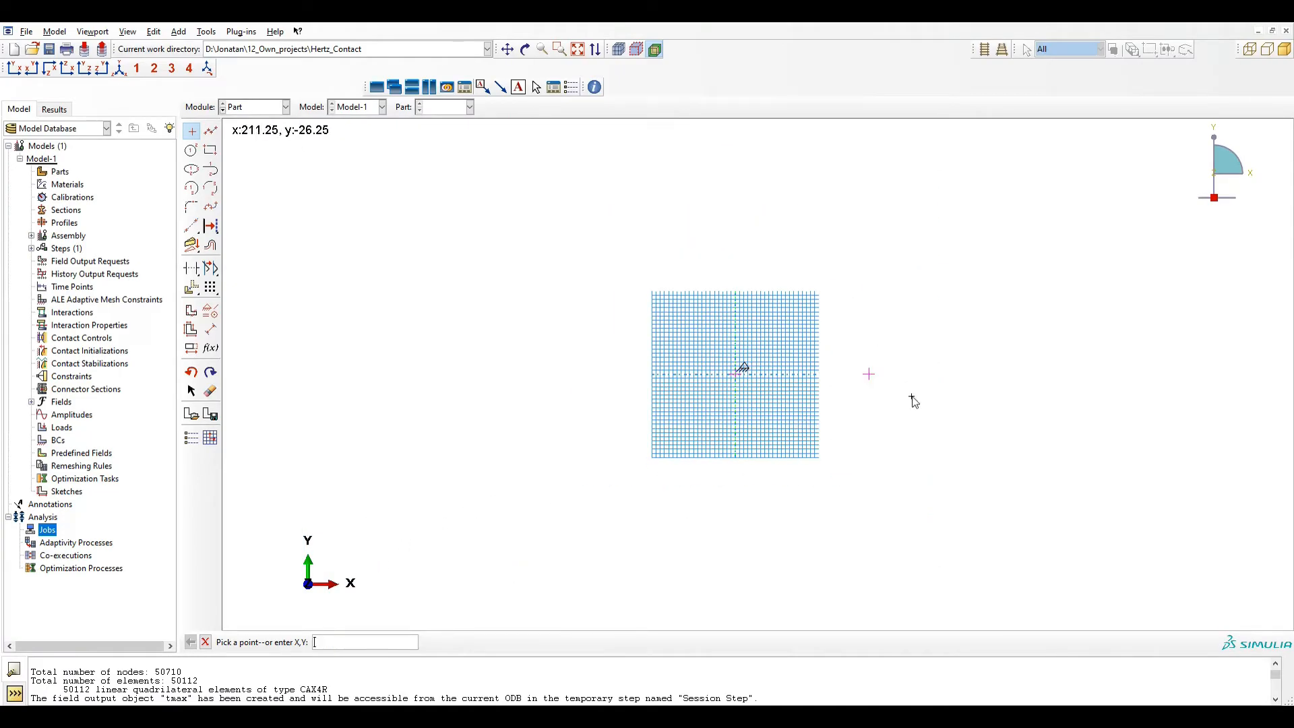
Step: Add sketch points on the symmetry axis at 0,160 and 0,-160
scroll(913, 402, "up", 3)
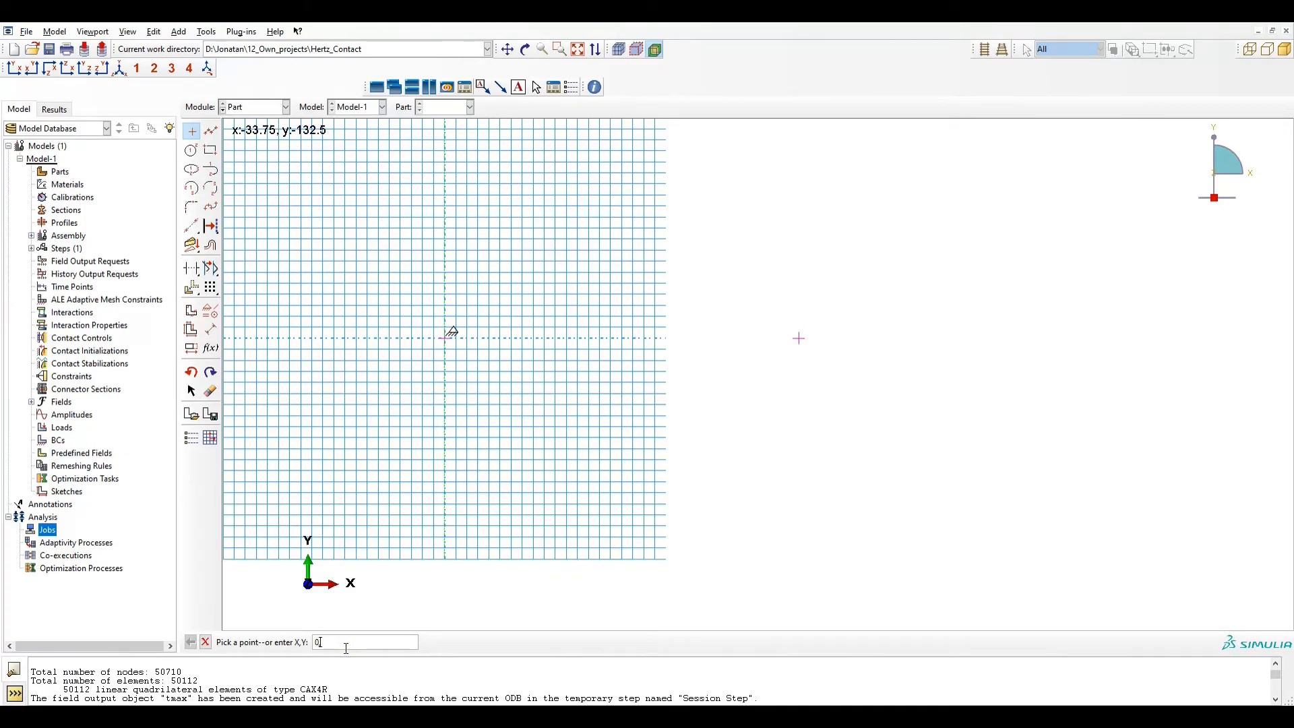
key("Return")
scroll(772, 483, "up", 3)
middle_click_drag(734, 498, 714, 484, "ctrl+alt")
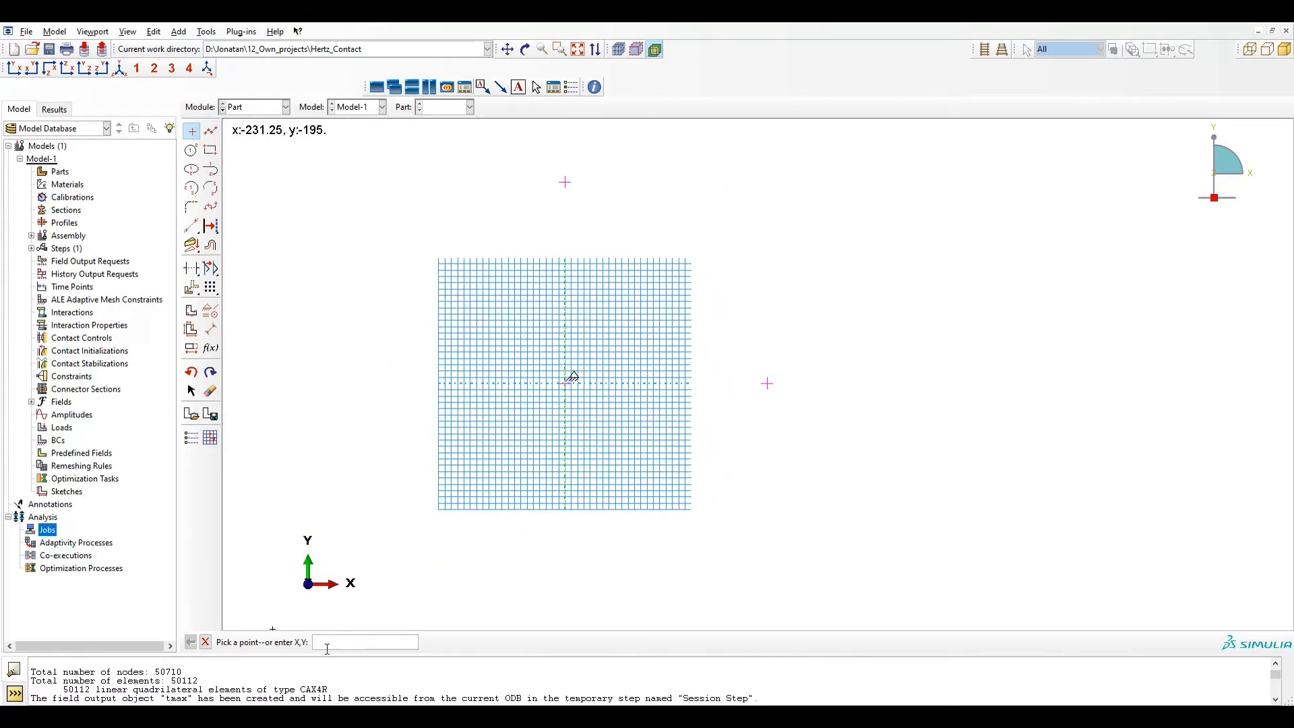
key("Return")
Step: Draw the outer quarter arc centred on the origin from the point at 160,0 to the point at 0,-160
left_click(191, 189)
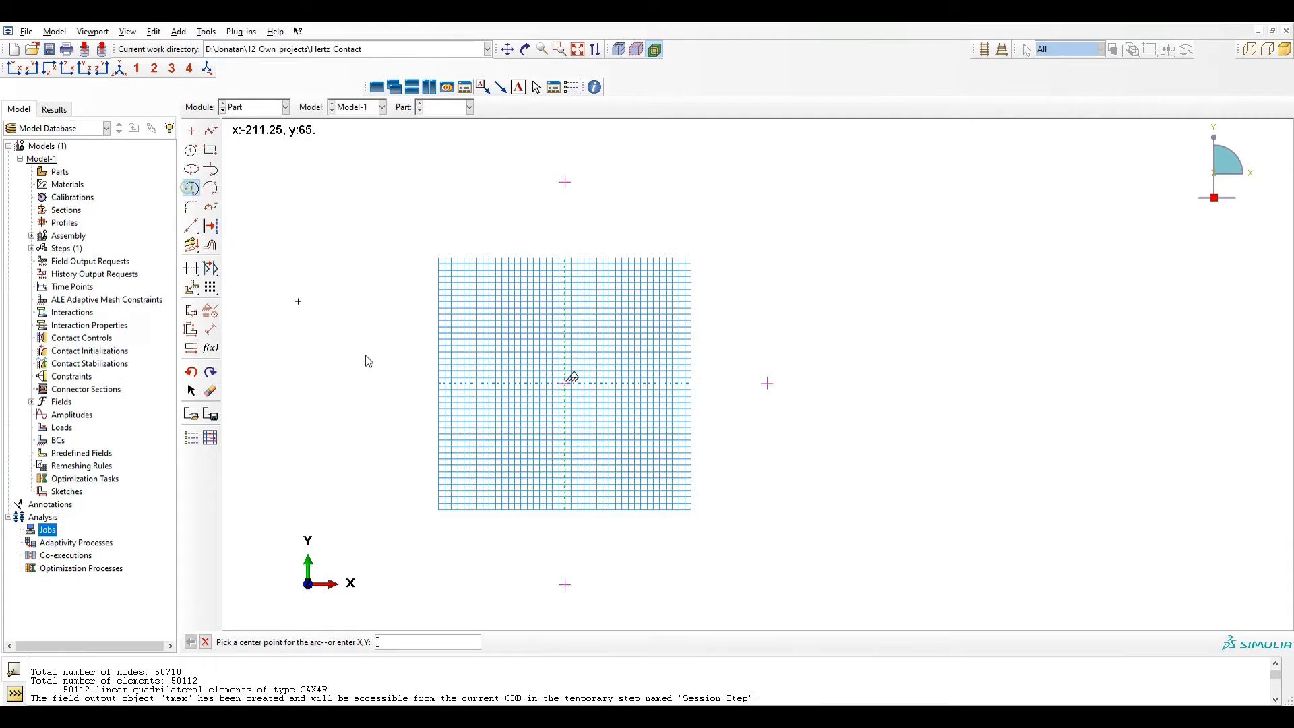
left_click(566, 384)
left_click(767, 384)
left_click(565, 584)
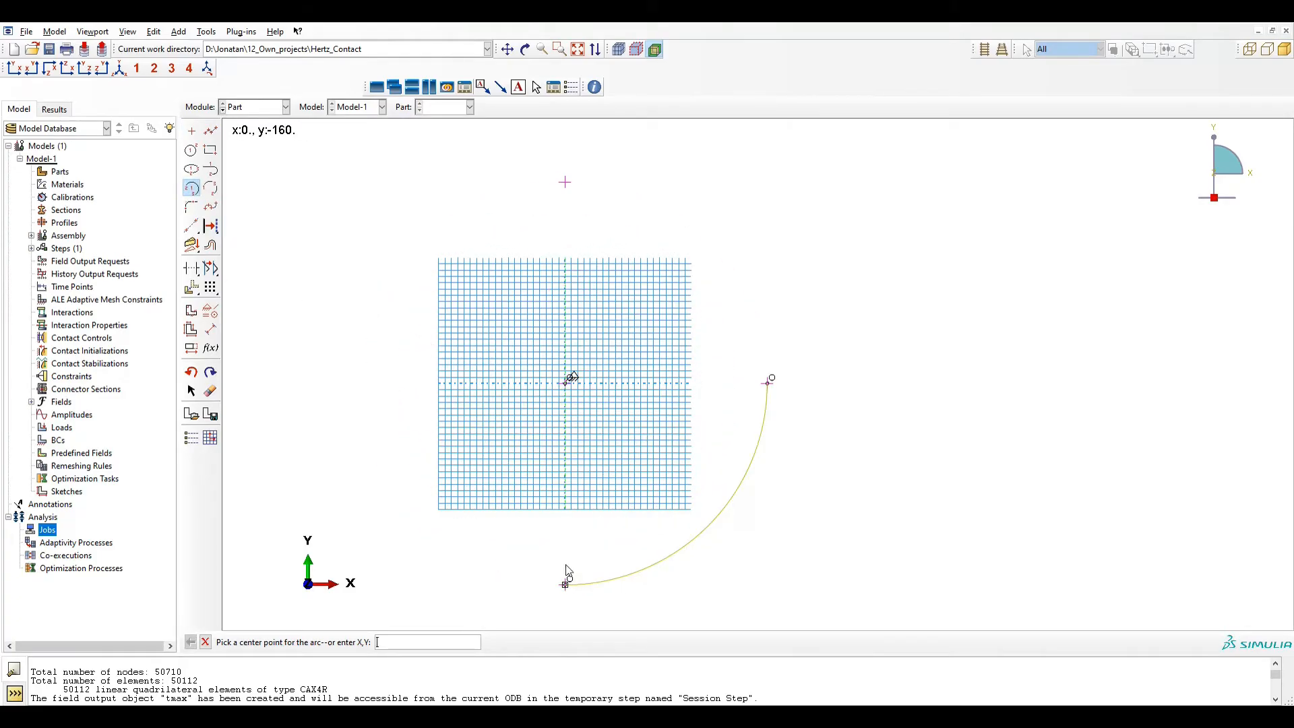
middle_click(894, 386)
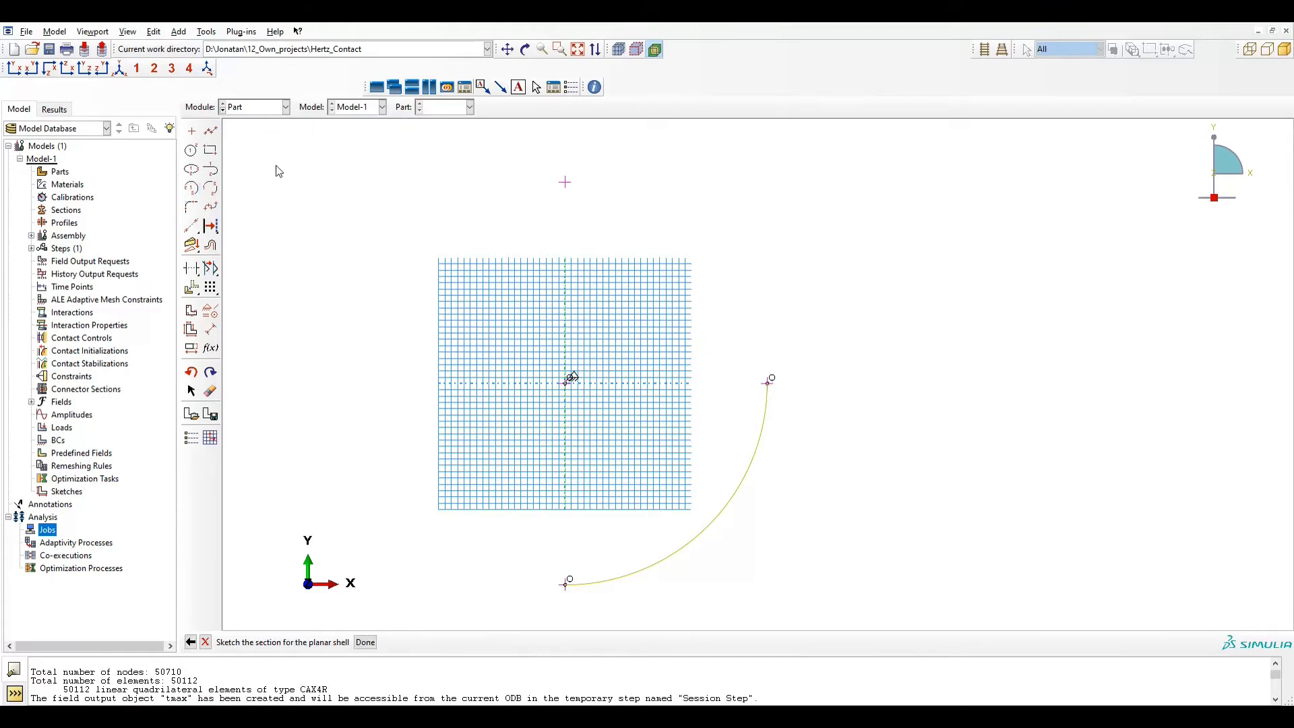
Step: Add sketch points at 150,0, -150,0 and 0,-150 for the inner radius
left_click(192, 131)
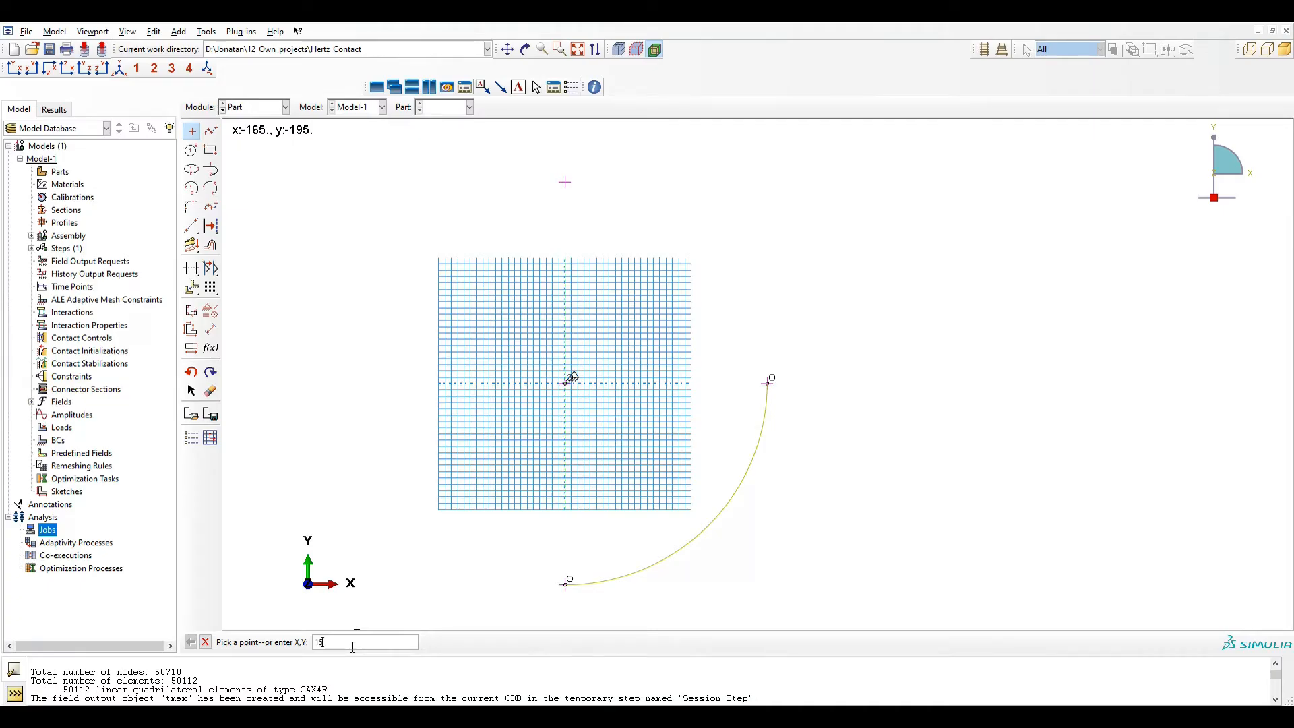
key("Return")
type("-150,0")
key("Return")
key("Return")
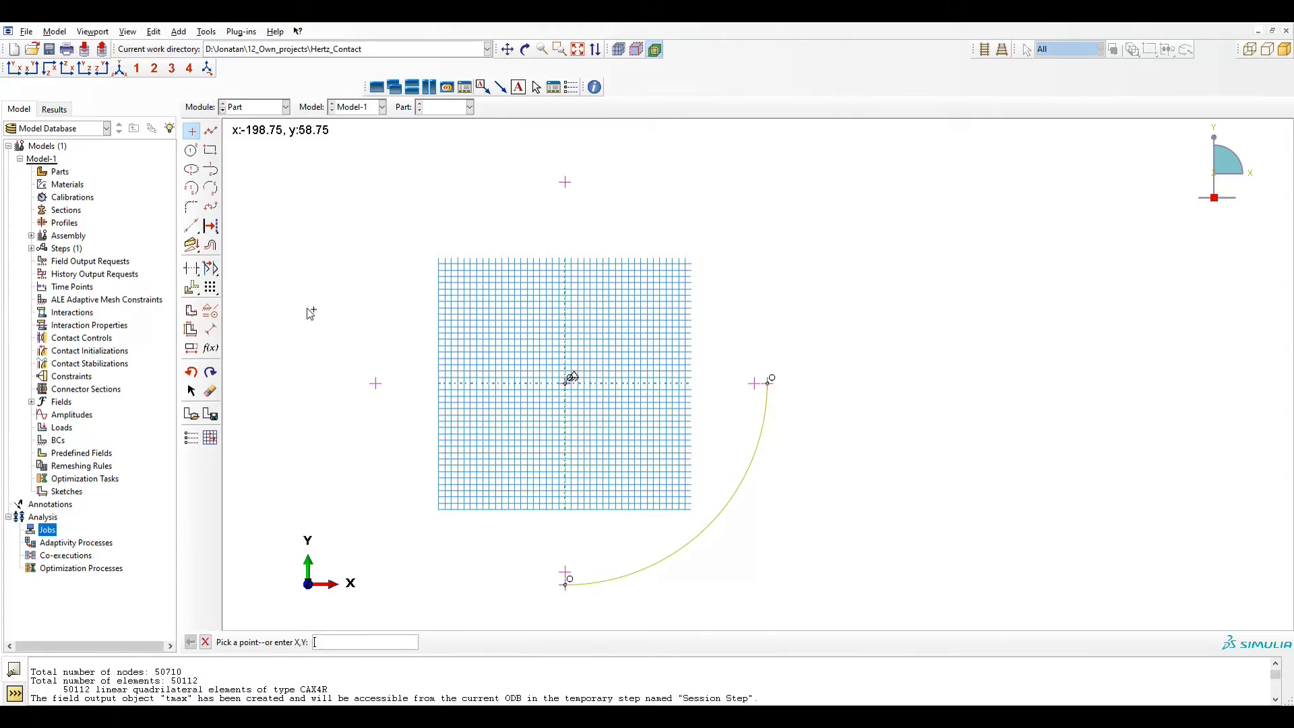
Step: Draw the inner quarter arc centred on the origin from the point at 150,0 to the point at 0,-150
left_click(192, 189)
left_click(565, 382)
left_click(753, 383)
left_click(565, 572)
key("Escape")
Step: Close both ends between the inner and outer arcs with straight lines and finish the section sketch
left_click(211, 130)
left_click(767, 383)
key("Escape")
left_click(210, 130)
left_click(566, 583)
key("Escape")
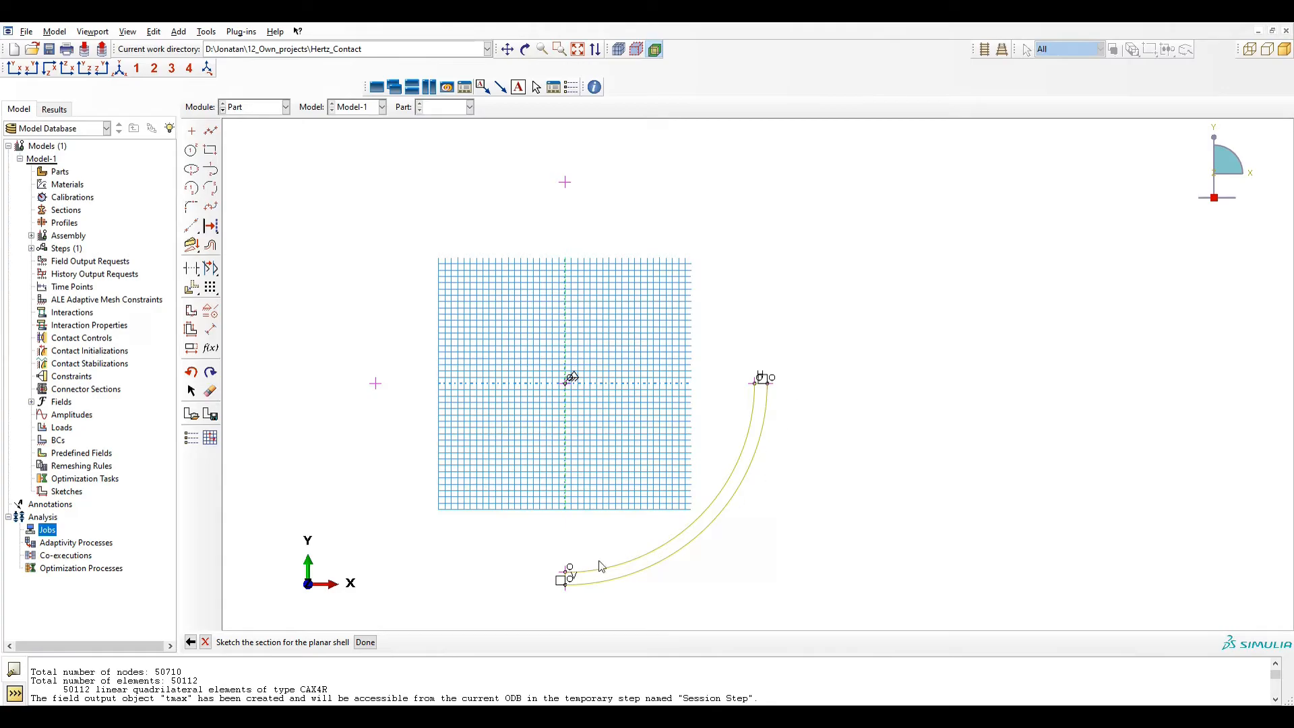
left_click(366, 643)
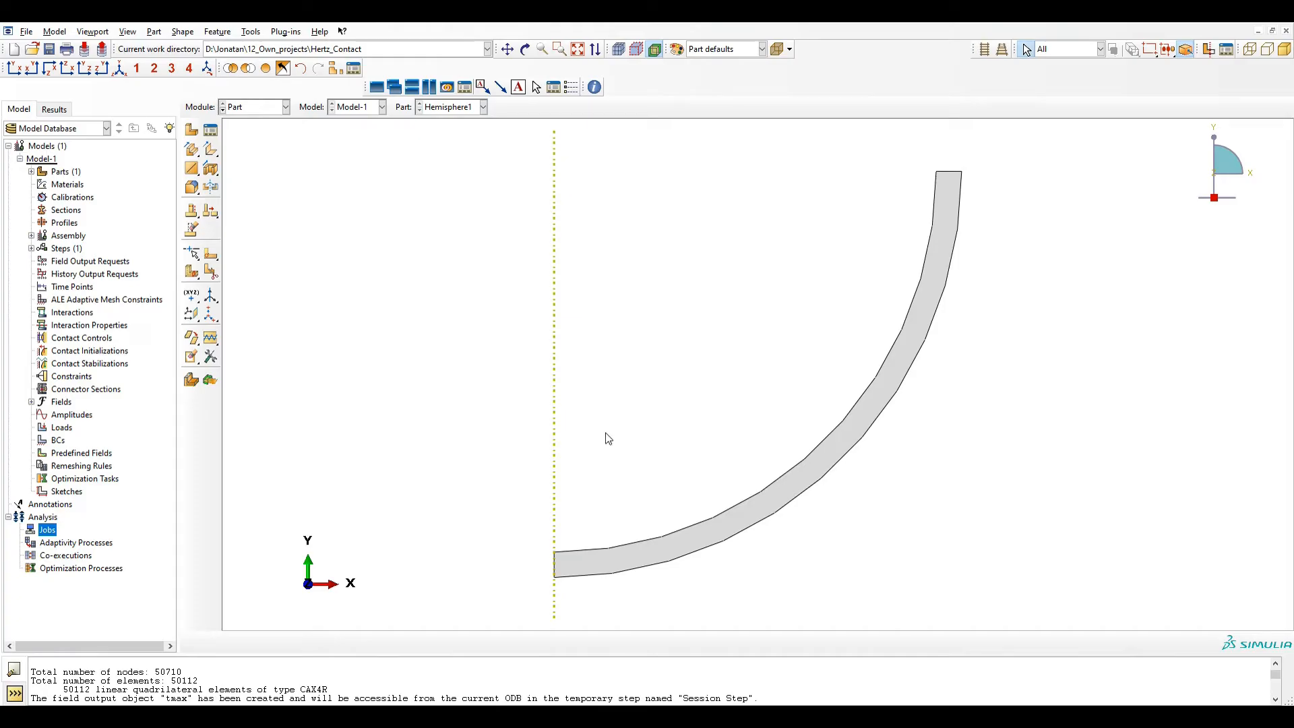
Step: Create a second axisymmetric deformable shell part named Hemisphere2 and open its section sketch
left_click(191, 129)
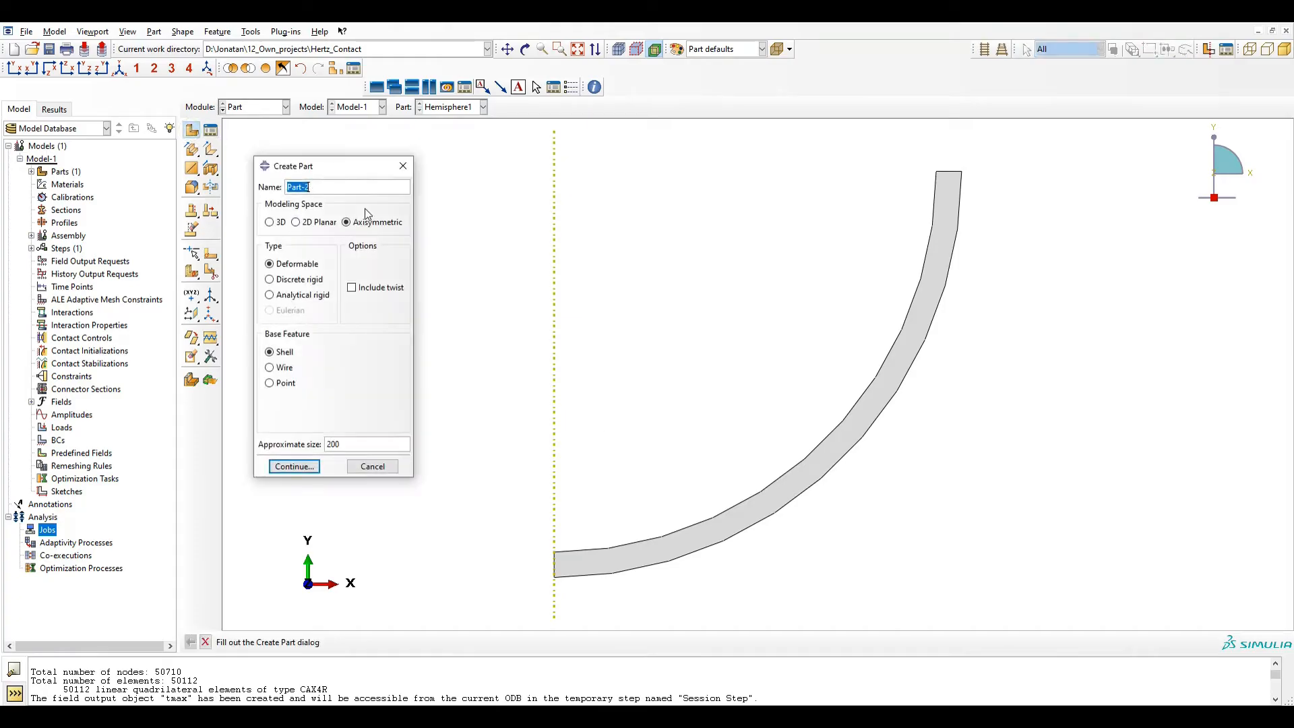
type("Hemisphere")
left_click(290, 467)
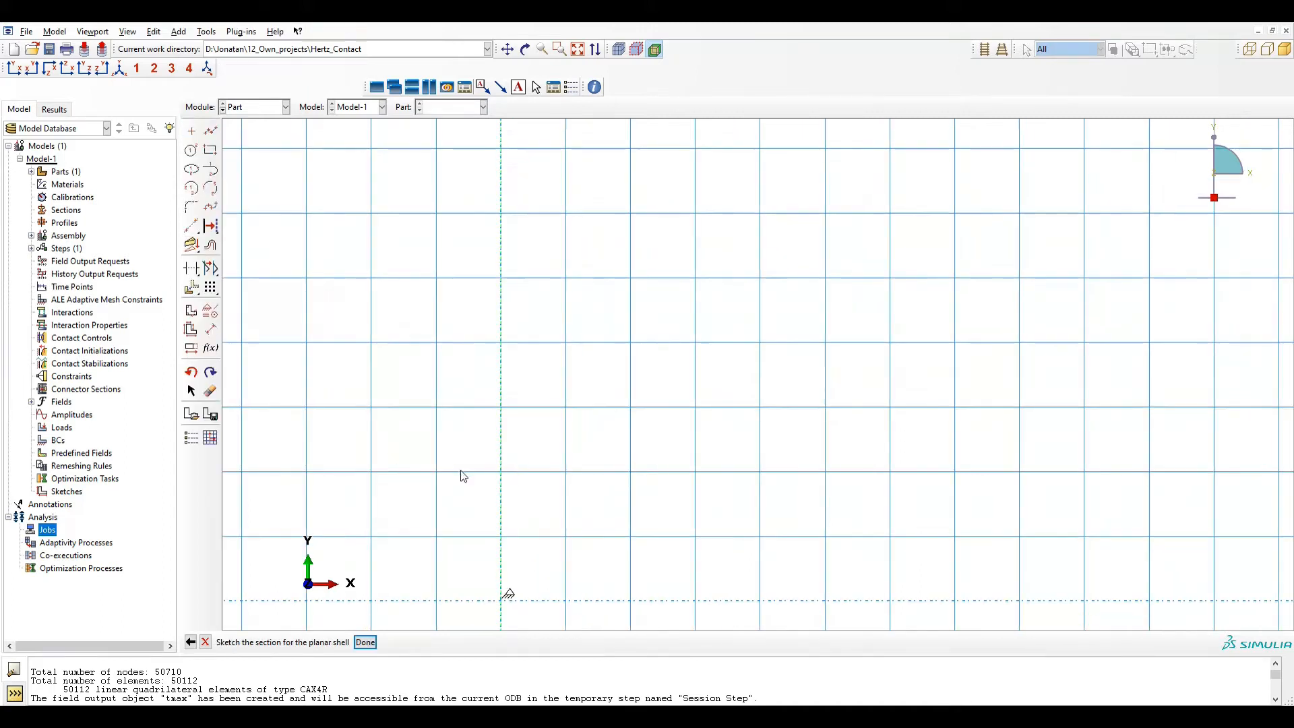
Step: Place sketch points at the origin, 0,60 and 60,60
scroll(465, 476, "down", 1)
left_click(193, 131)
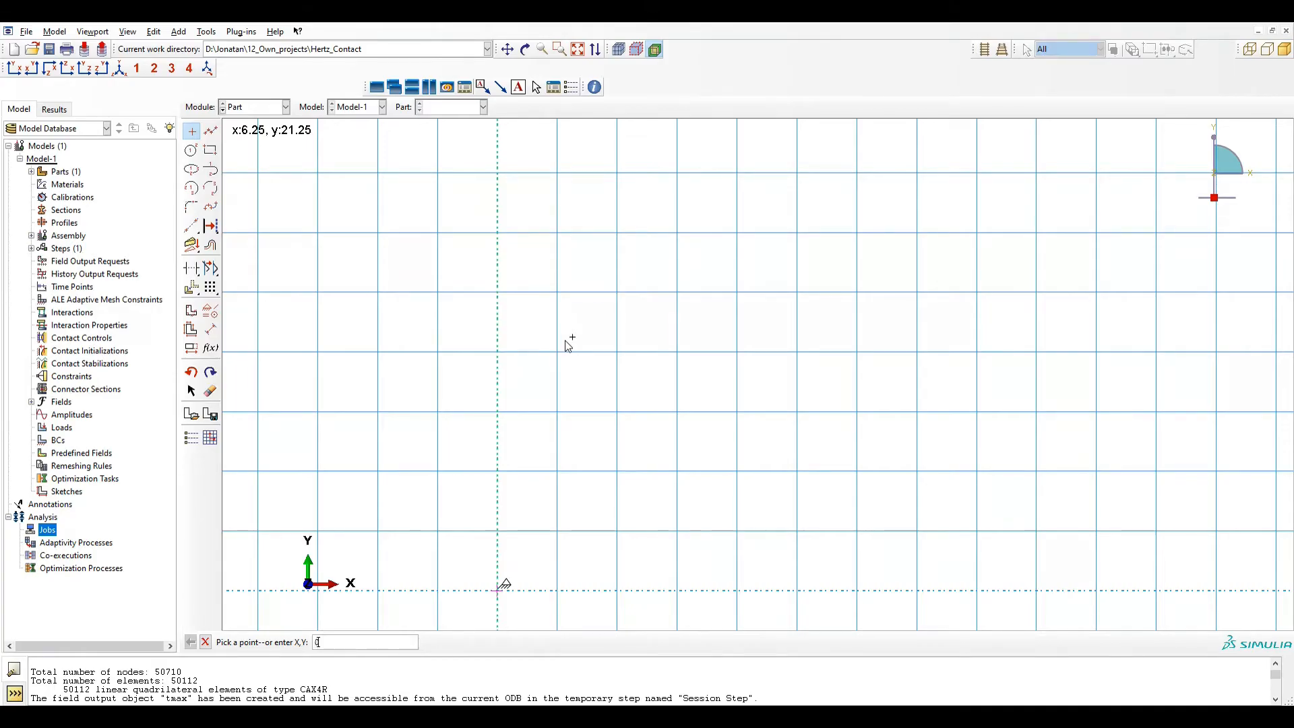
scroll(568, 344, "down", 10)
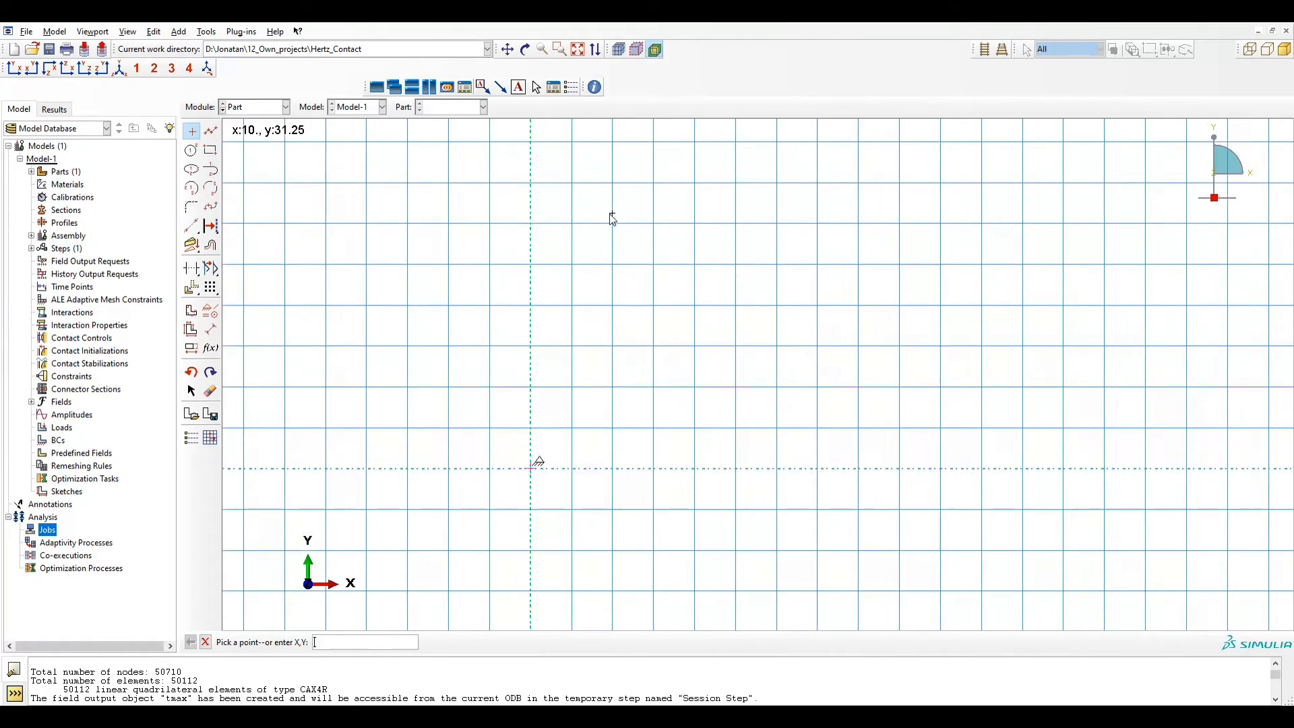
scroll(717, 251, "up", 3)
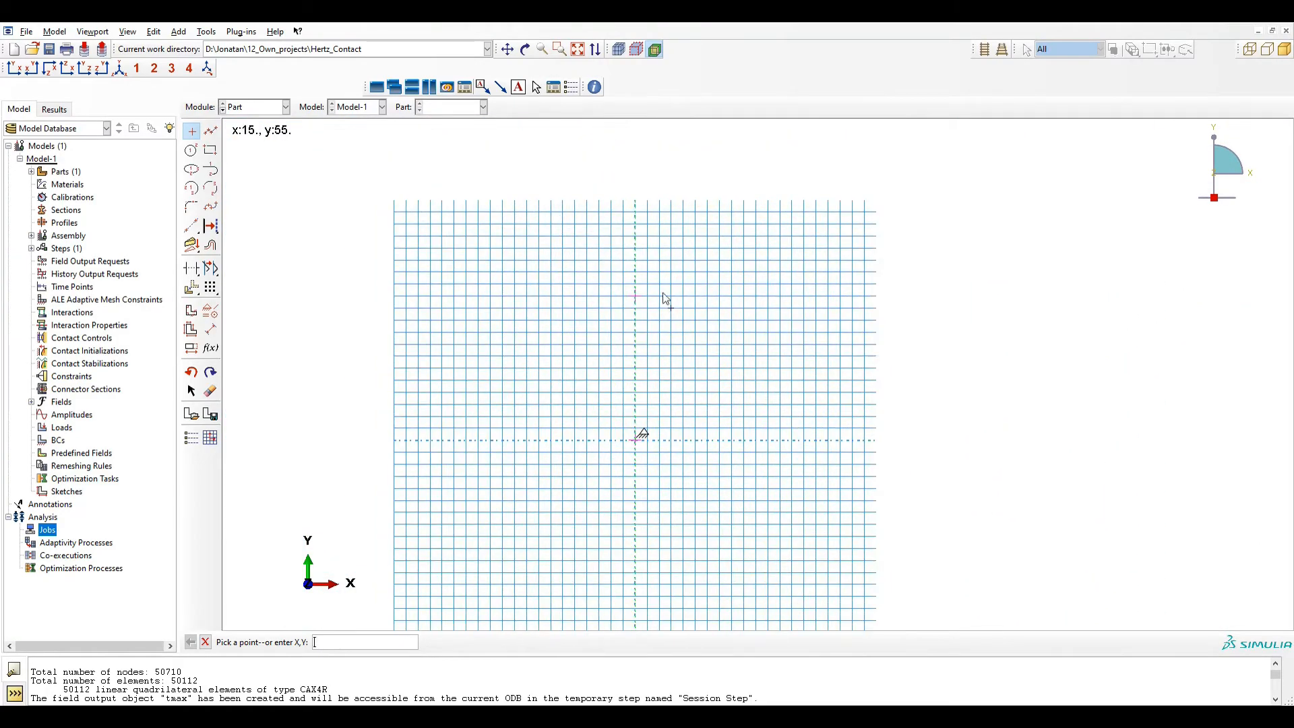
scroll(723, 357, "up", 3)
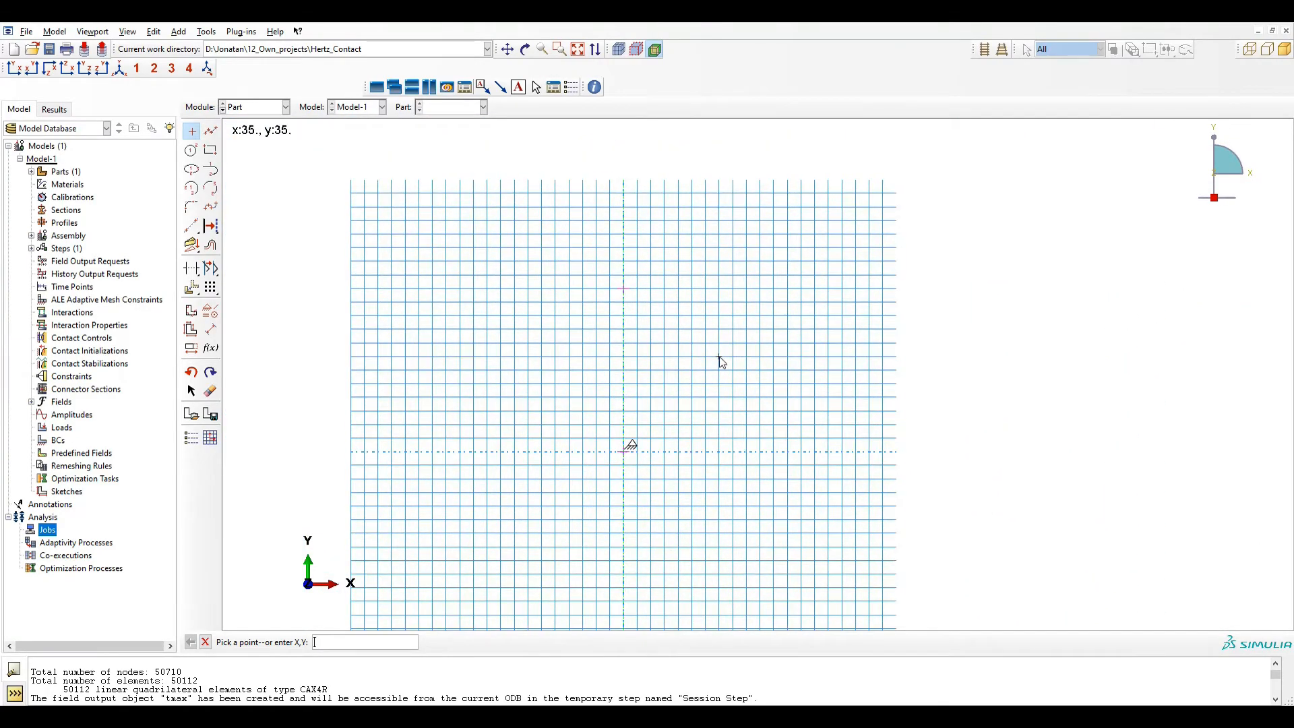
scroll(721, 362, "up", 1)
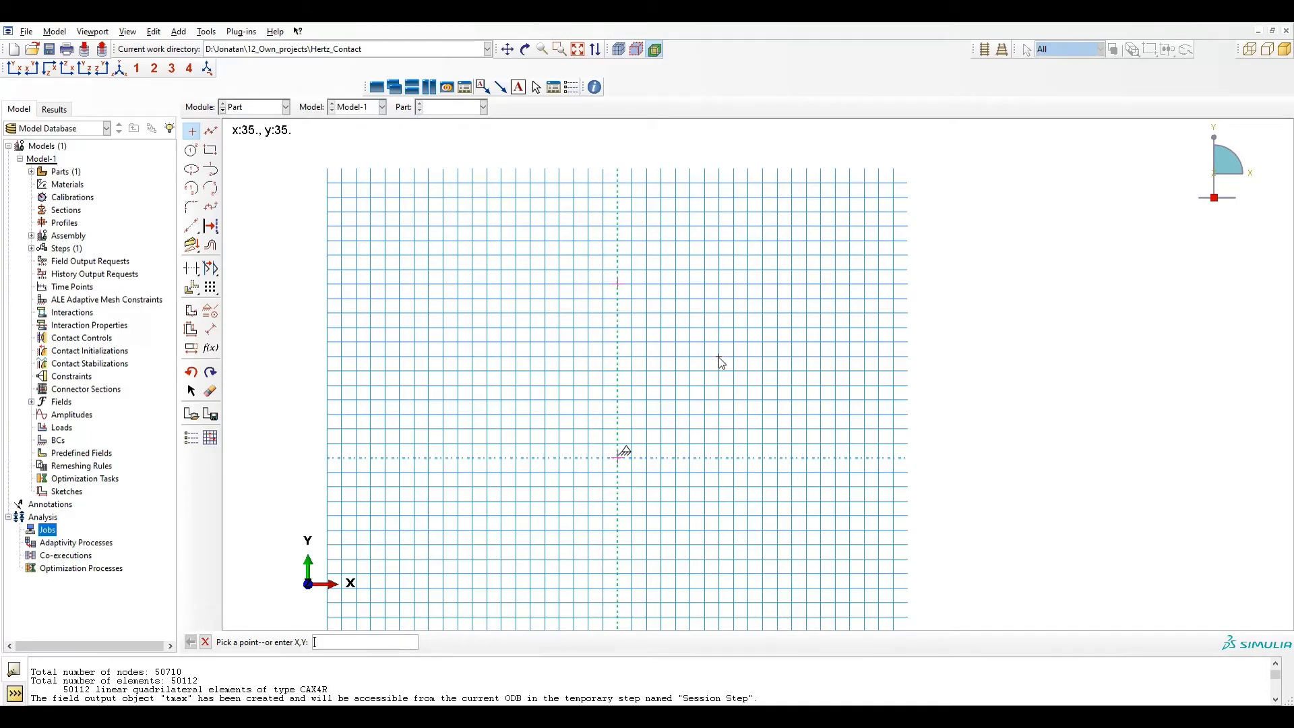
key("Return")
key("Escape")
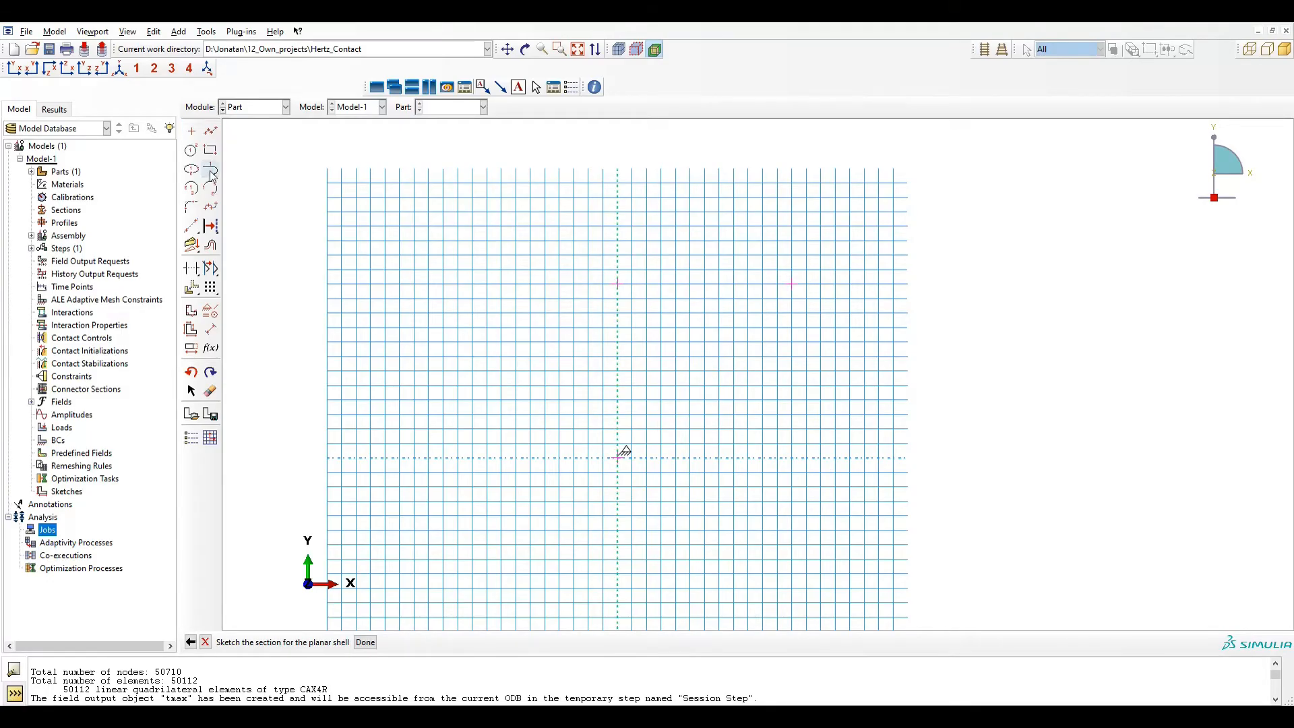
Step: Draw a quarter arc centred on 0,60 from the point at 60,60 to the origin
left_click(194, 189)
left_click(618, 284)
left_click(791, 283)
left_click(617, 458)
key("Escape")
Step: Close the quarter circle with a vertical line from the origin to 0,60 and a horizontal line to 60,60, then finish the sketch
left_click(211, 130)
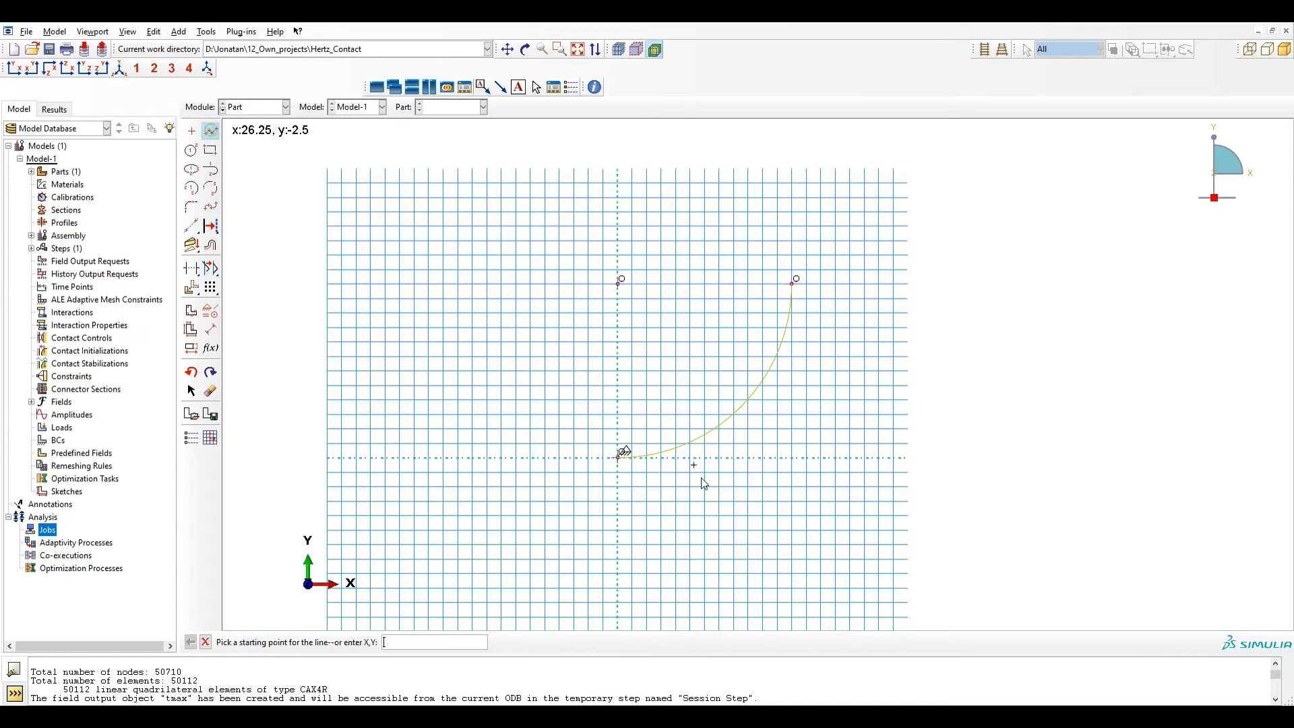
left_click(617, 457)
left_click(617, 284)
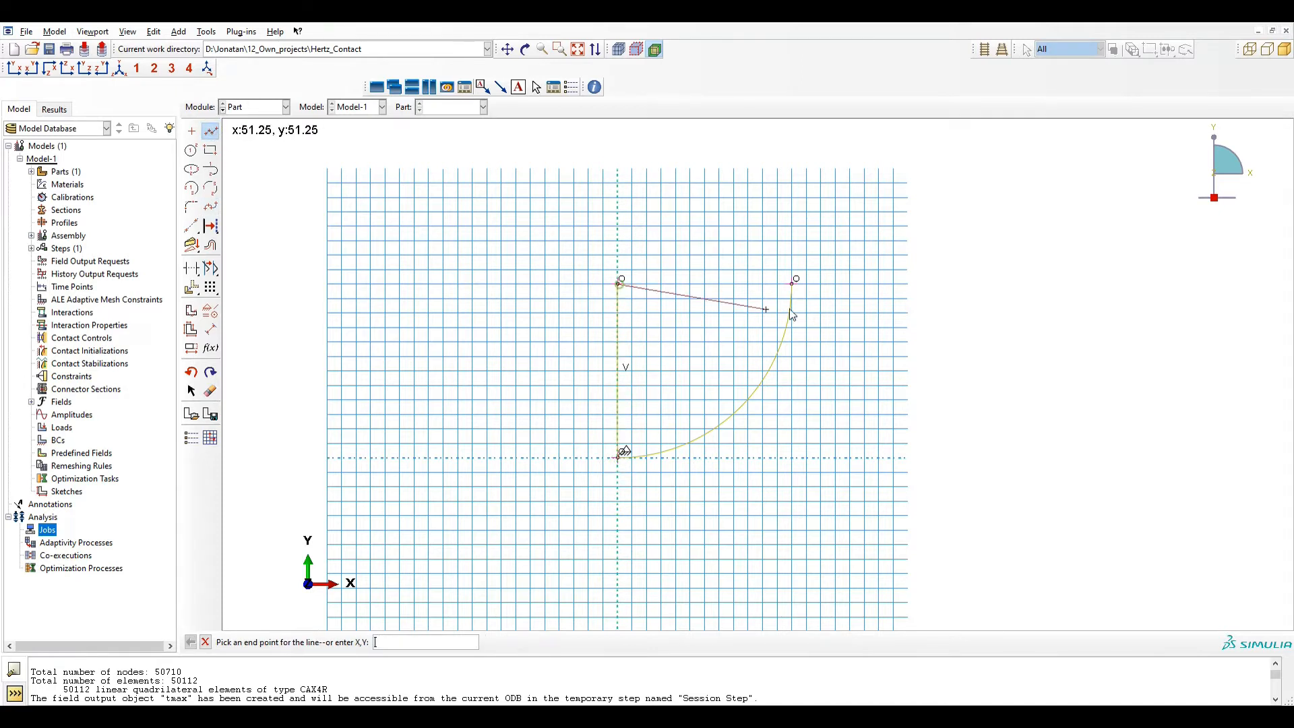
left_click(792, 284)
key("Escape")
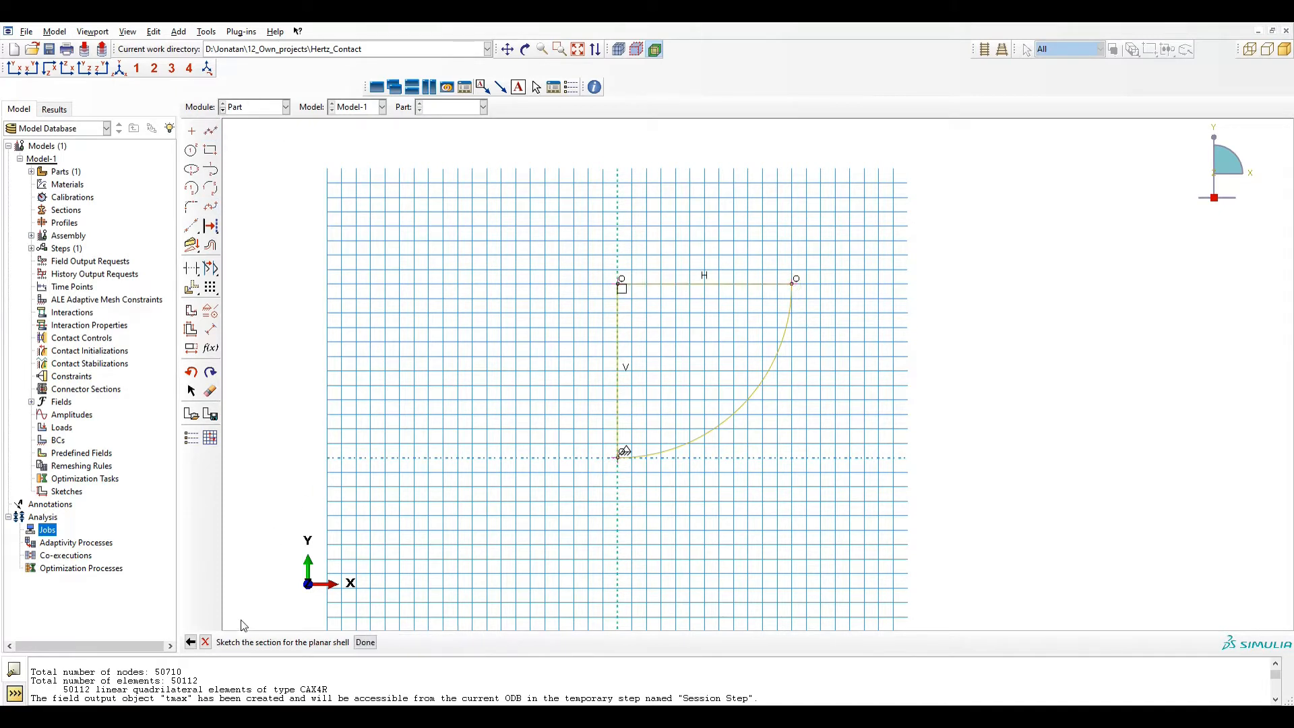
left_click(365, 642)
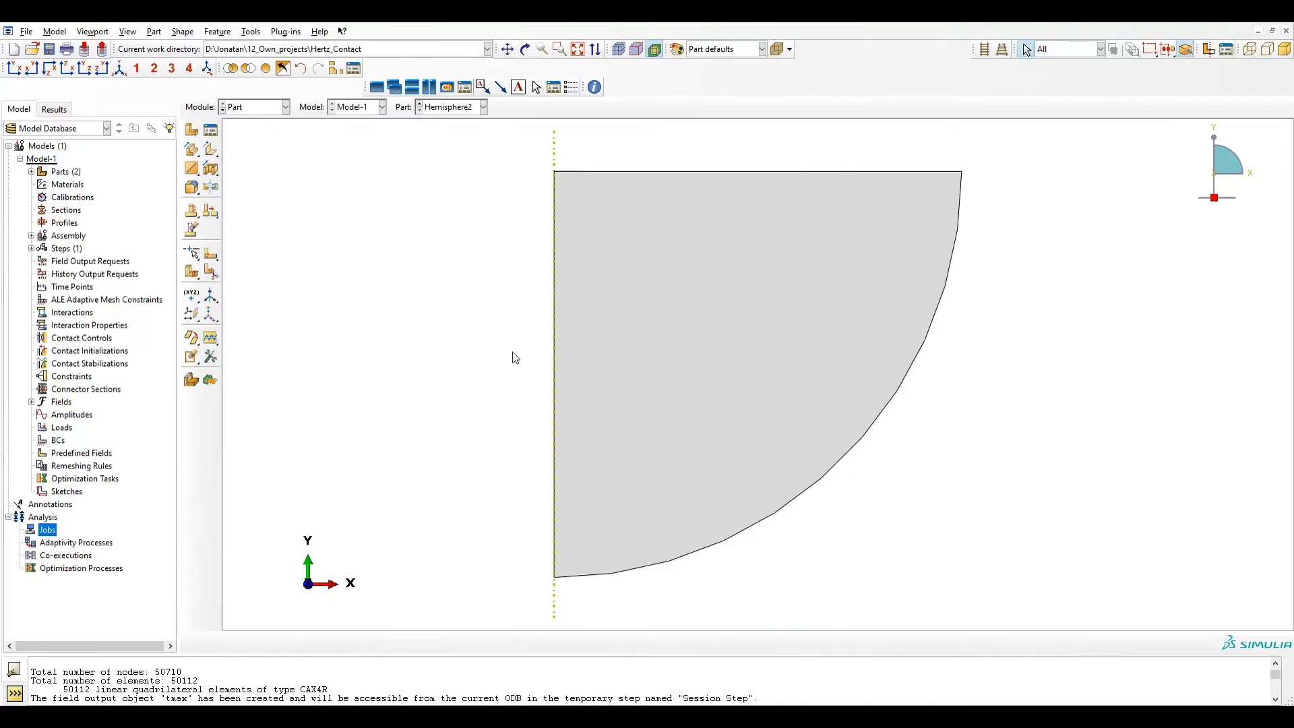
Step: Make Hemisphere1 the current part and switch to the Property module
left_click(459, 107)
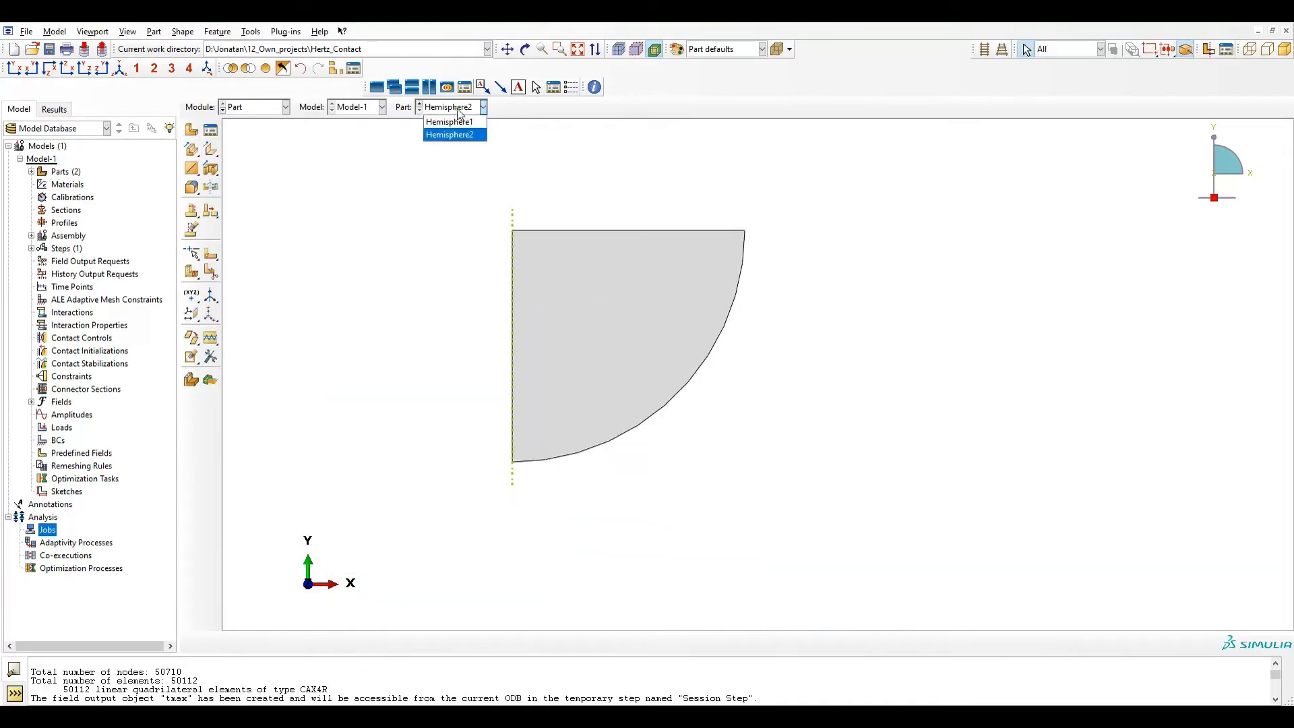
left_click(451, 122)
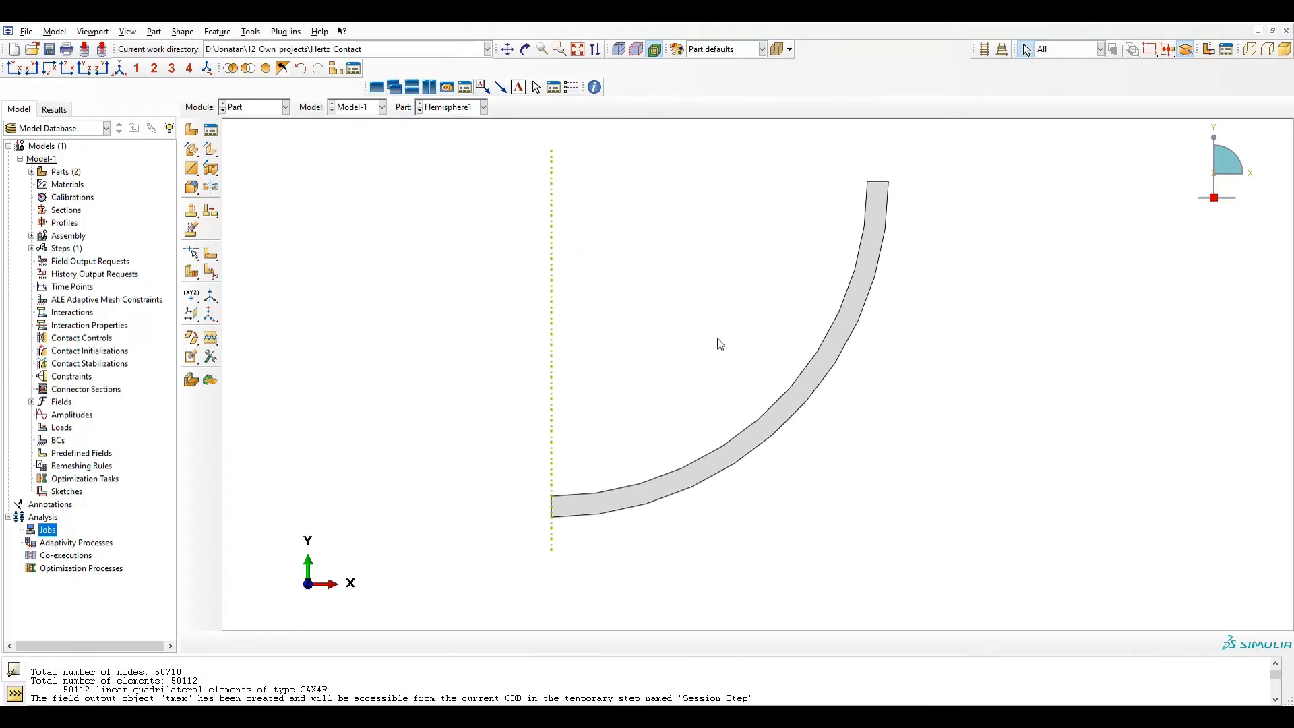
left_click(260, 108)
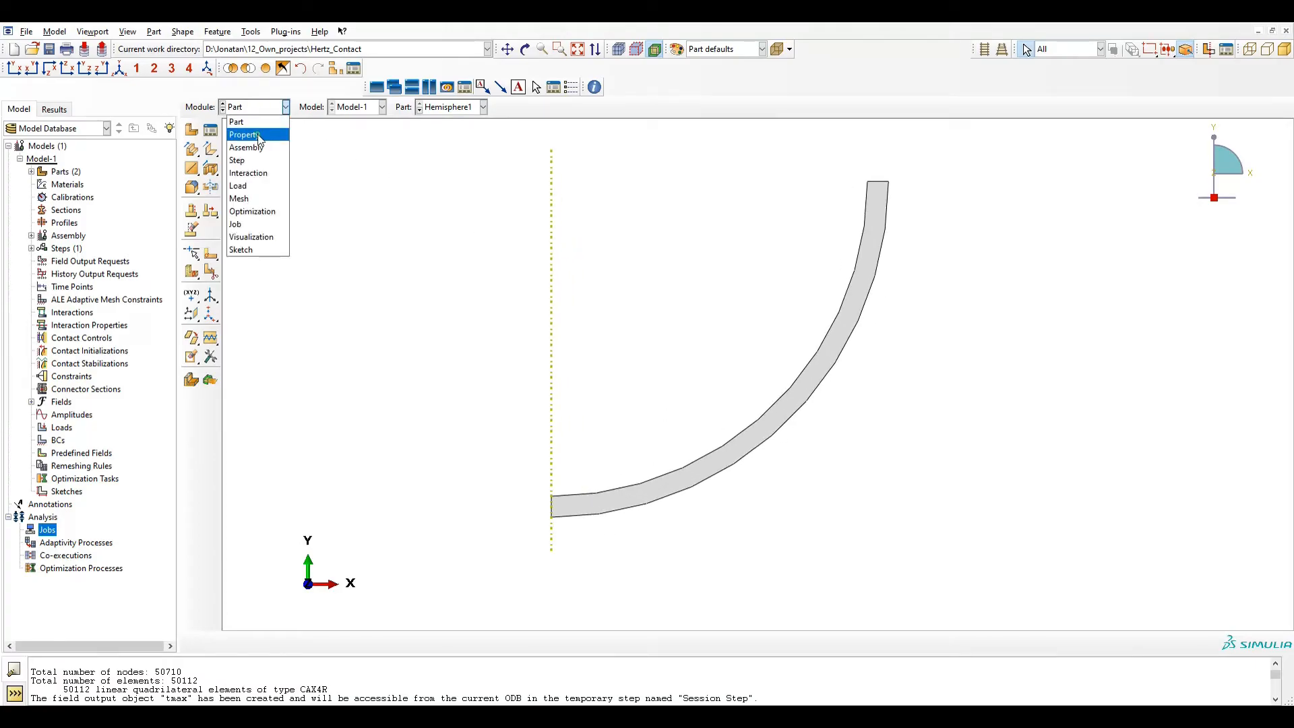
left_click(258, 136)
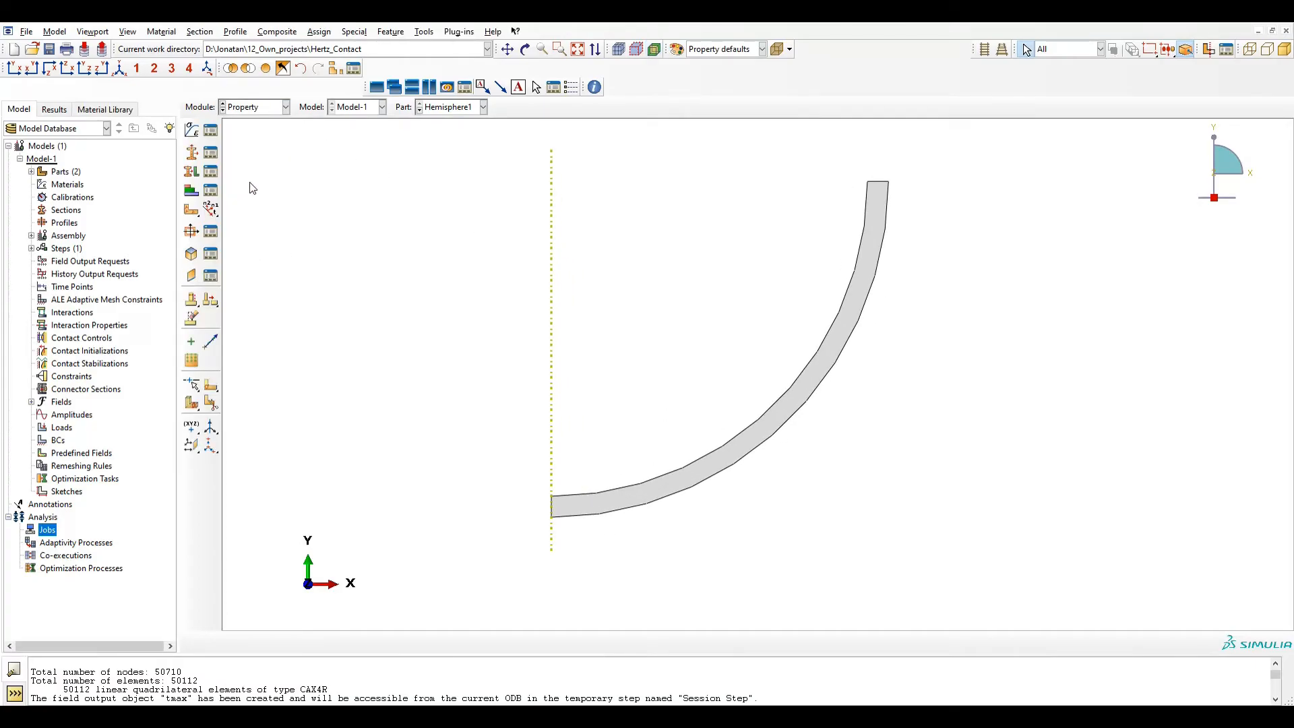
Step: Create a material named Steel with isotropic elastic behavior, Young's modulus 210000 and Poisson's ratio 0.3
left_click(192, 130)
type("Steel")
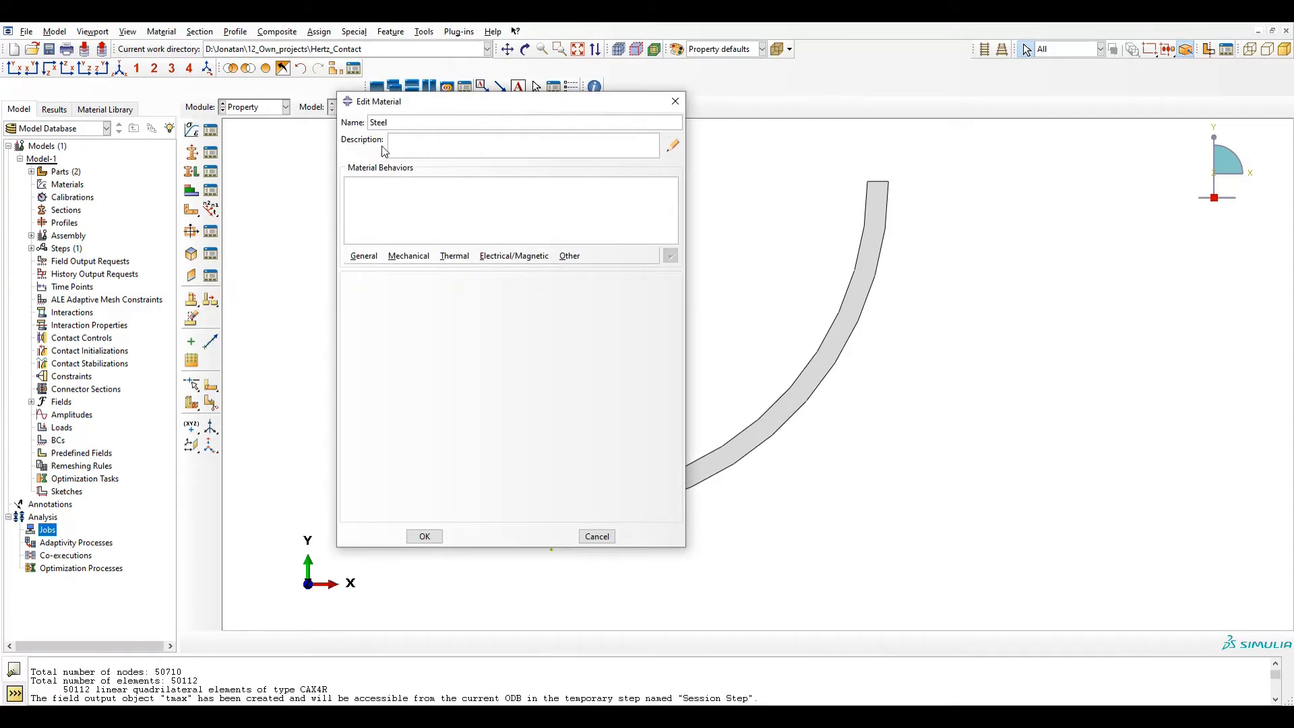
left_click(410, 257)
mouse_move(521, 277)
left_click(585, 271)
left_click(405, 438)
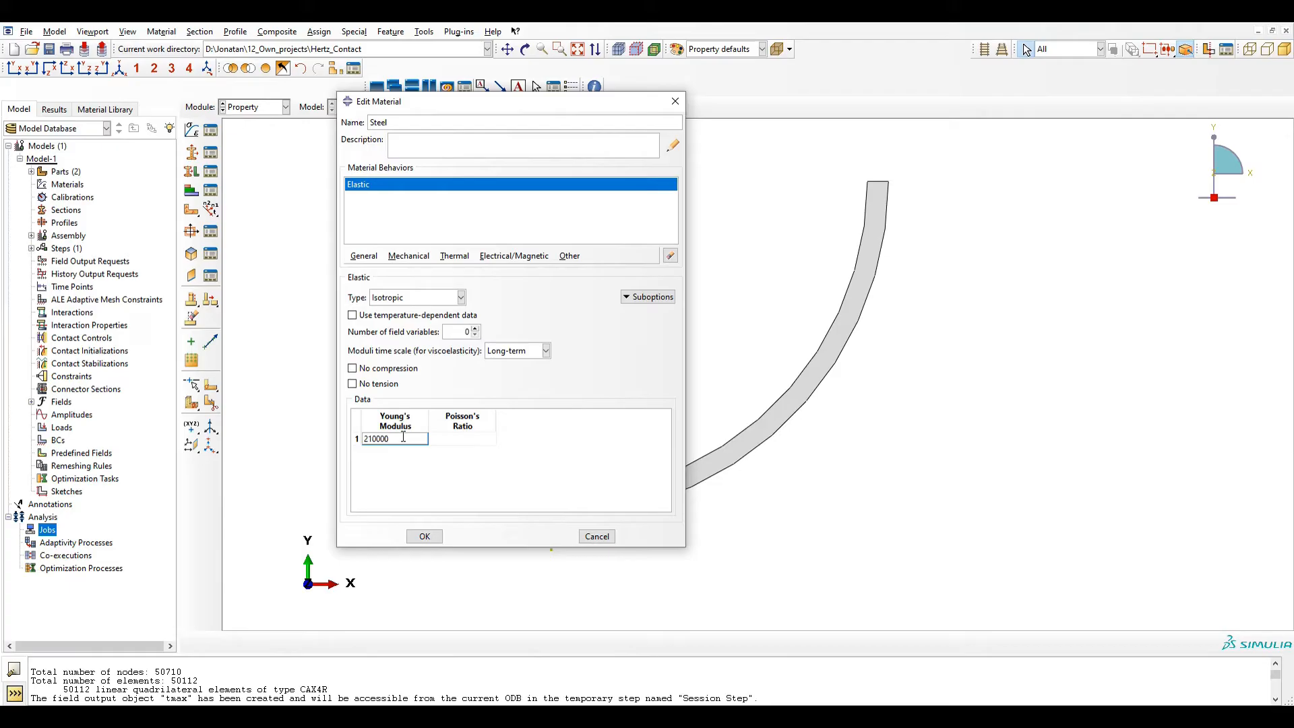
key("Tab")
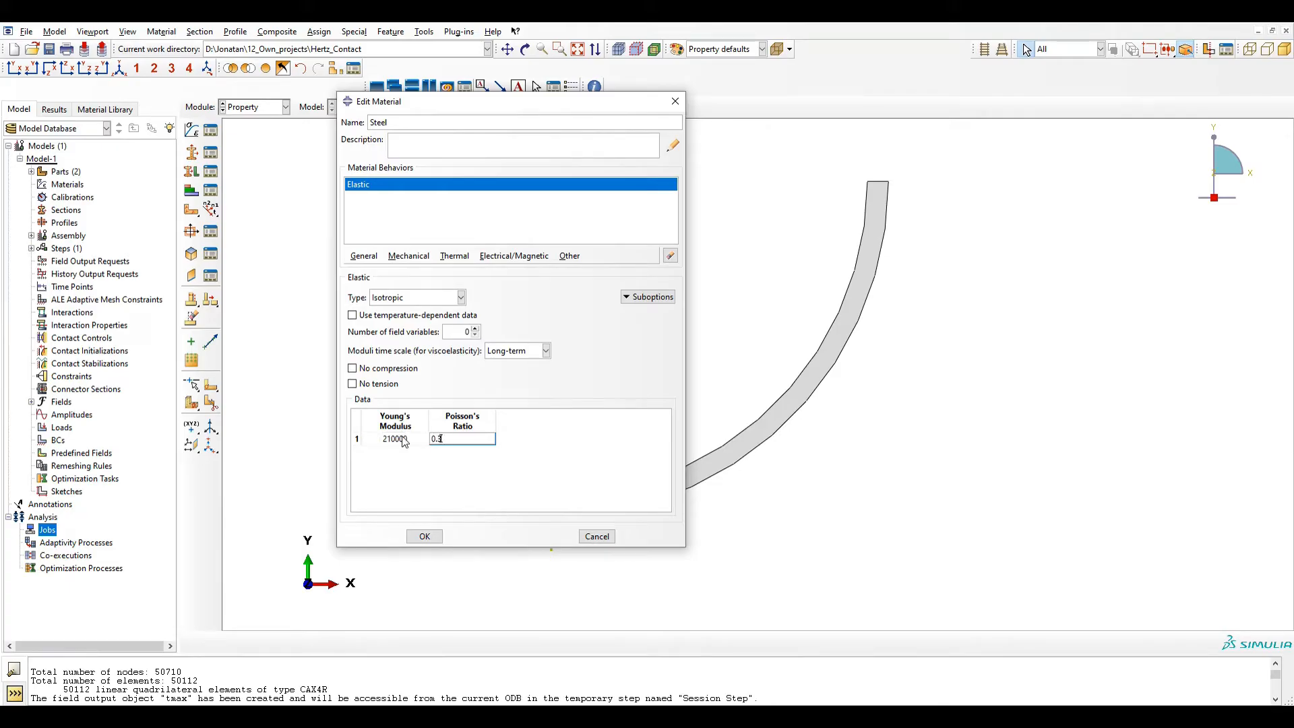
left_click(424, 536)
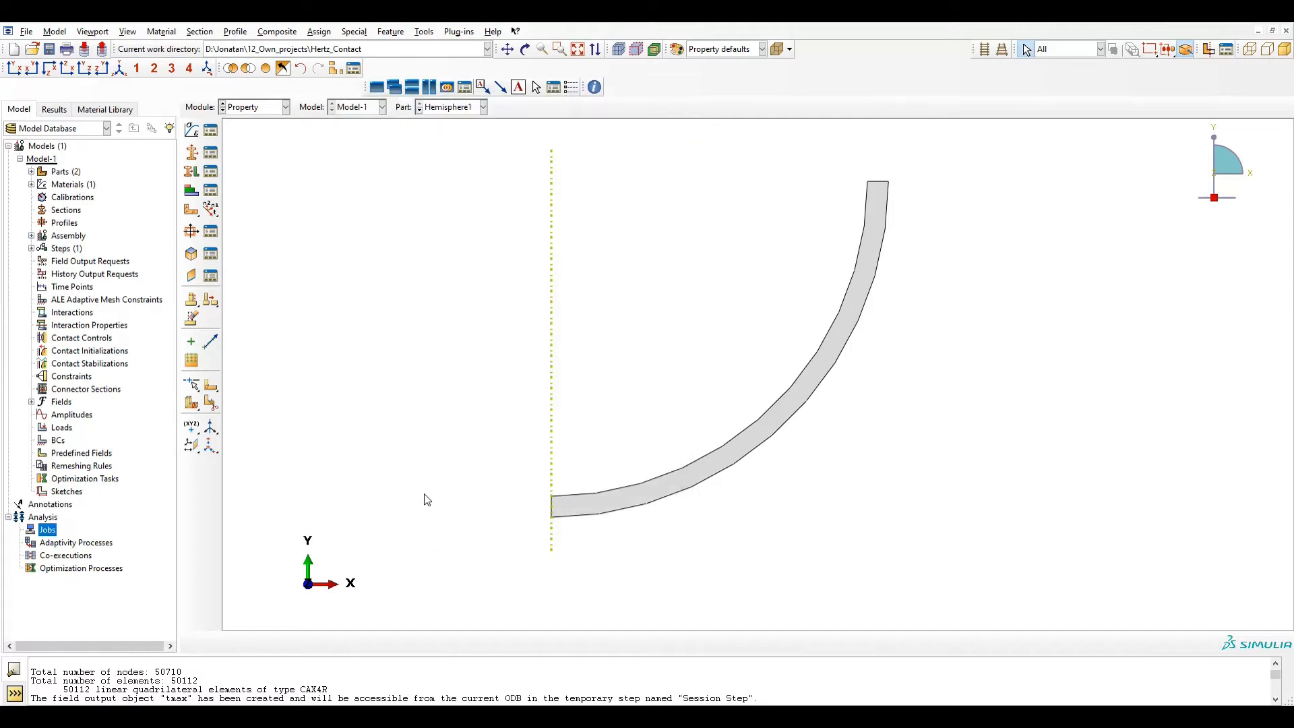
Step: Create a solid, homogeneous section that uses the Steel material
left_click(191, 153)
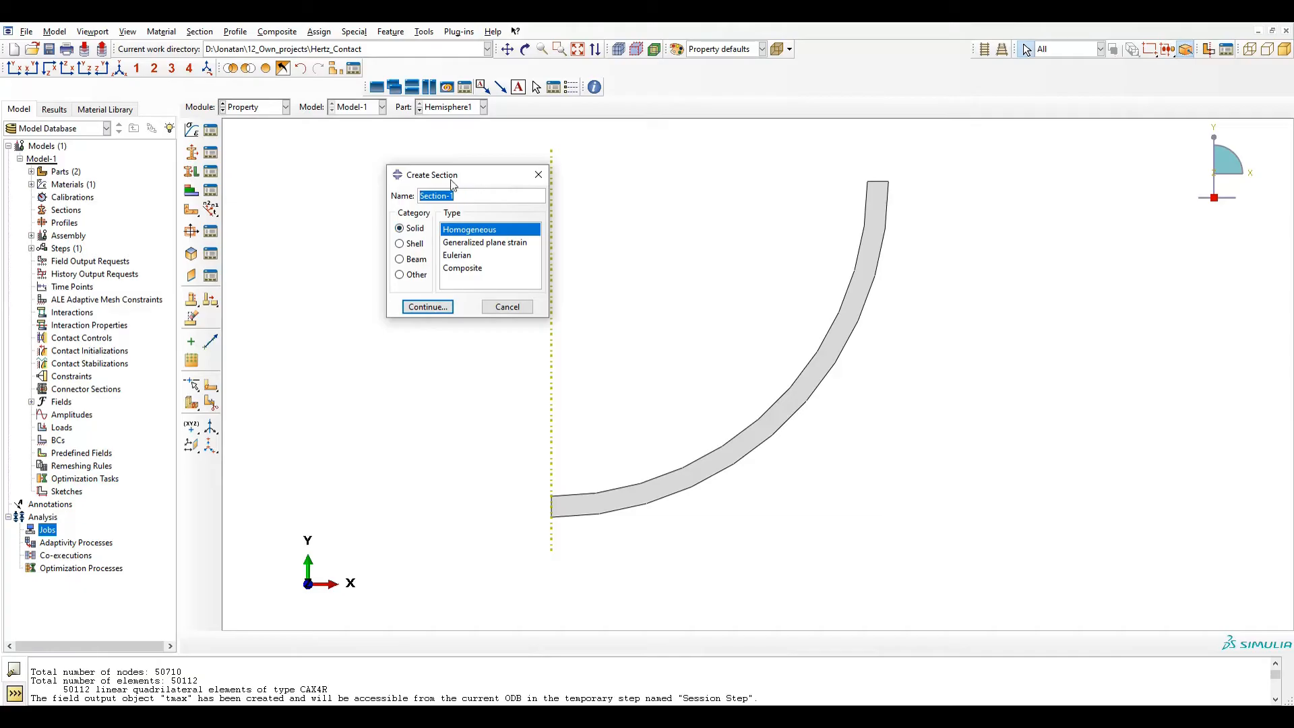
left_click(438, 308)
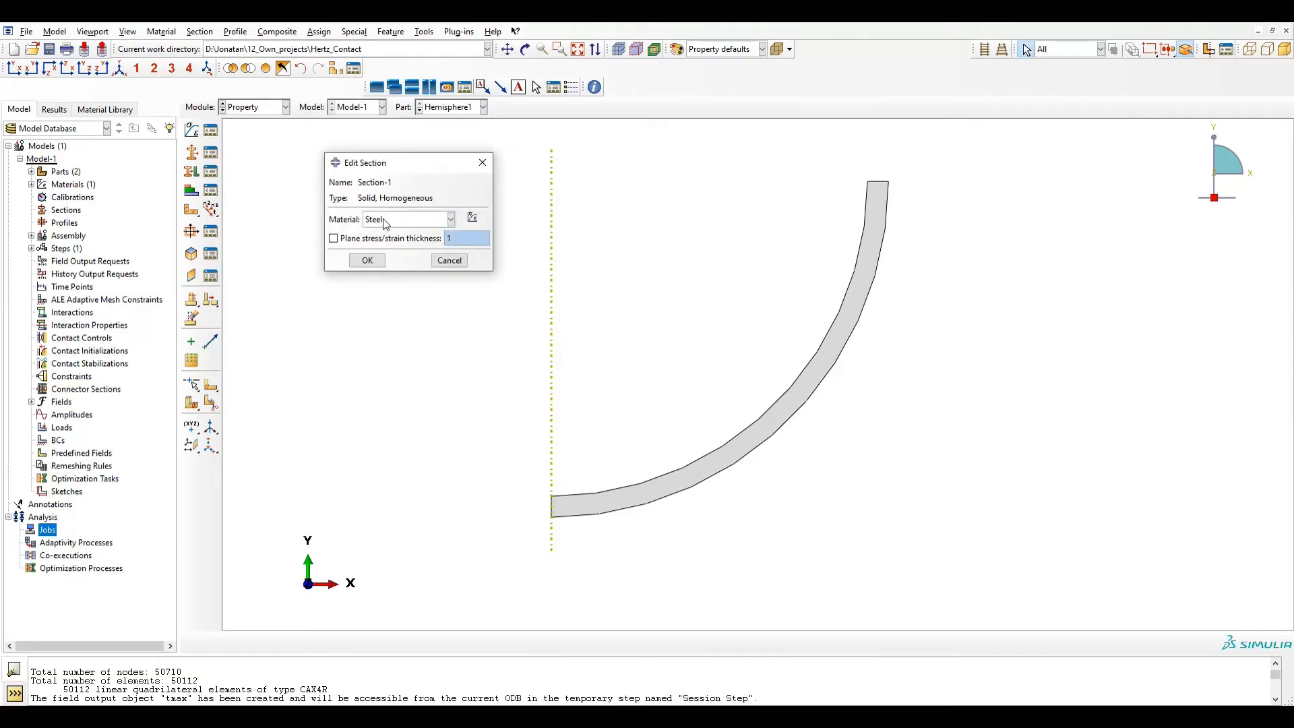
left_click(367, 261)
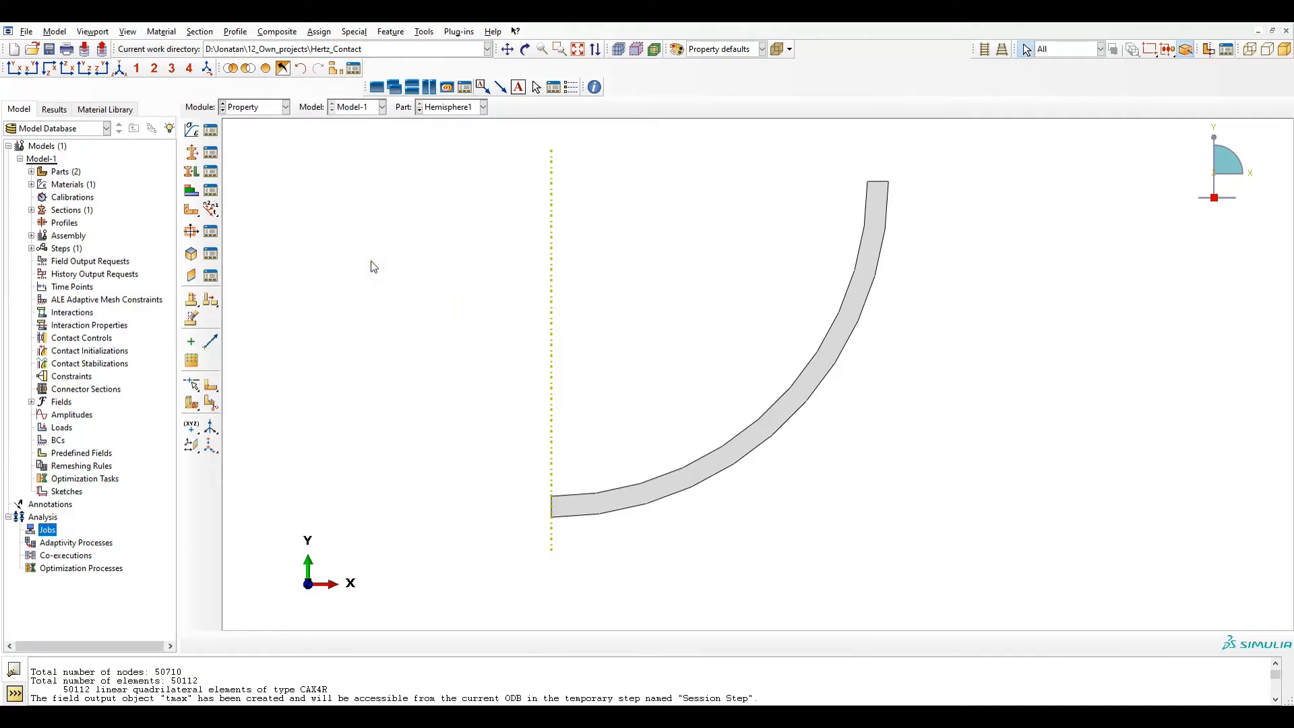
Step: Assign the solid steel section to the whole Hemisphere1 region, taking the thickness from the section
left_click(191, 173)
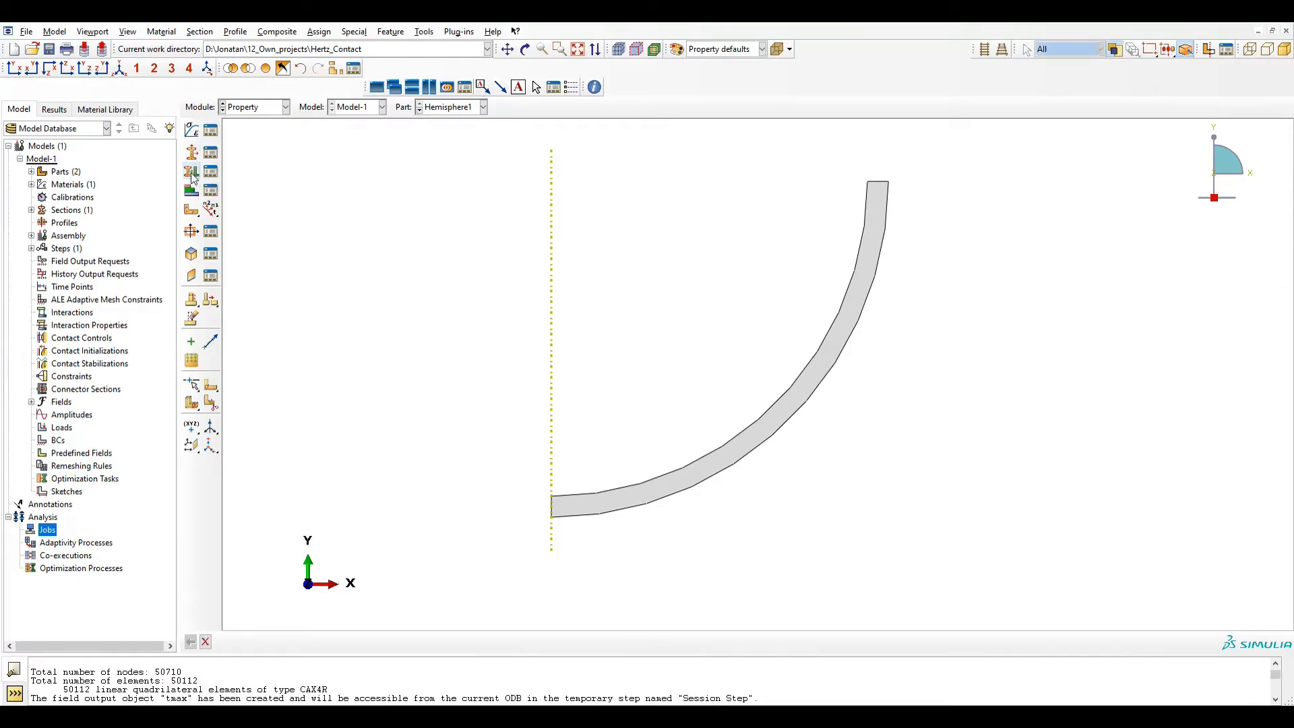
left_click(672, 481)
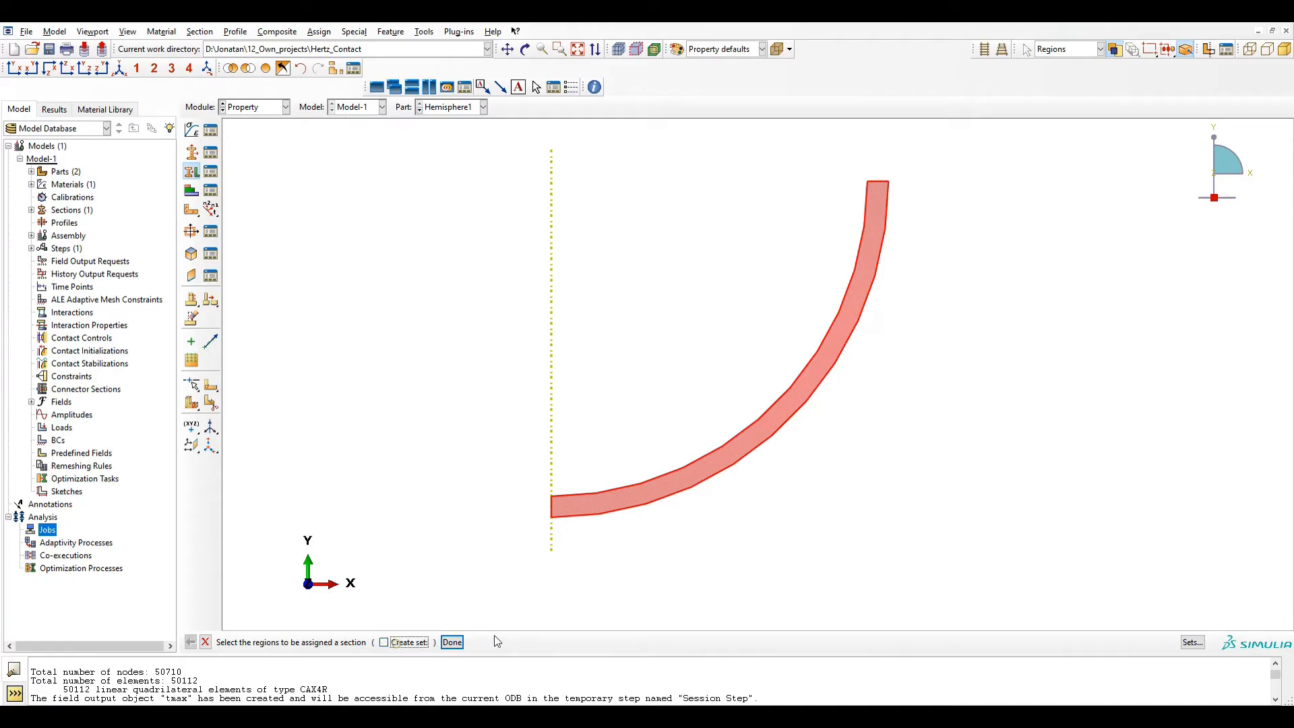
left_click(457, 643)
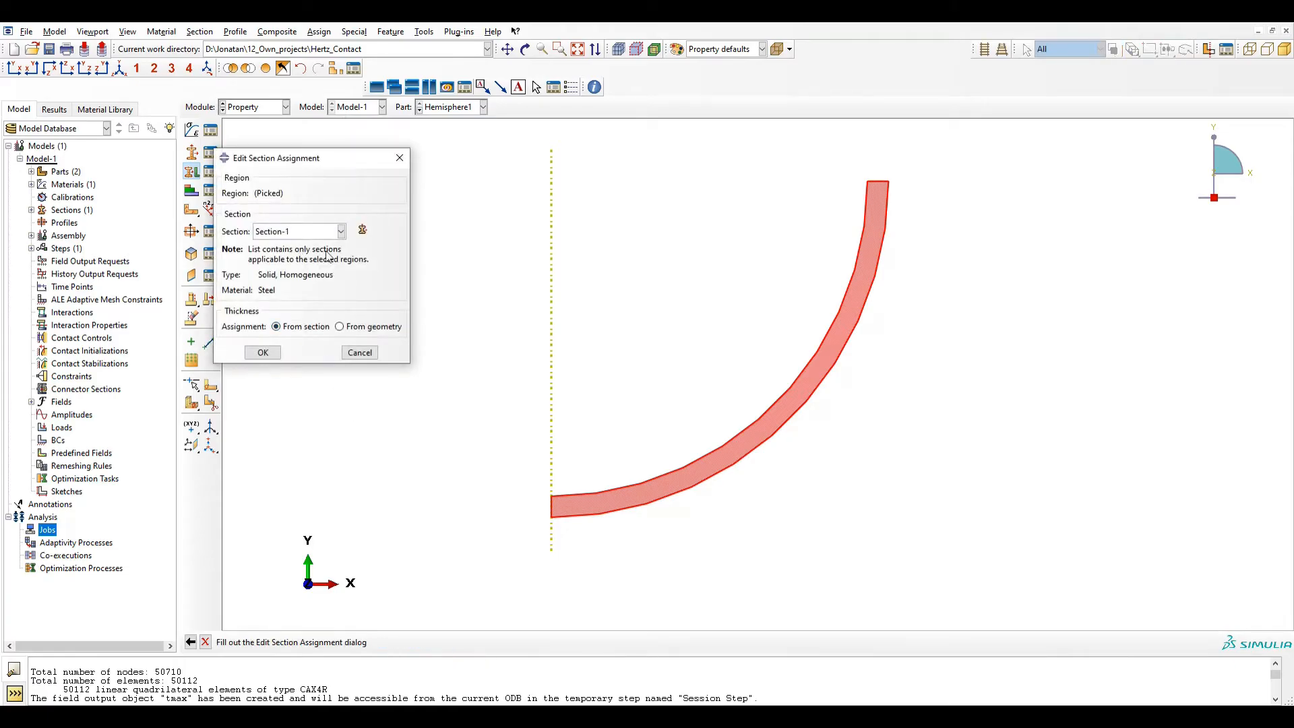
left_click(263, 353)
Step: Assign the solid steel section to the Hemisphere2 quarter circle and return to Hemisphere1 as the current part
left_click(435, 108)
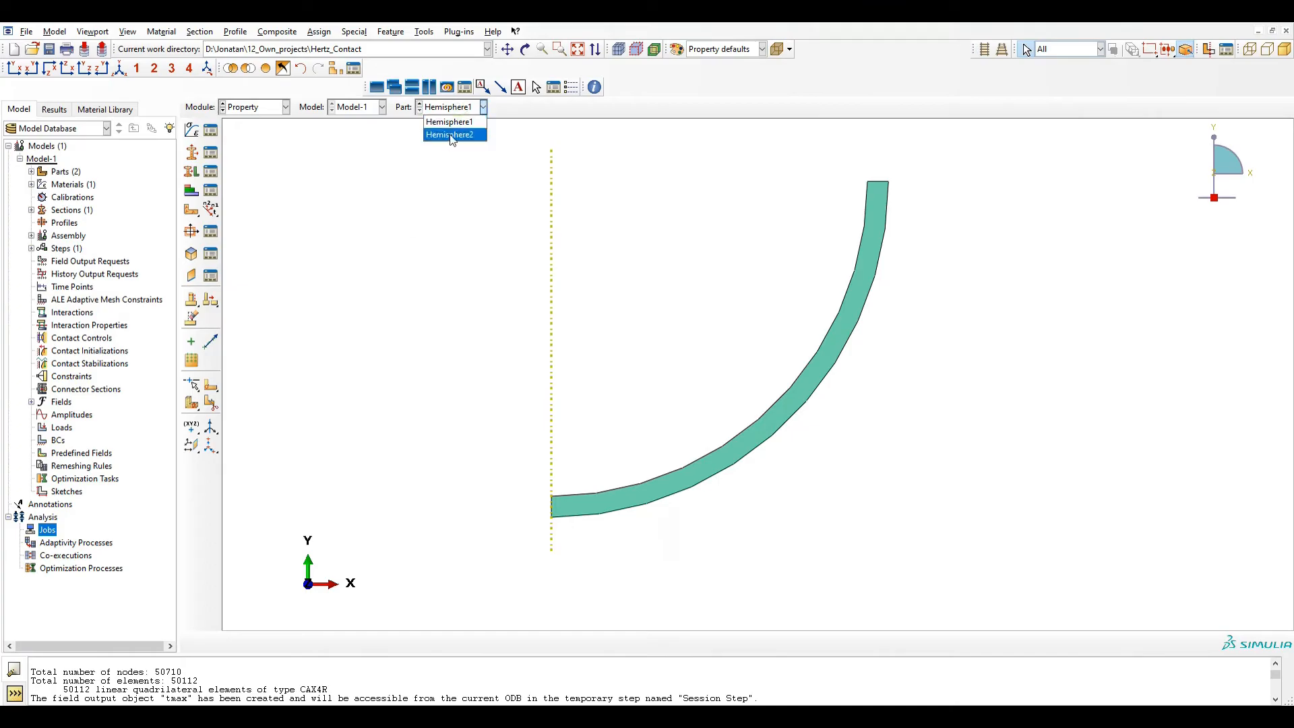
left_click(446, 134)
left_click(192, 172)
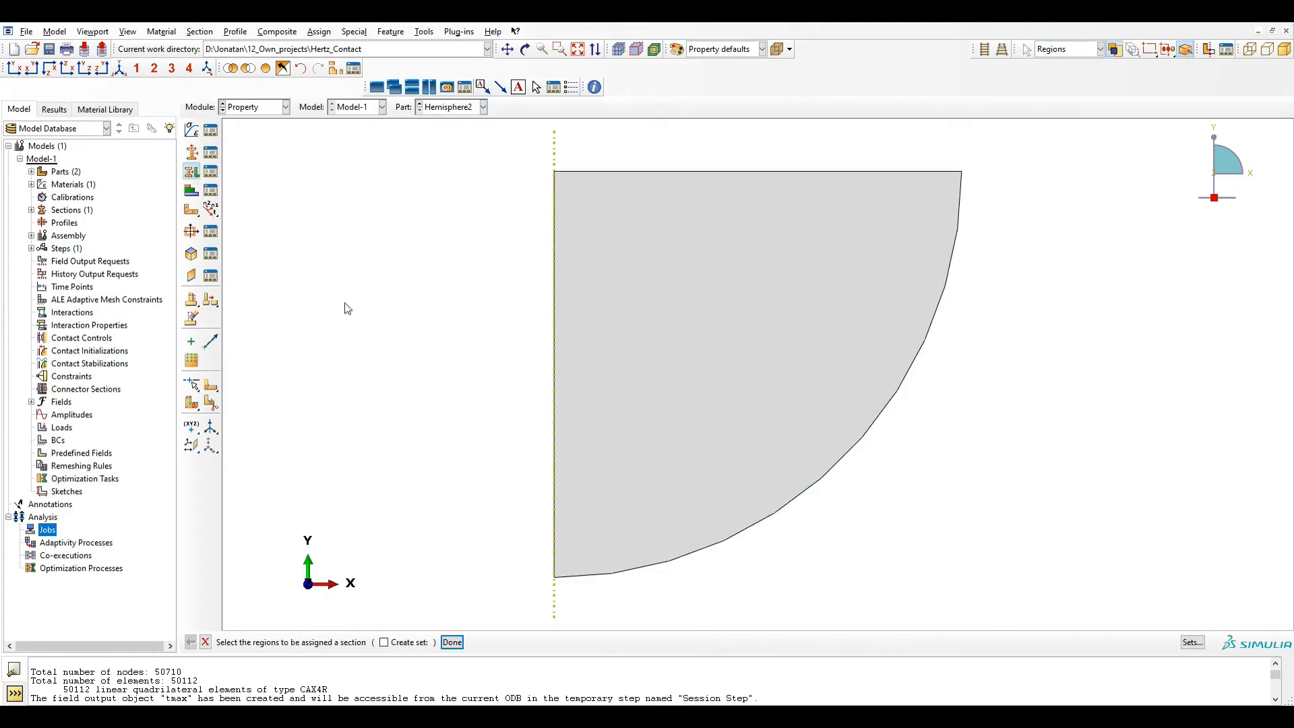
left_click(655, 312)
left_click(451, 642)
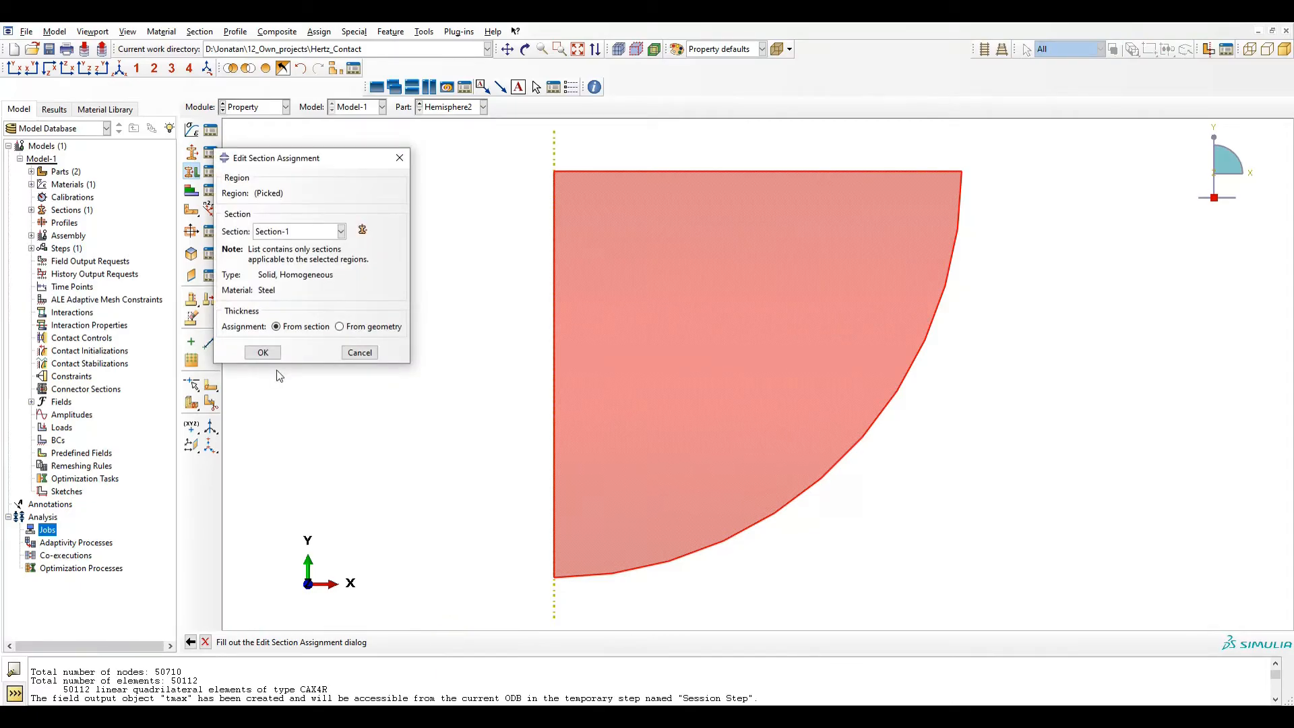
left_click(263, 352)
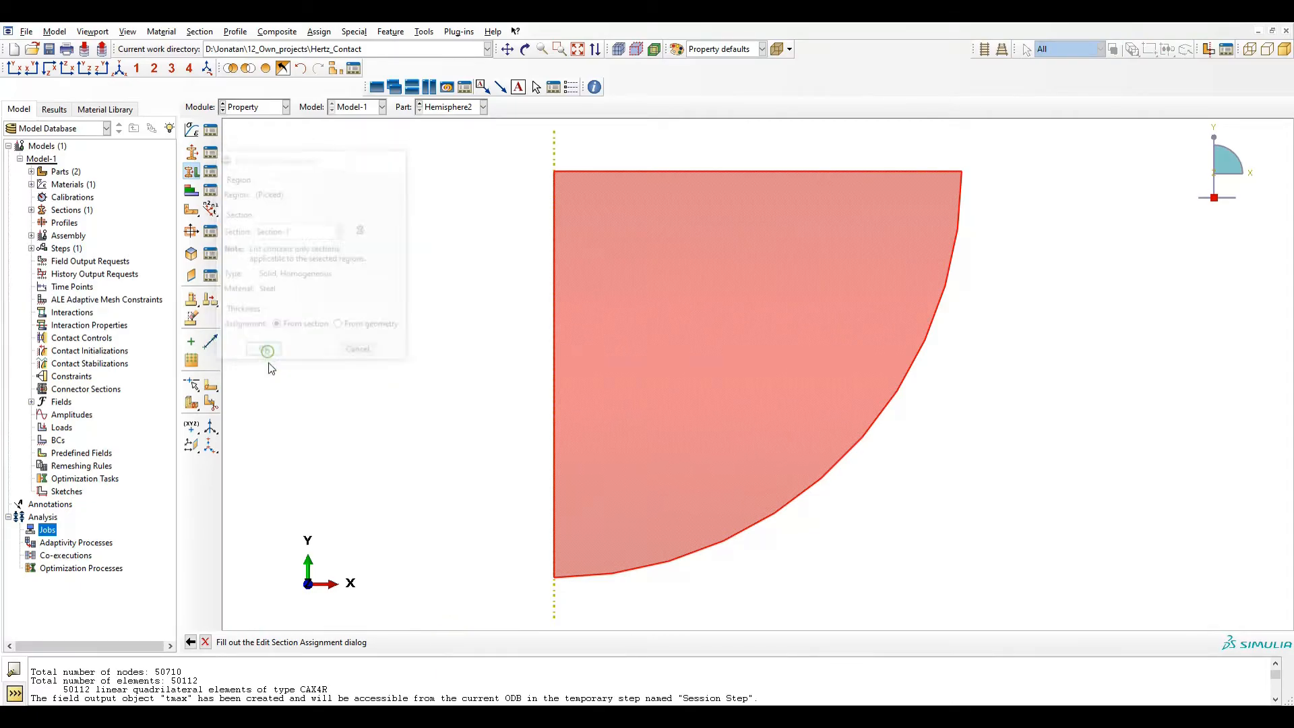
left_click(451, 106)
left_click(450, 121)
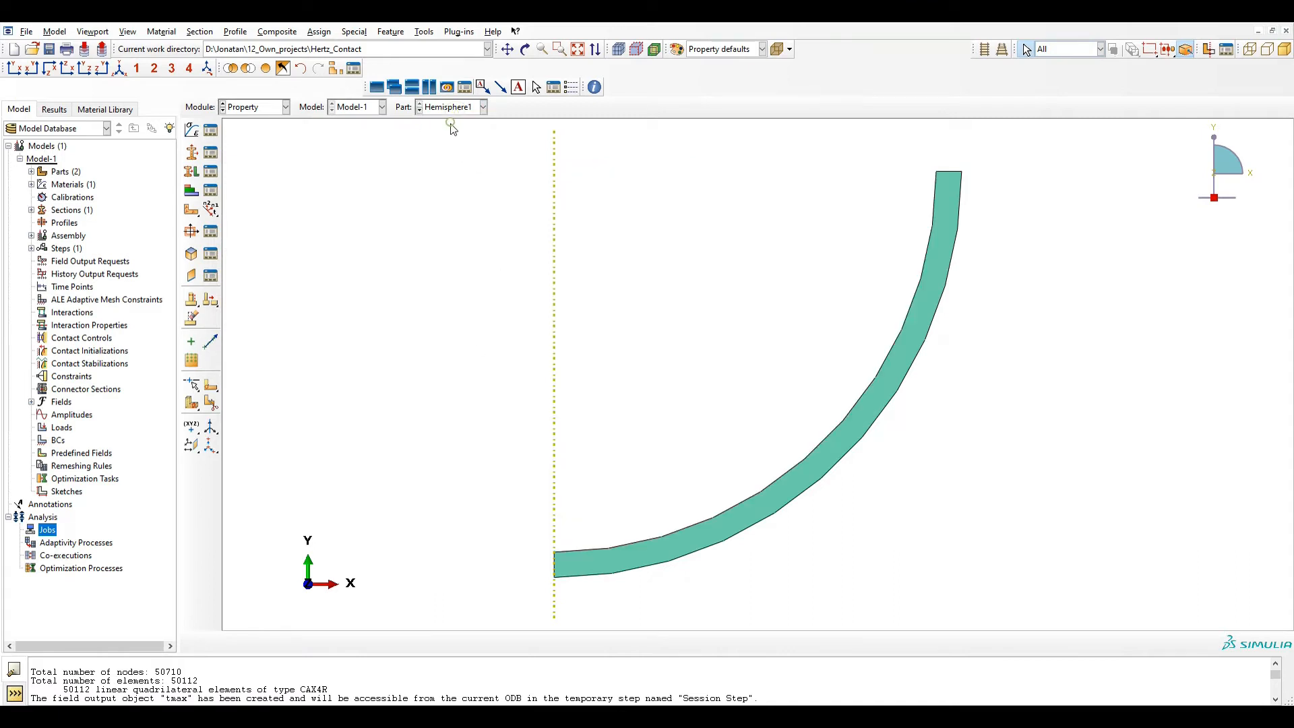
Step: In the Assembly module, create independent (mesh on instance) instances of Hemisphere1 and Hemisphere2
left_click(265, 107)
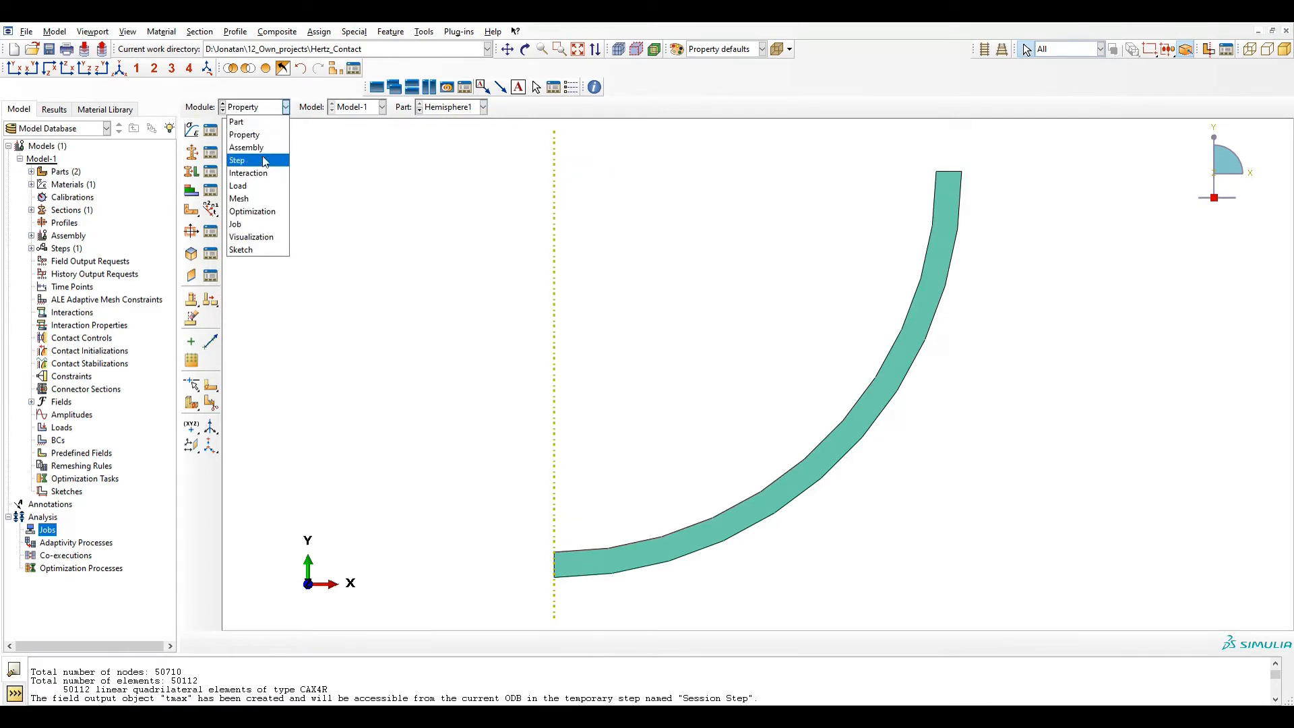
left_click(263, 147)
left_click(192, 134)
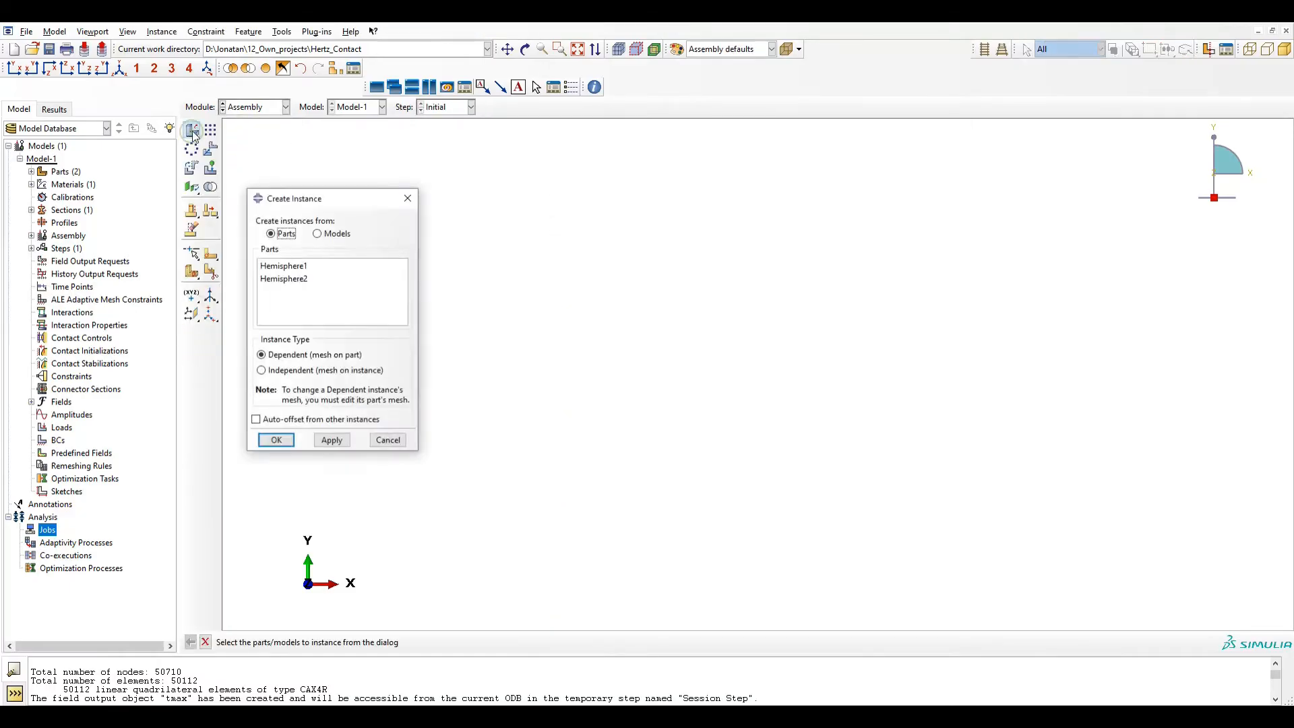
left_click_drag(293, 268, 297, 278)
left_click(297, 370)
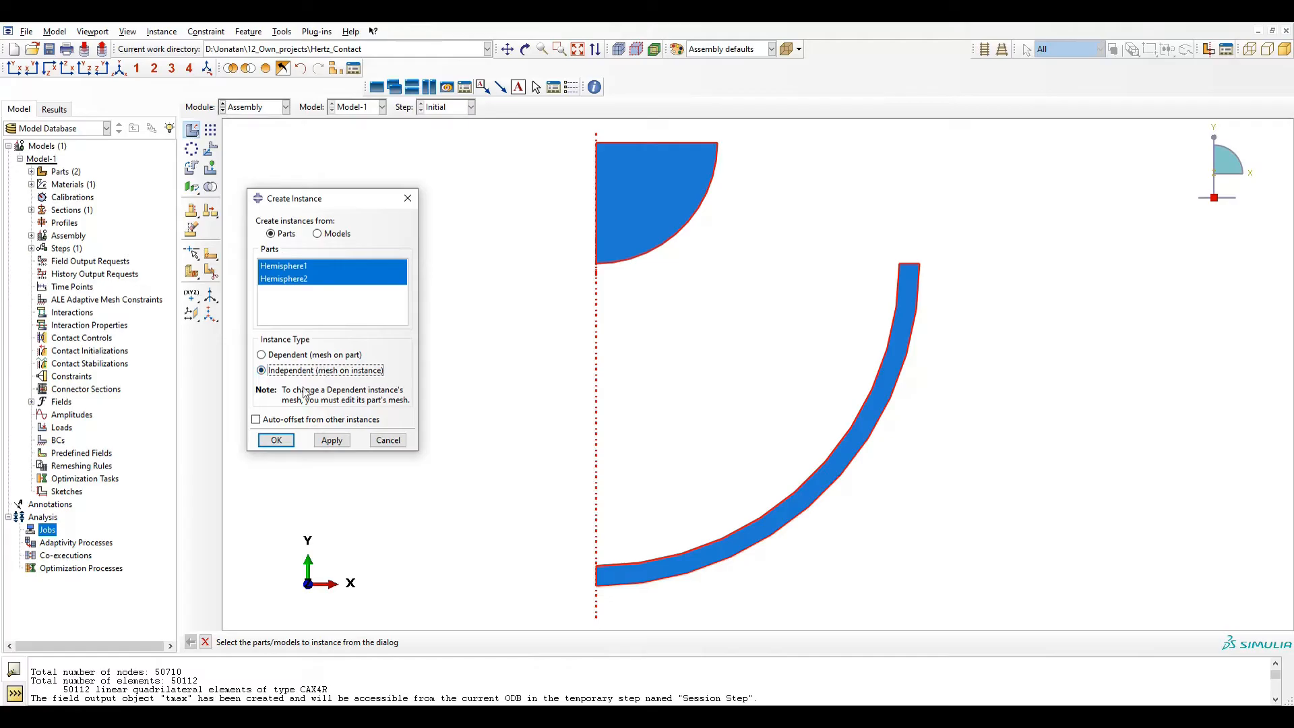
left_click(287, 443)
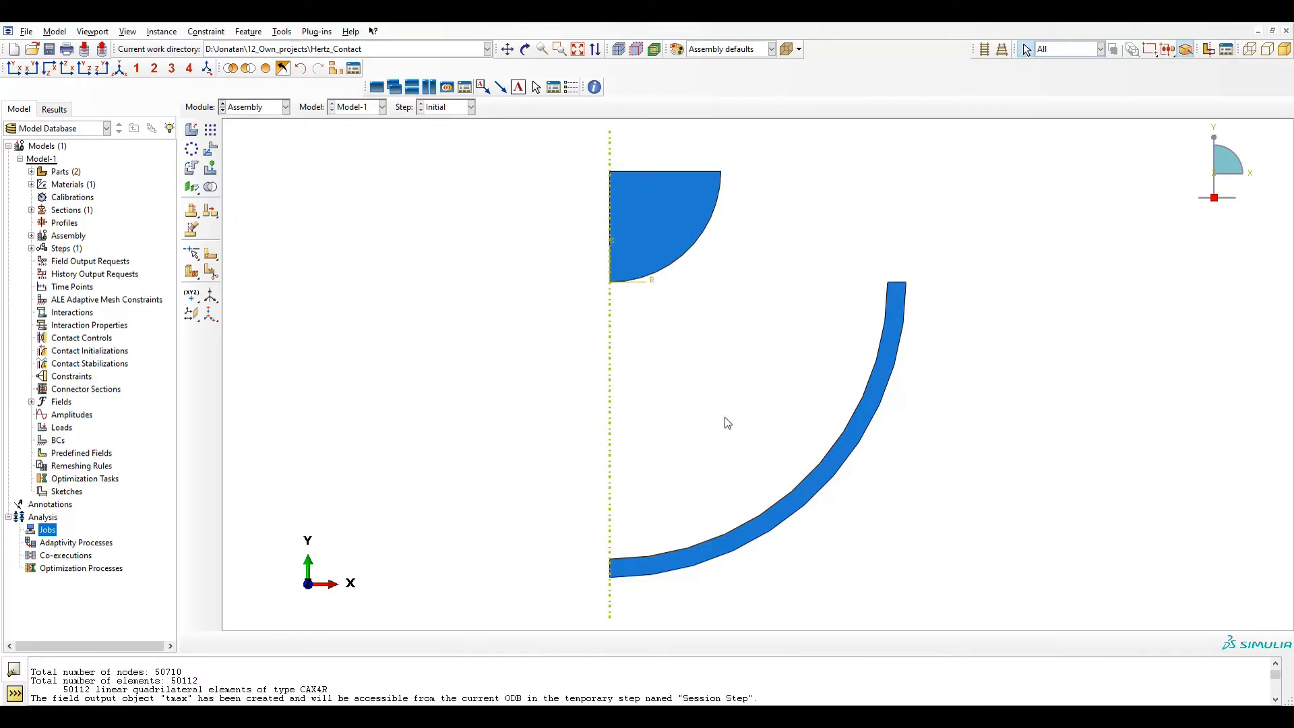
Step: Translate the Hemisphere1 instance from its inner arc's endpoint on the axis to the lowest point of Hemisphere2
left_click(212, 150)
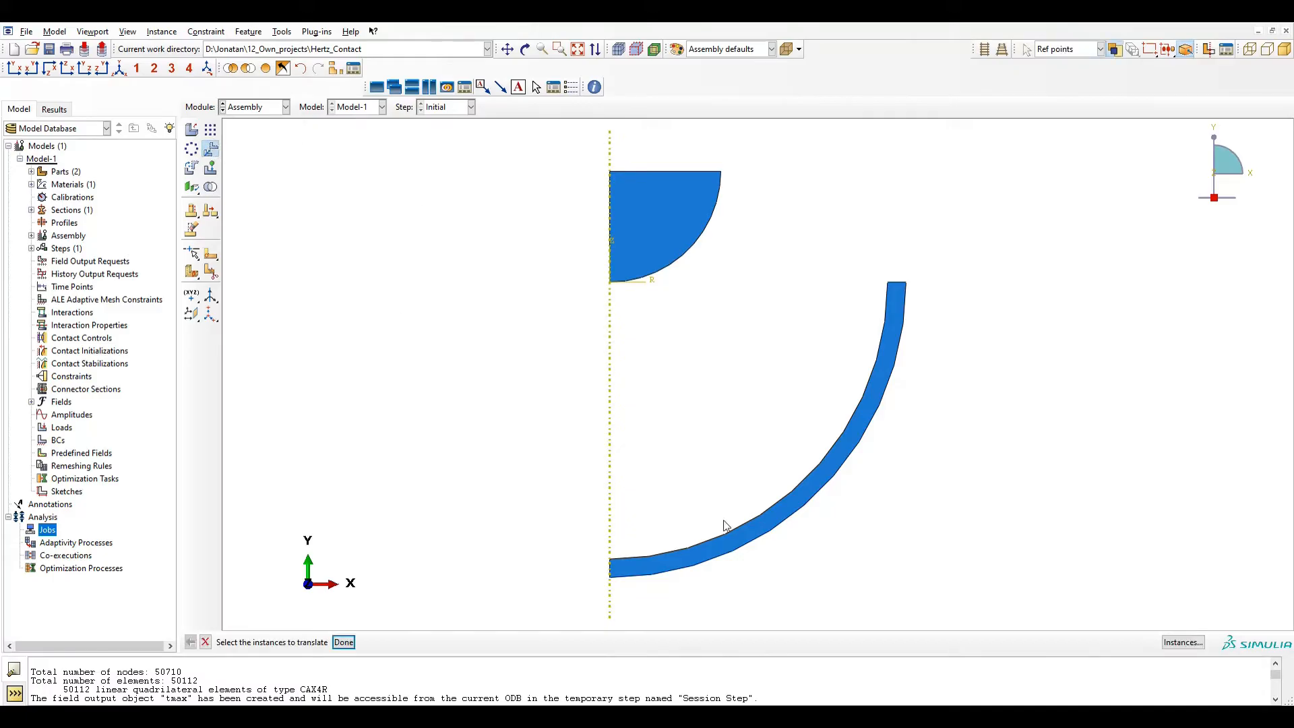
left_click(615, 571)
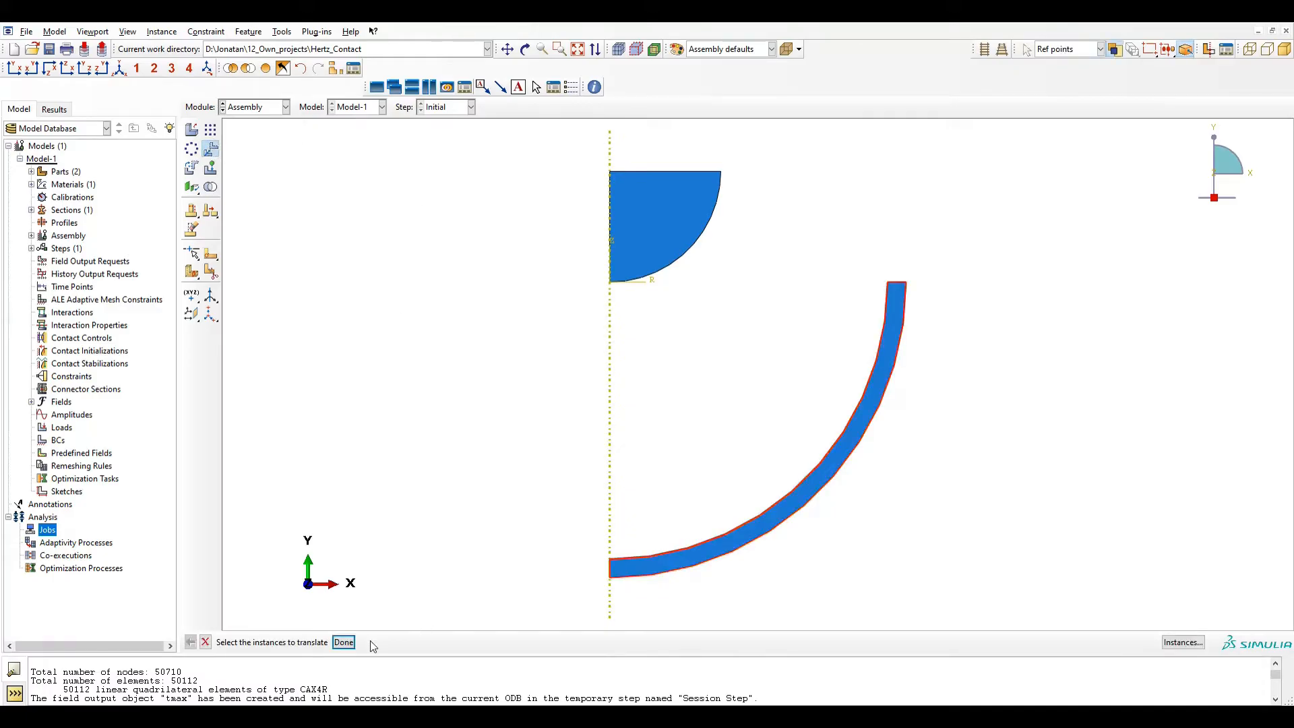
left_click(344, 642)
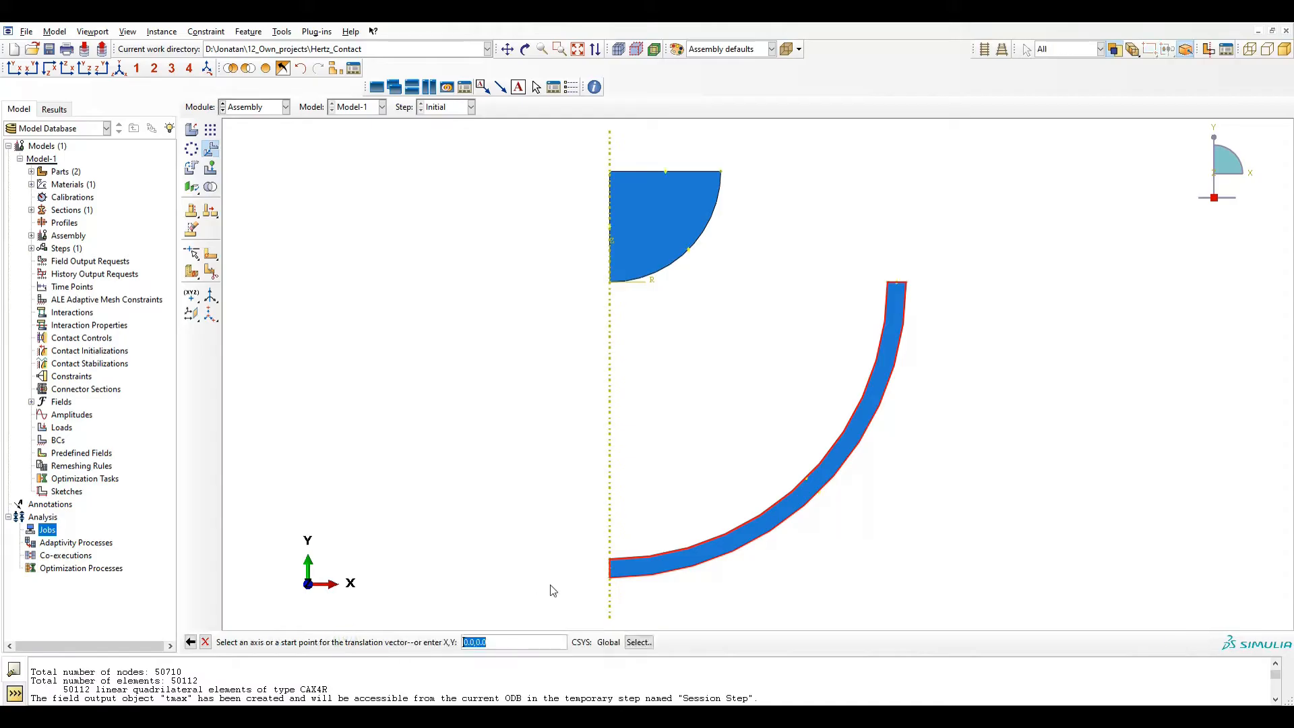
left_click(612, 562)
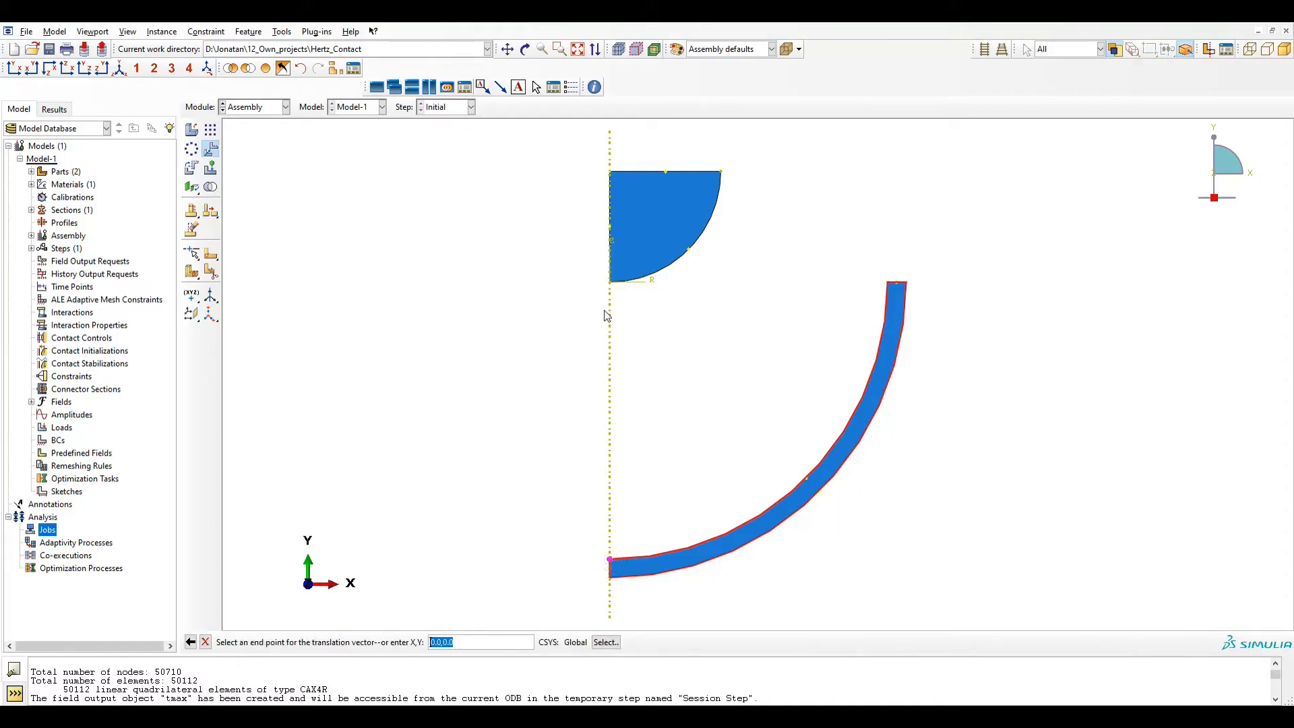
left_click(612, 286)
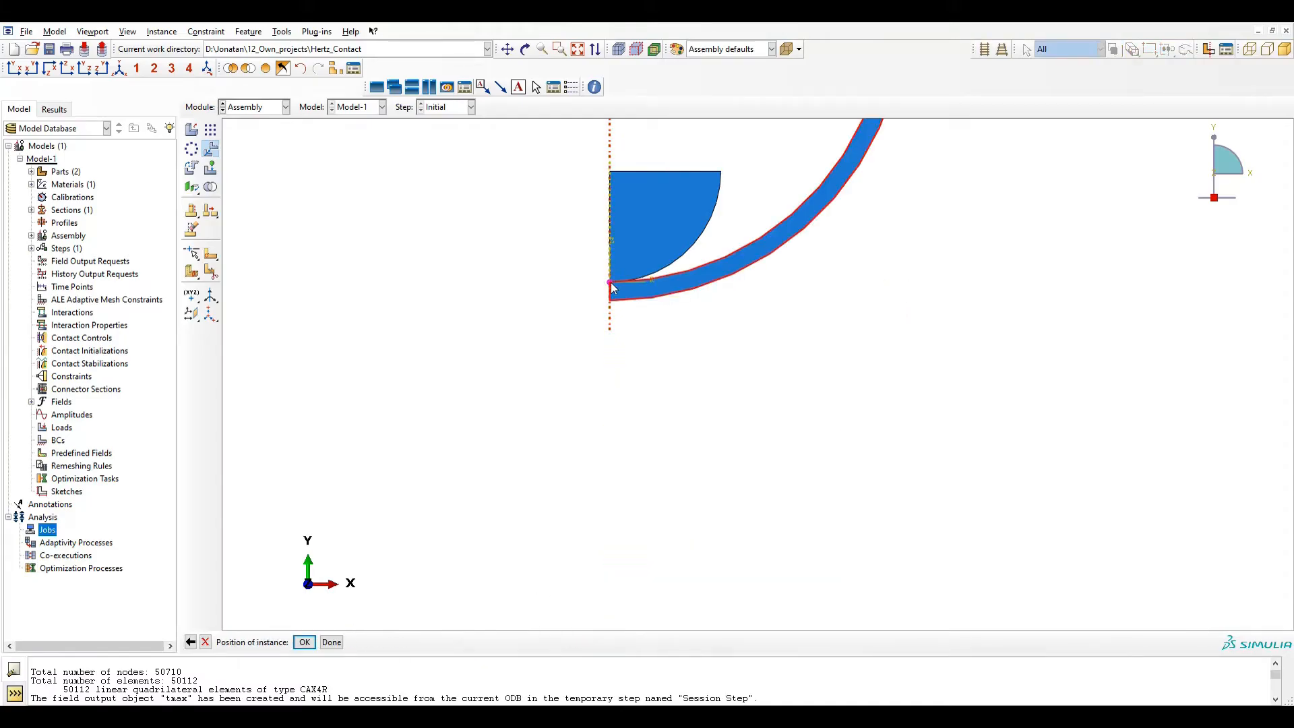
scroll(647, 398, "up", 2)
scroll(651, 398, "up", 3)
scroll(639, 175, "down", 7)
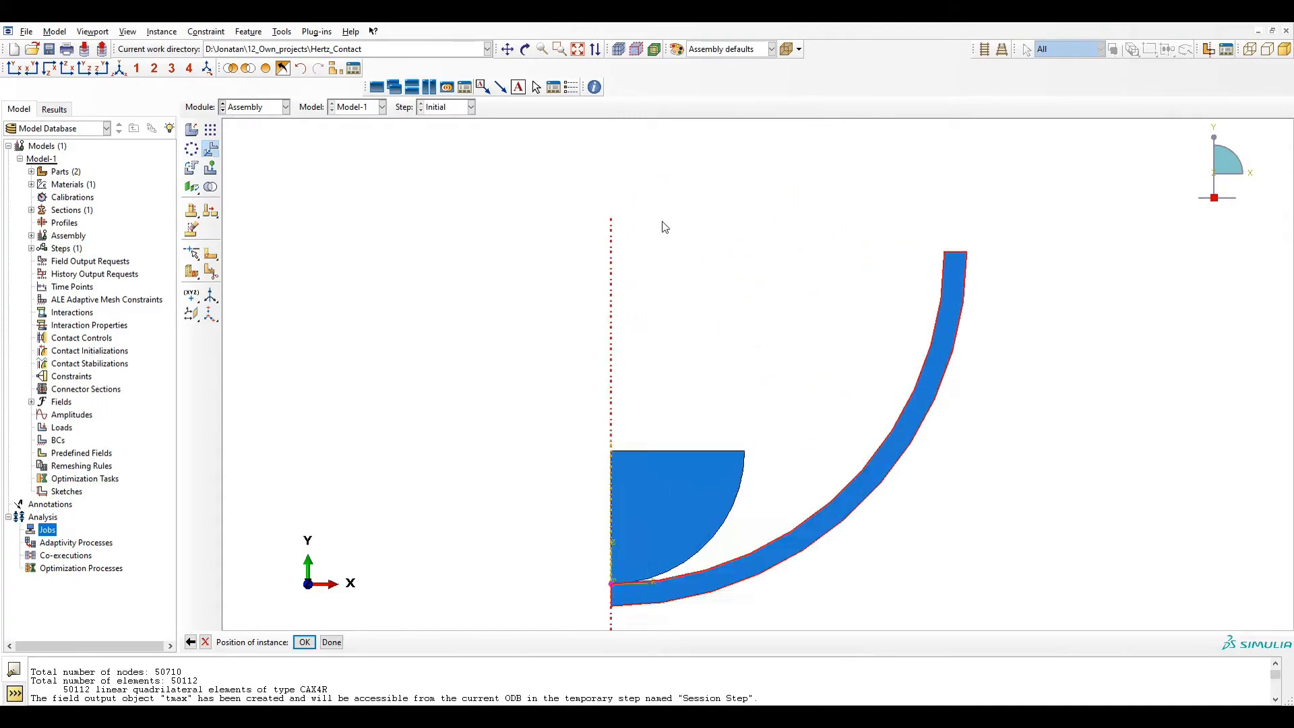
scroll(673, 451, "up", 2)
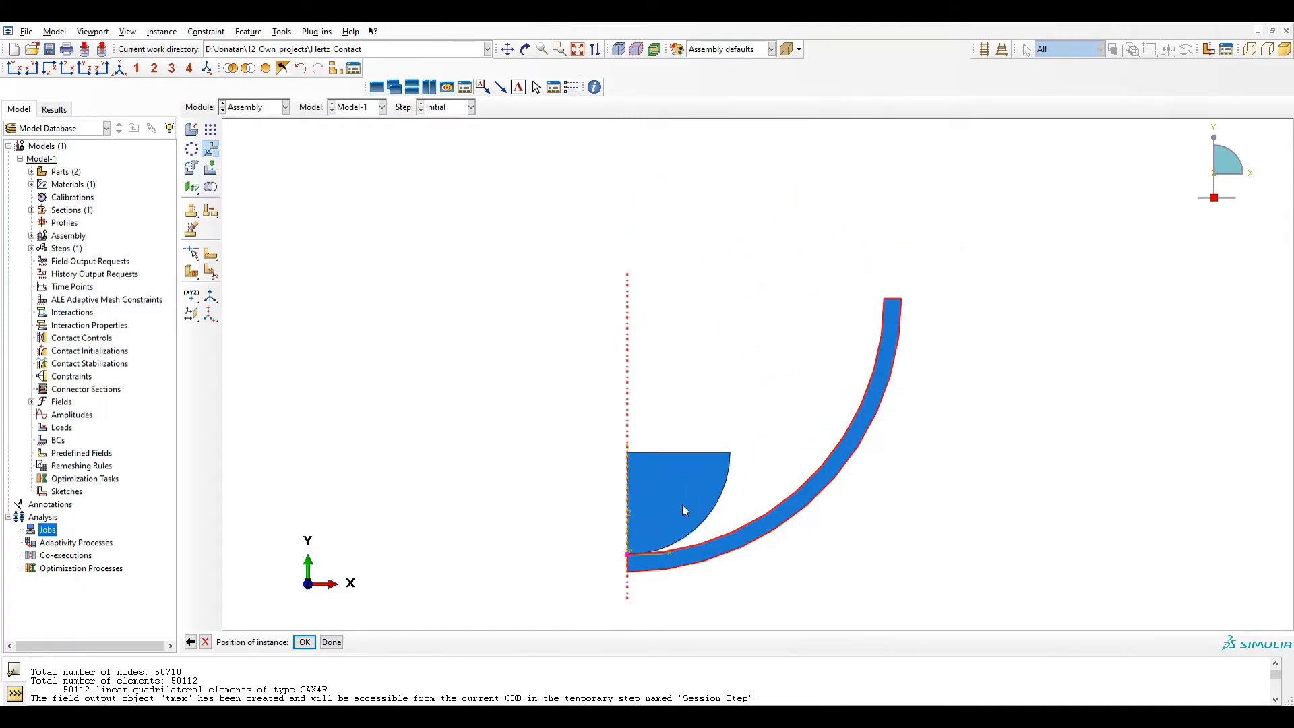
left_click(304, 641)
key("Escape")
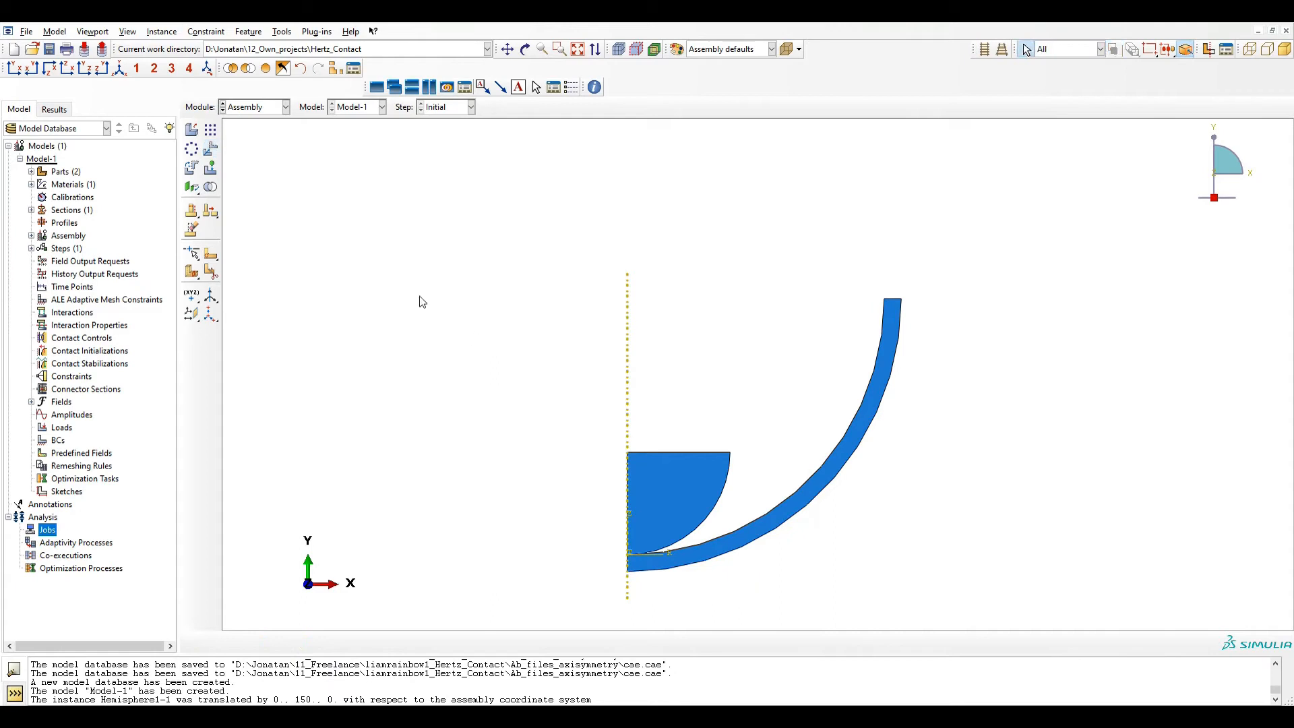
Step: In the Step module, create a Static, General step after the Initial step and turn Nlgeom on
left_click(259, 108)
left_click(250, 161)
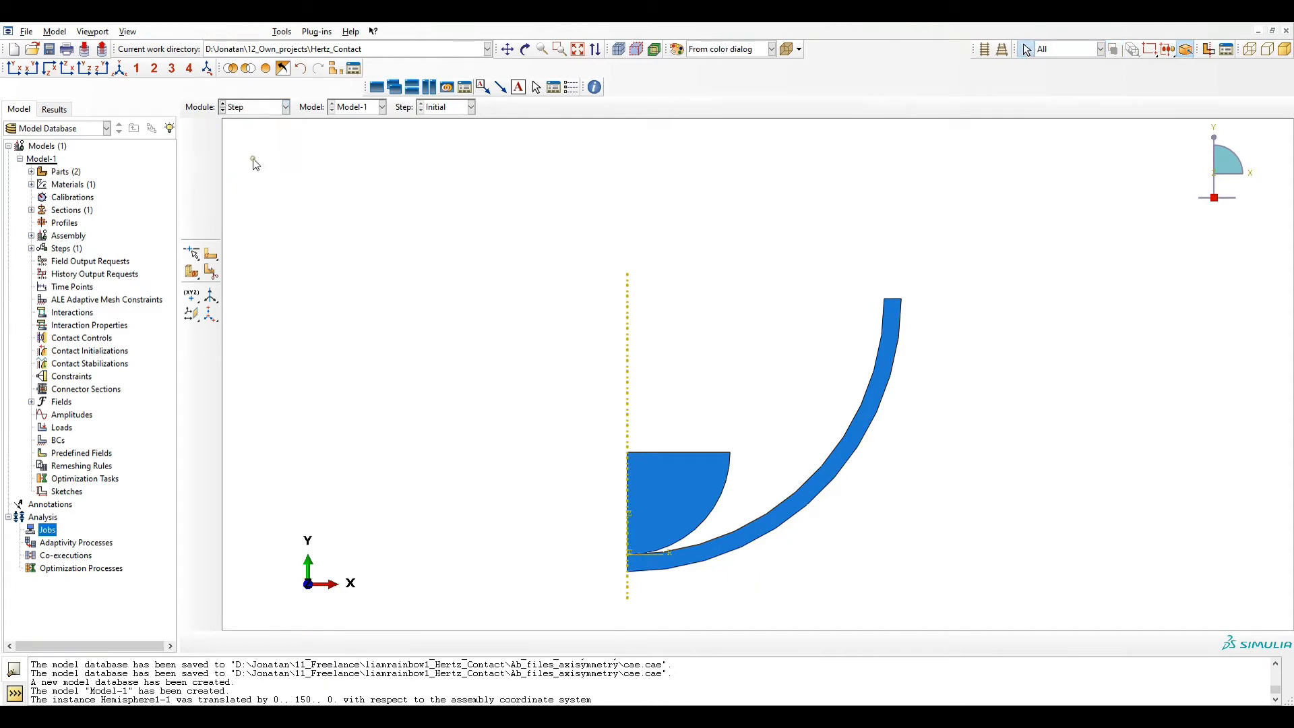
left_click(191, 130)
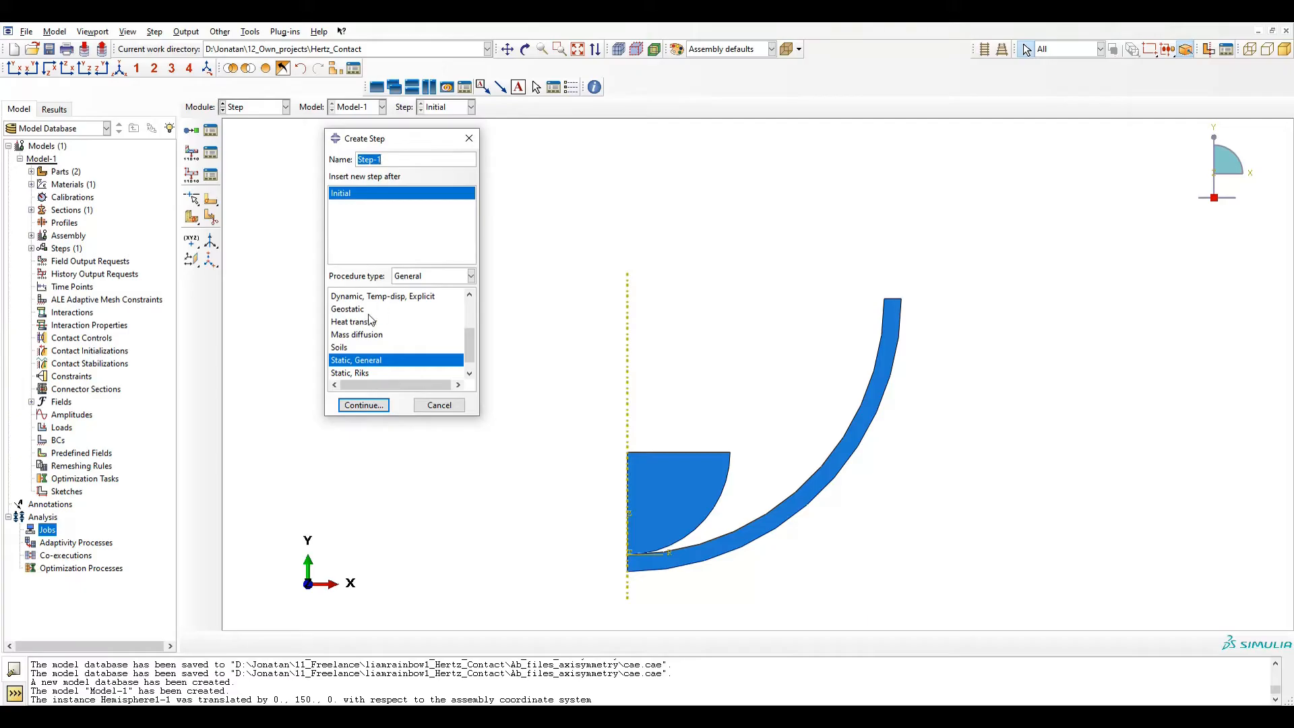
left_click(374, 405)
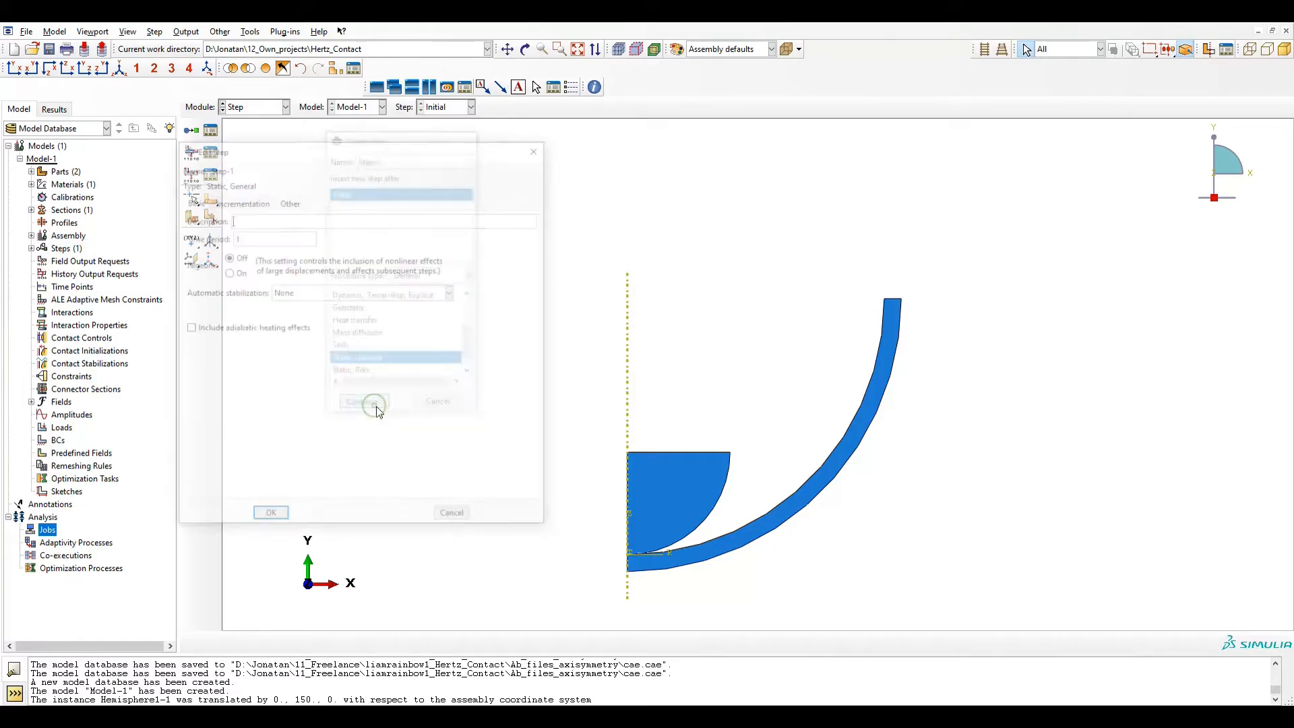
left_click(229, 273)
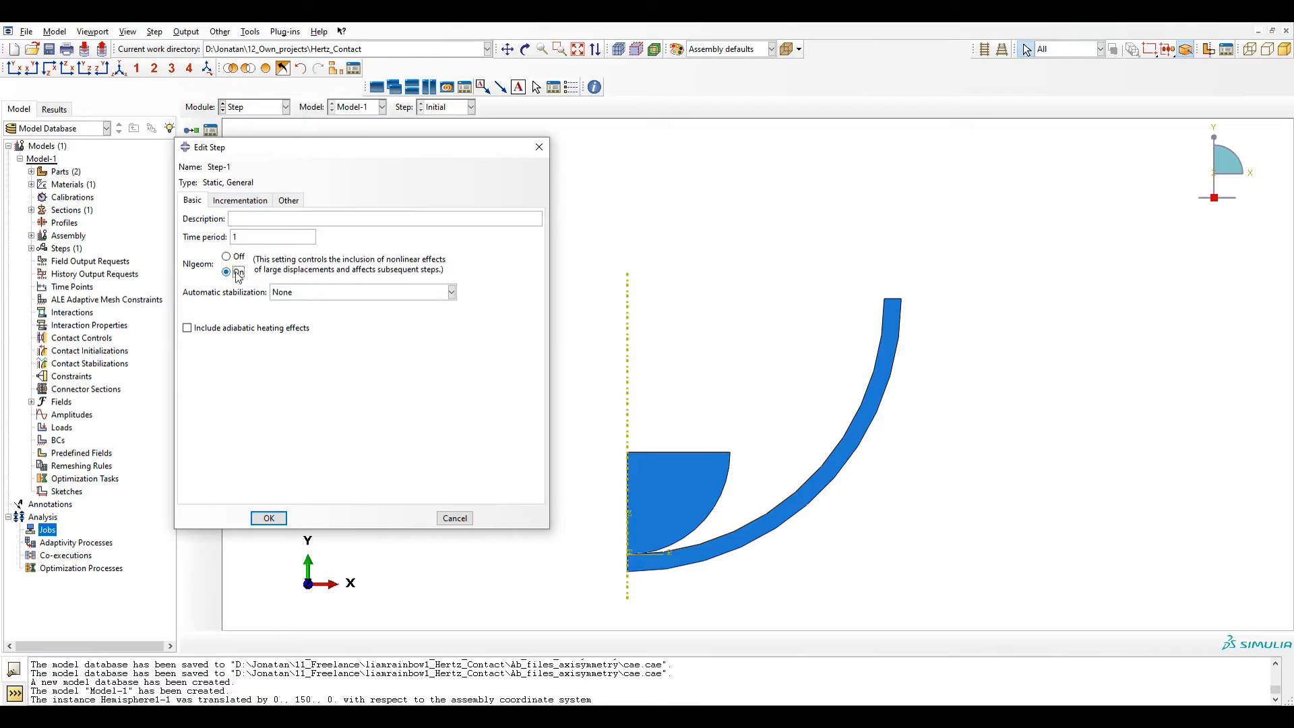
Step: Set the static step's initial increment size to 0.1 and finish the step definition
left_click(240, 200)
double_click(256, 267)
type("0.1")
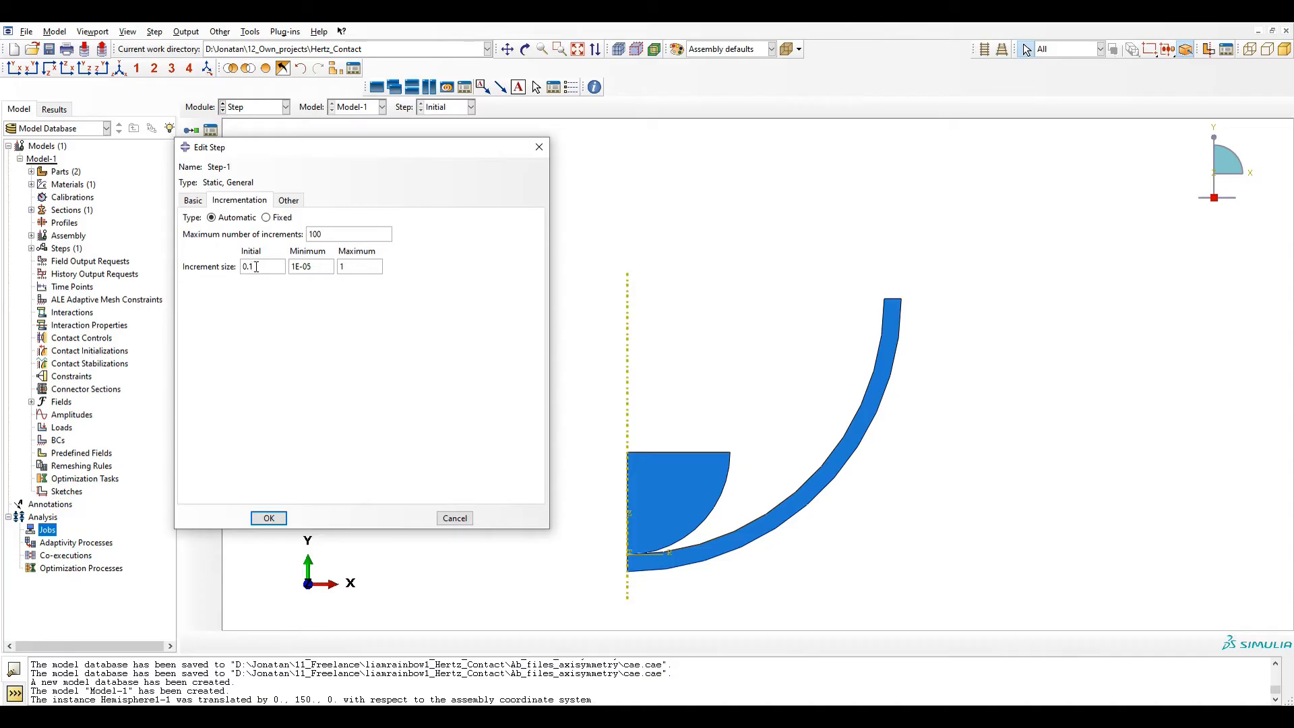
left_click(193, 202)
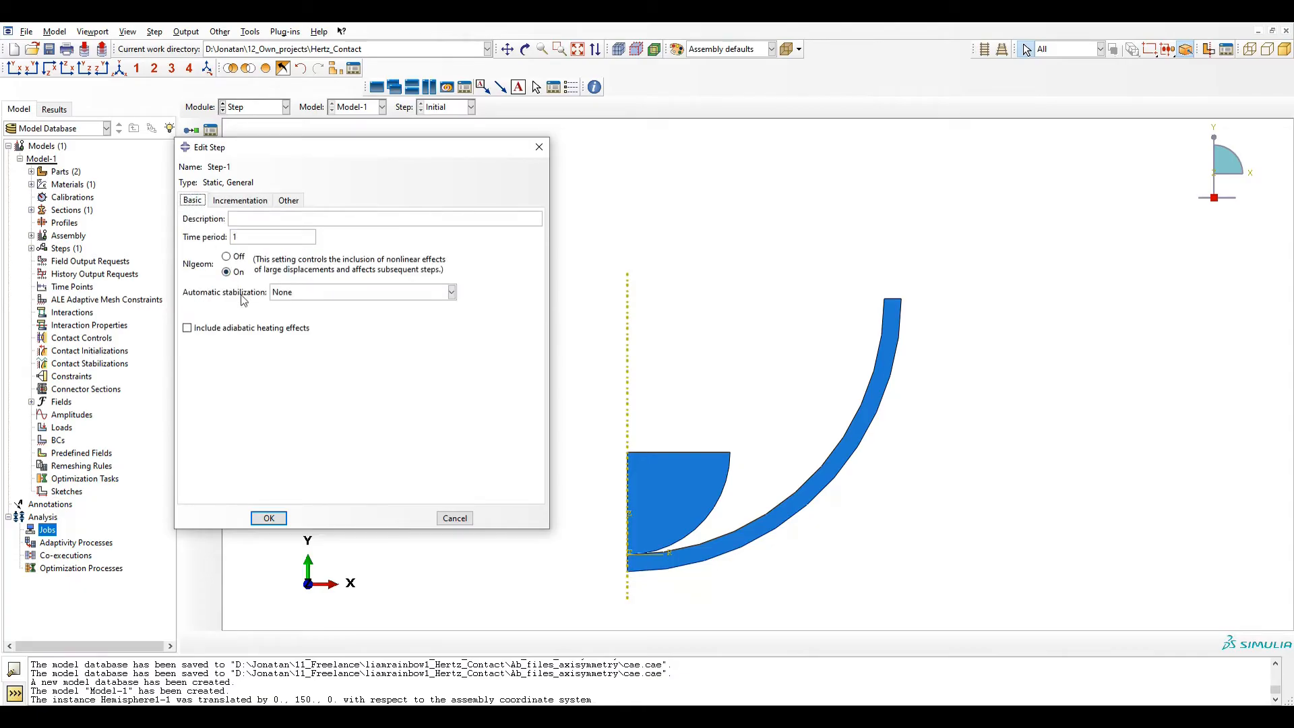
left_click(269, 518)
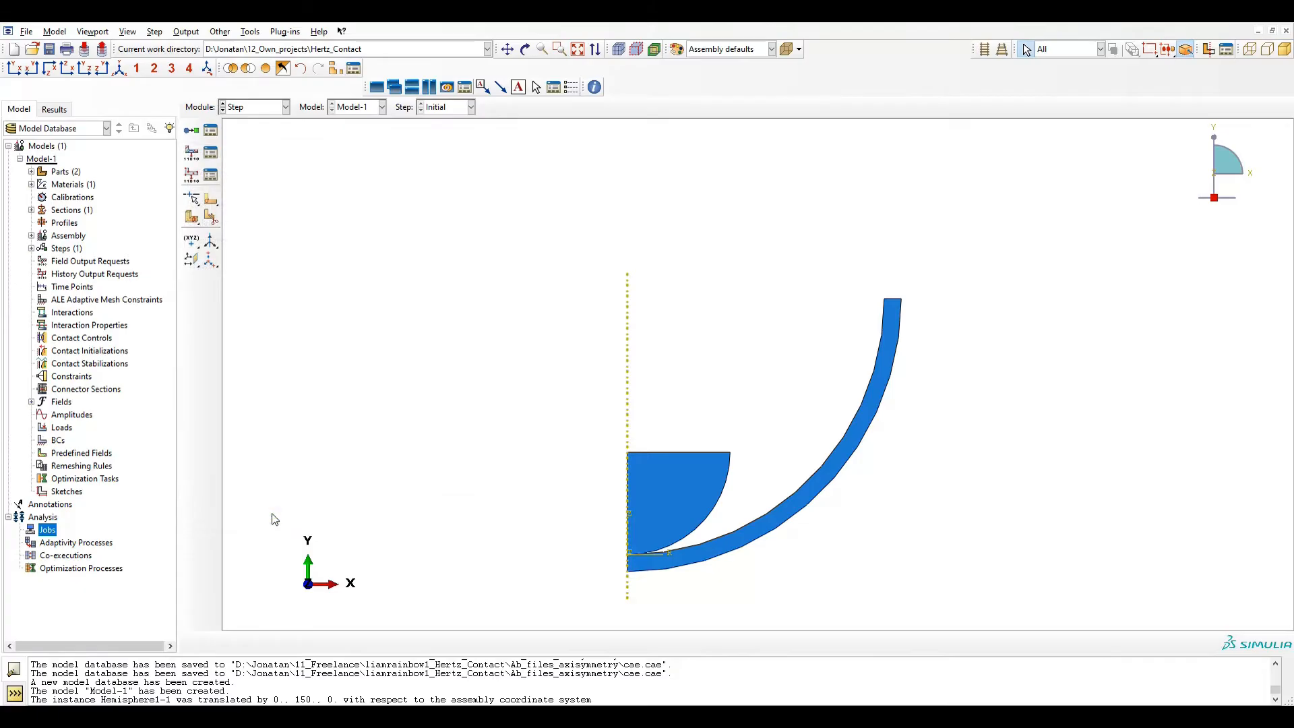
Step: In the Interaction module, create a kinematic coupling from the solid hemisphere's upper outer corner as control point to its flat top edge surface, with U1, U2 and UR3 constrained
left_click(260, 108)
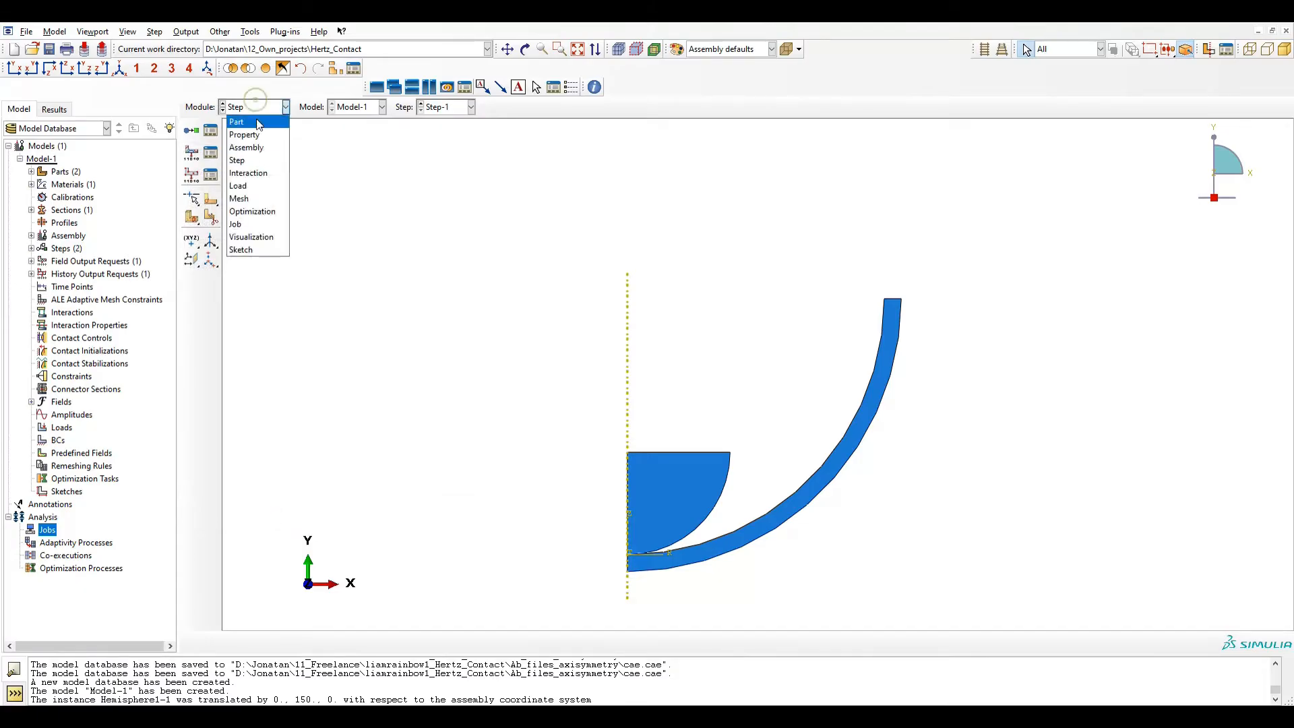
left_click(260, 175)
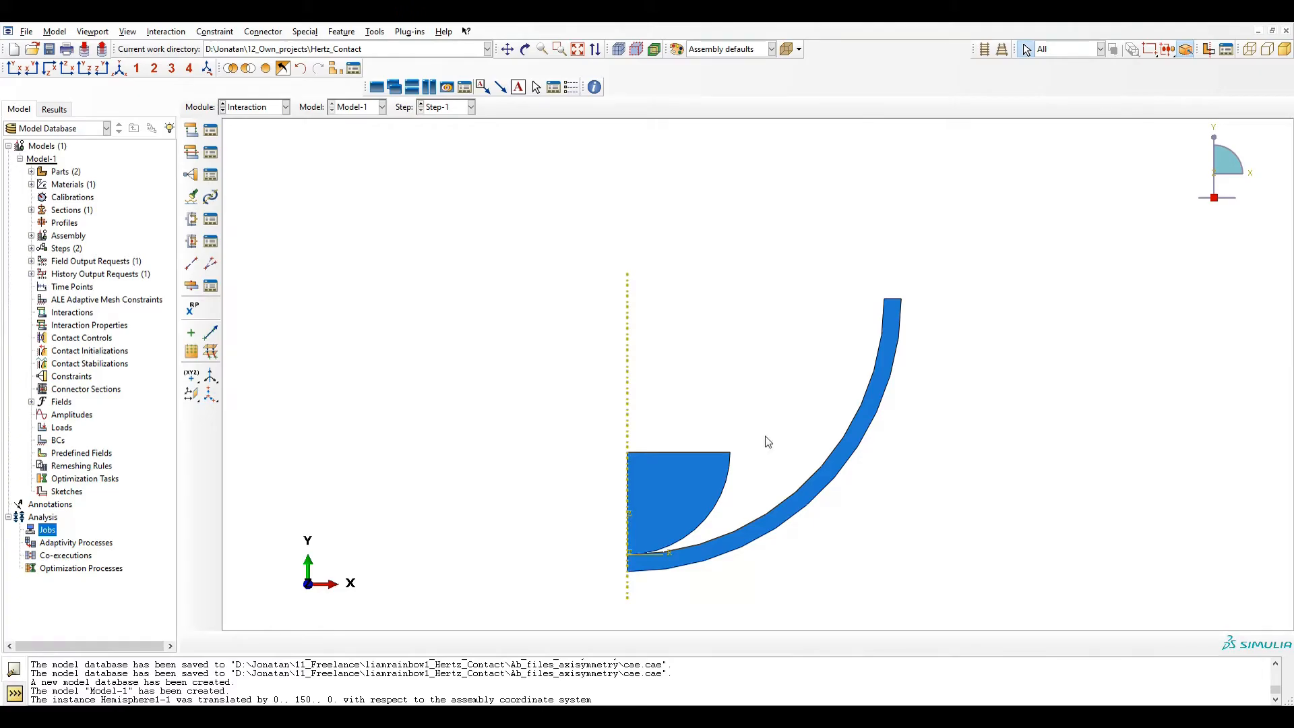
left_click(193, 176)
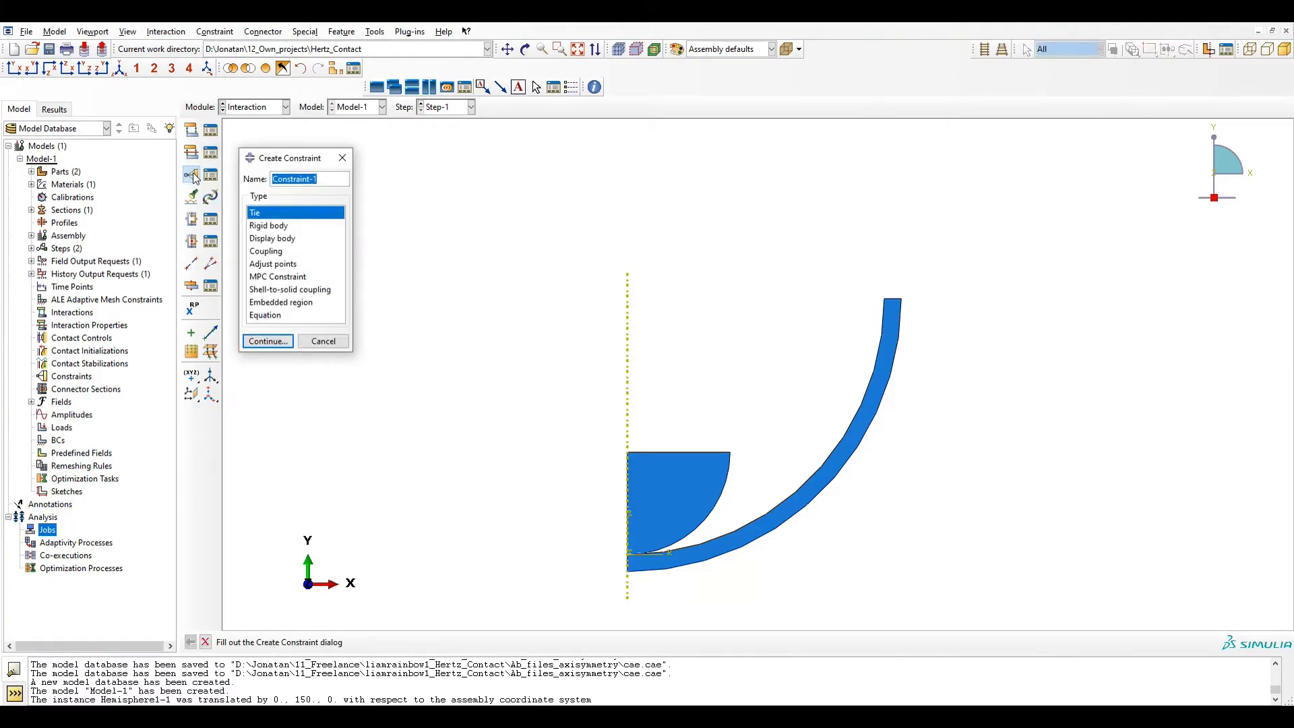
left_click(273, 251)
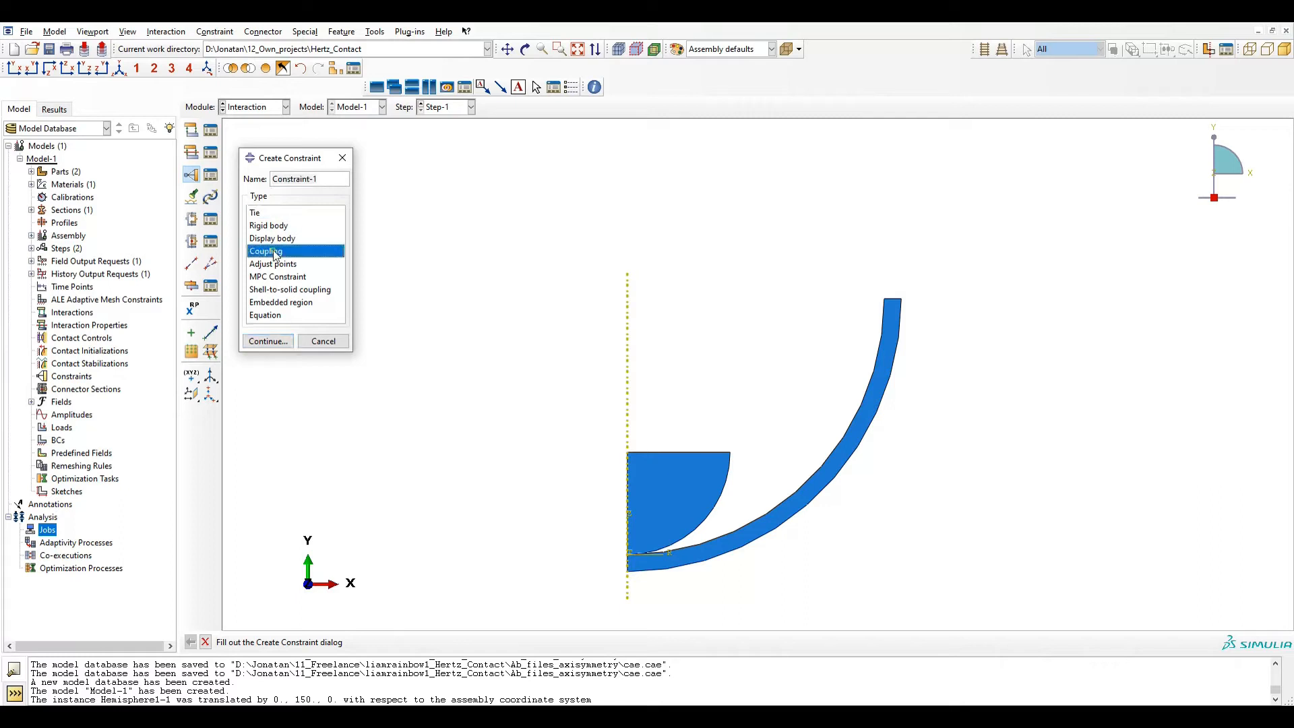
left_click(268, 342)
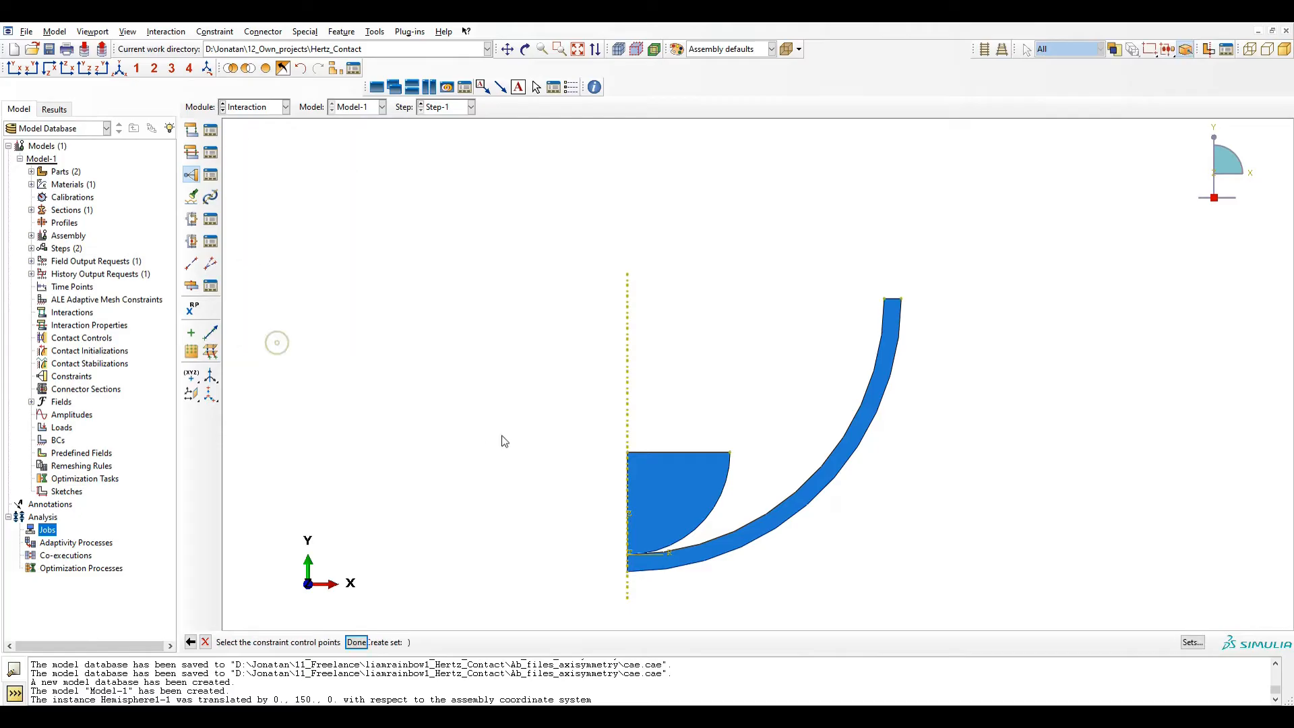
left_click(731, 452)
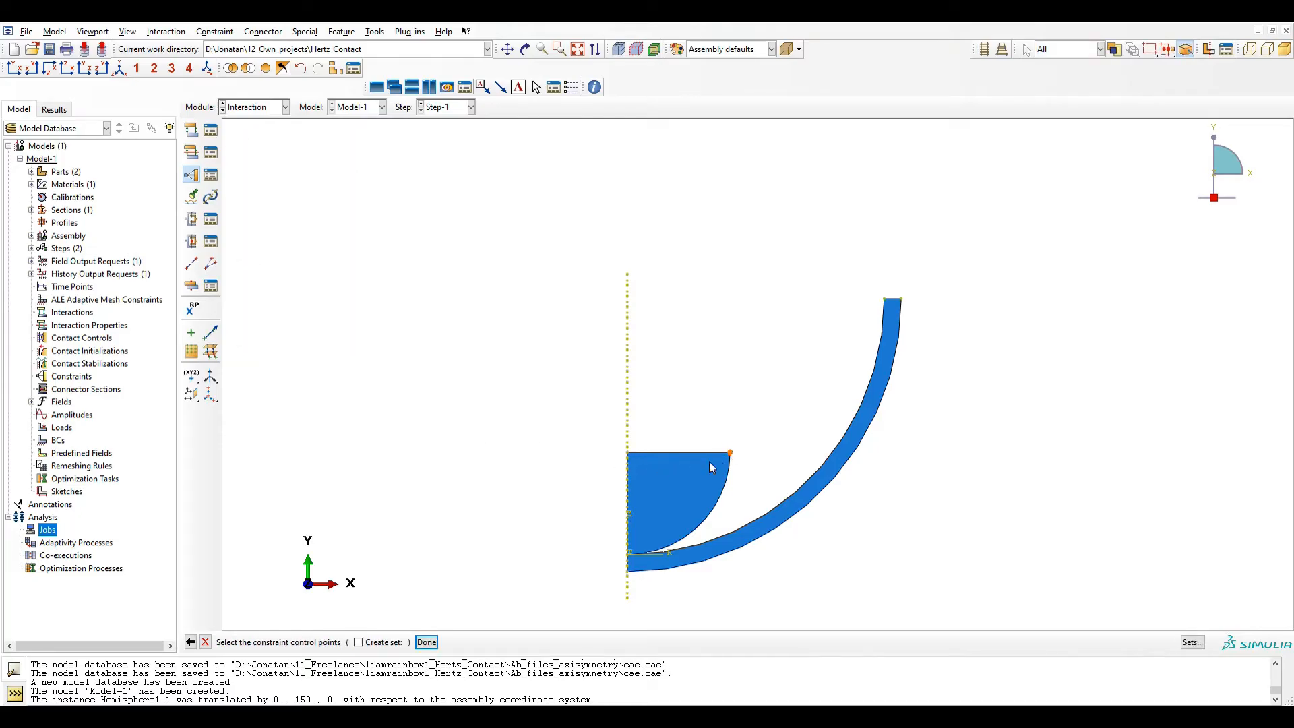
left_click(426, 642)
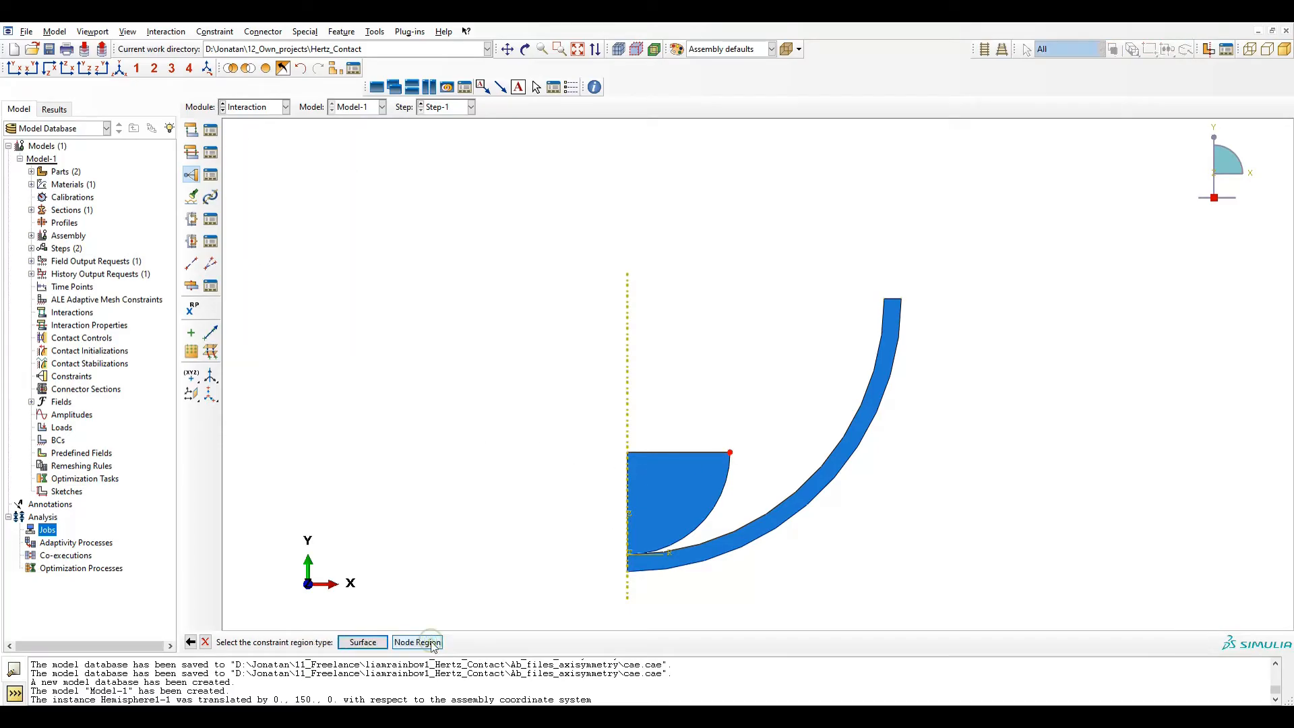
left_click(363, 642)
left_click(662, 451)
left_click(484, 642)
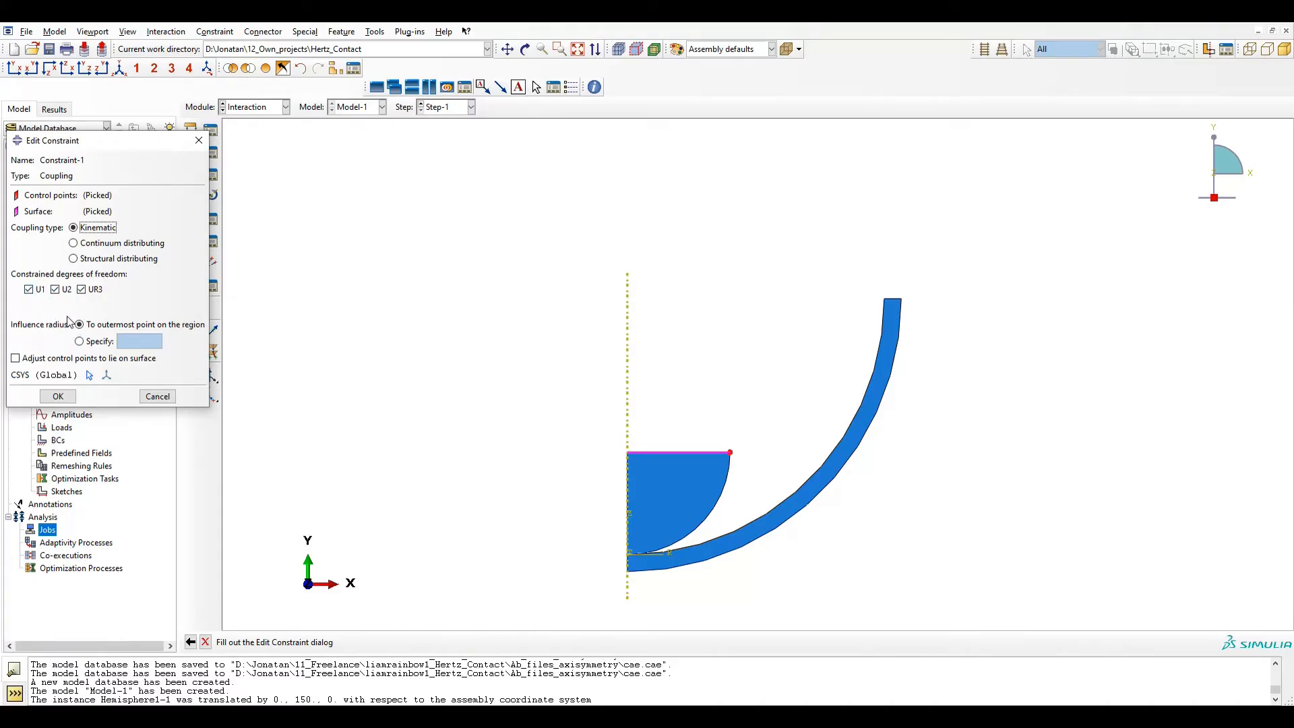
left_click(58, 396)
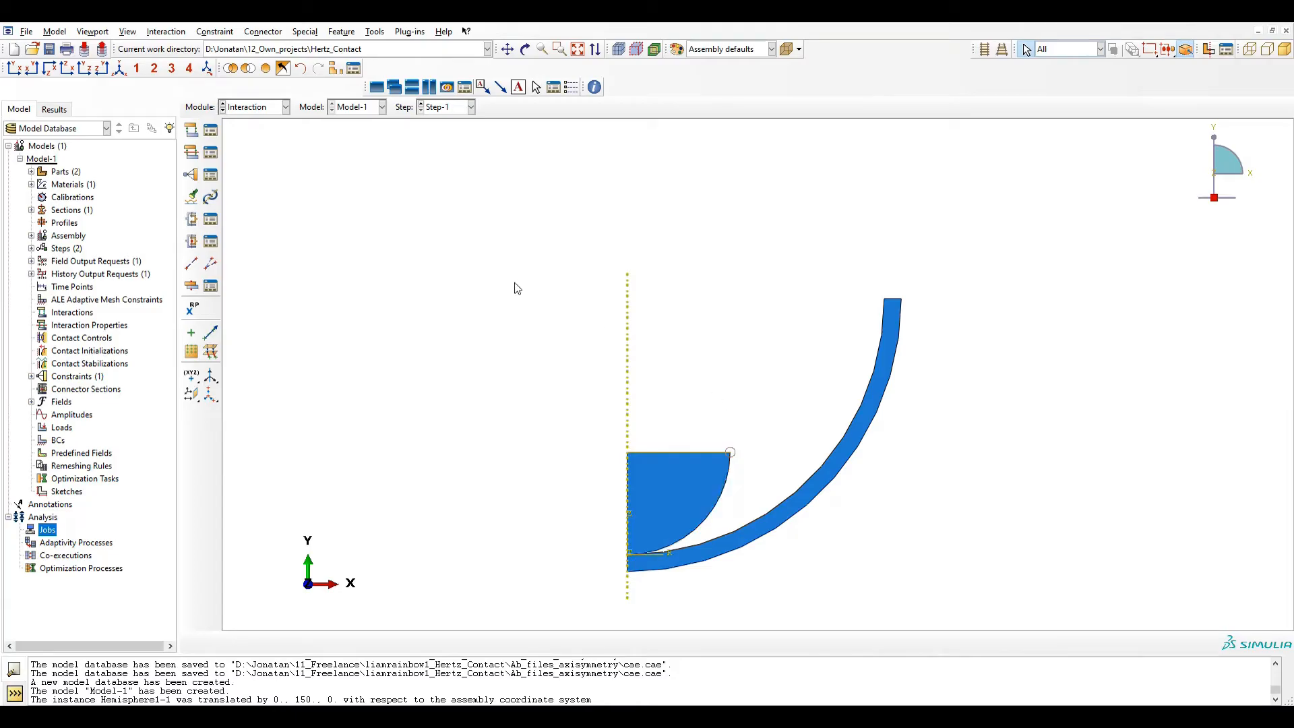
Step: Create a contact interaction property with frictionless tangential behavior and "Hard" Contact normal behavior, allowing separation after contact
left_click(191, 151)
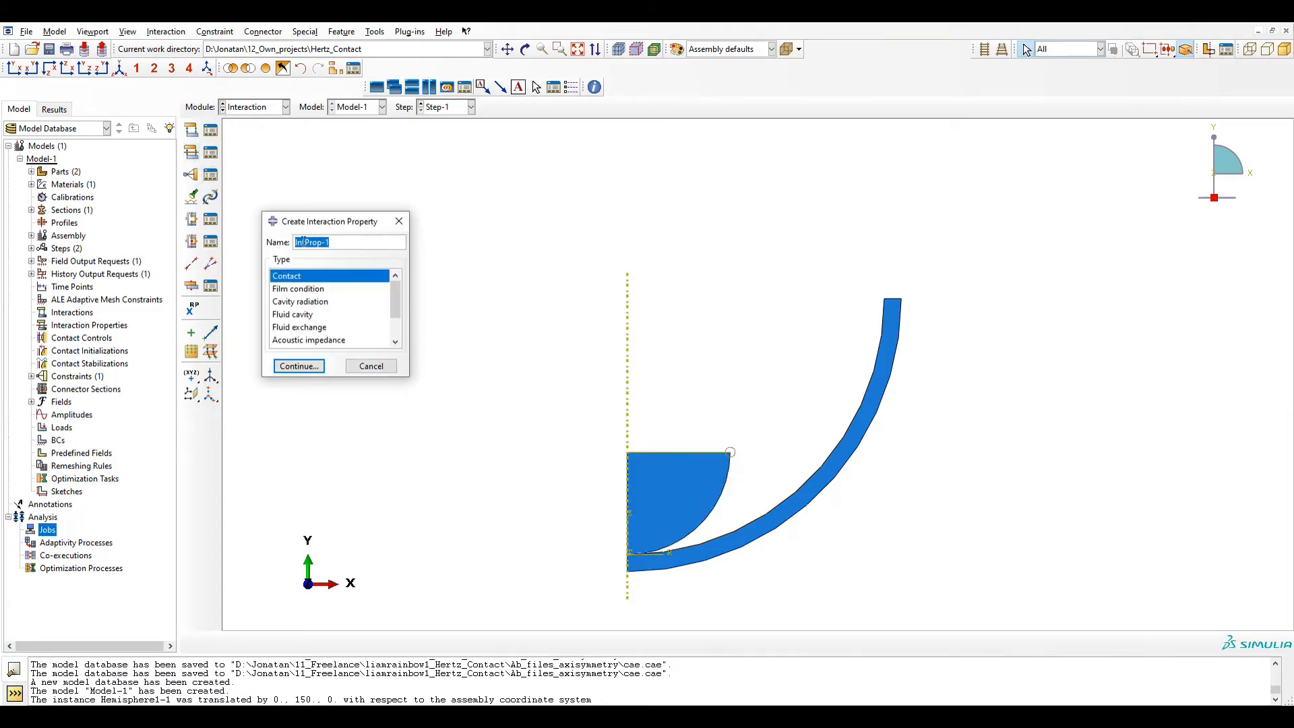
left_click(299, 365)
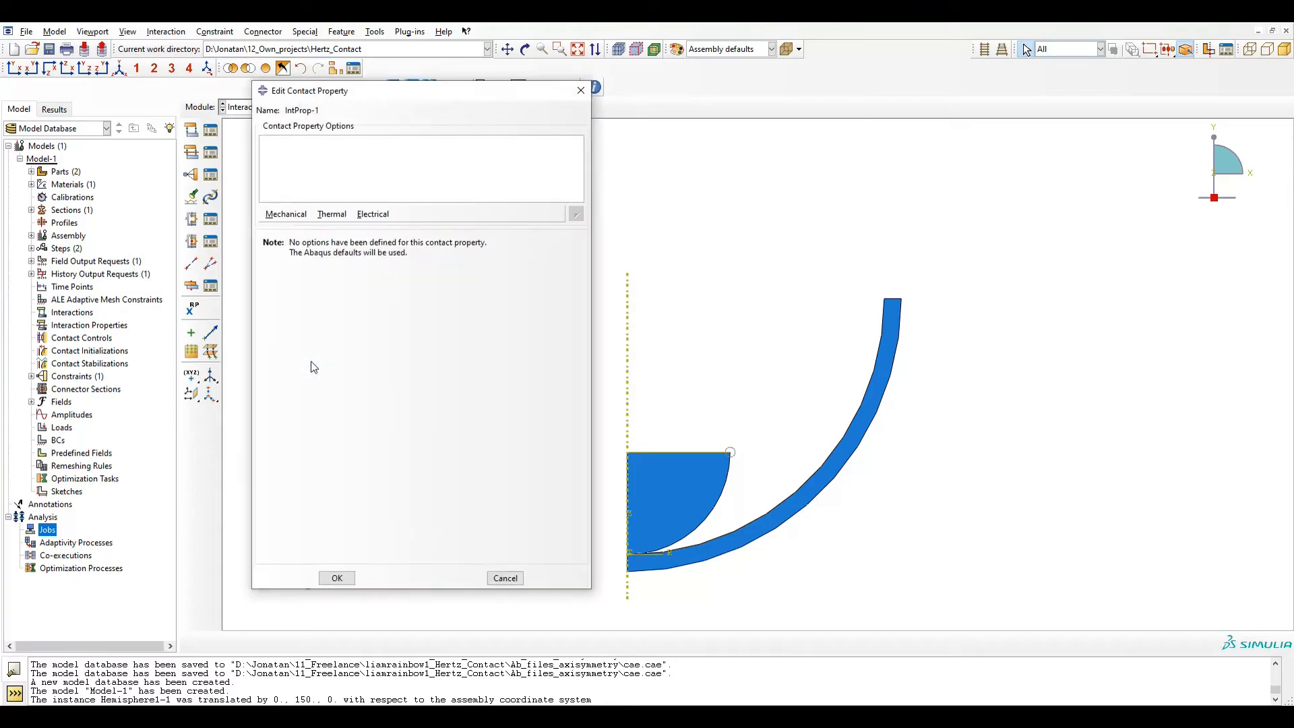
left_click(286, 215)
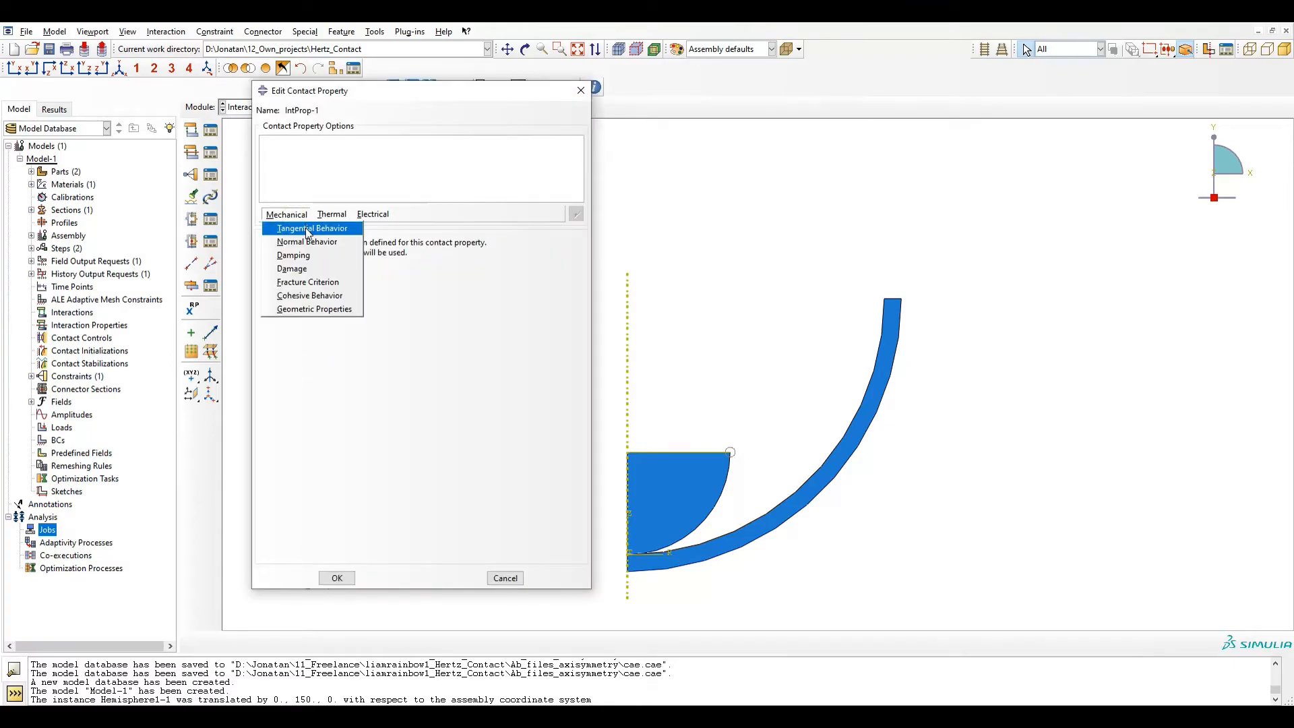
left_click(306, 229)
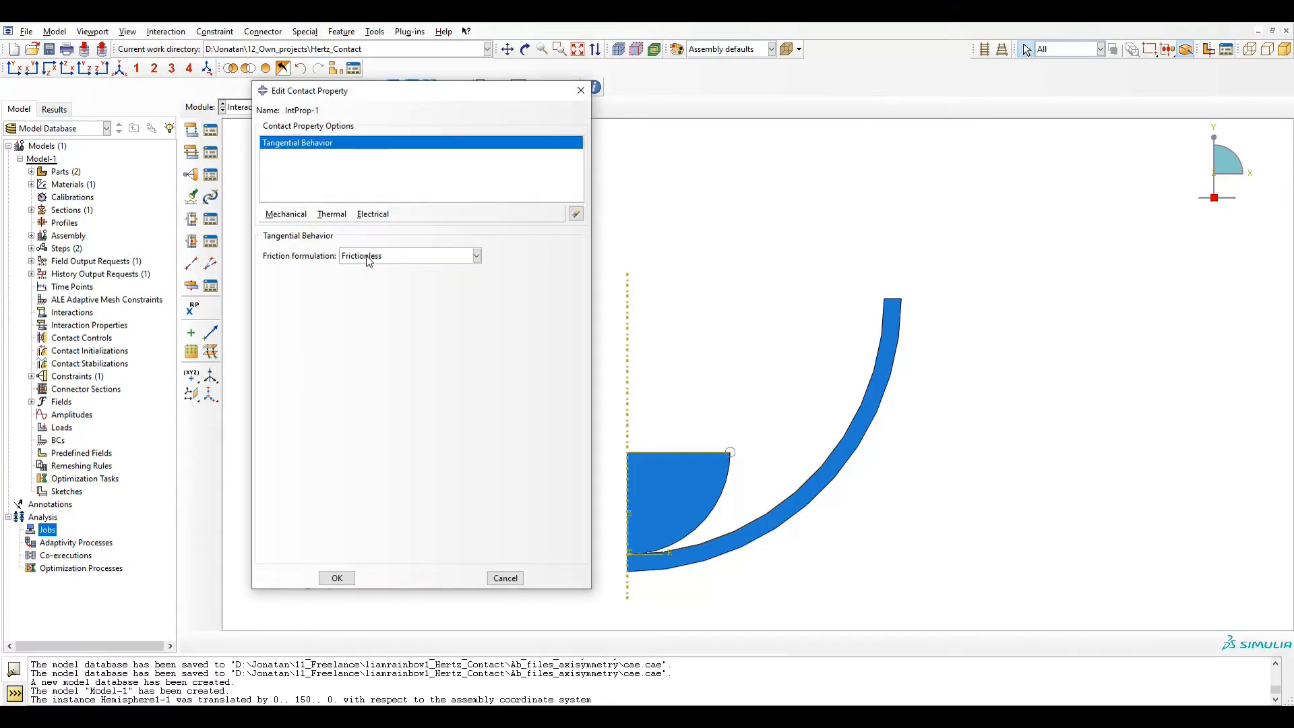
left_click(301, 216)
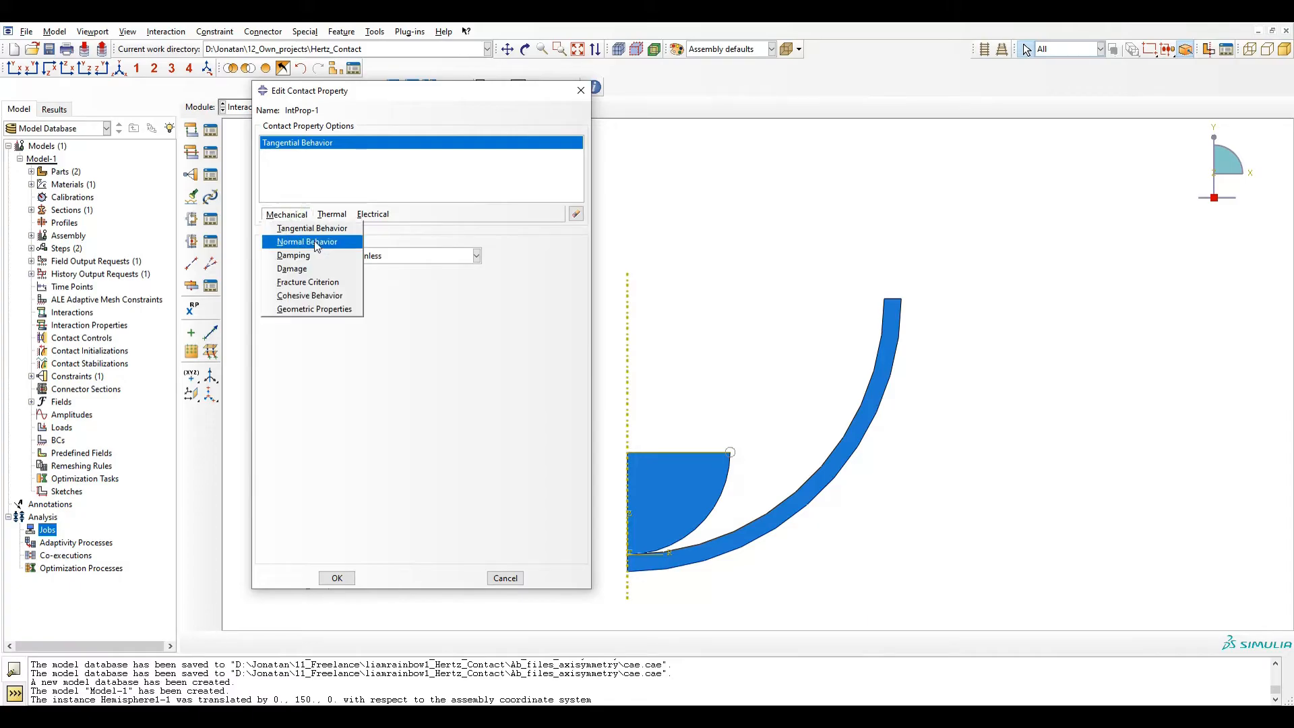
left_click(306, 241)
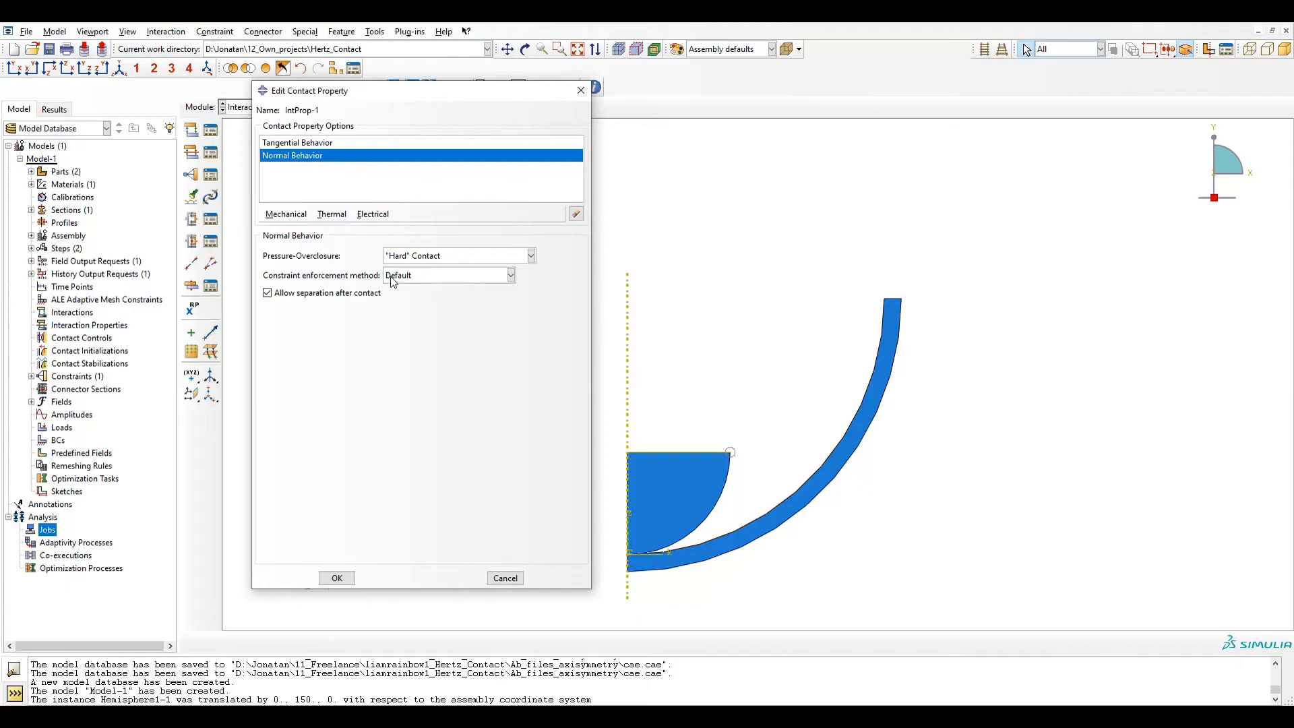
left_click(343, 578)
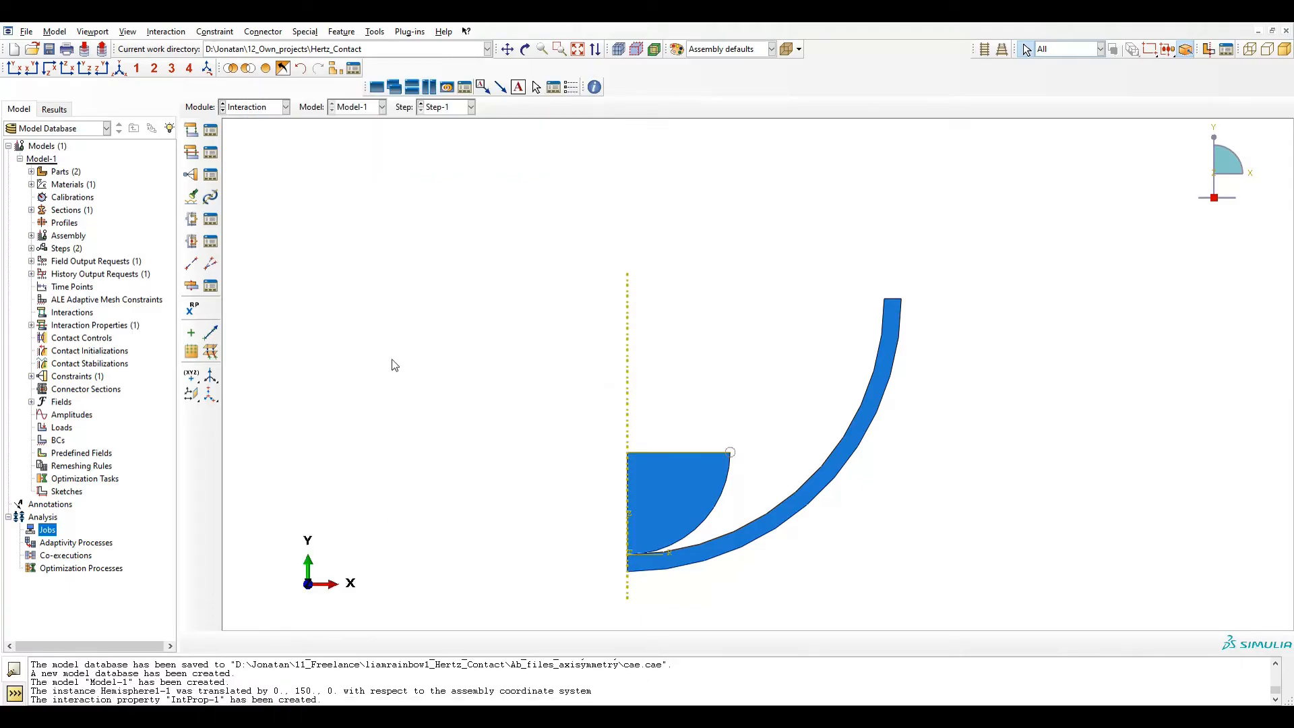
Step: In the Load module, apply a concentrated force with CF2 of -500 in Step-1 at the coupling control point on the solid hemisphere's upper outer corner
left_click(268, 110)
left_click(262, 190)
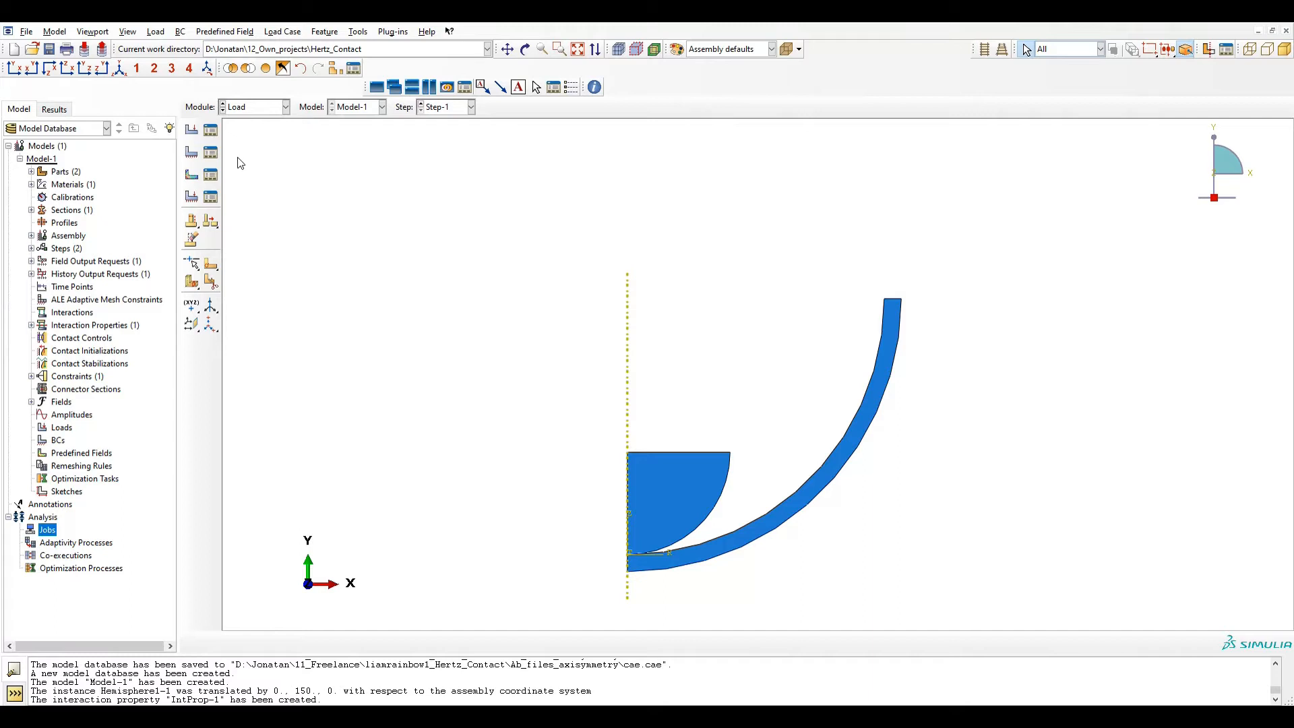
left_click(192, 133)
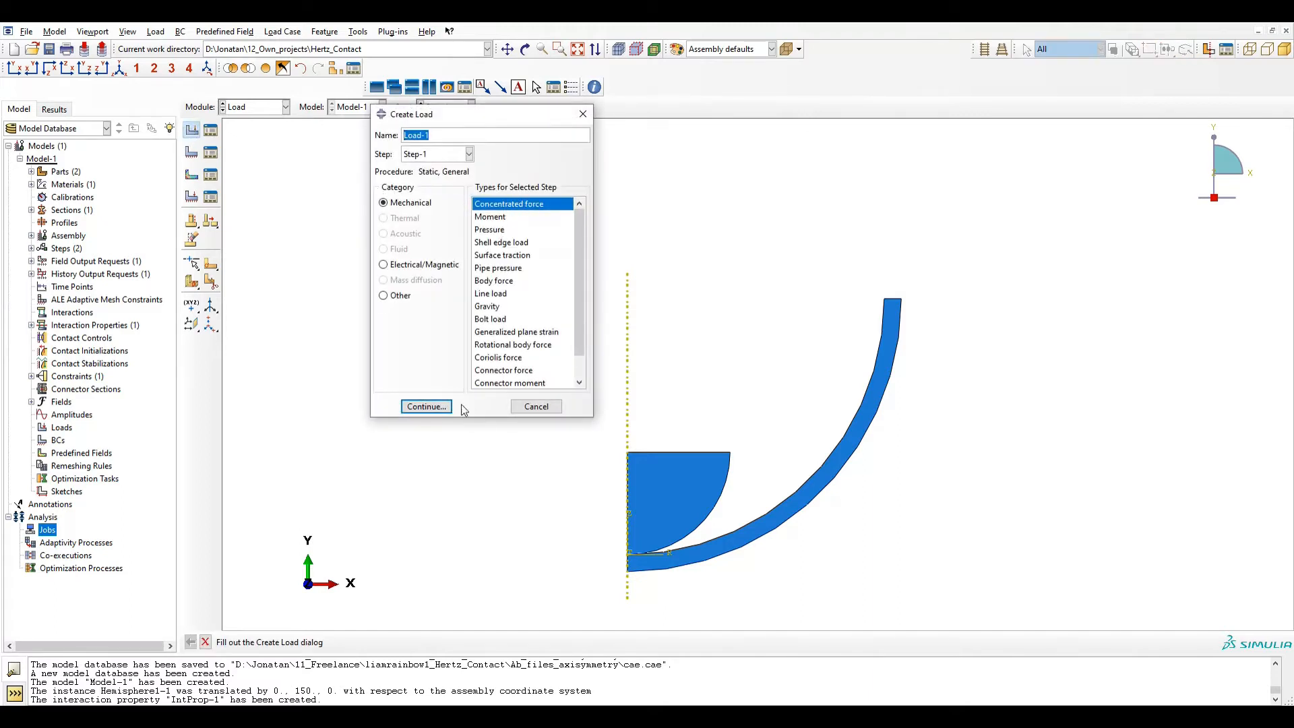
left_click(426, 406)
left_click(730, 453)
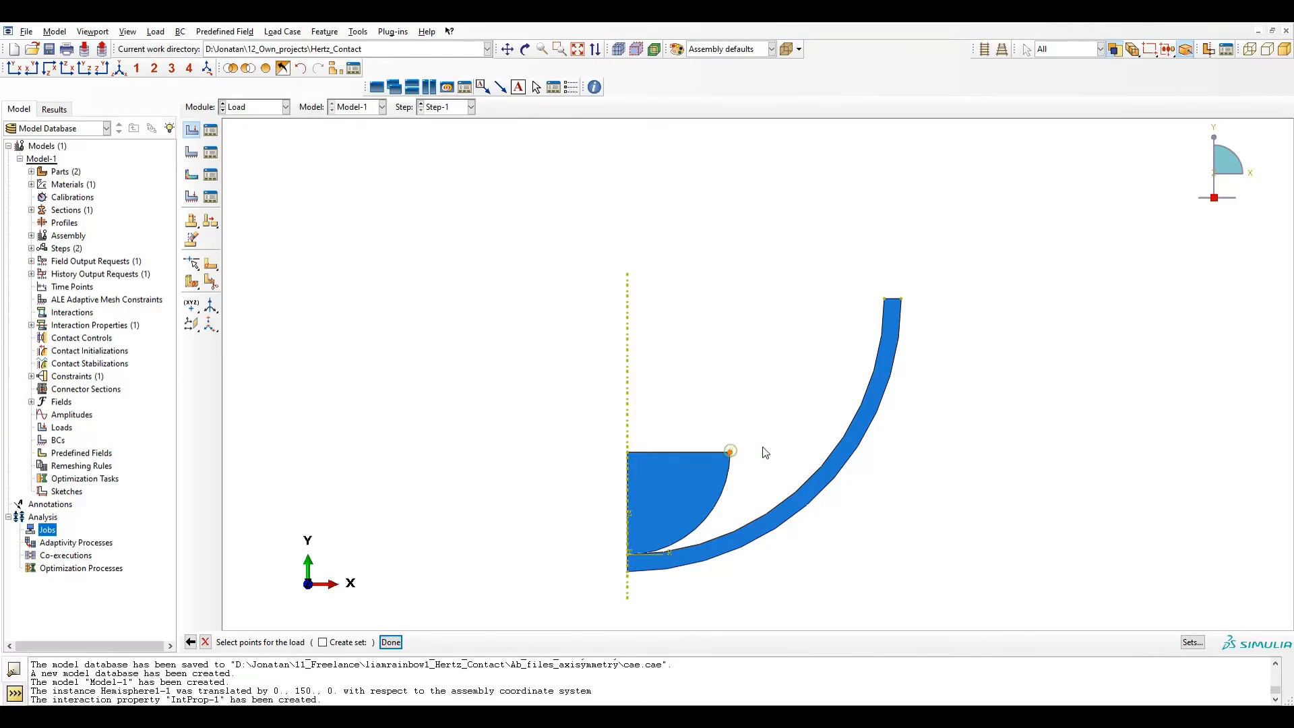
left_click(391, 642)
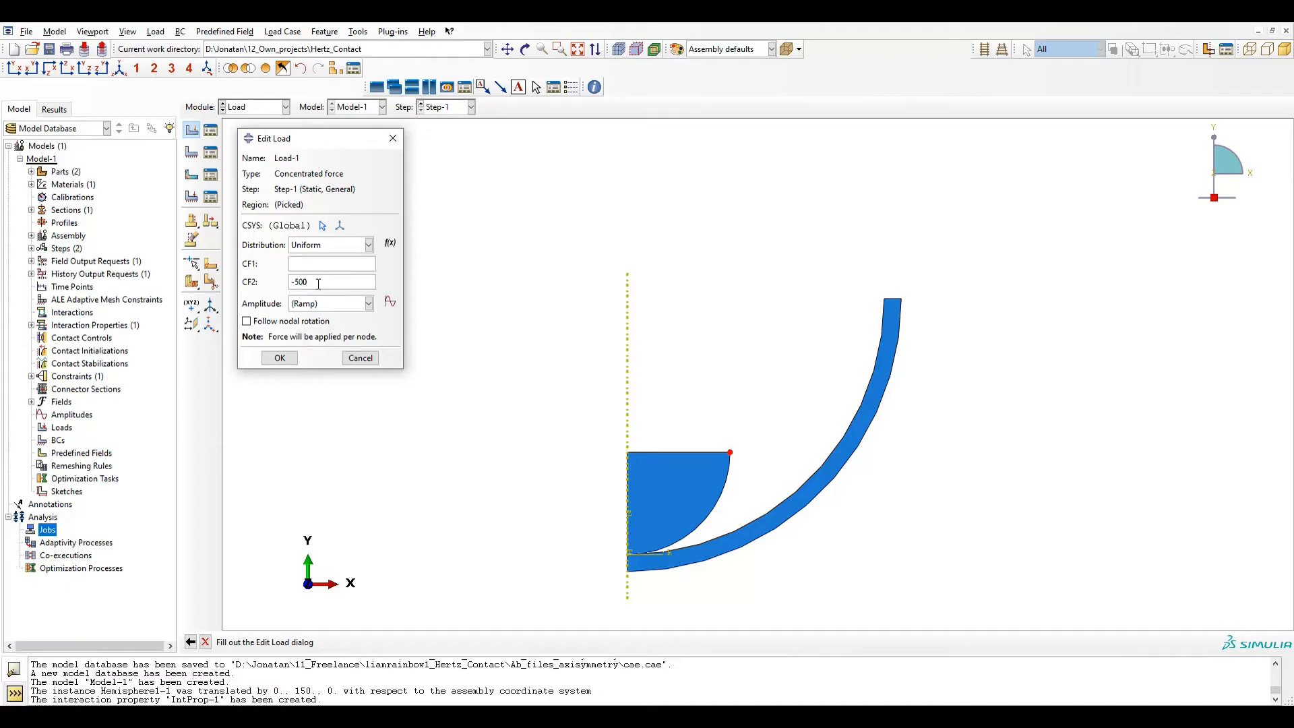
left_click(279, 358)
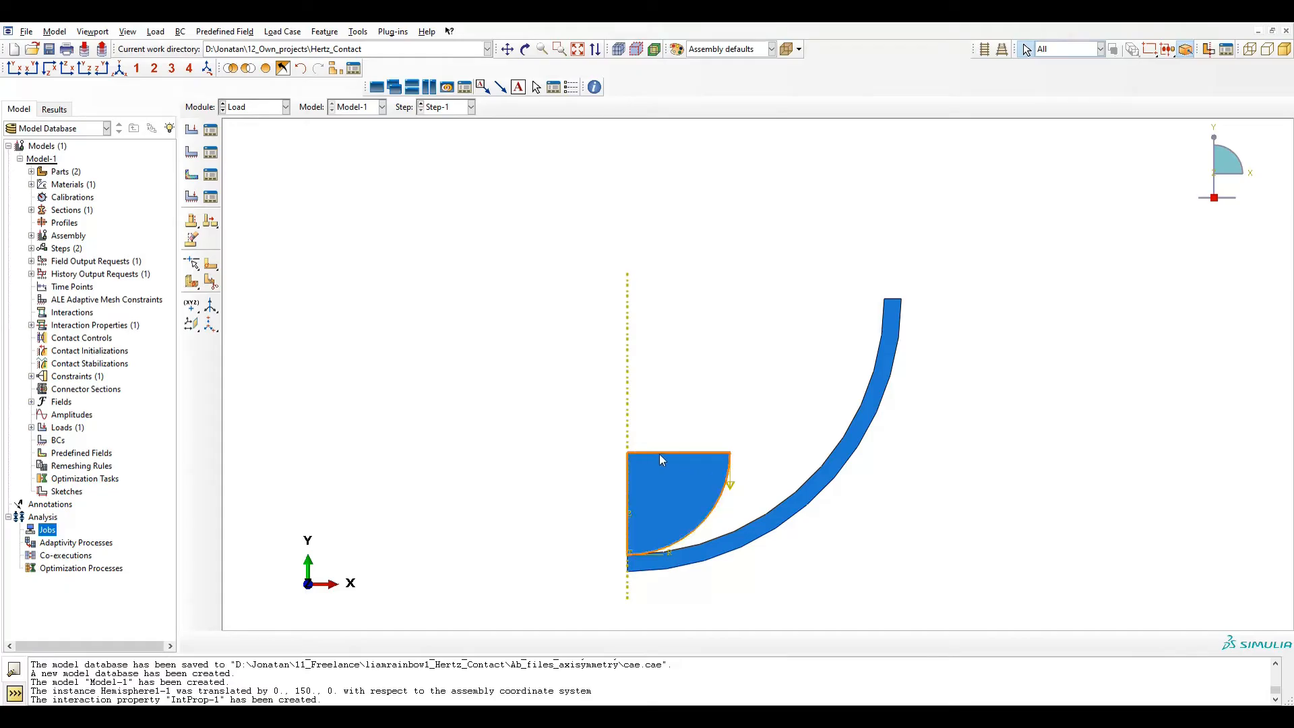
Step: Create a Symmetry/Antisymmetry/Encastre boundary condition named Encastre in Step-1, fixing the upper end edge of the thin curved shell as ENCASTRE
left_click(192, 151)
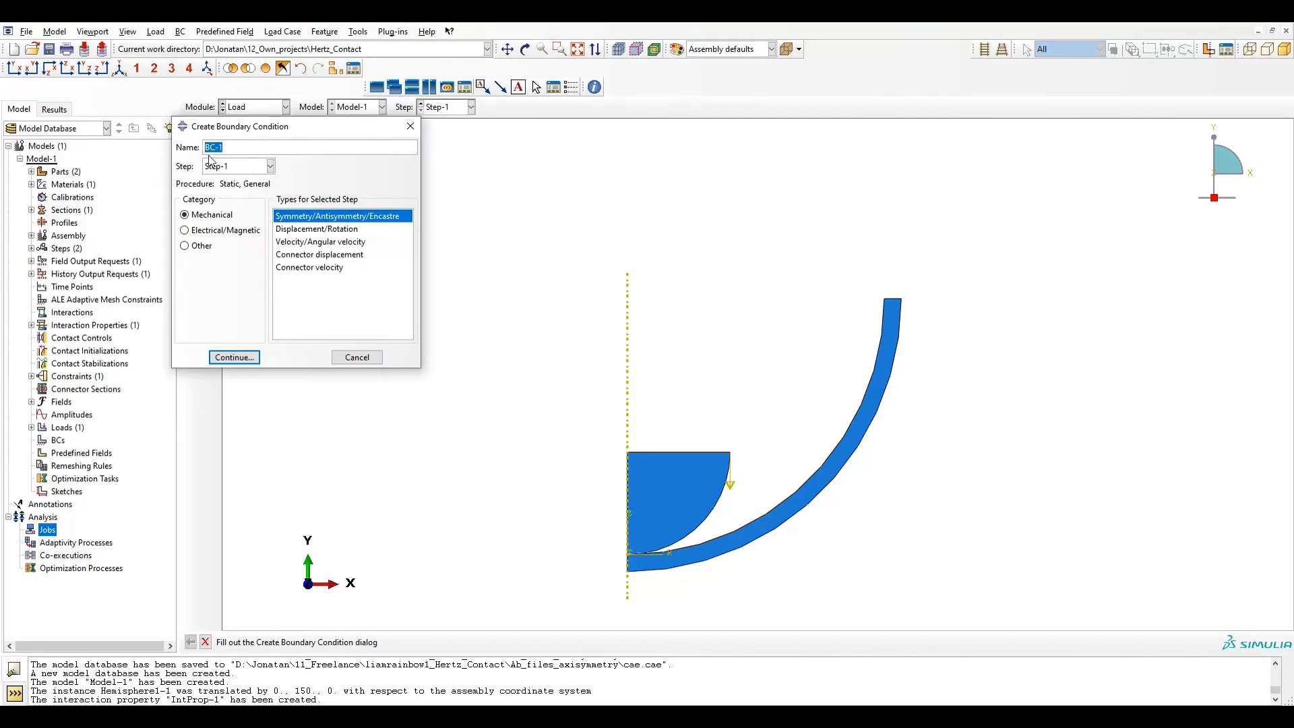
type("Encastre")
left_click(234, 357)
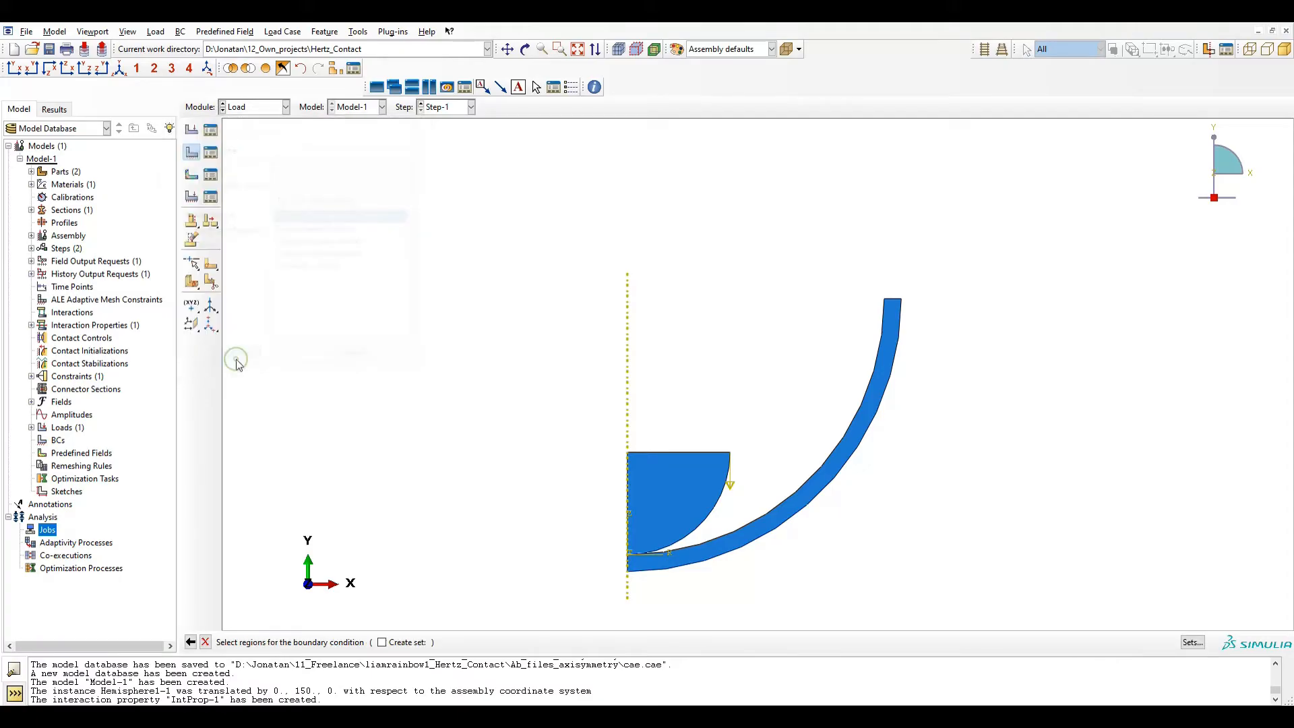
left_click(896, 303)
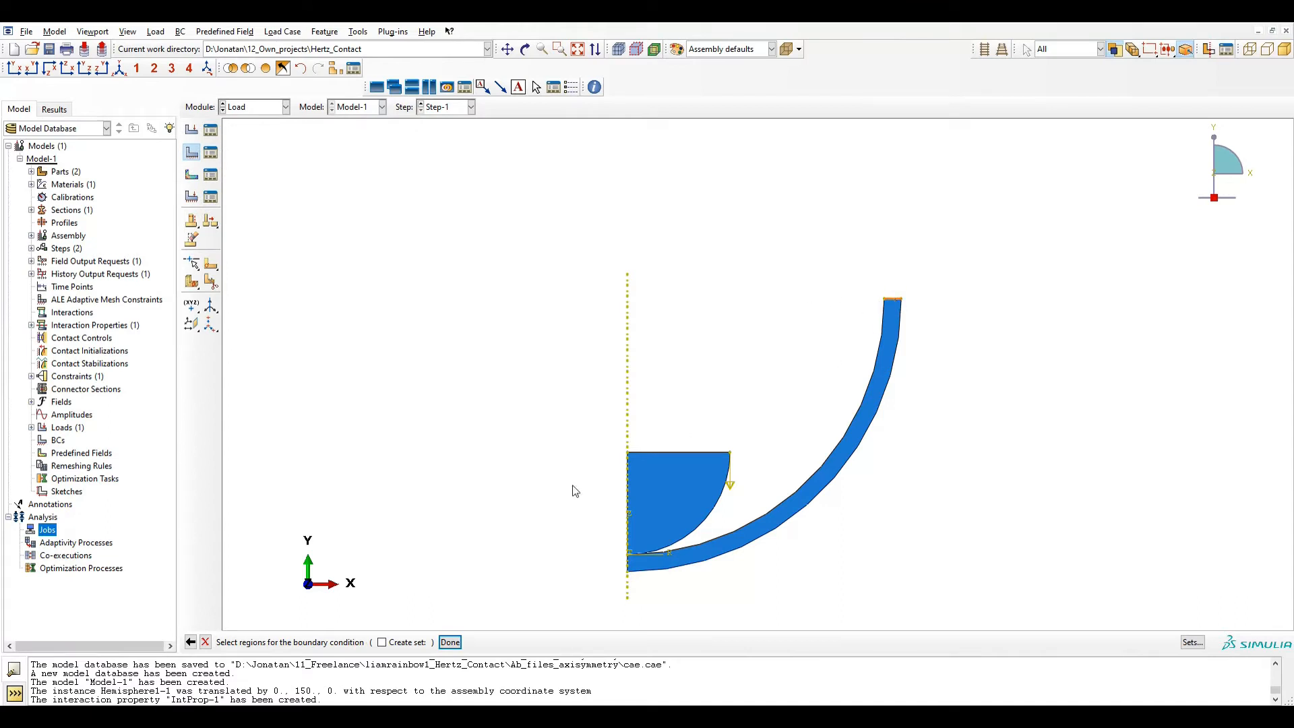
left_click(449, 642)
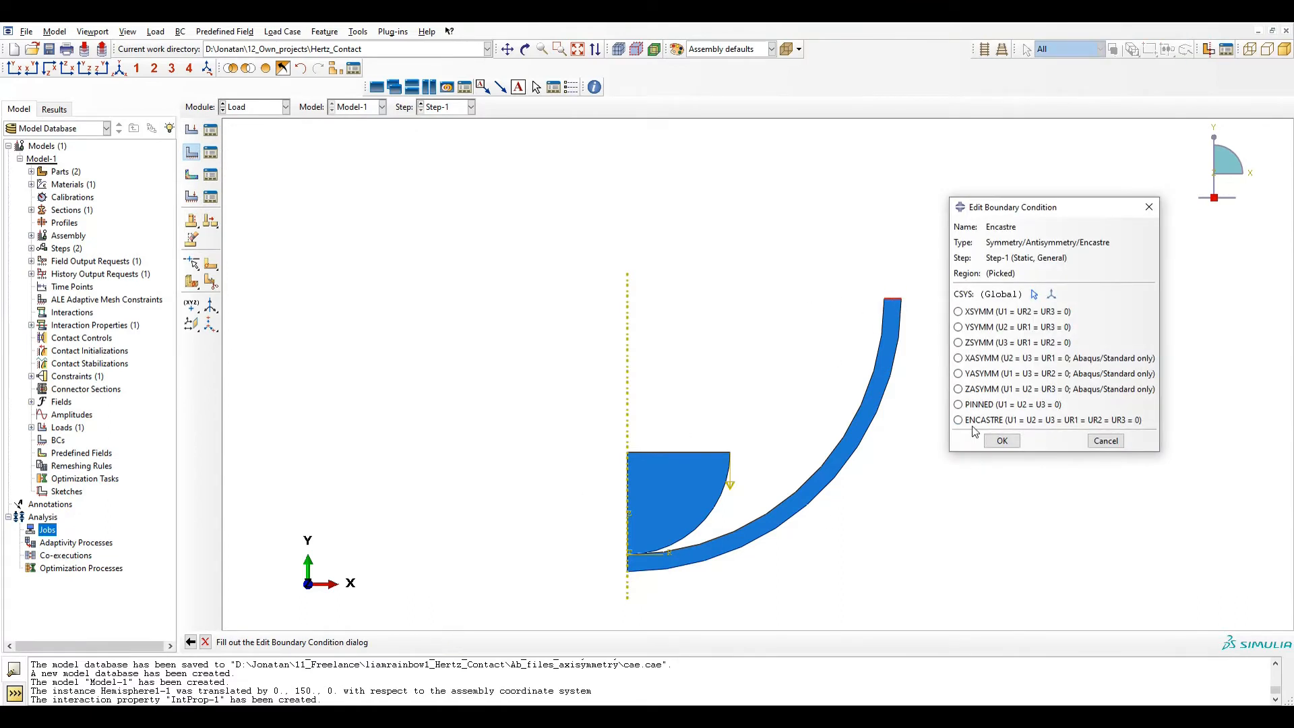
left_click(968, 422)
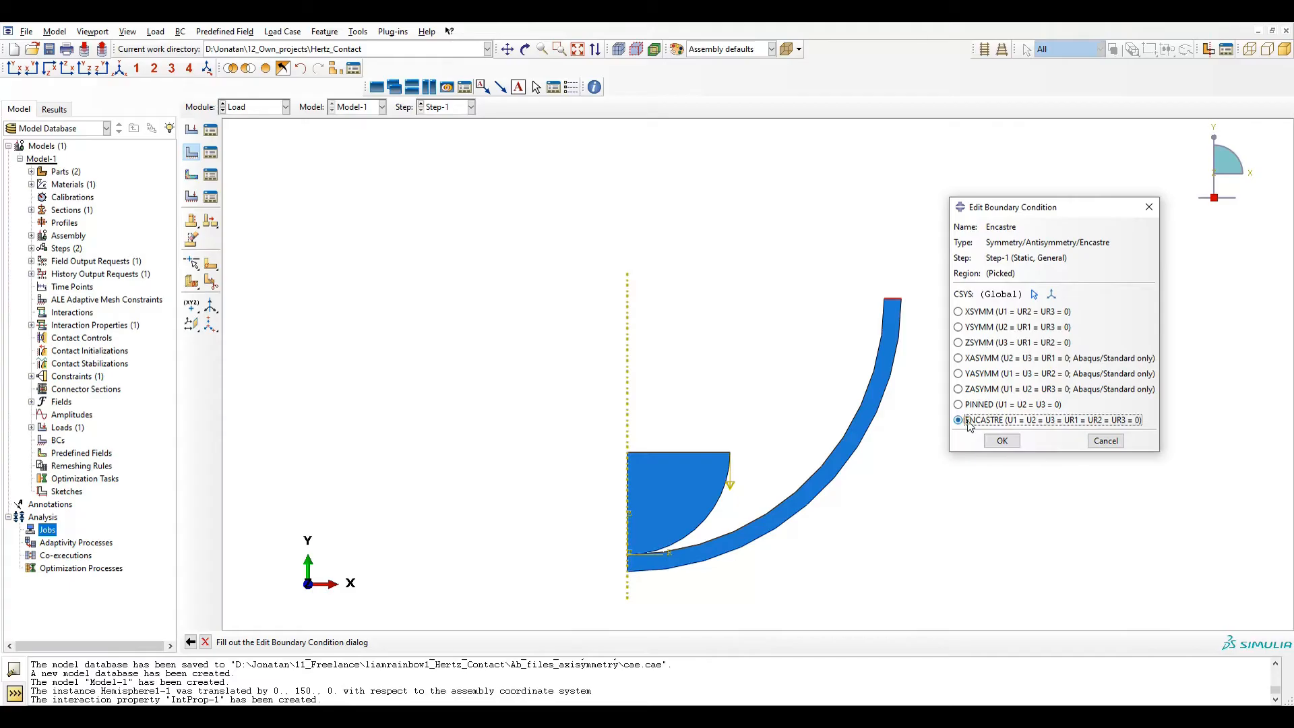
left_click(1001, 441)
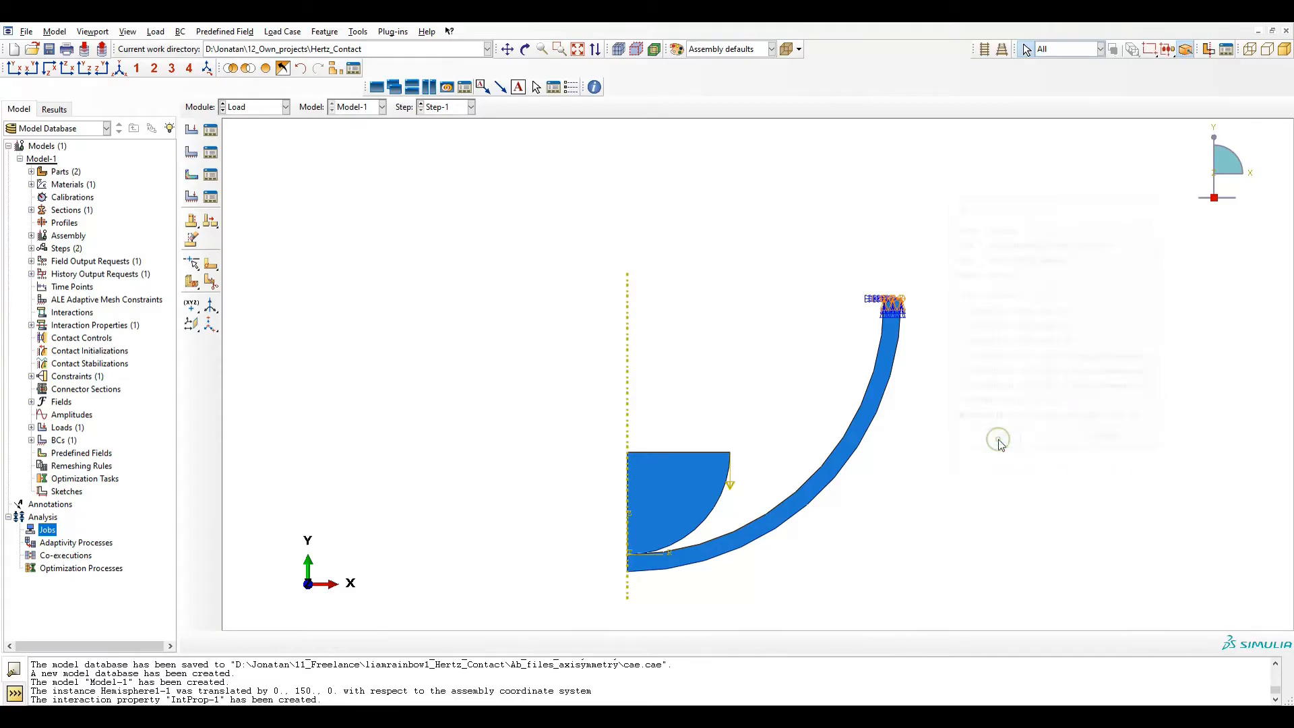
Step: Create a boundary condition named Axisymmetry in Step-1, applying XSYMM to both parts' edges along the symmetry axis
left_click(193, 152)
type("Axisymmetry")
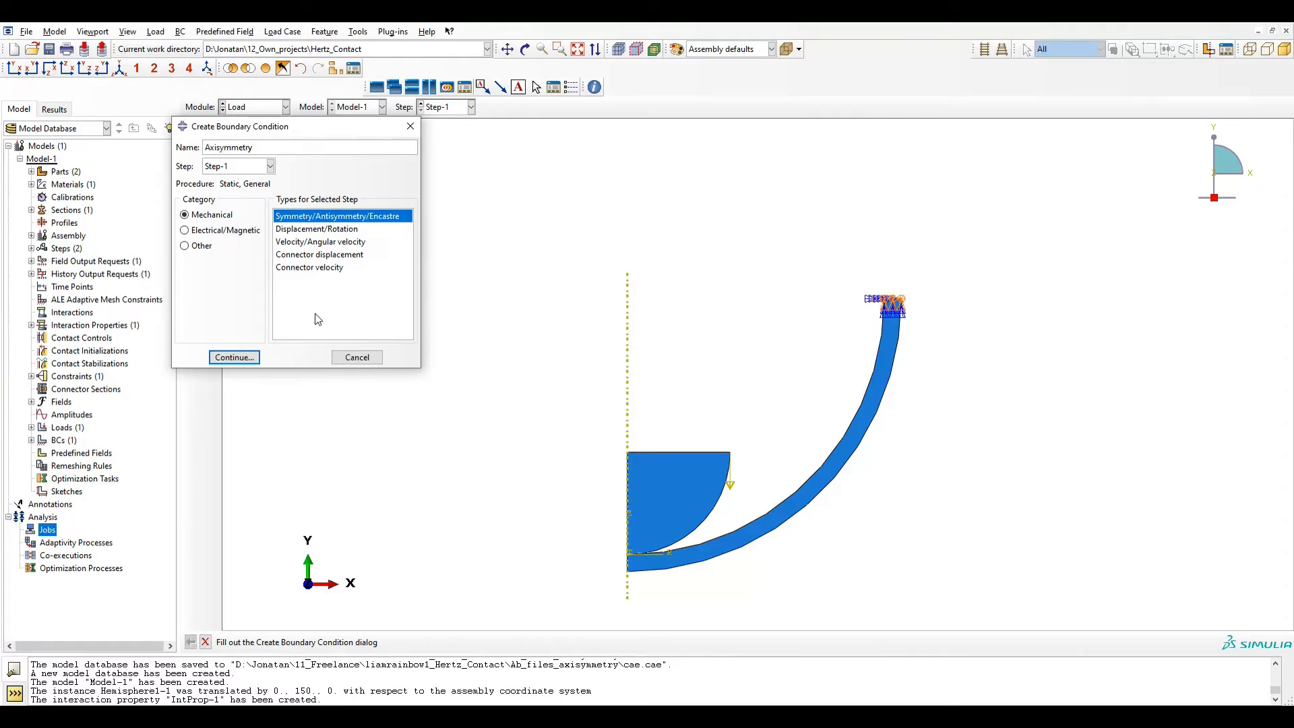
left_click(249, 359)
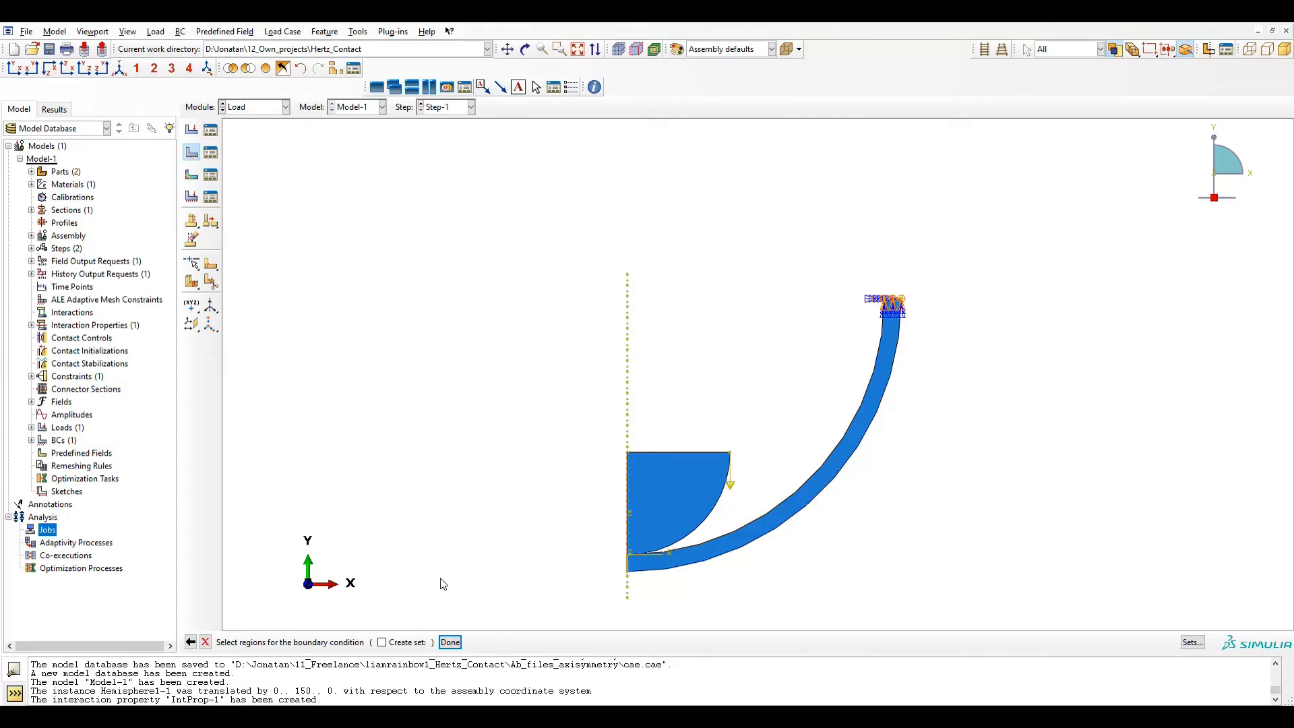
left_click(450, 641)
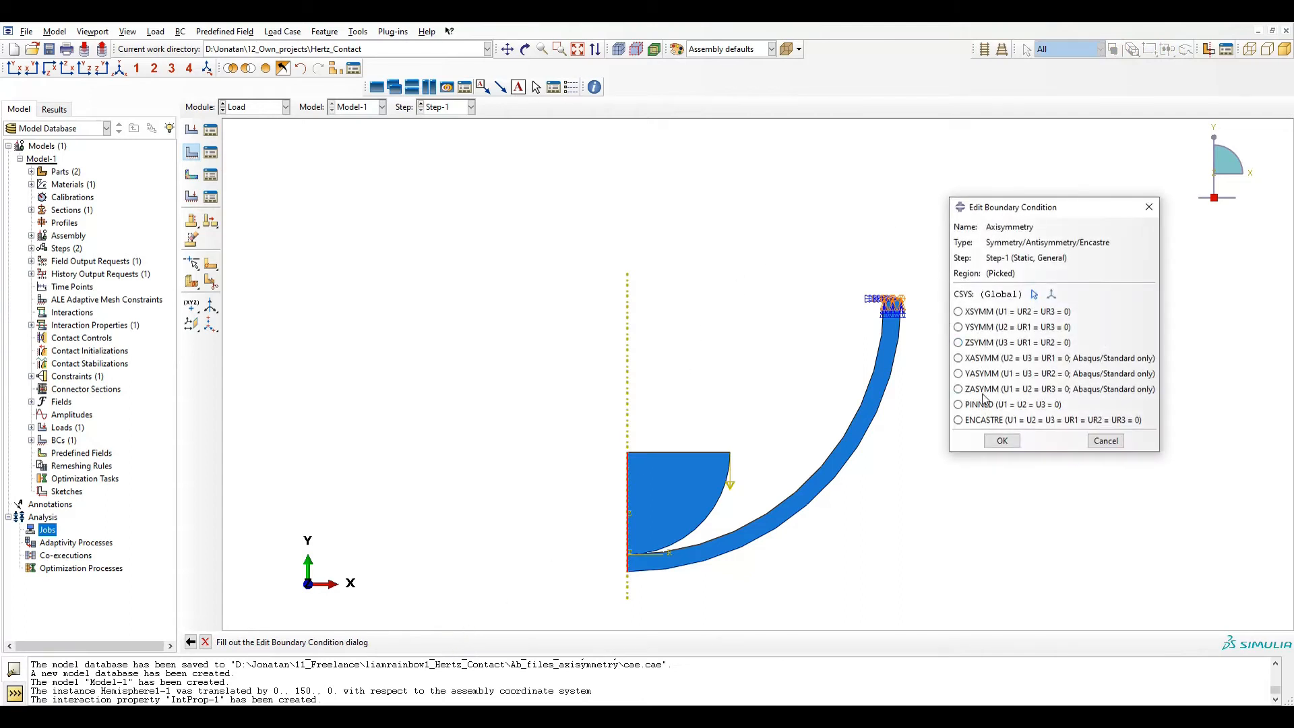
left_click(966, 314)
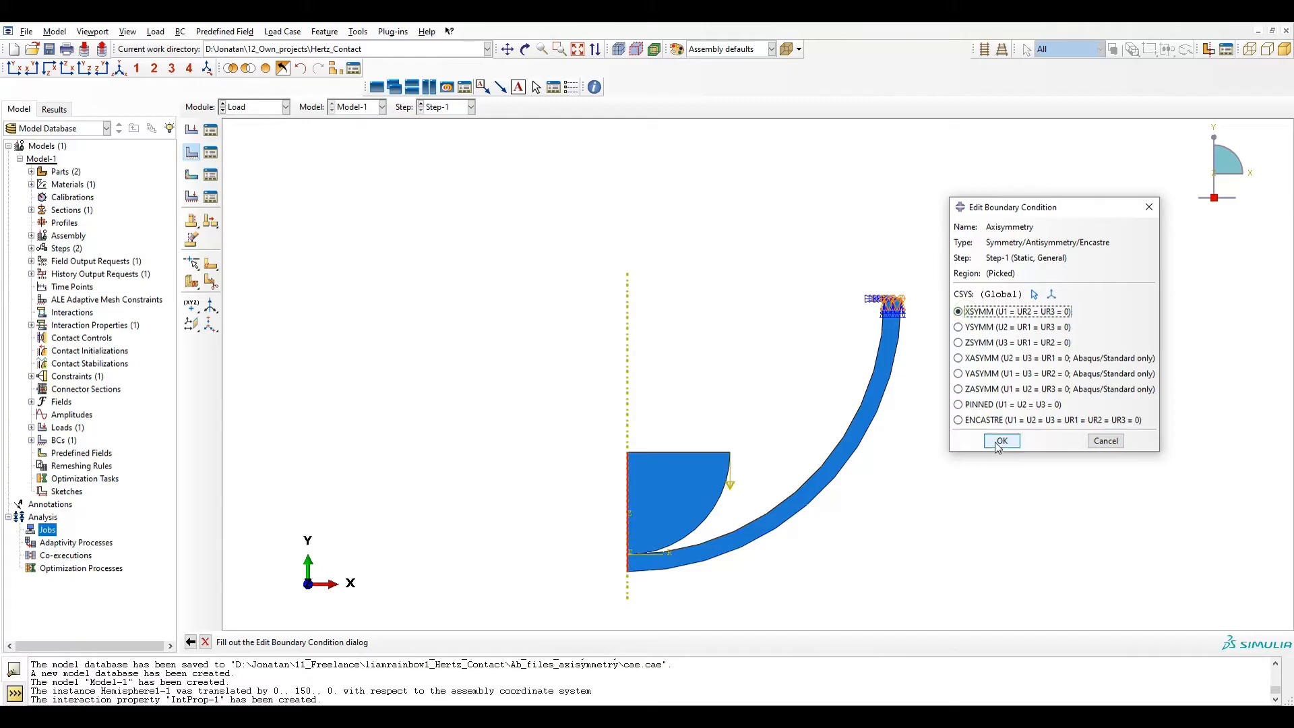
left_click(1002, 441)
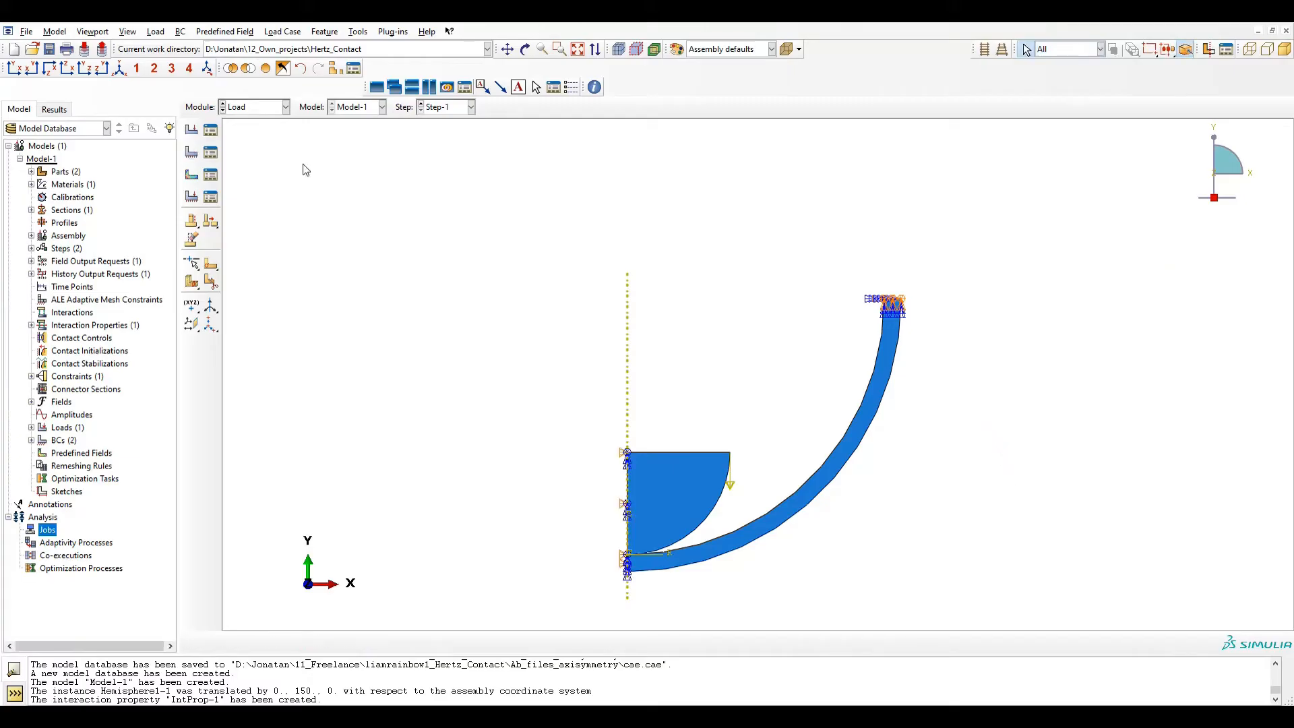
Step: Create a Displacement/Rotation boundary condition named Top in Step-1, constraining U1 and UR3 to 0 on the solid hemisphere's flat upper edge
left_click(191, 154)
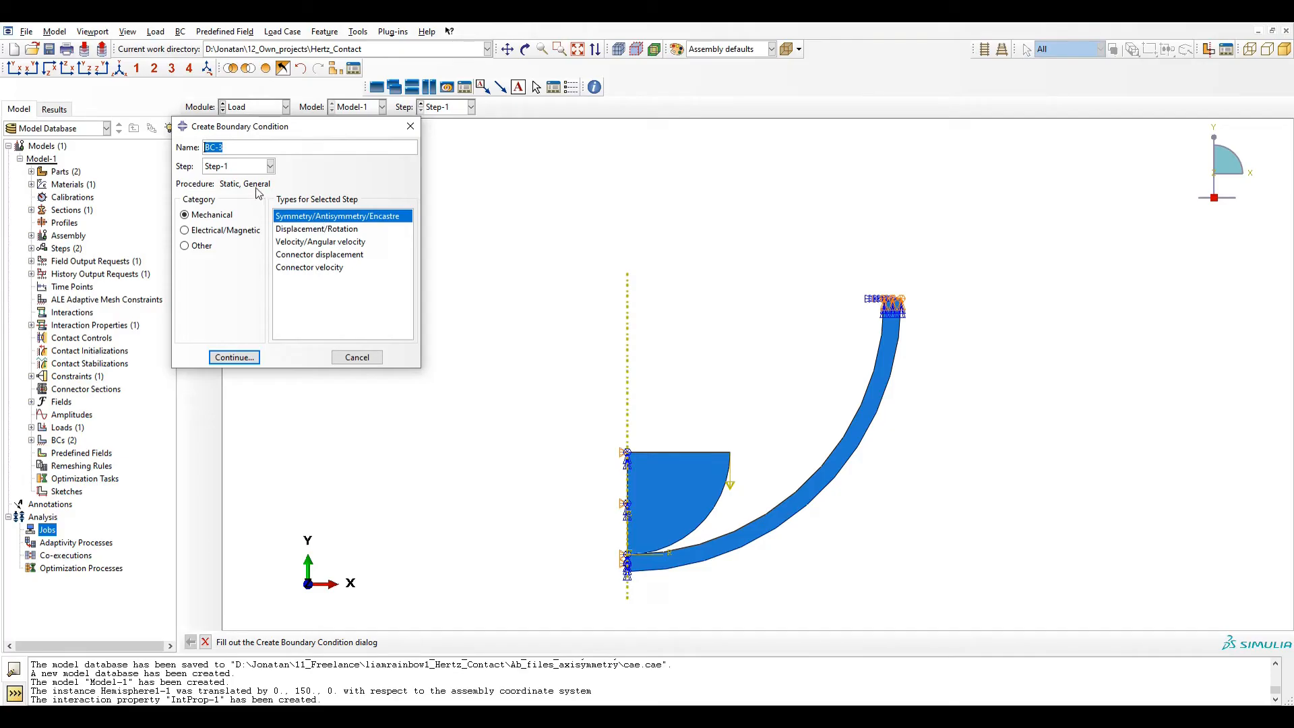
left_click(306, 230)
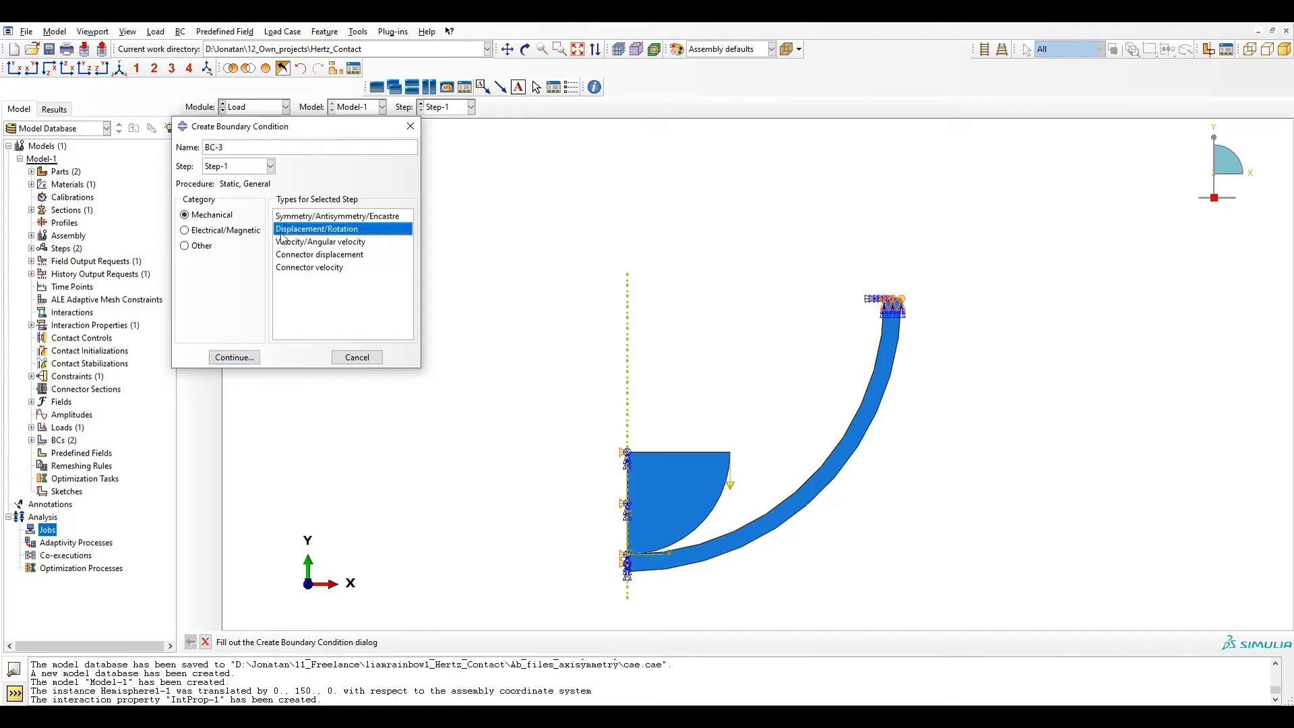
left_click(254, 146)
double_click(253, 145)
type("Top")
left_click(253, 355)
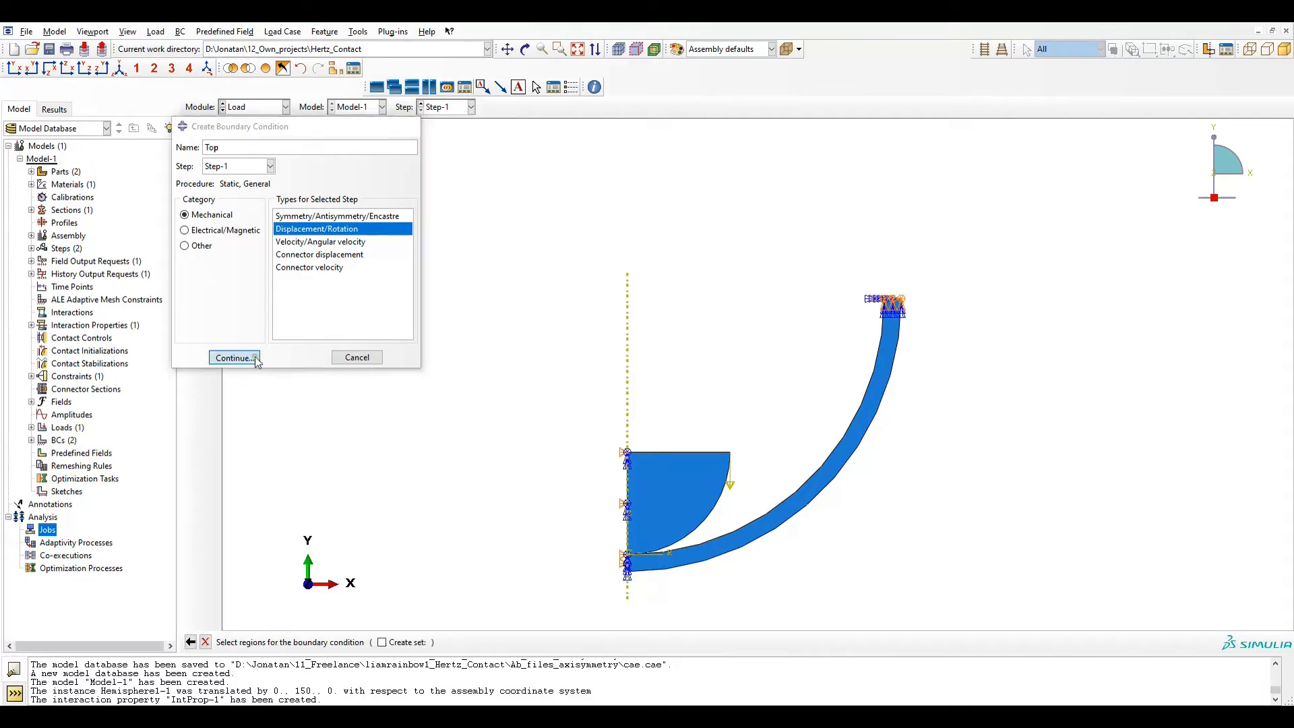
left_click(686, 452)
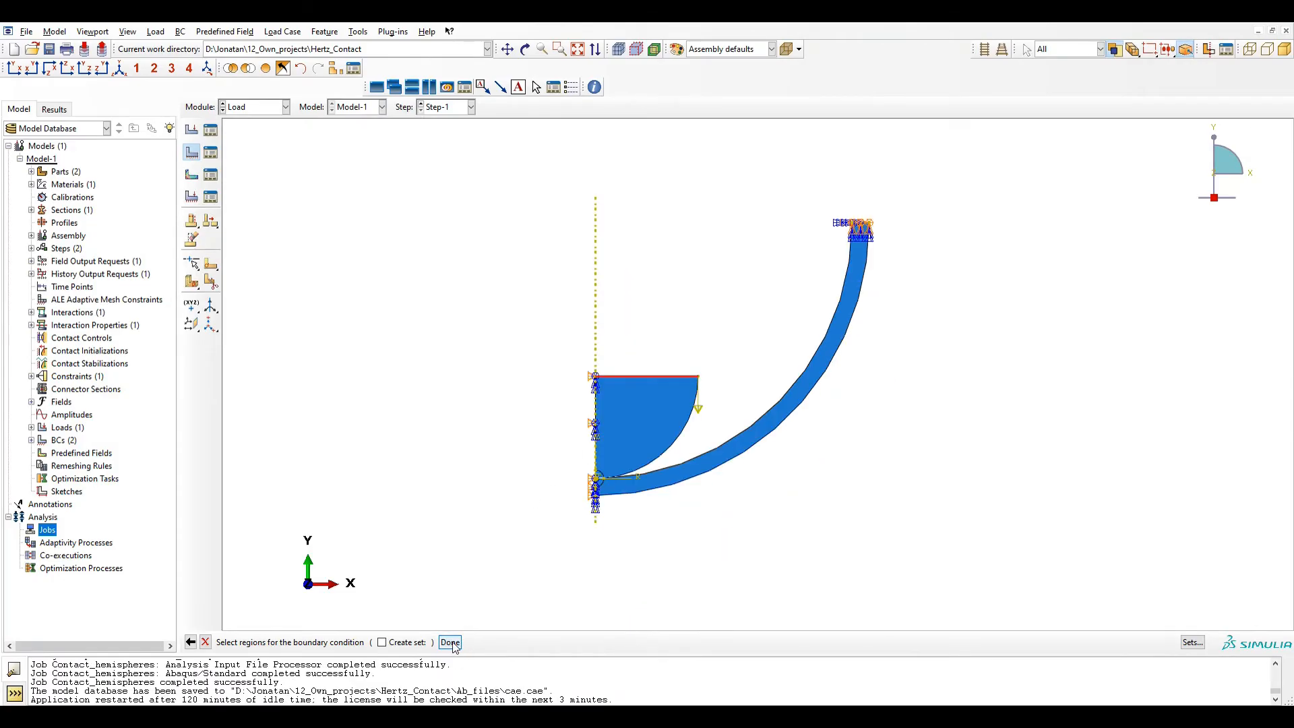
left_click(450, 642)
left_click_drag(216, 225, 358, 229)
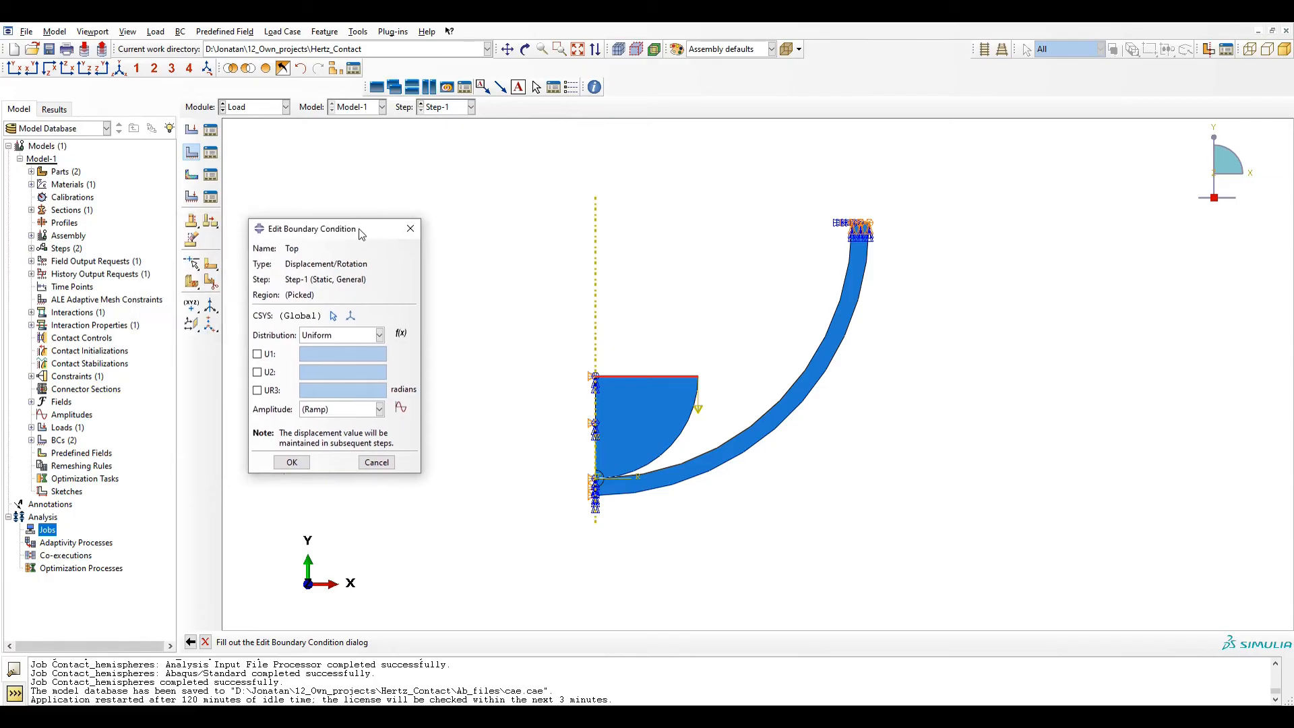
left_click(267, 359)
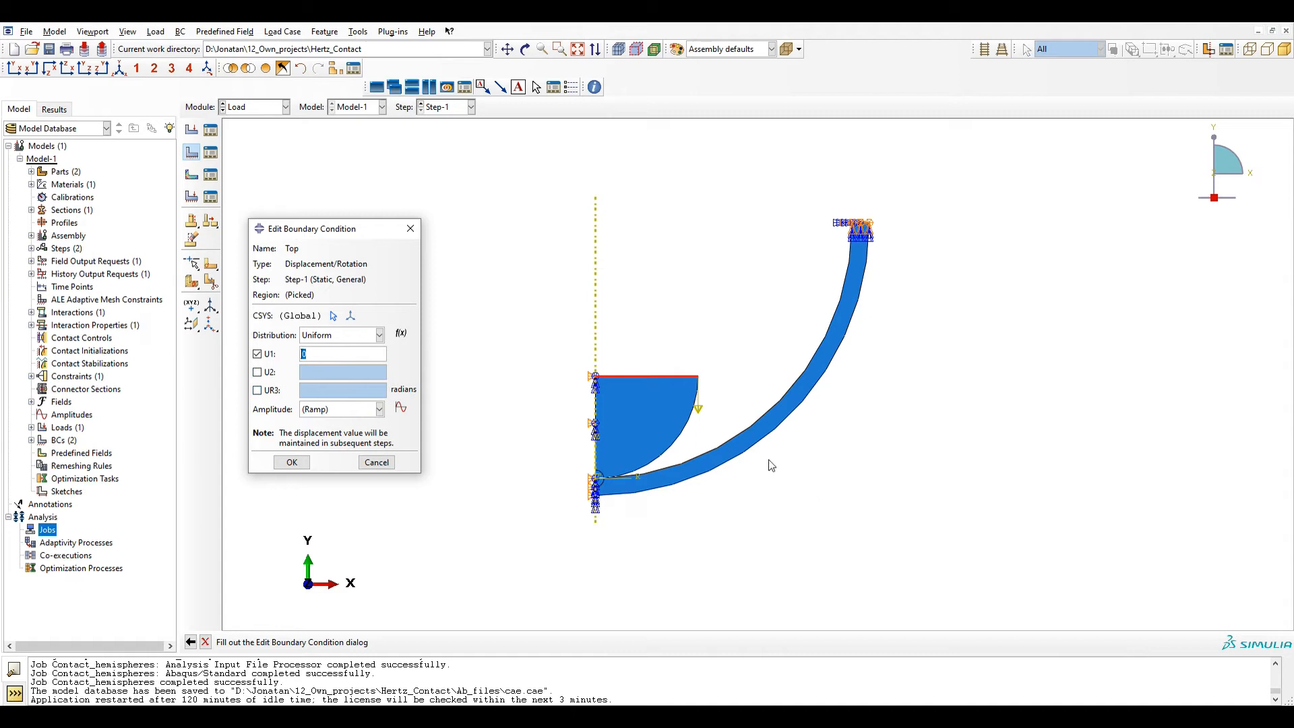
left_click(272, 391)
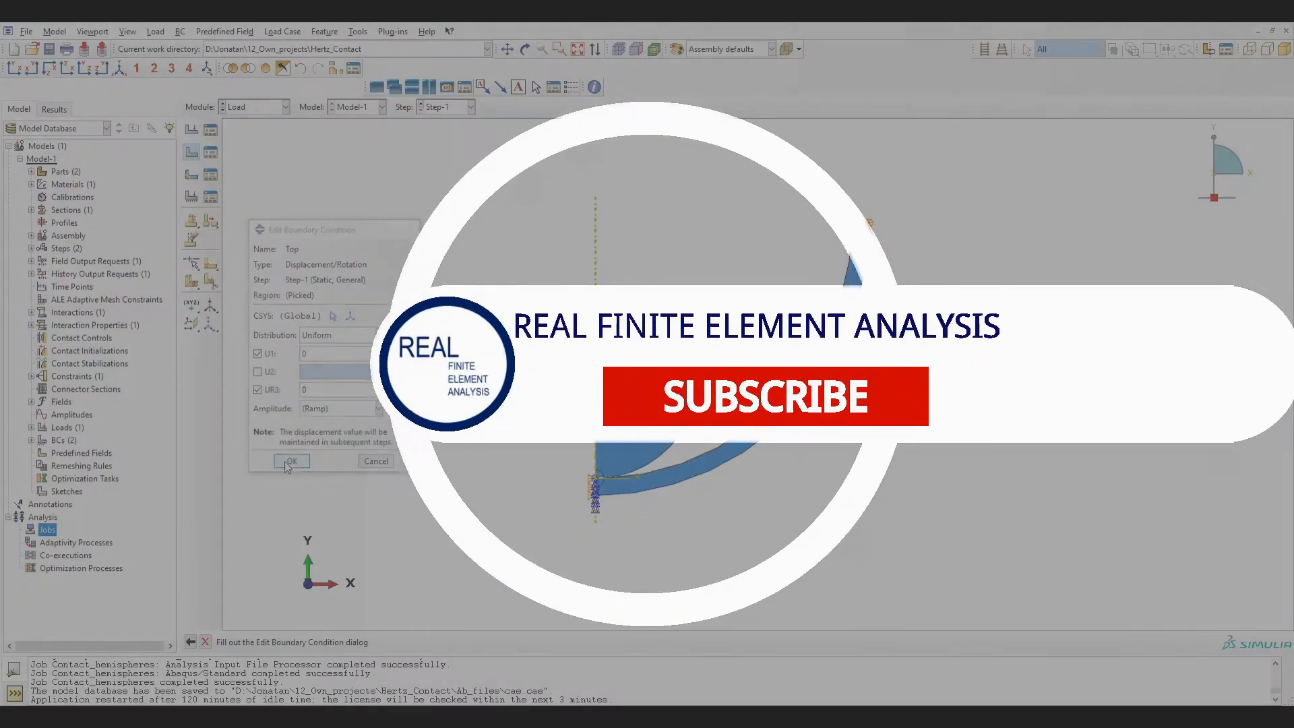
left_click(288, 465)
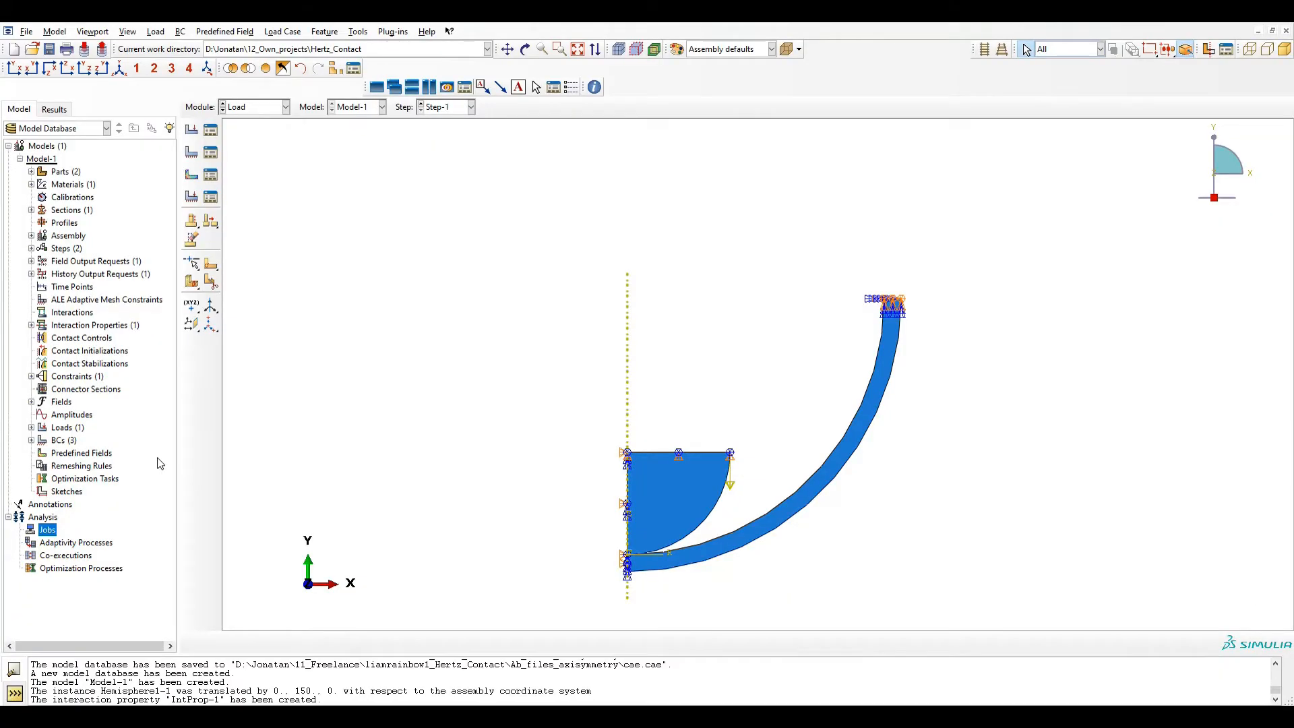
Step: Switch to the Mesh module and start a sketch partition of the solid hemisphere's face near the contact point
left_click(265, 107)
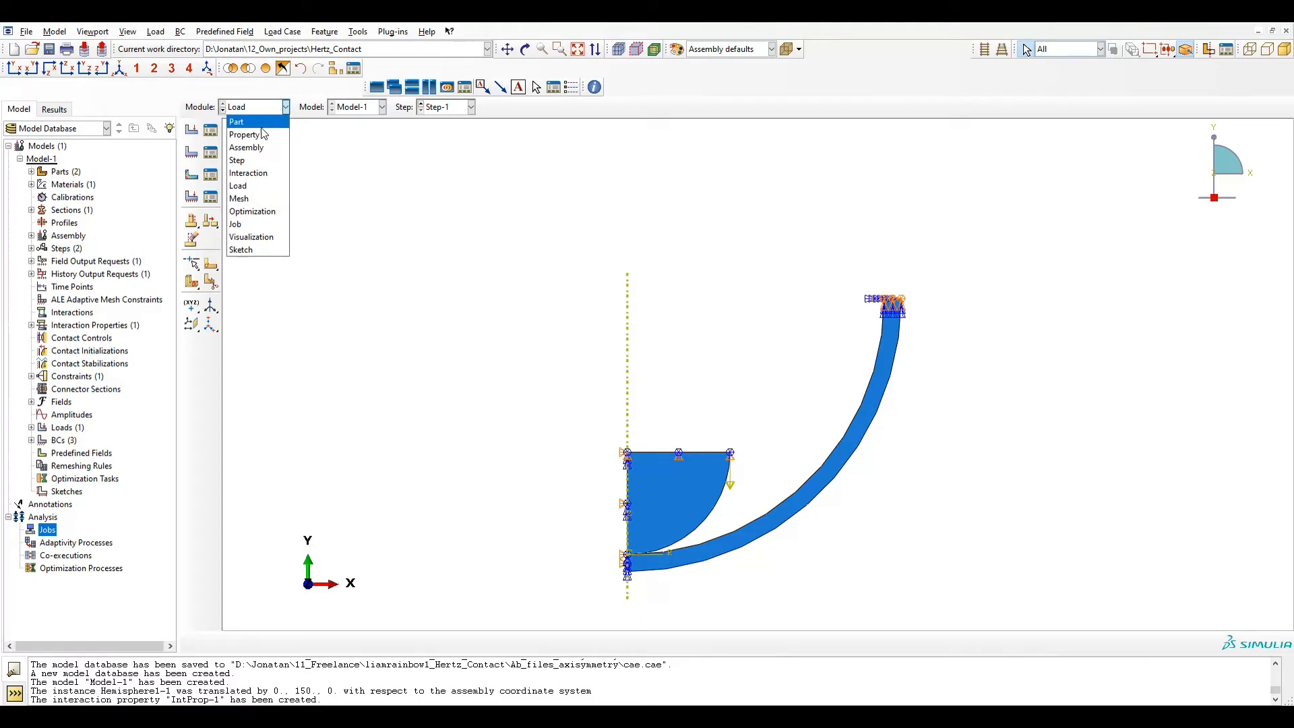
left_click(261, 199)
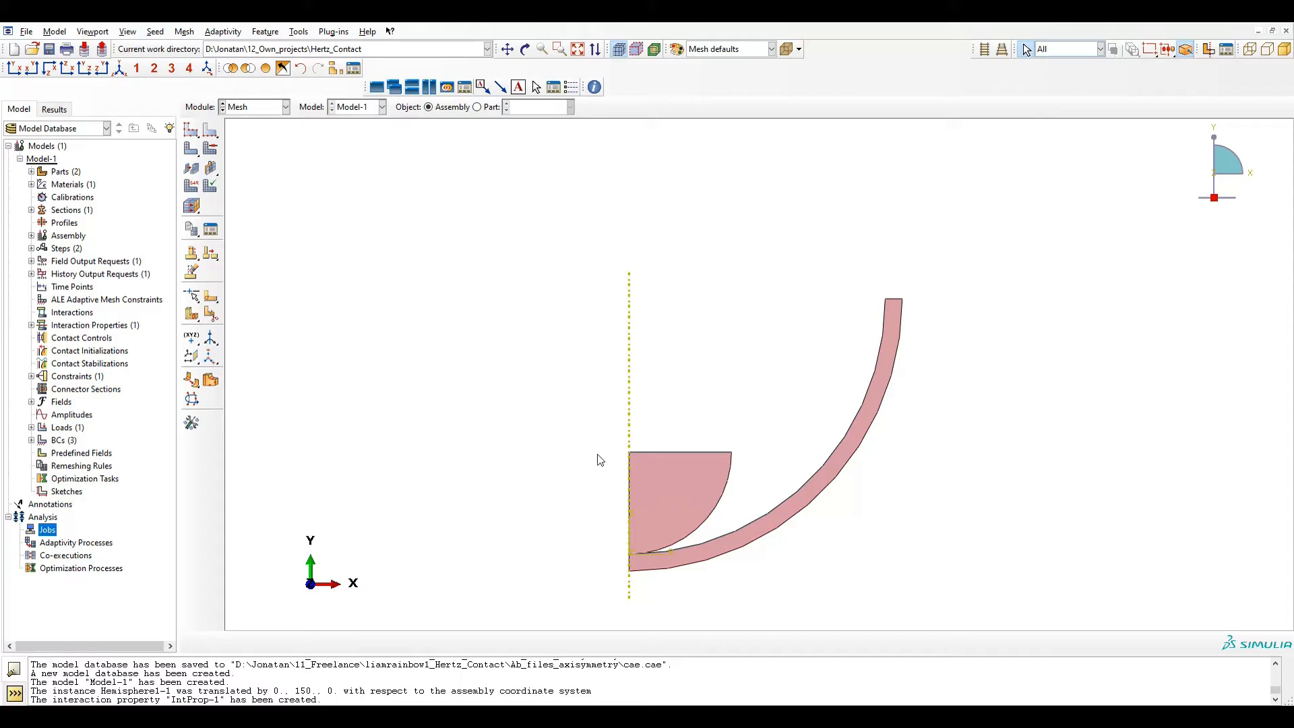
scroll(712, 596, "up", 1)
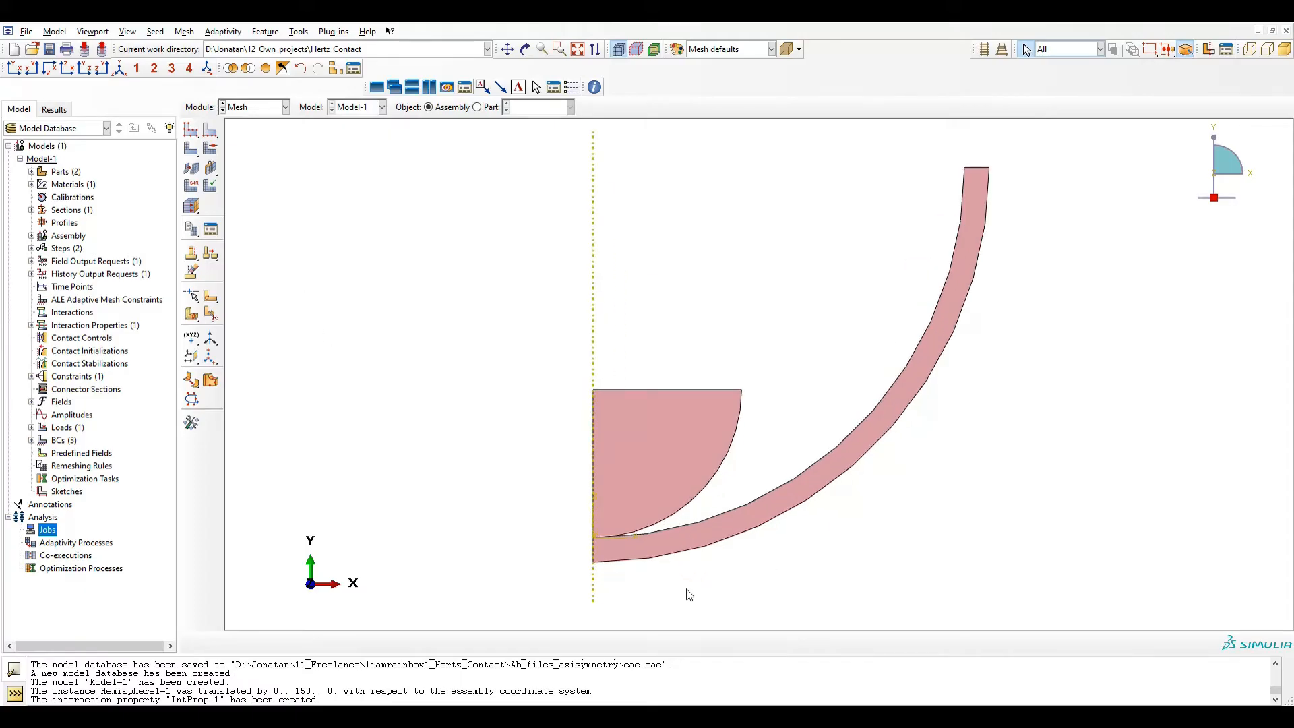
scroll(689, 595, "up", 2)
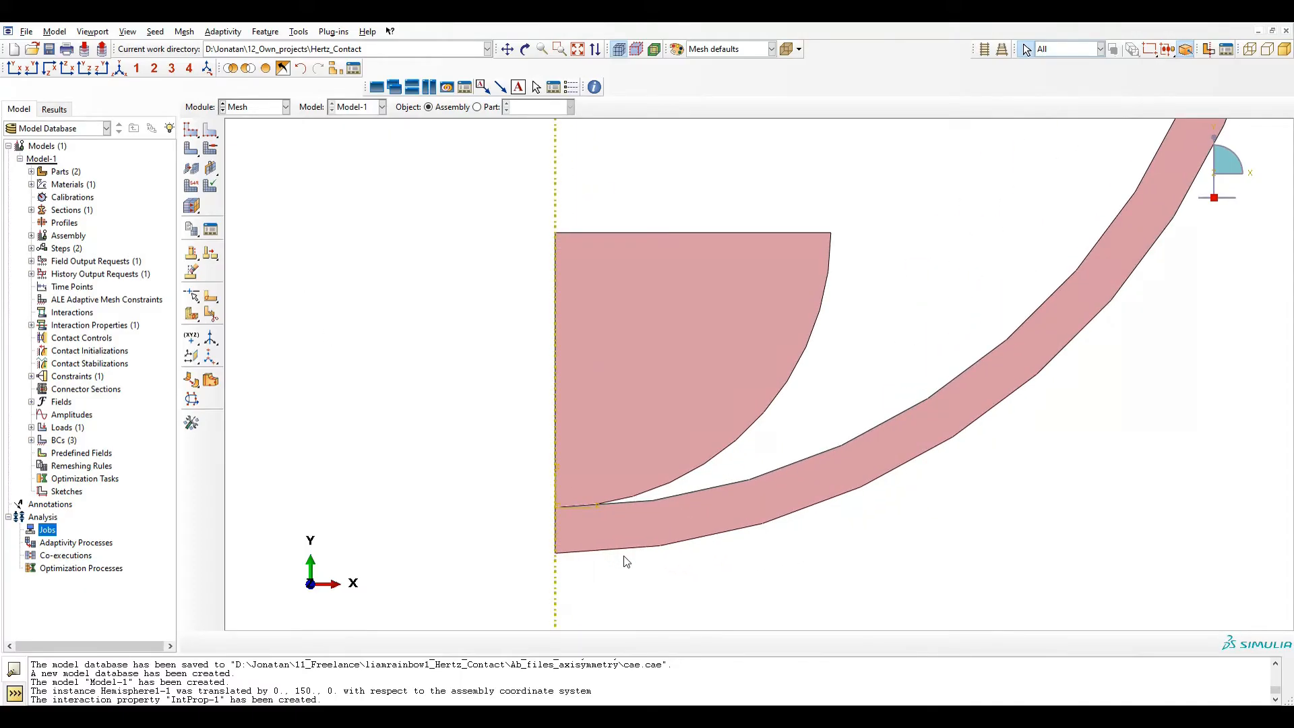
scroll(625, 561, "up", 4)
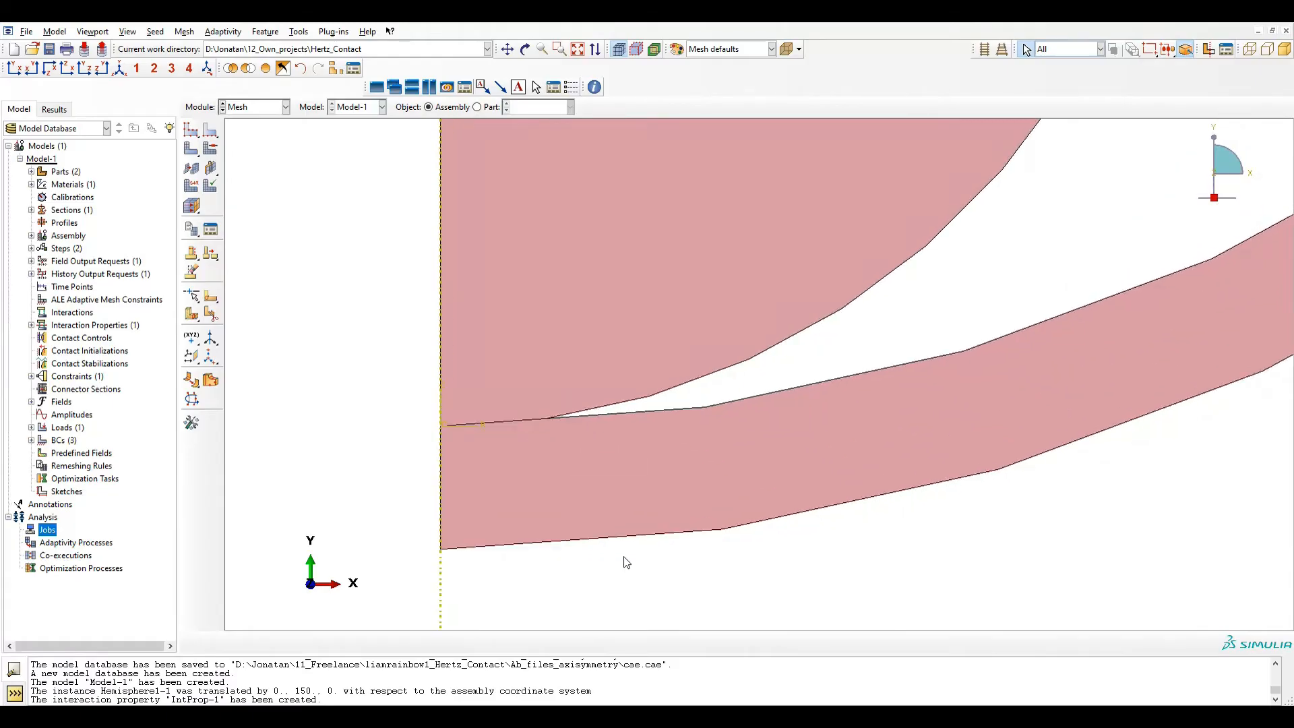
scroll(625, 561, "up", 2)
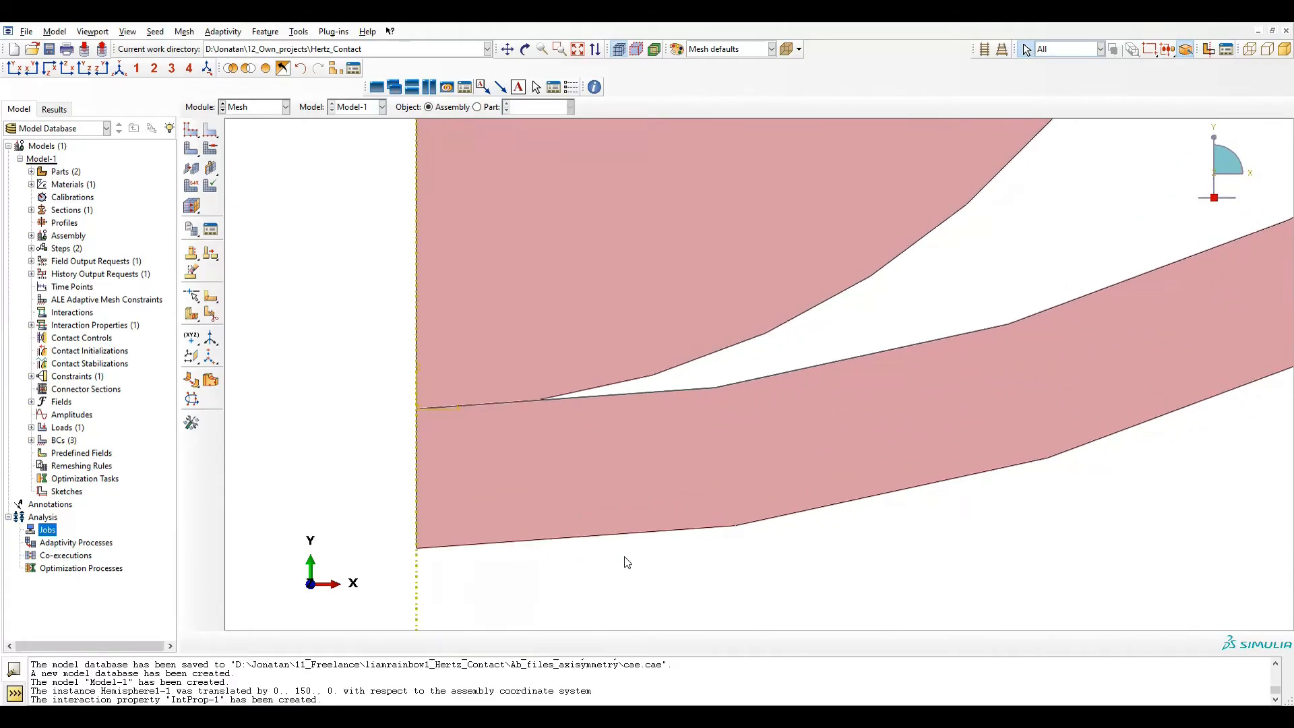
left_click(210, 300)
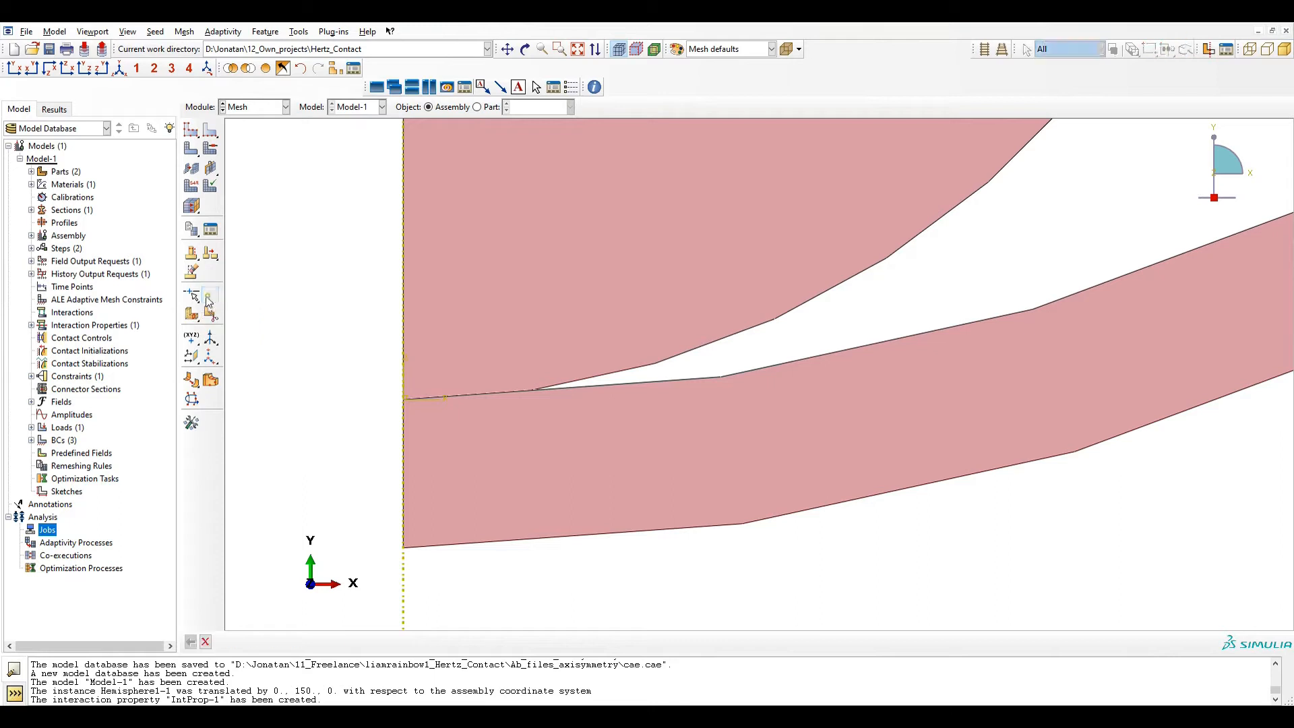
left_click(452, 353)
left_click(329, 642)
scroll(502, 528, "up", 4)
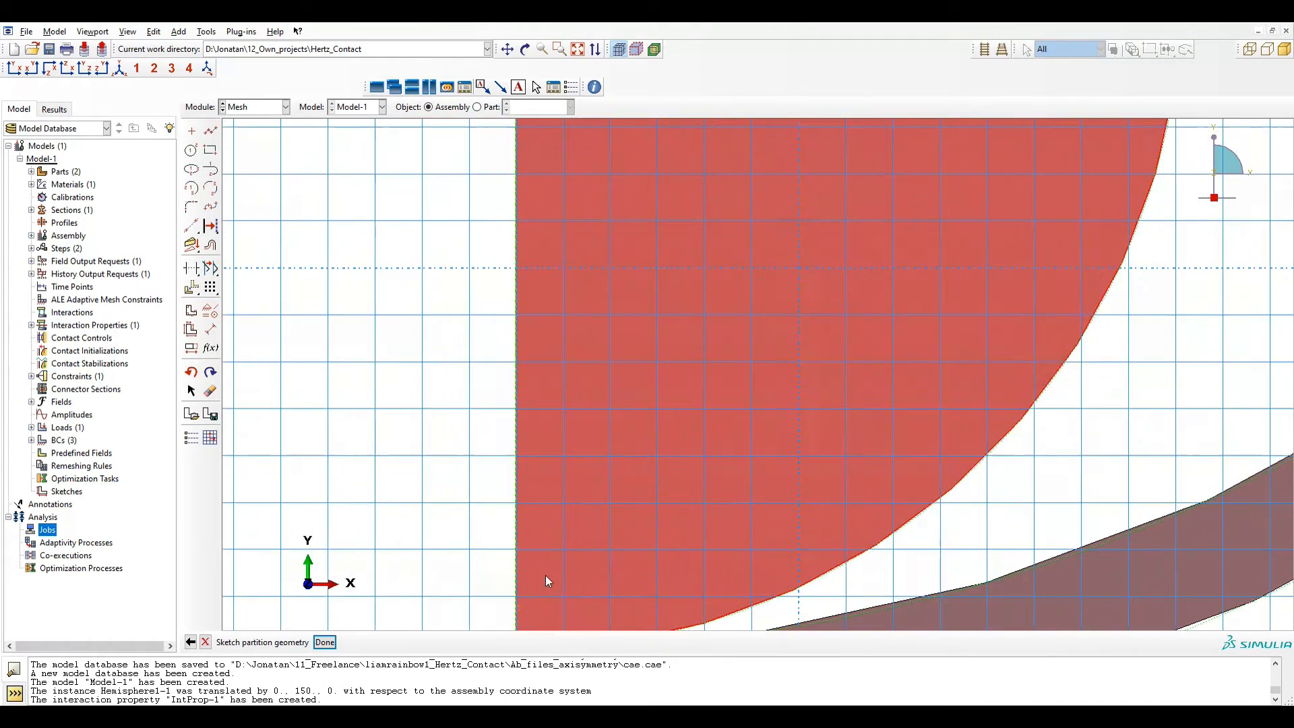
scroll(545, 576, "down", 5)
middle_click_drag(558, 590, 518, 384, "ctrl+alt")
scroll(500, 405, "up", 5)
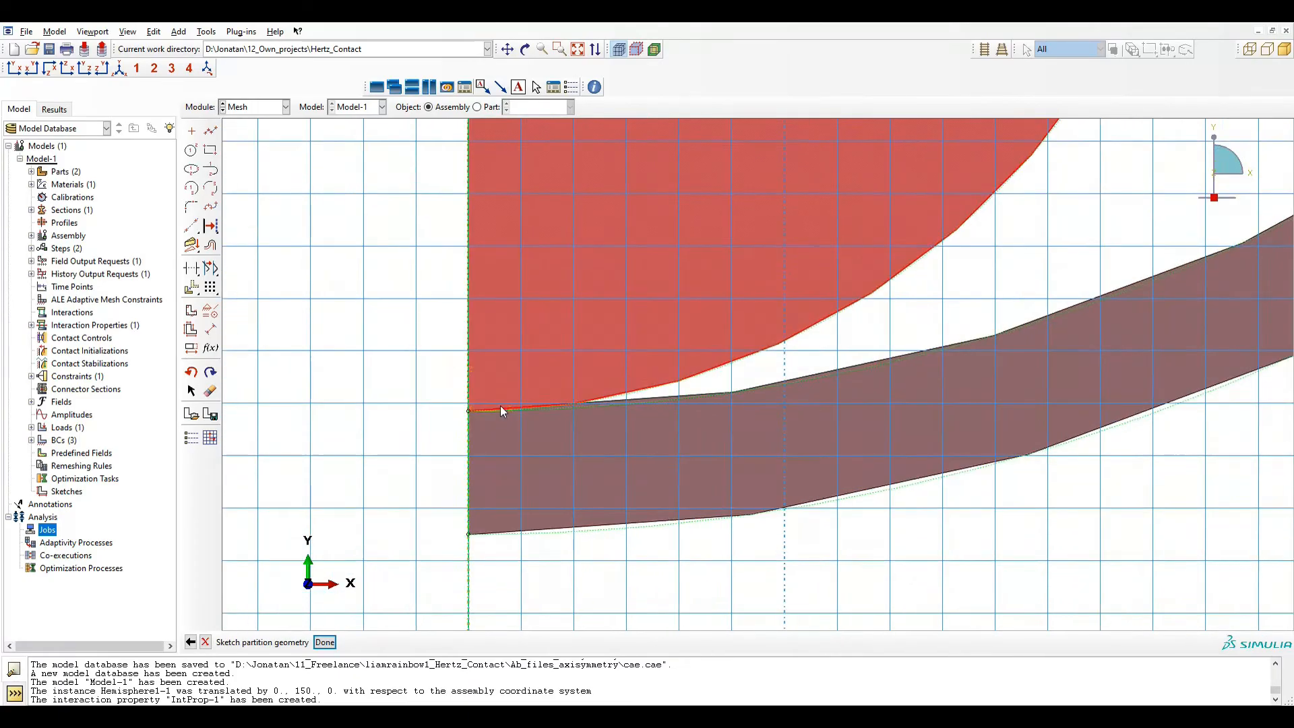
scroll(475, 444, "up", 2)
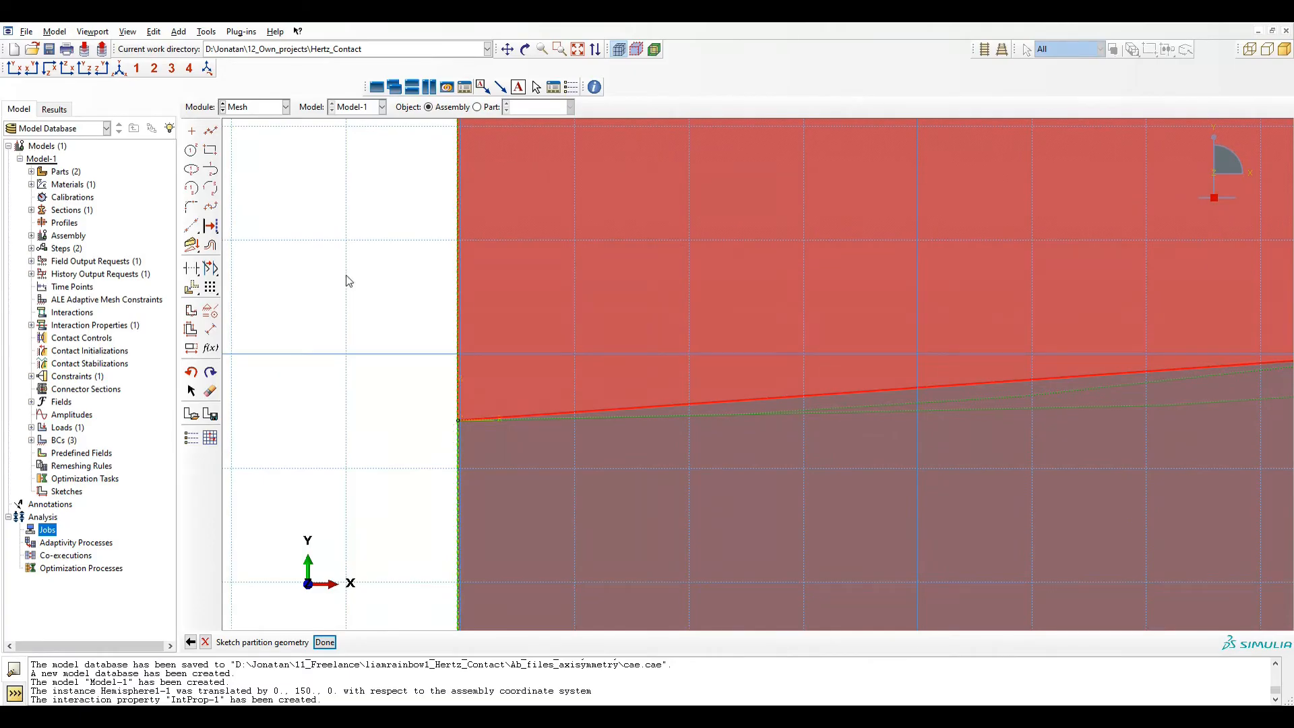
scroll(480, 346, "up", 3)
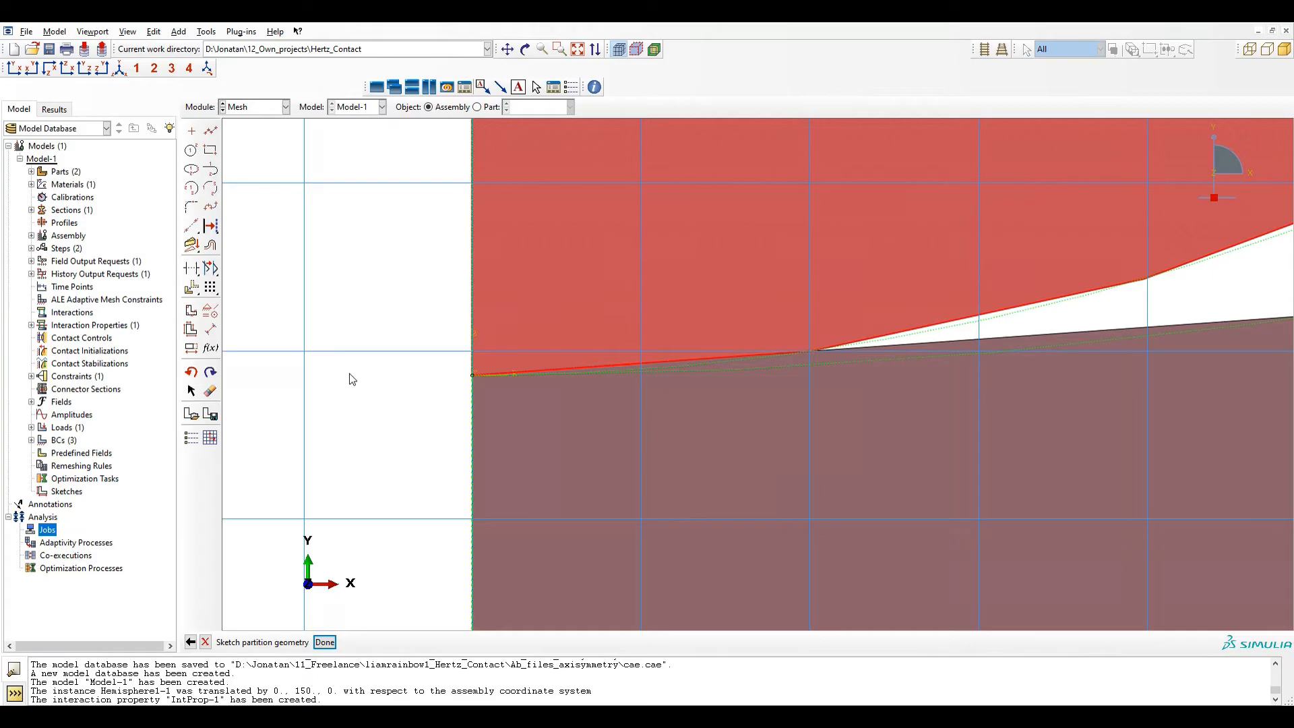
left_click(198, 153)
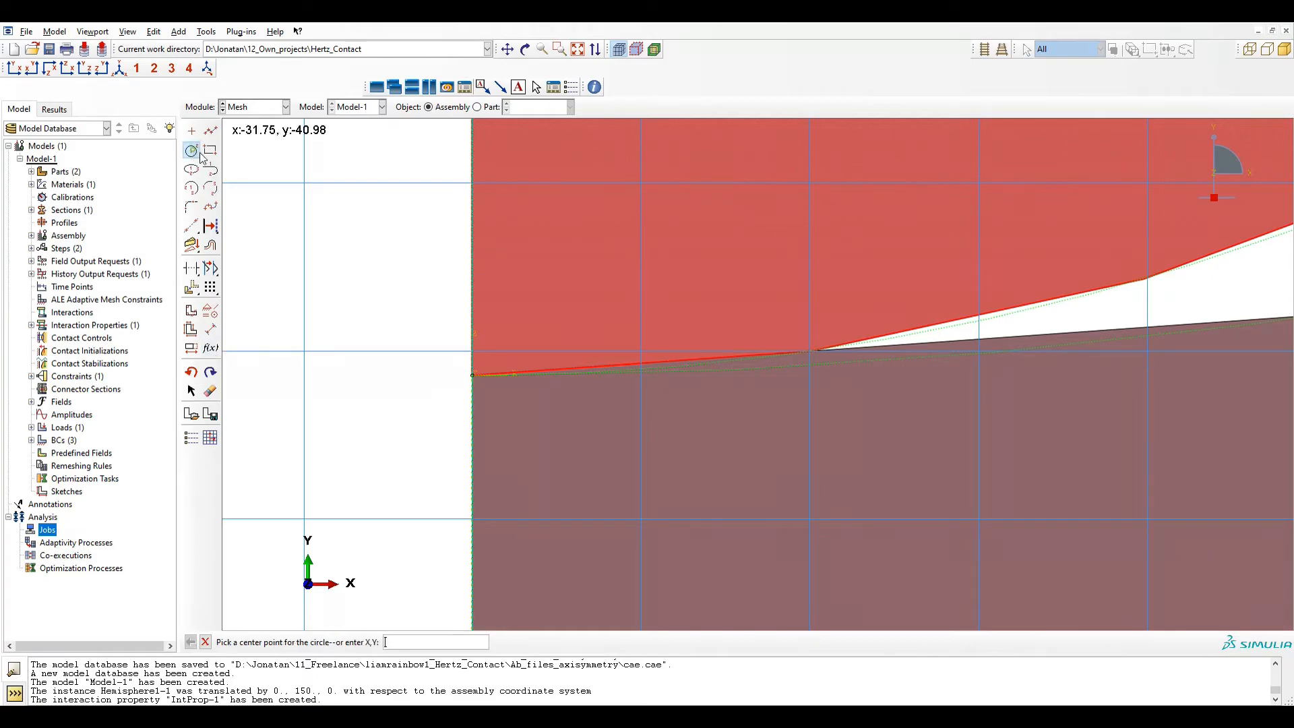
left_click(473, 375)
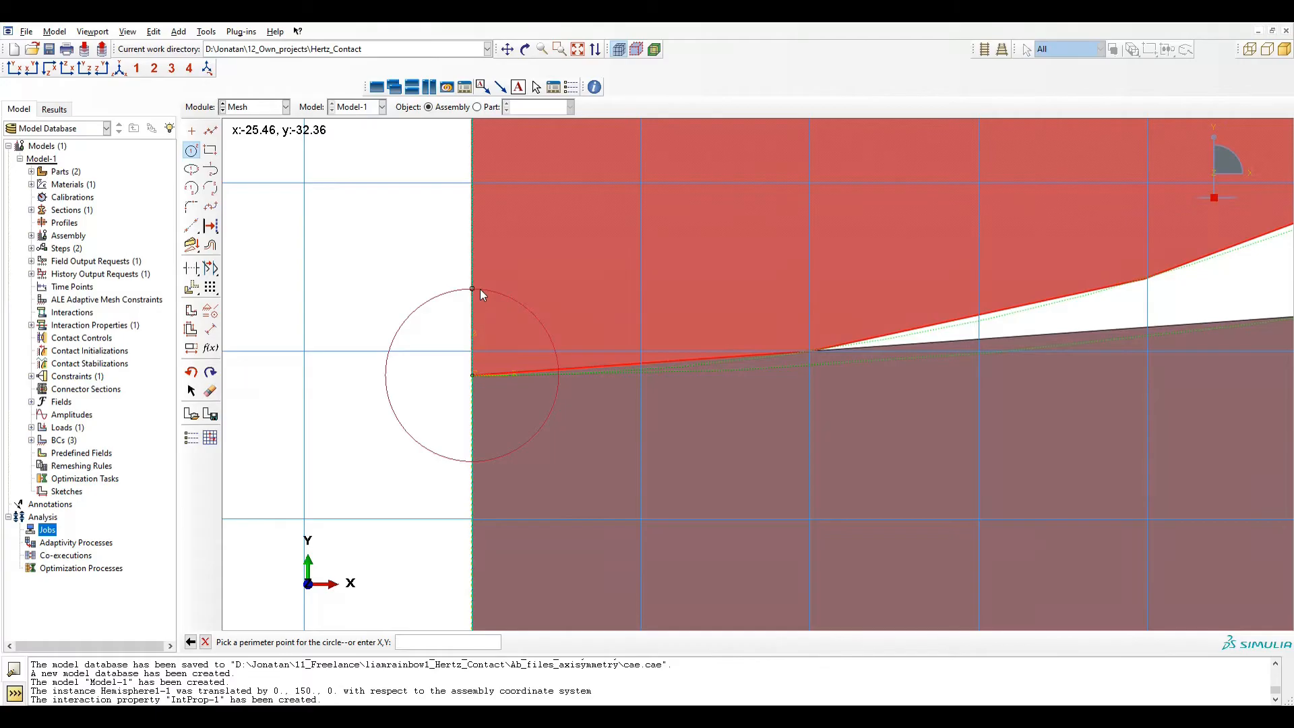
key("Escape")
Step: Sketch a vertical line up the symmetry axis from the contact point and dimension its length to 1
left_click(210, 130)
left_click(471, 376)
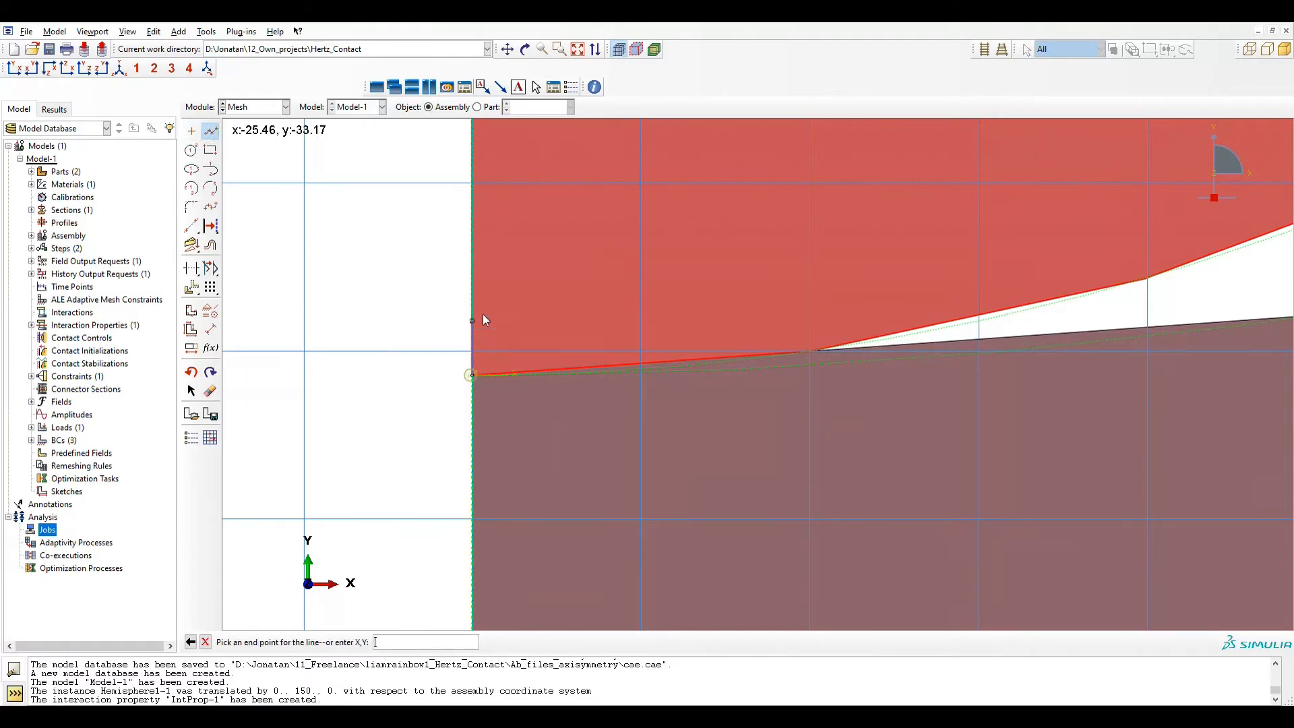
left_click(472, 261)
key("Escape")
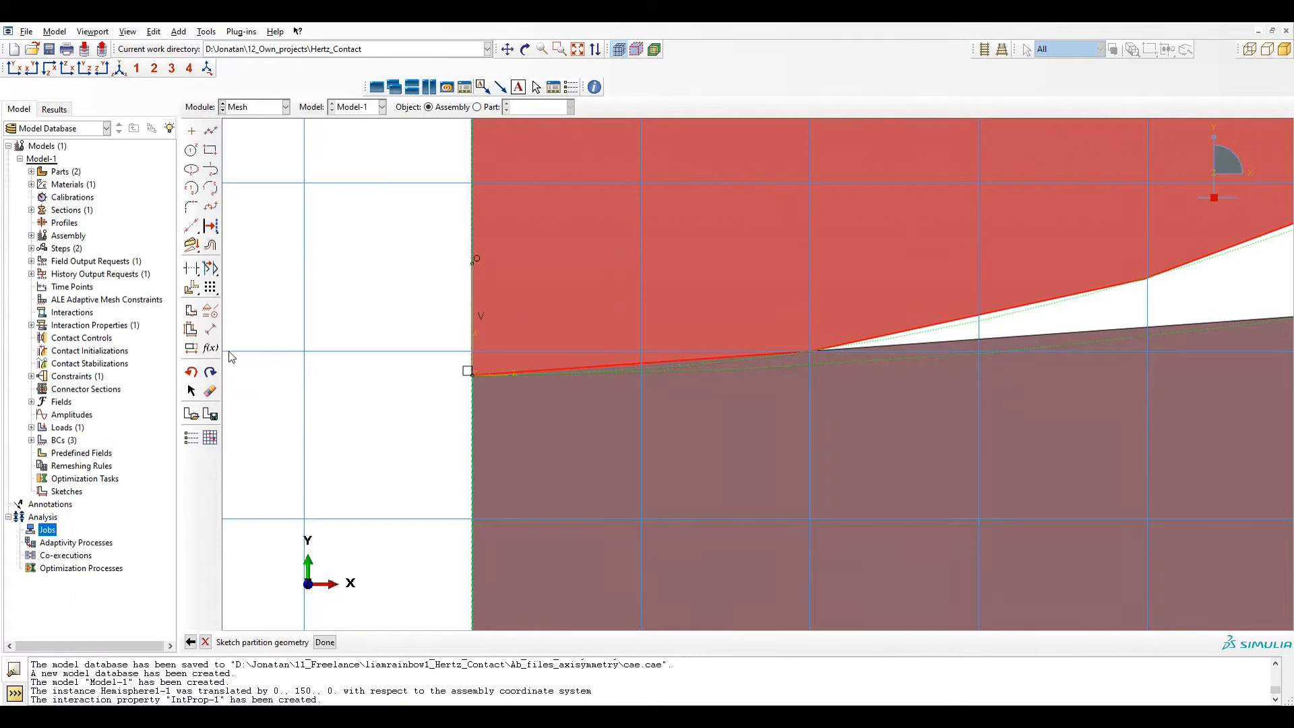
left_click(211, 329)
left_click(470, 373)
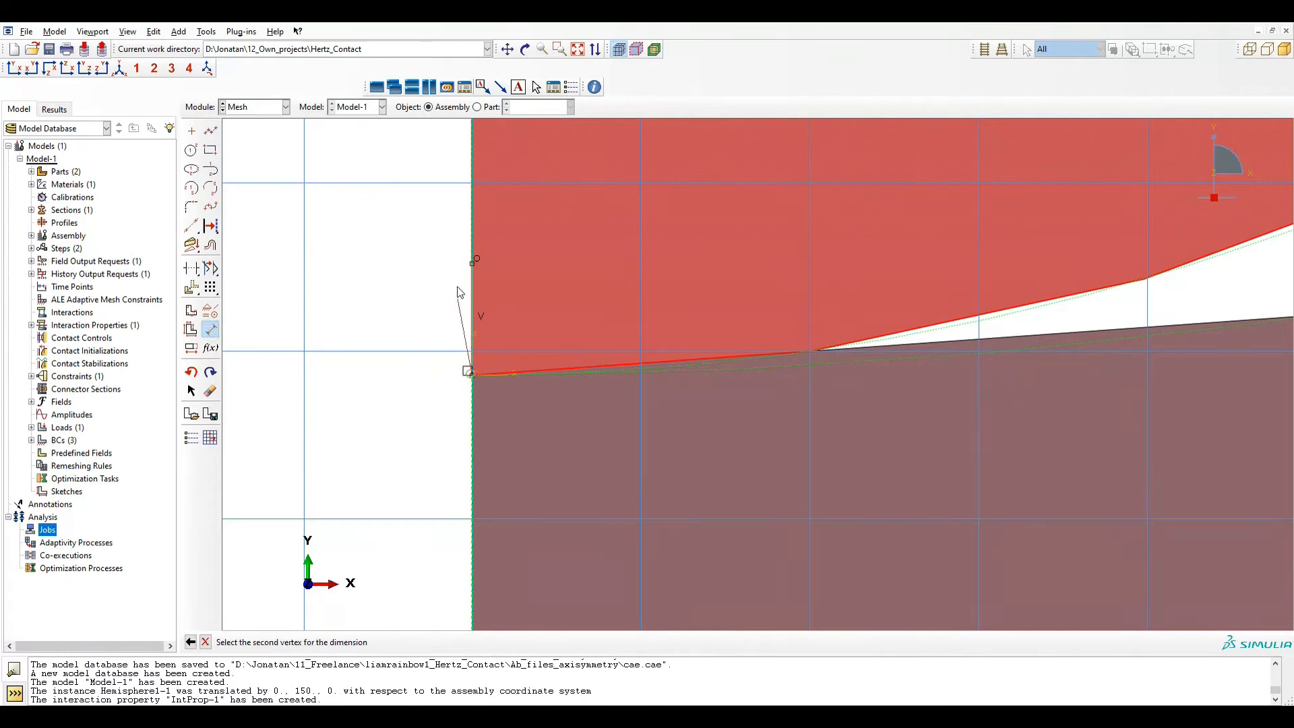
left_click(472, 262)
left_click(379, 262)
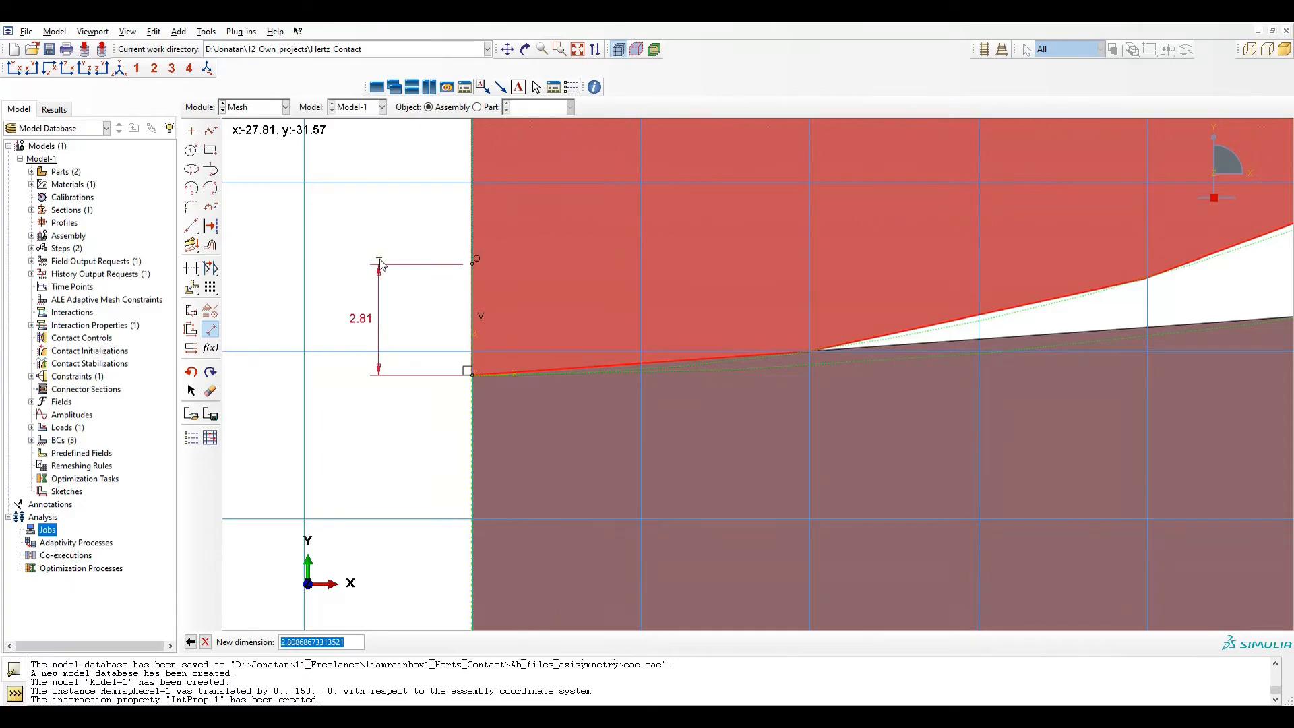
type("1")
key("Return")
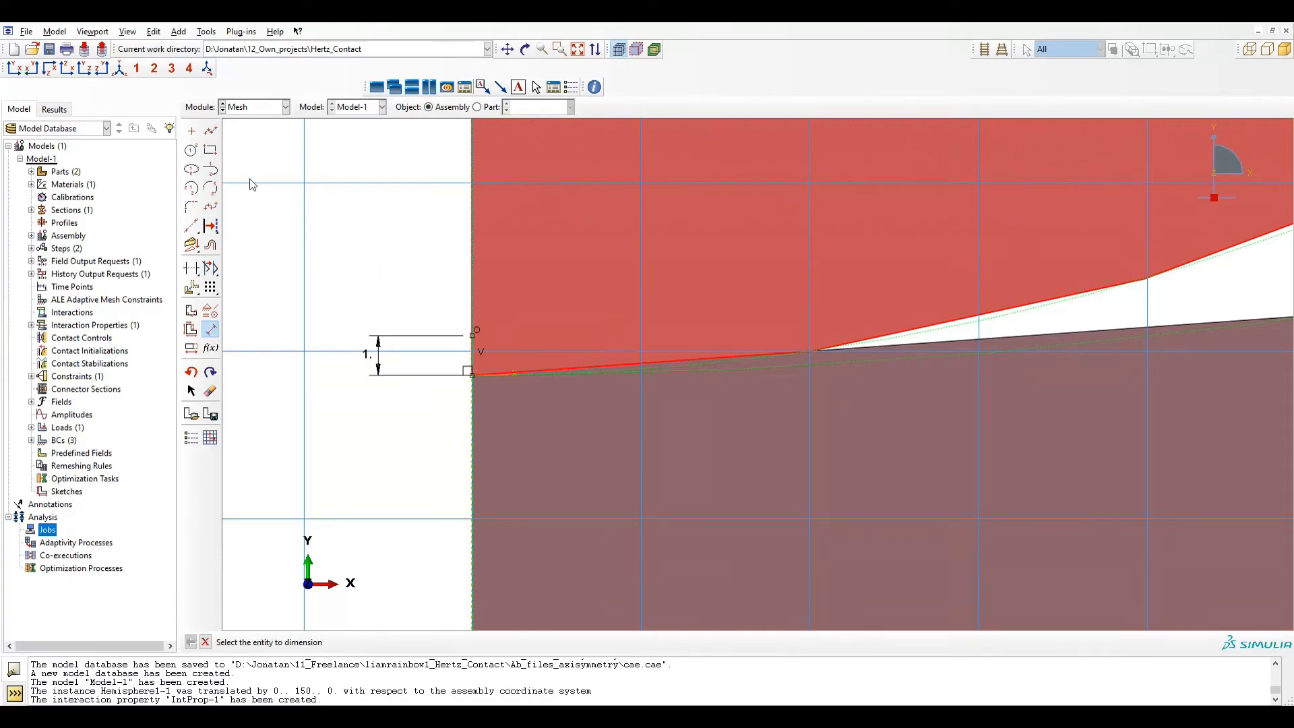
Step: Sketch a second vertical line up the axis from the contact point and set its vertical dimension to 5
left_click(210, 130)
left_click(472, 373)
left_click(471, 188)
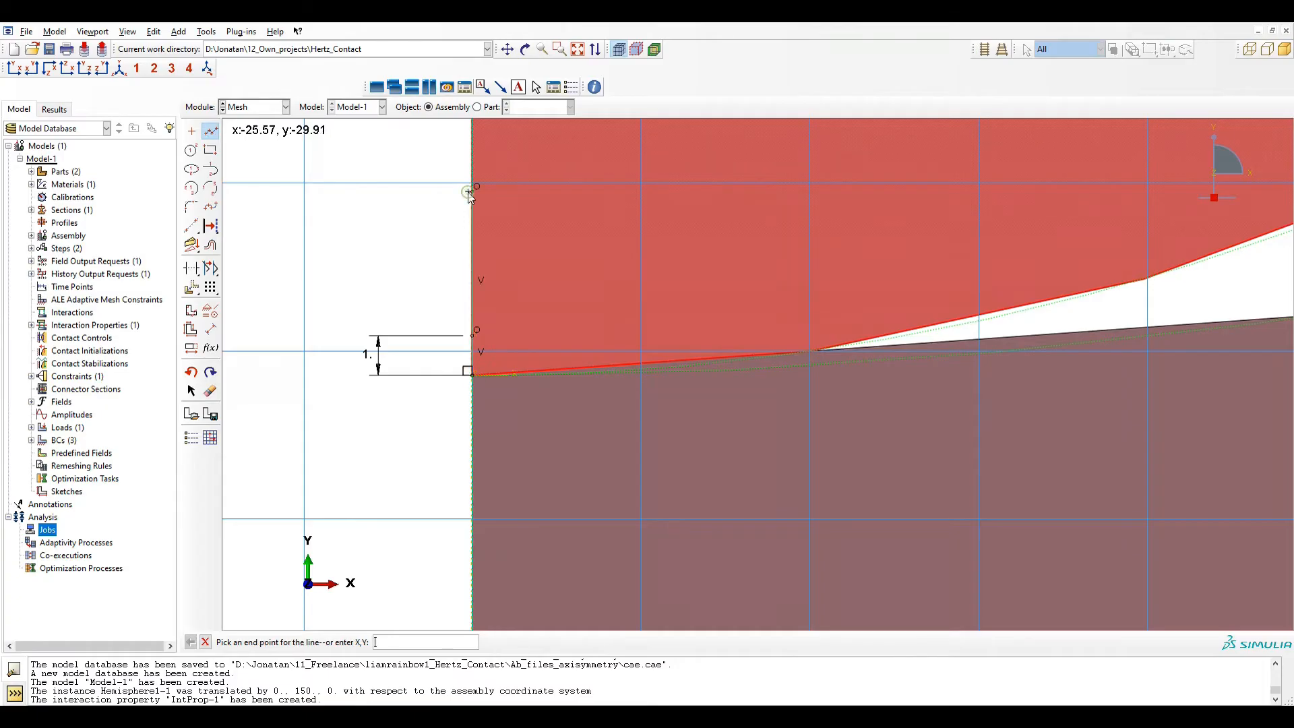
key("Escape")
left_click(210, 329)
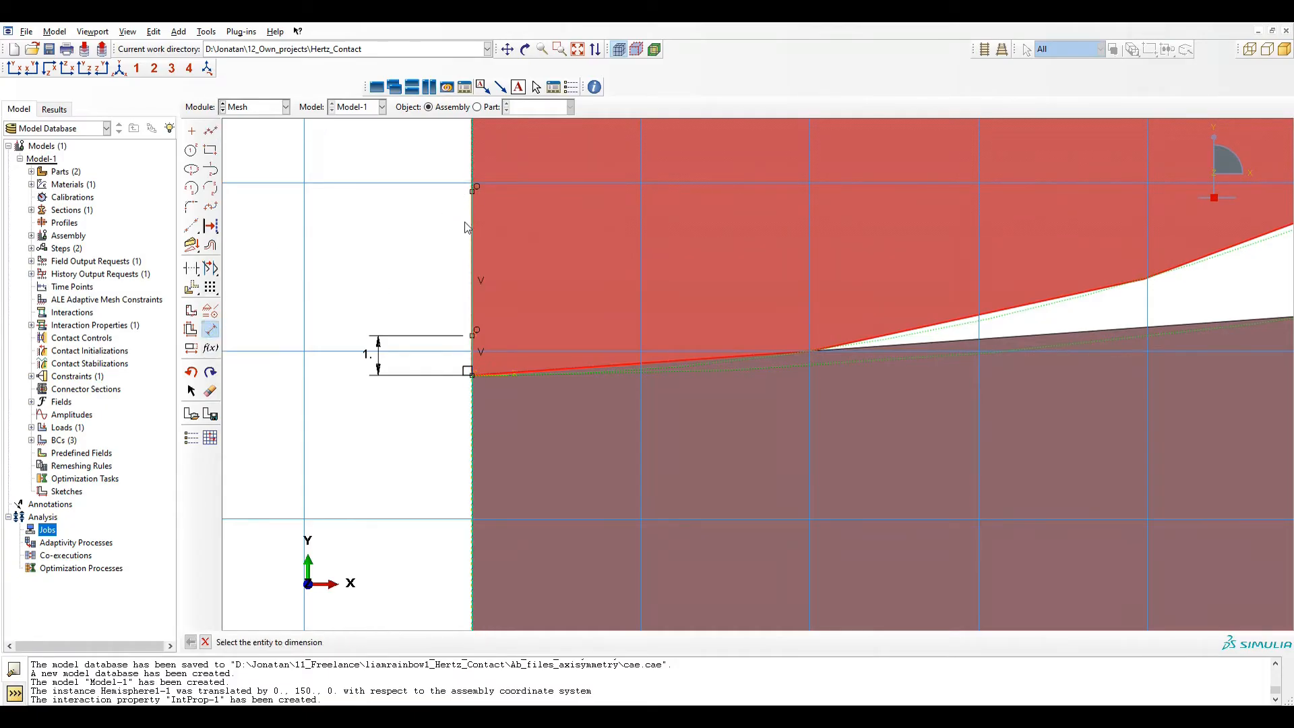
left_click(471, 211)
key("Escape")
left_click(211, 329)
left_click(473, 189)
left_click(472, 373)
left_click(325, 308)
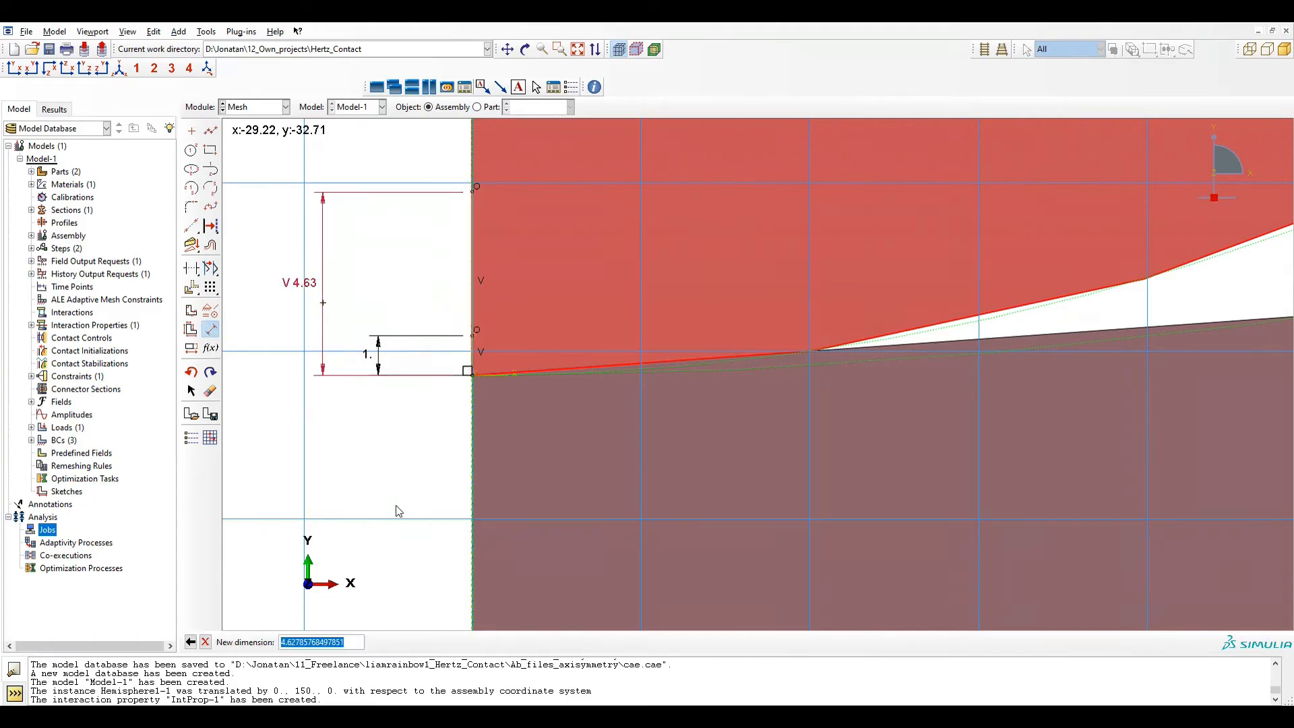
type("1")
key("Return")
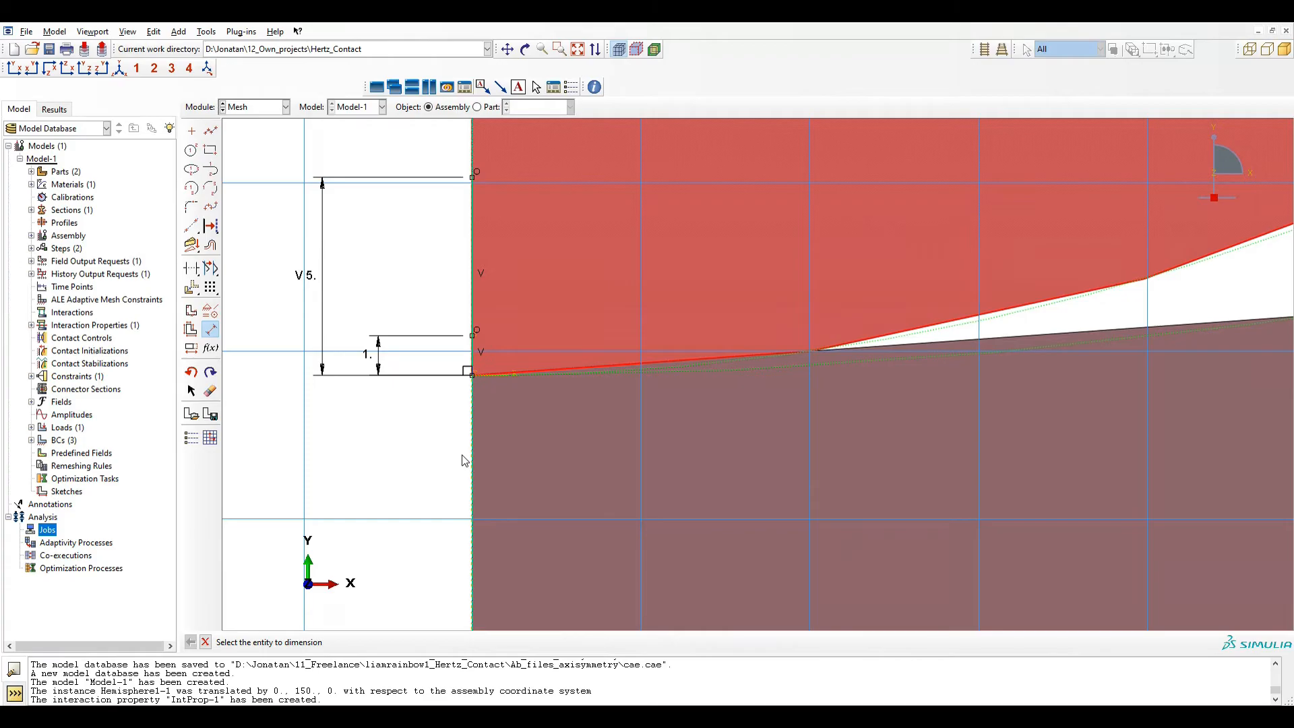
left_click(192, 191)
left_click(472, 177)
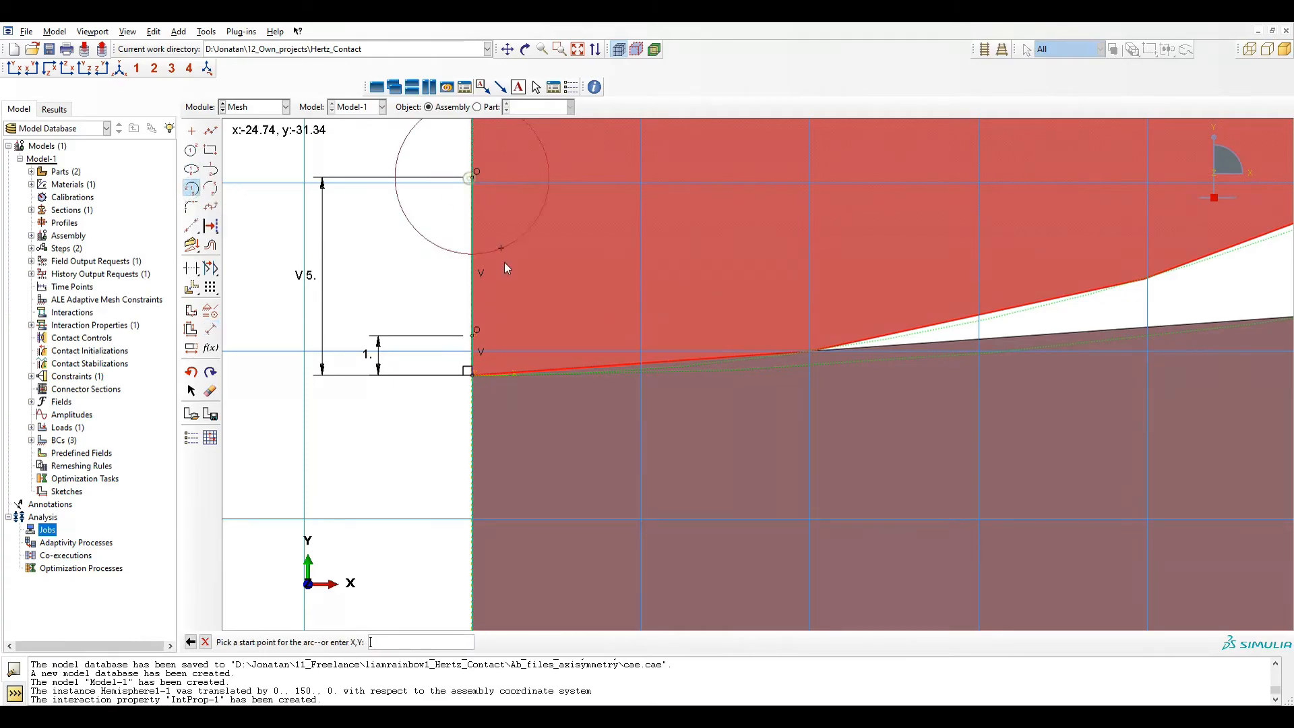
left_click(475, 374)
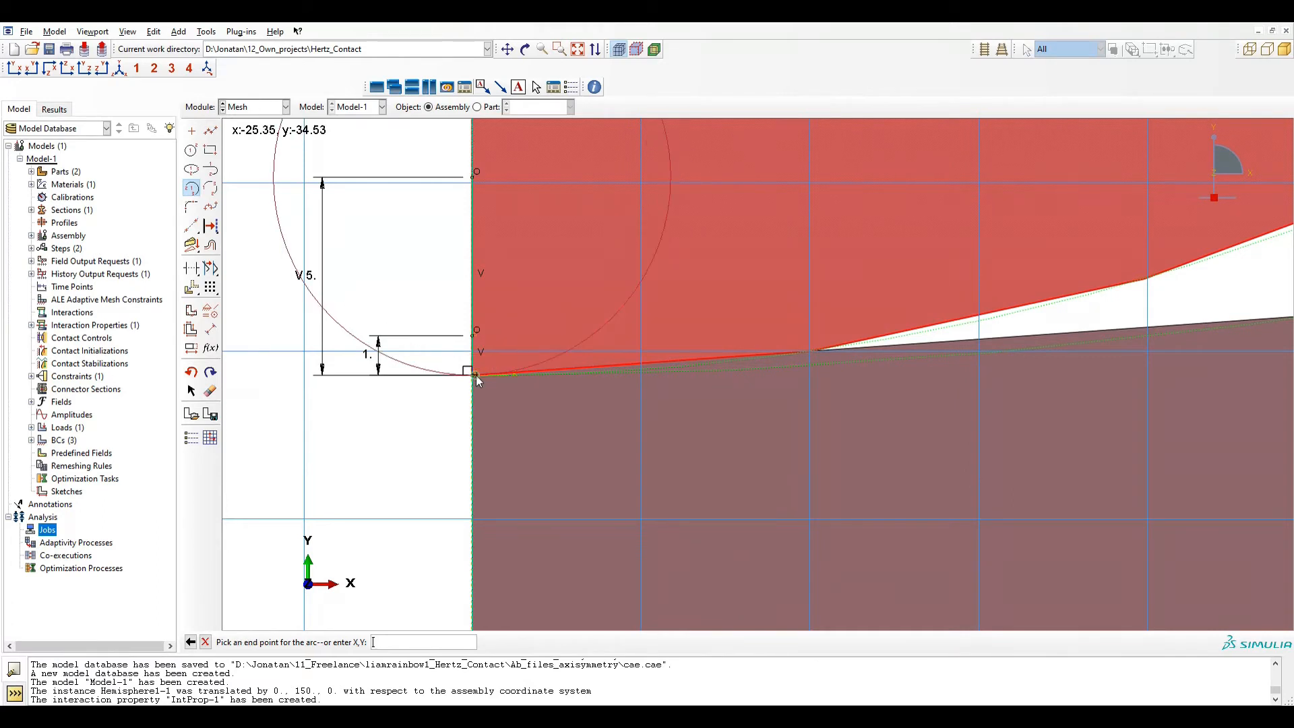
key("Escape")
key("Escape")
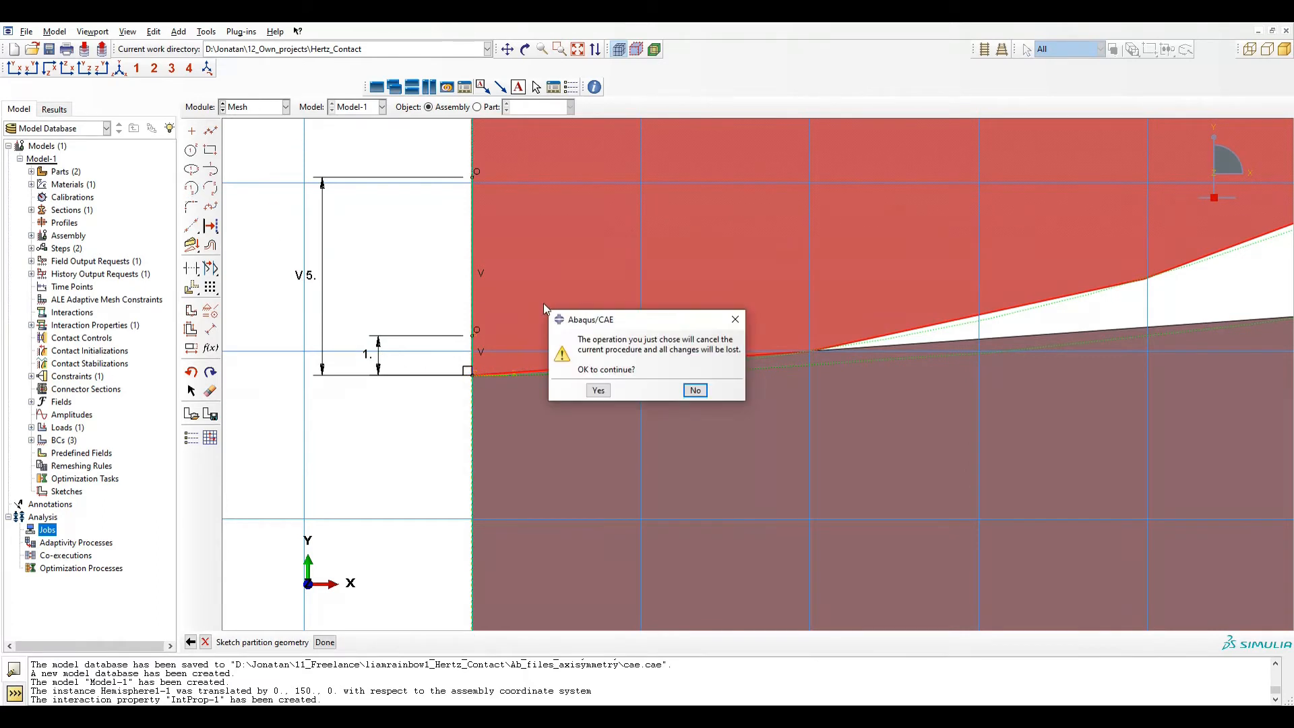
key("Escape")
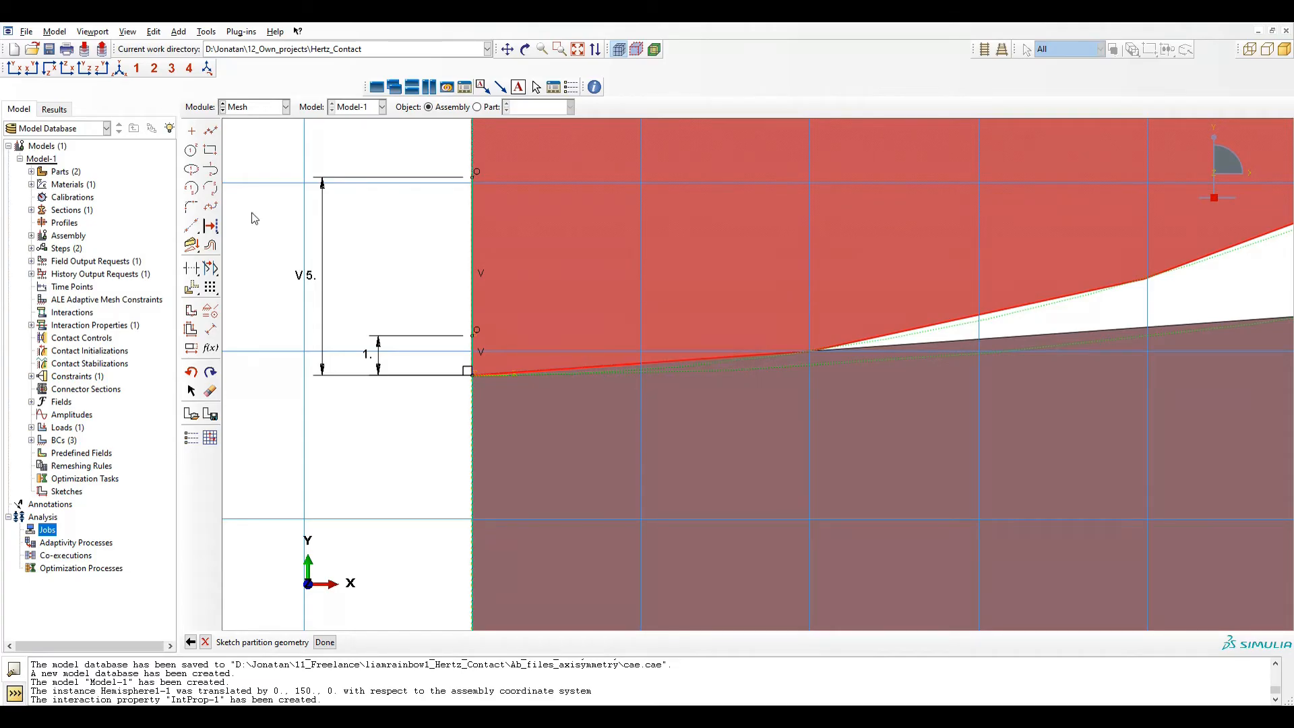
Step: Sketch an arc of radius 5 centred on the contact point, from the longer axis line's upper end past the hemisphere's curved edge
left_click(192, 187)
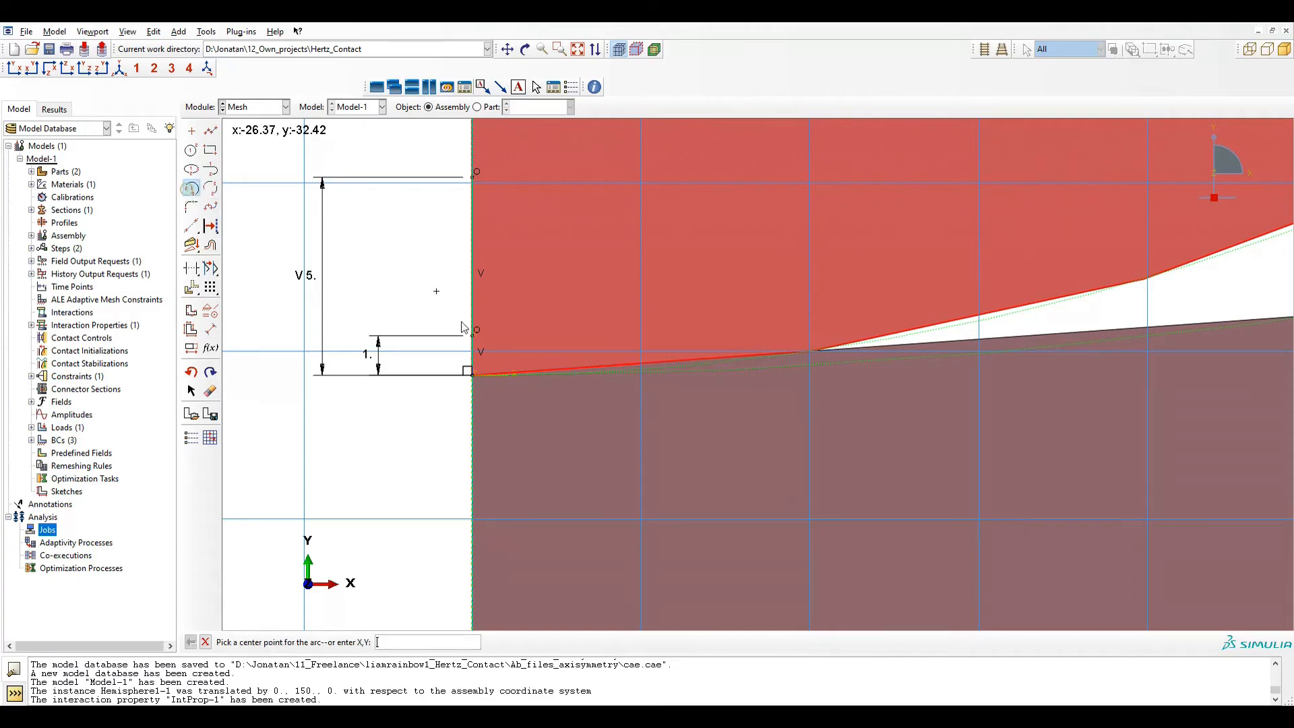
left_click(473, 374)
left_click(473, 176)
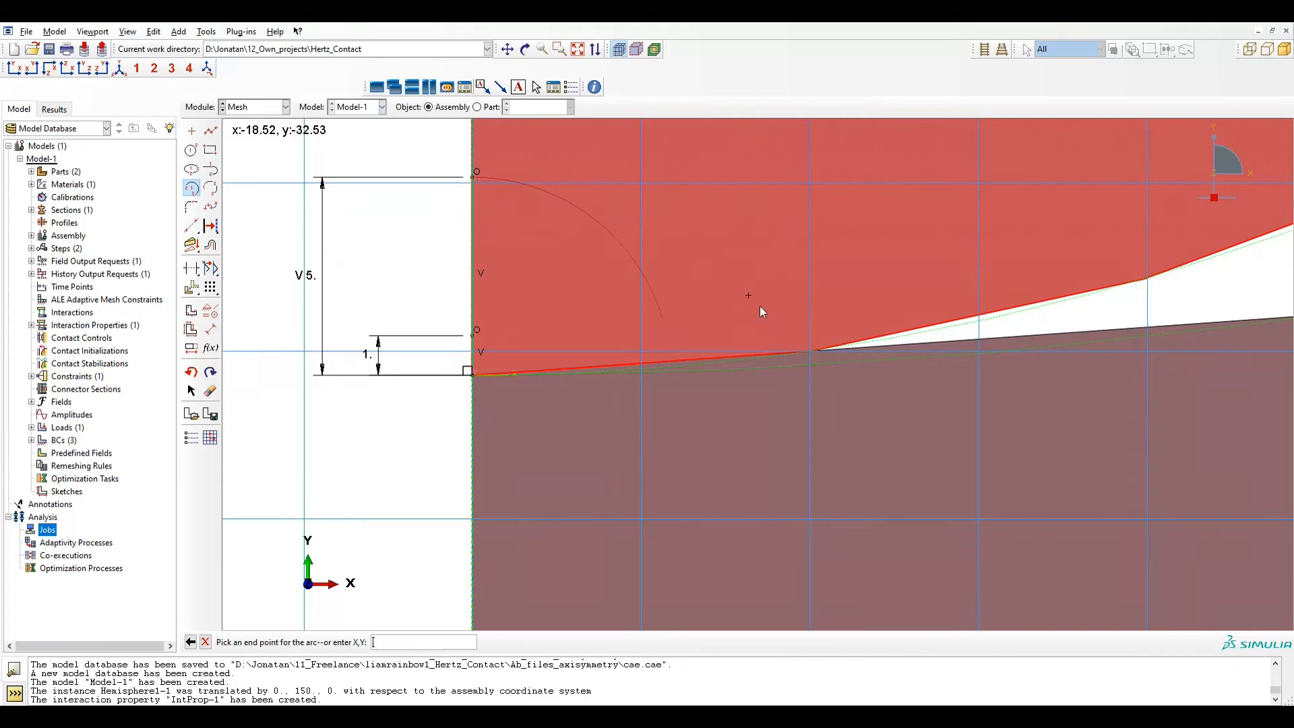
left_click(764, 392)
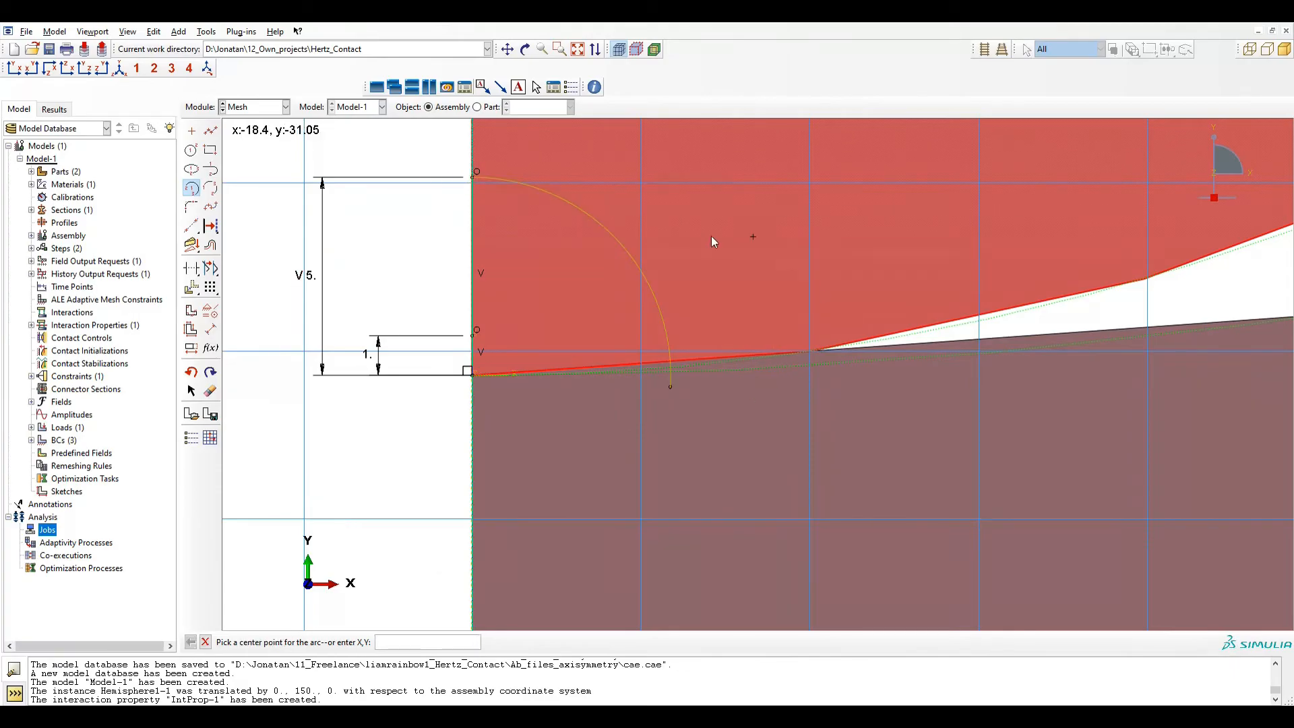
Step: Sketch a concentric arc of radius 1 from the shorter axis line's upper end and complete the solid hemisphere's partition
left_click(197, 183)
left_click(196, 185)
left_click(478, 335)
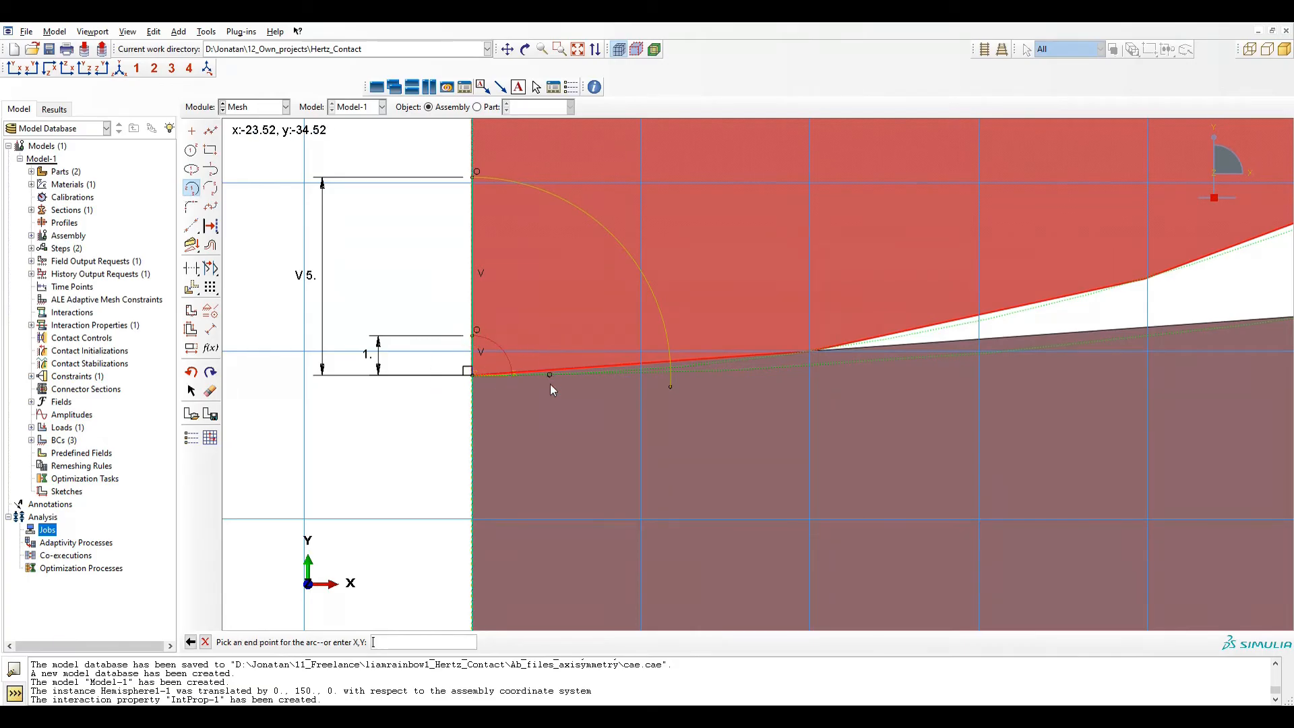
left_click(550, 392)
key("Escape")
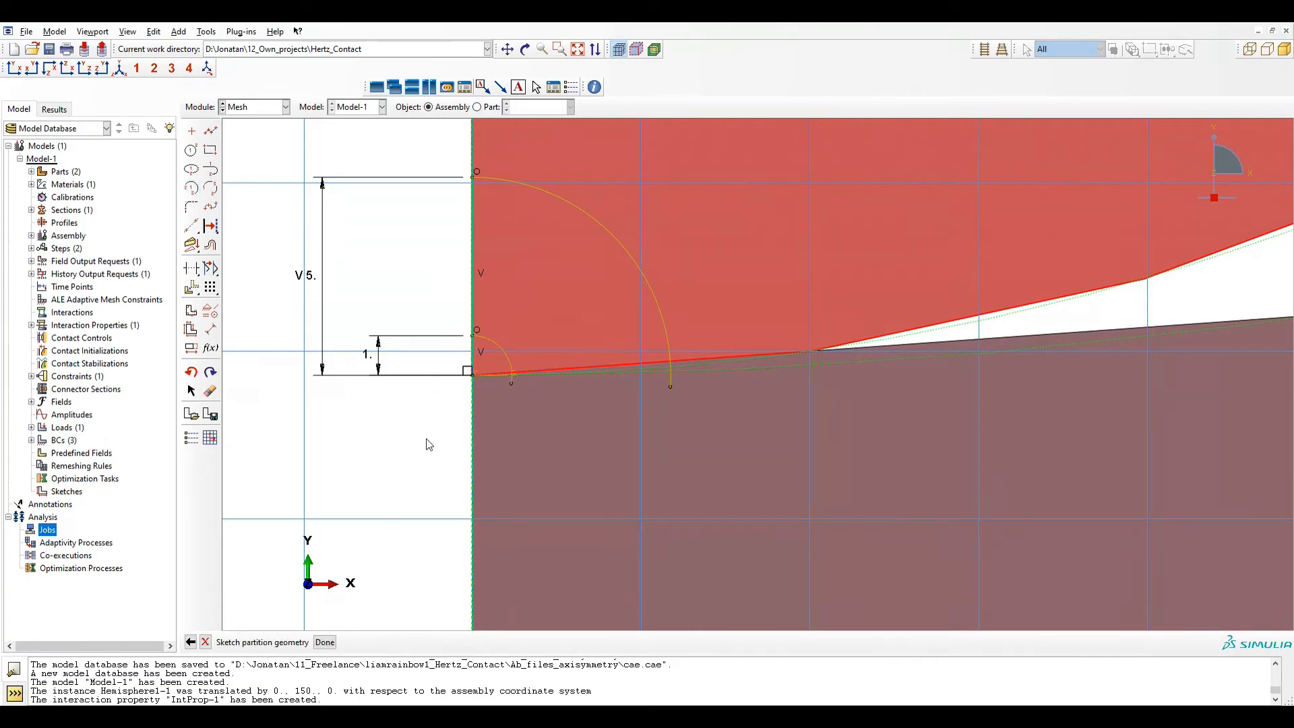
key("Escape")
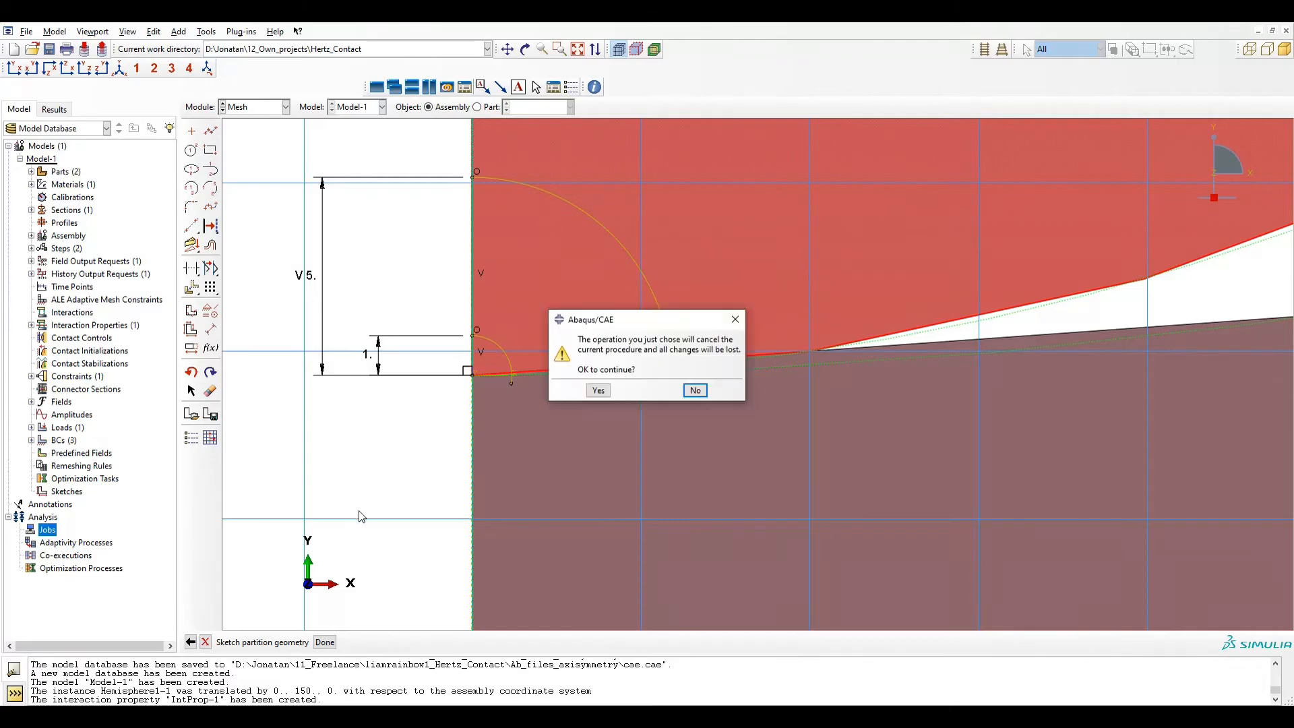
left_click(598, 391)
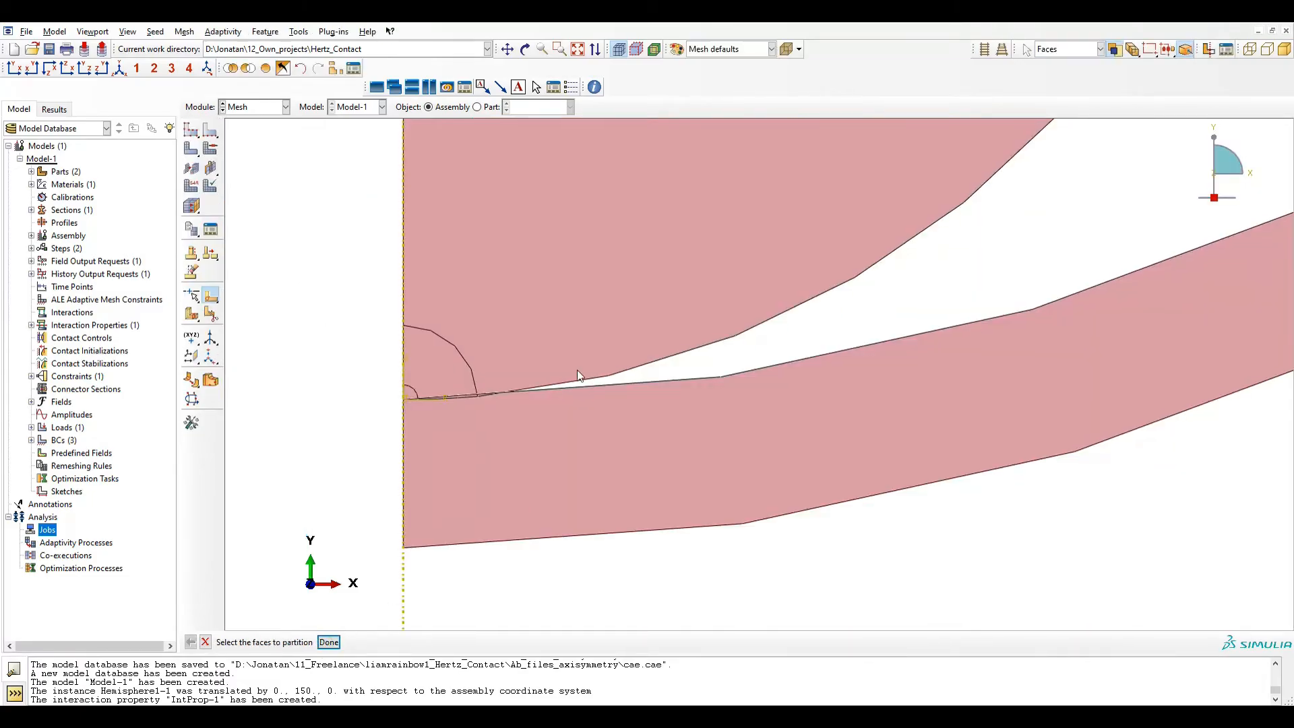
Step: Start a sketch partition of the hollow hemisphere's face near the contact point
scroll(419, 398, "up", 4)
scroll(418, 398, "down", 2)
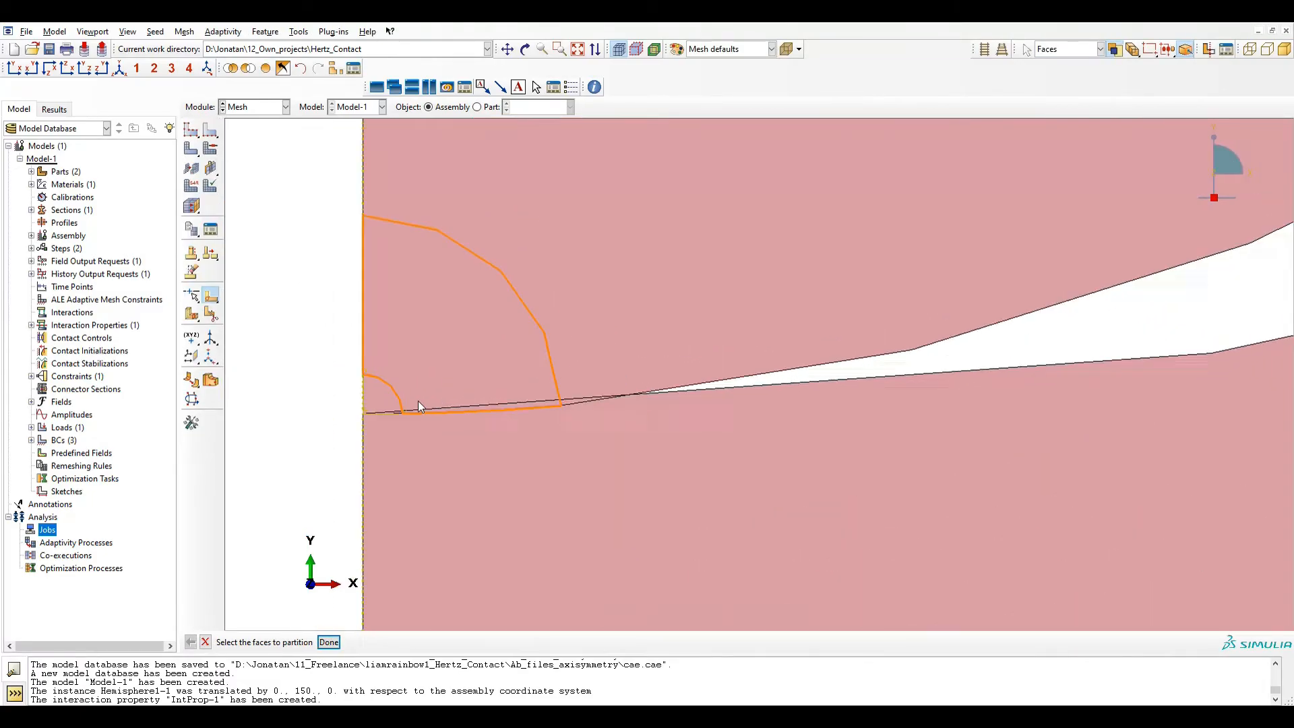
scroll(439, 419, "down", 1)
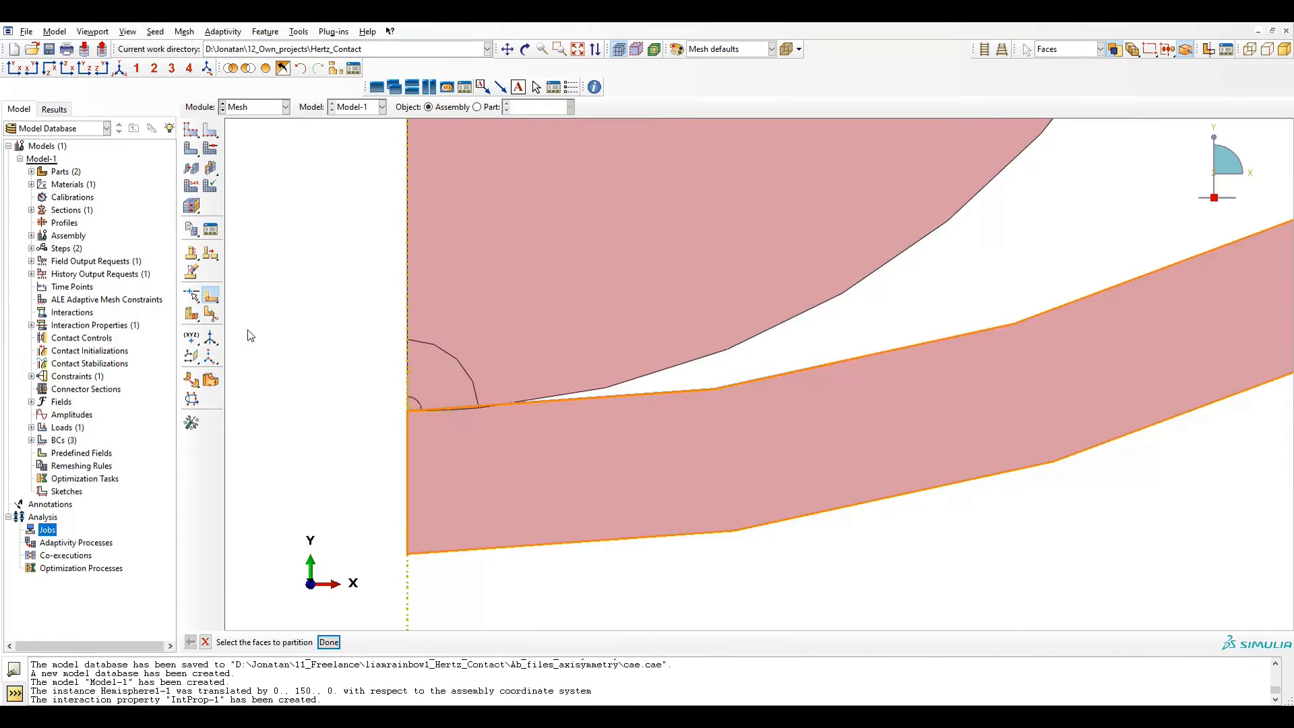
left_click(508, 444)
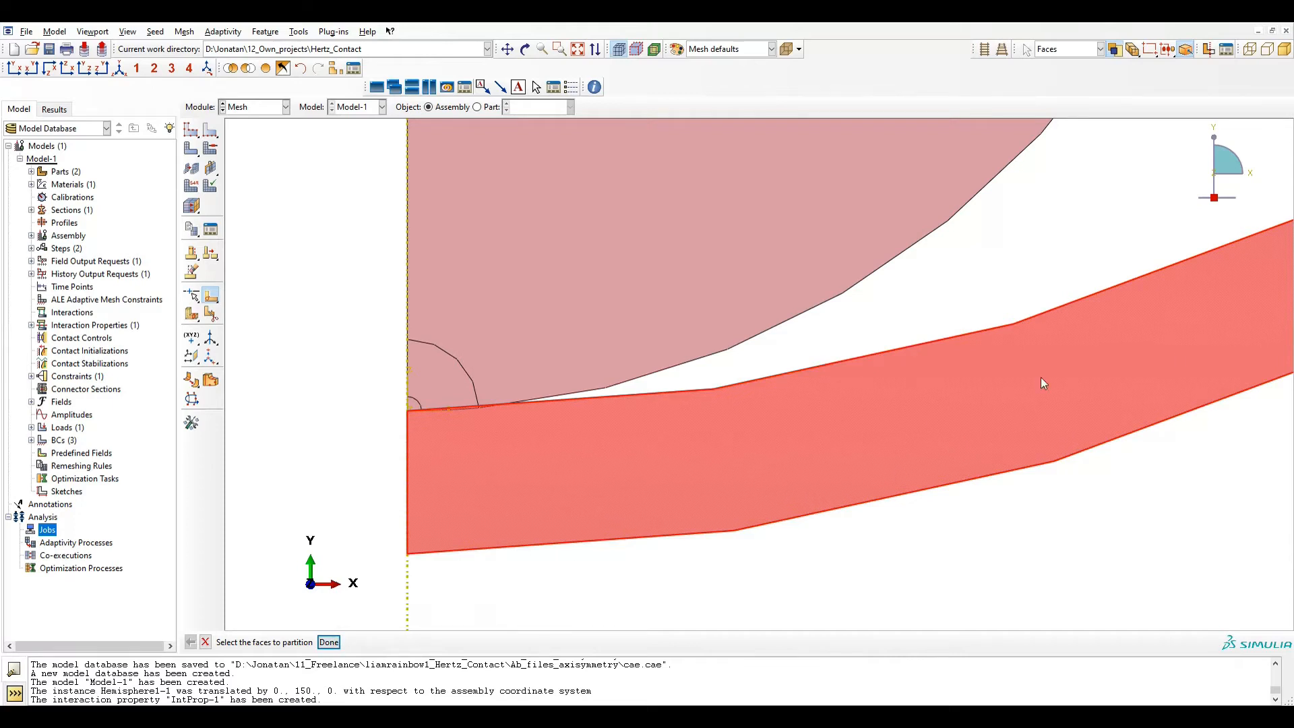
left_click(329, 642)
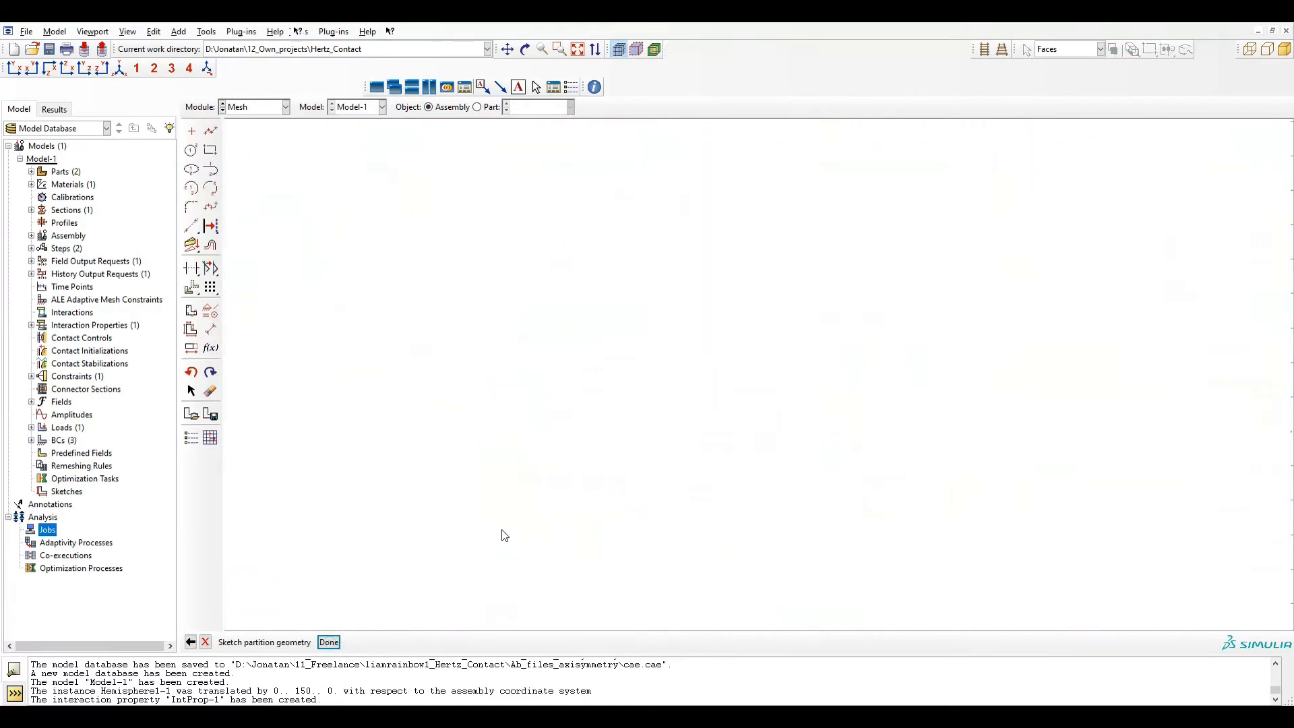
scroll(577, 375, "up", 8)
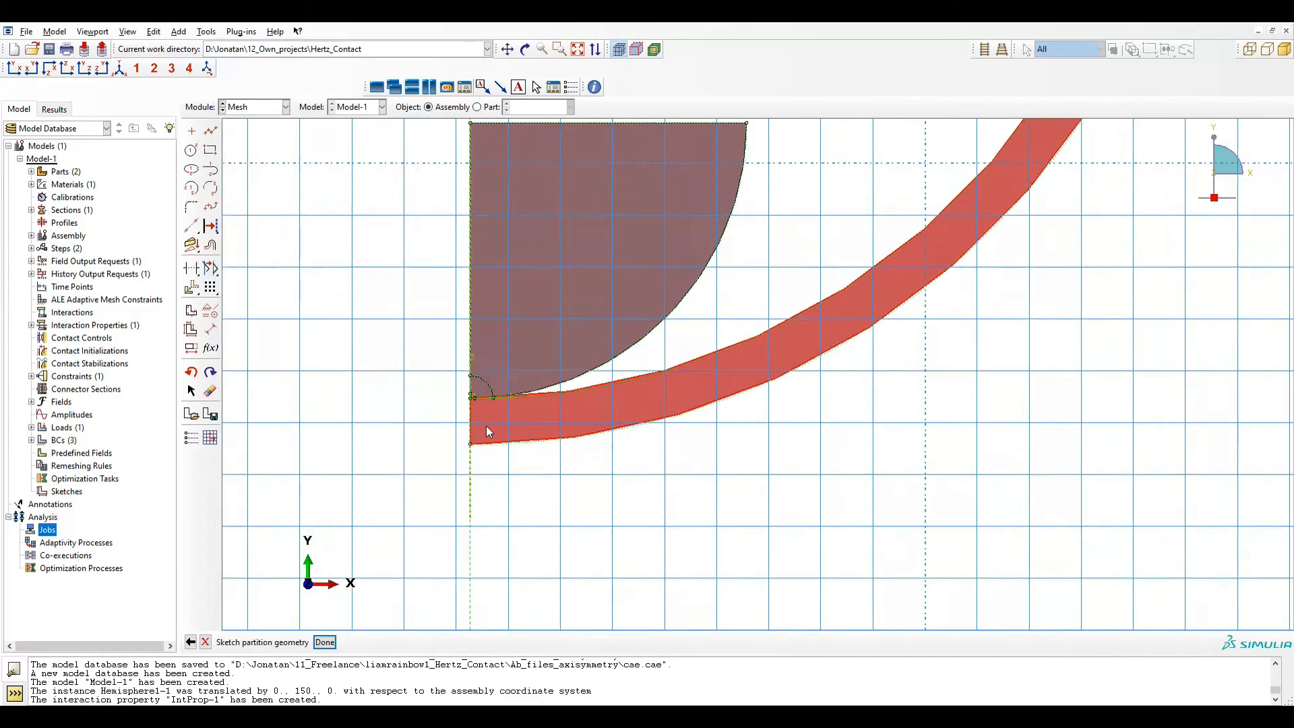
scroll(462, 399, "up", 3)
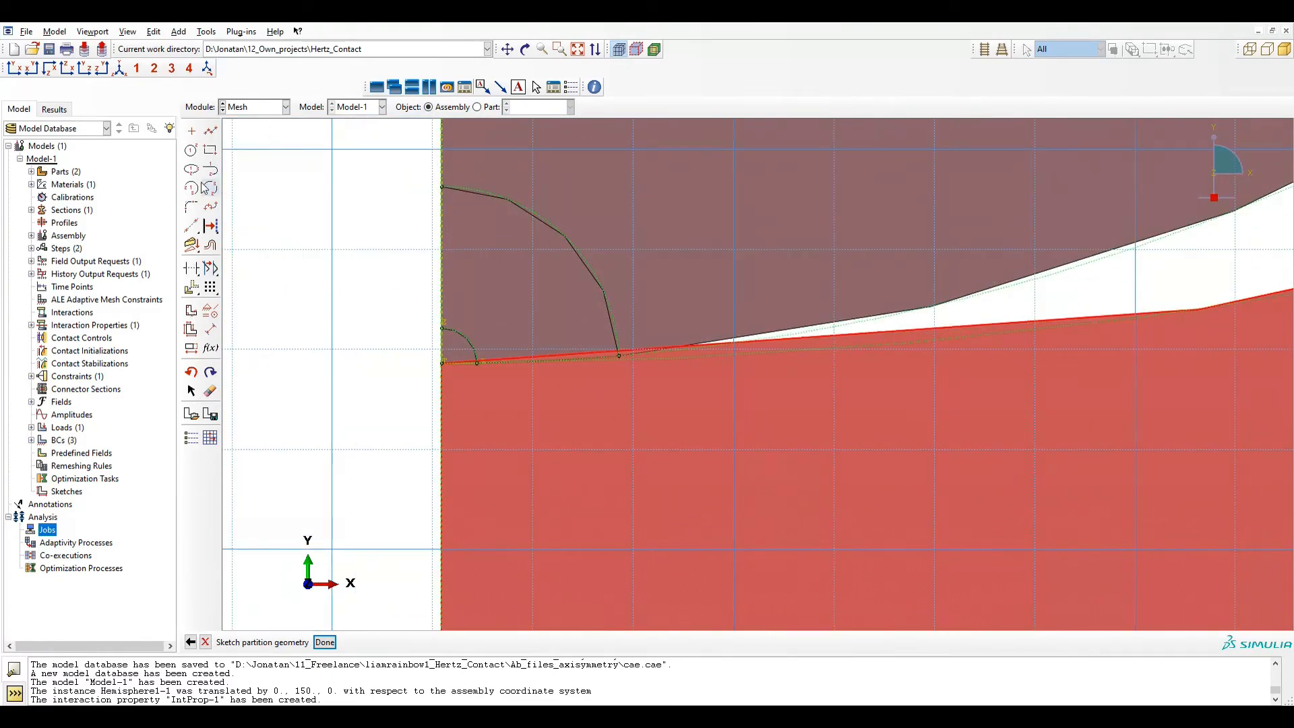
Step: Sketch a short and a longer vertical line down the symmetry axis from the contact point
left_click(210, 130)
left_click(440, 399)
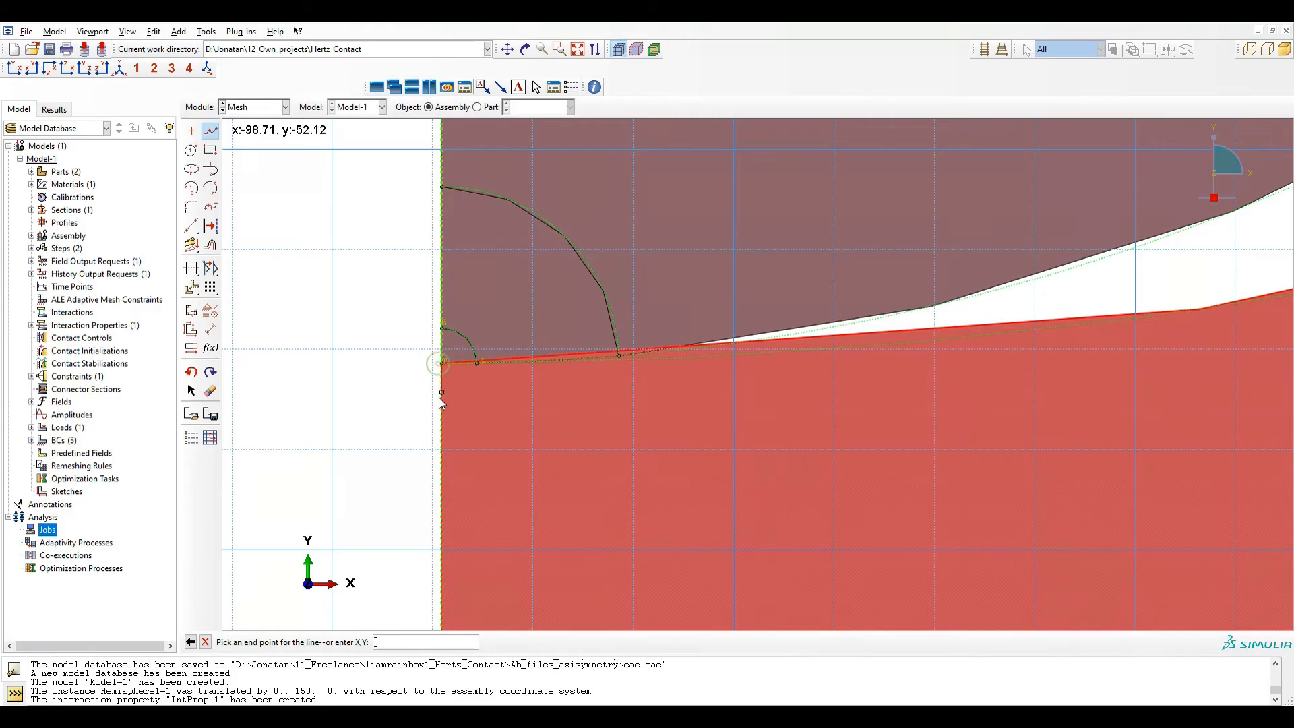
key("Escape")
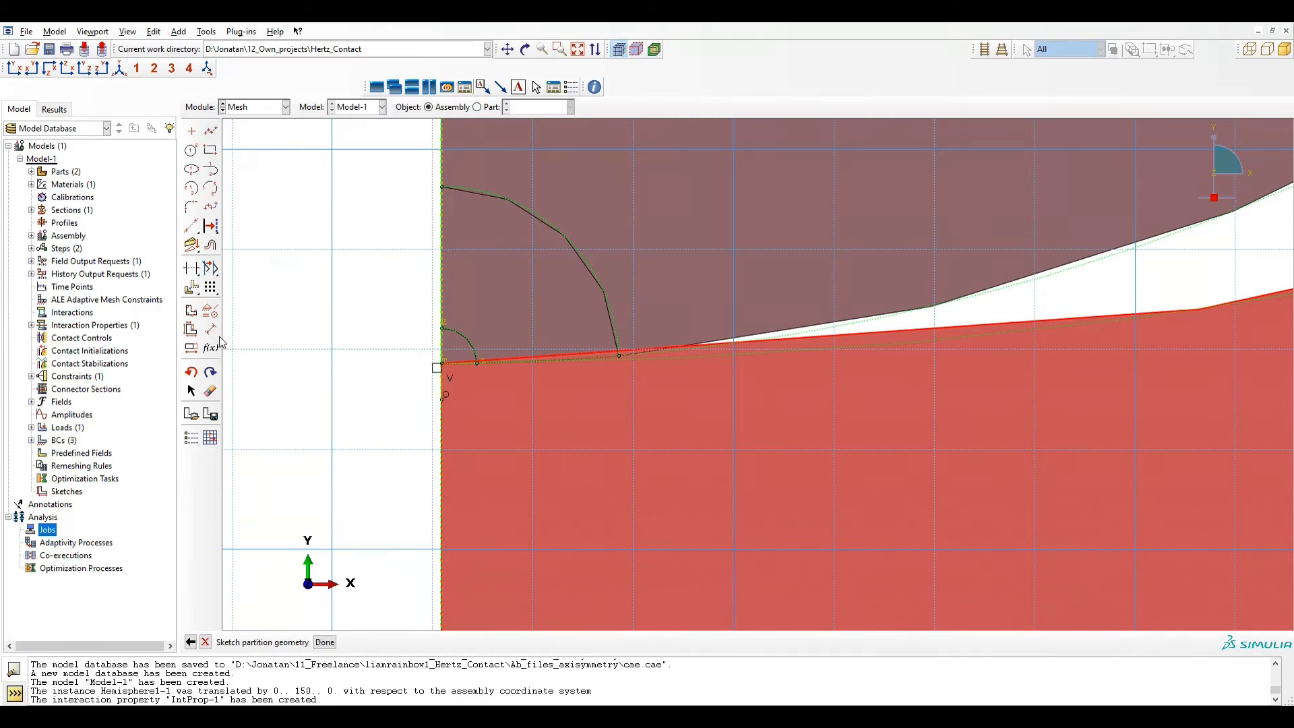
left_click(212, 132)
left_click(438, 365)
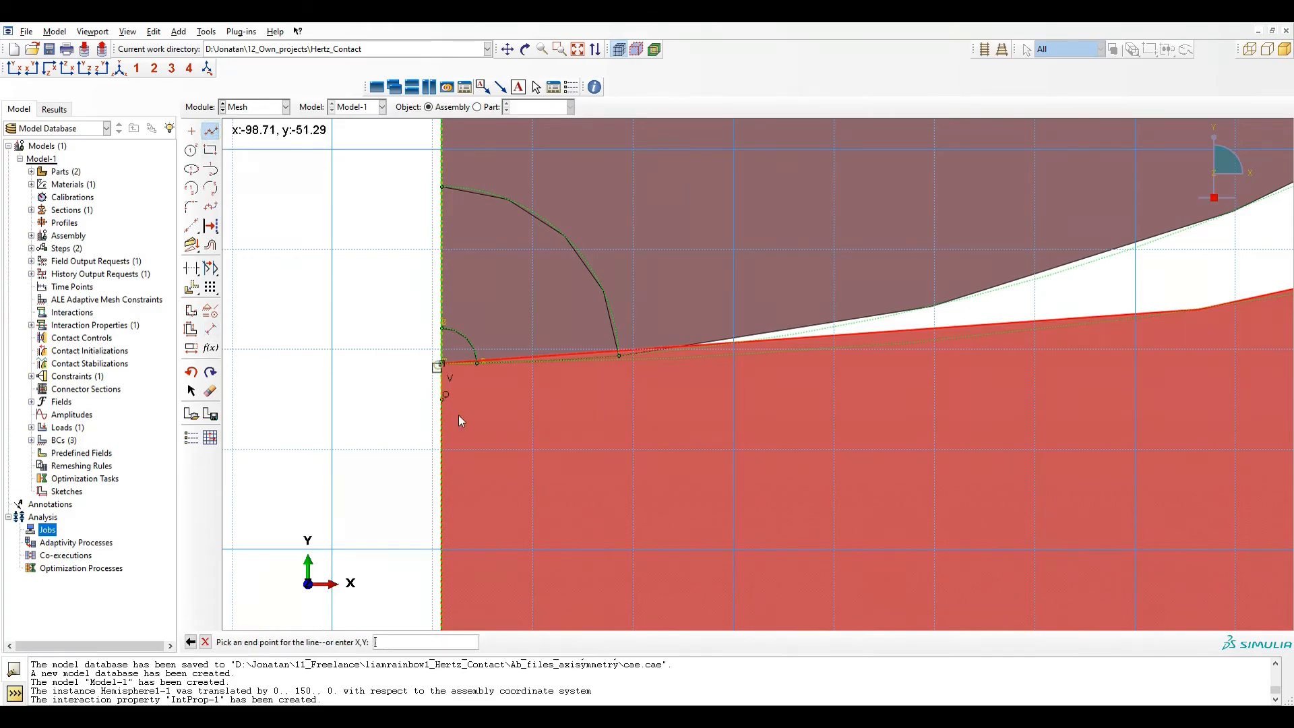
left_click(451, 465)
key("Escape")
Step: Dimension the shorter line vertically from the contact point to its lower end and set it to 1
left_click(210, 329)
left_click(442, 366)
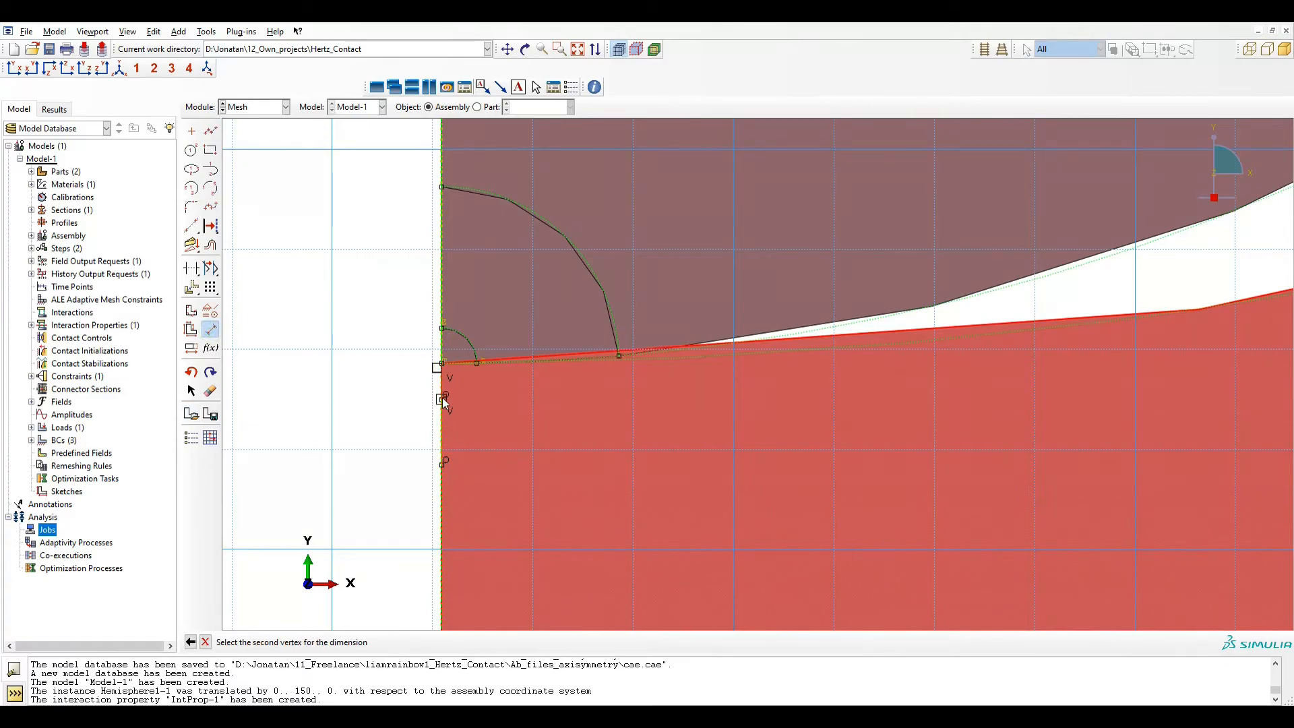
left_click(442, 398)
left_click(381, 400)
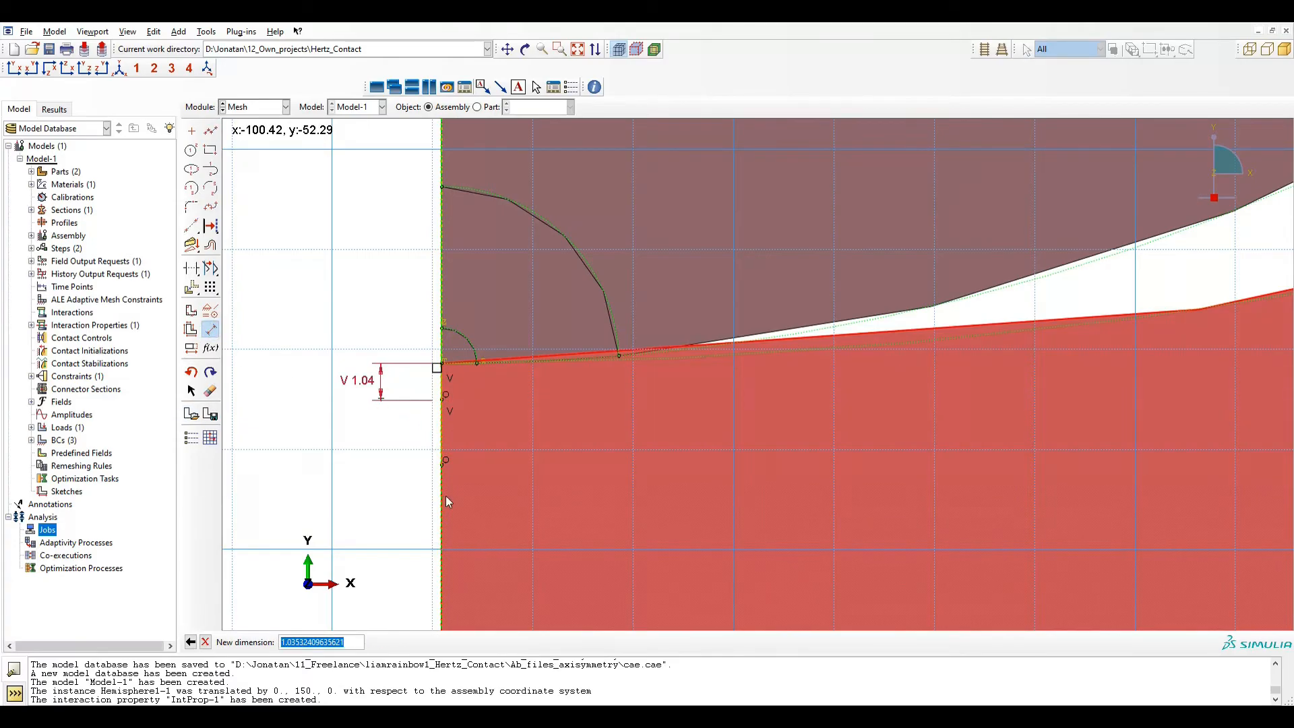
key("BackSpace")
type("1")
key("Return")
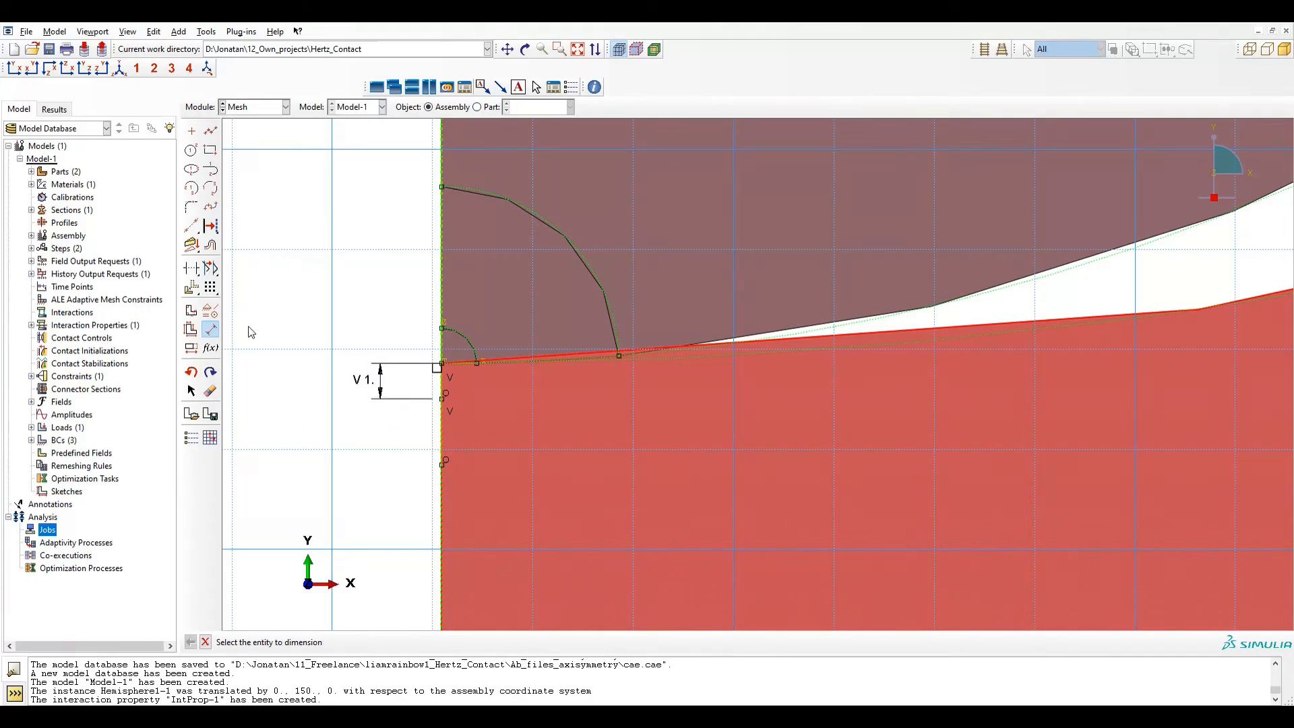
Step: Dimension the longer line from the contact point to its lower end and set it to 5
left_click(442, 365)
left_click(441, 464)
left_click(340, 494)
type("5")
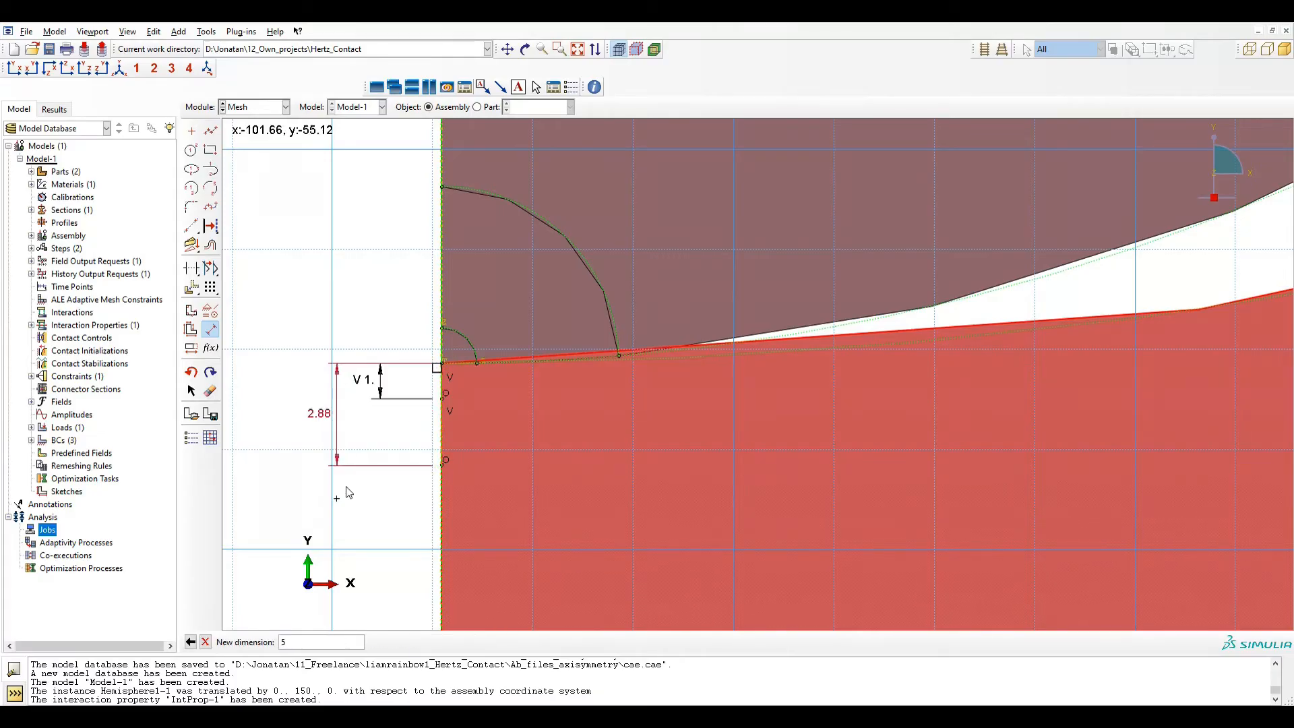
key("Return")
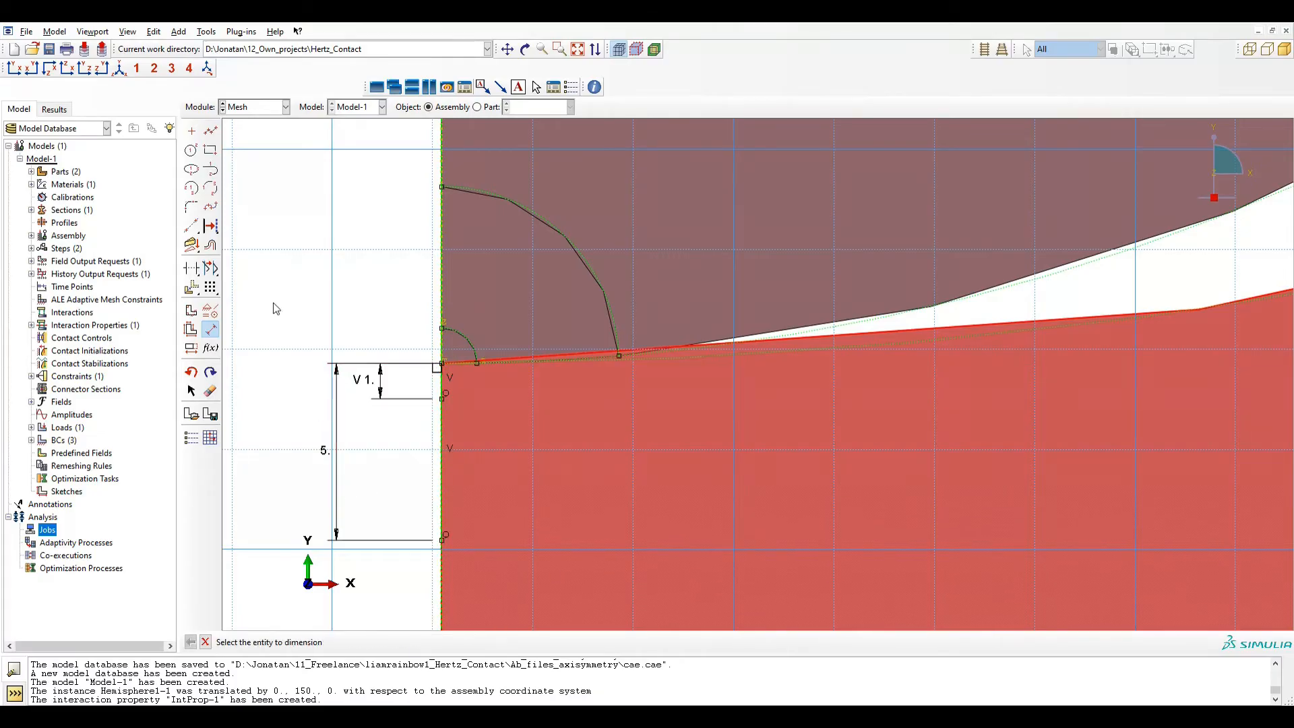
Step: Try to partition the hollow hemisphere with two arcs centred on the contact point that end on the solid hemisphere's partition arcs
left_click(192, 188)
left_click(442, 364)
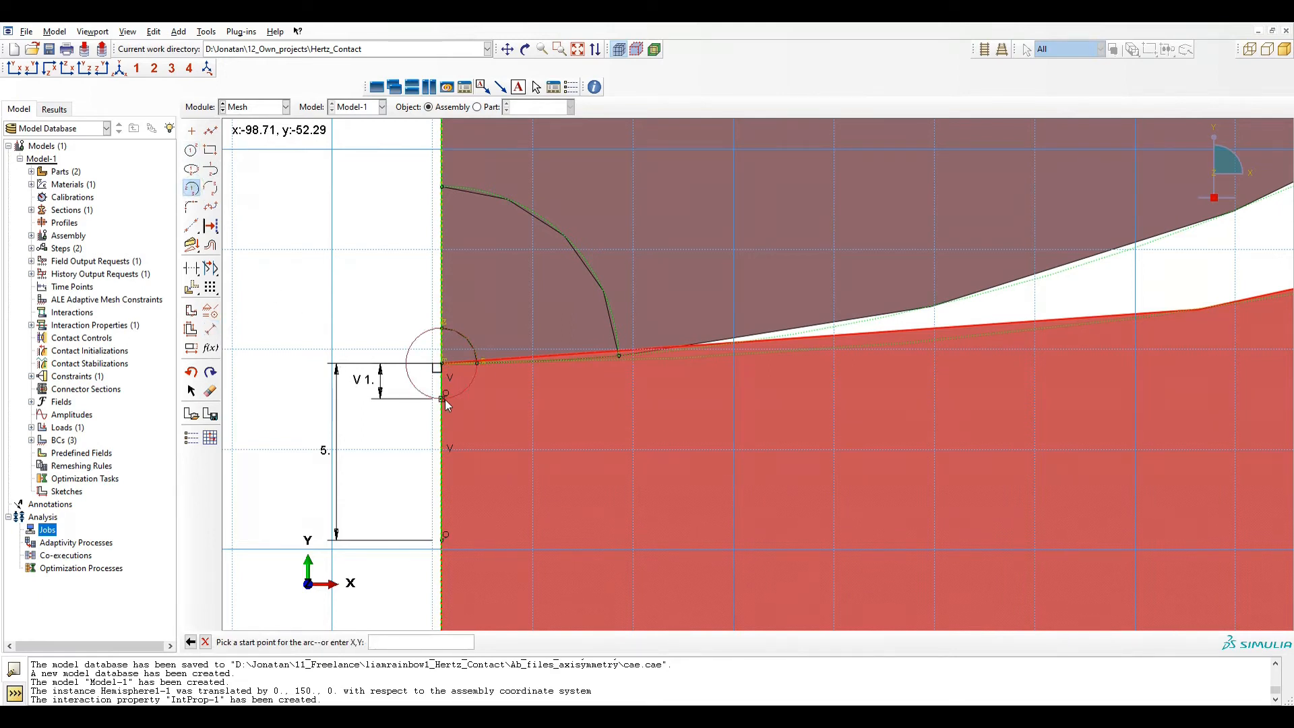
left_click(444, 398)
left_click(483, 333)
left_click(441, 364)
left_click(445, 537)
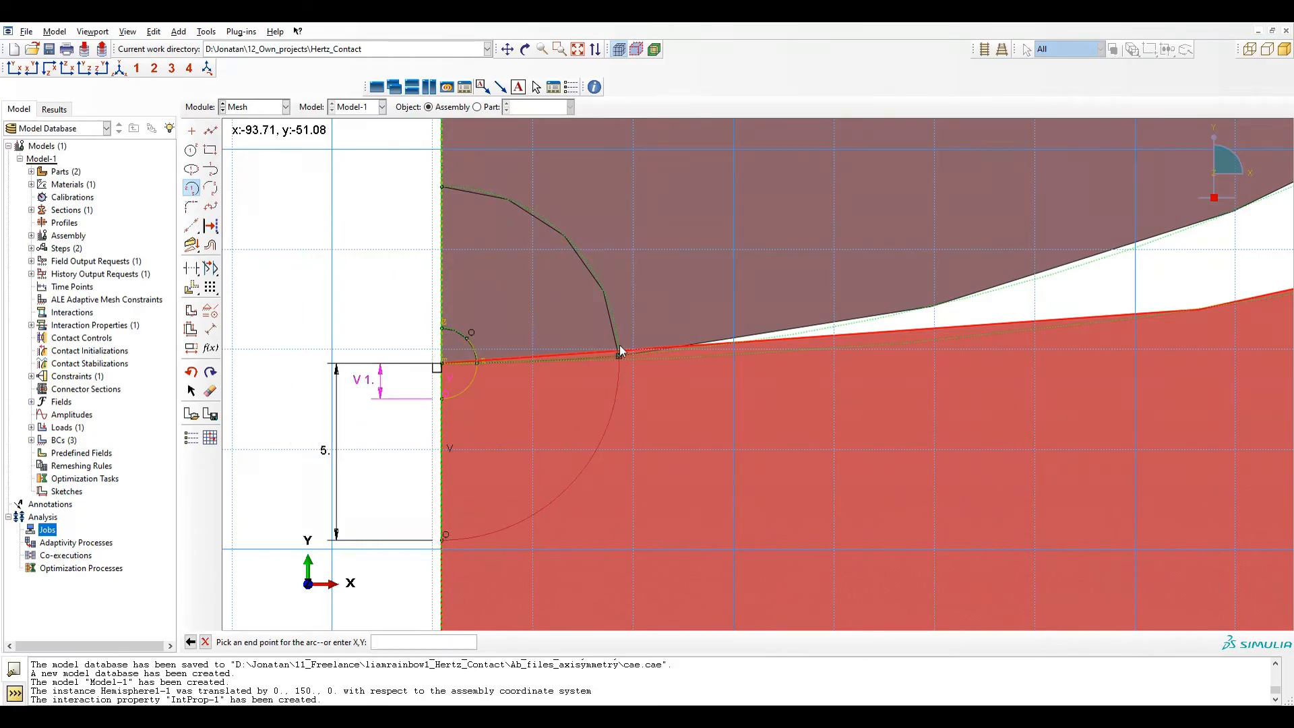
left_click(612, 309)
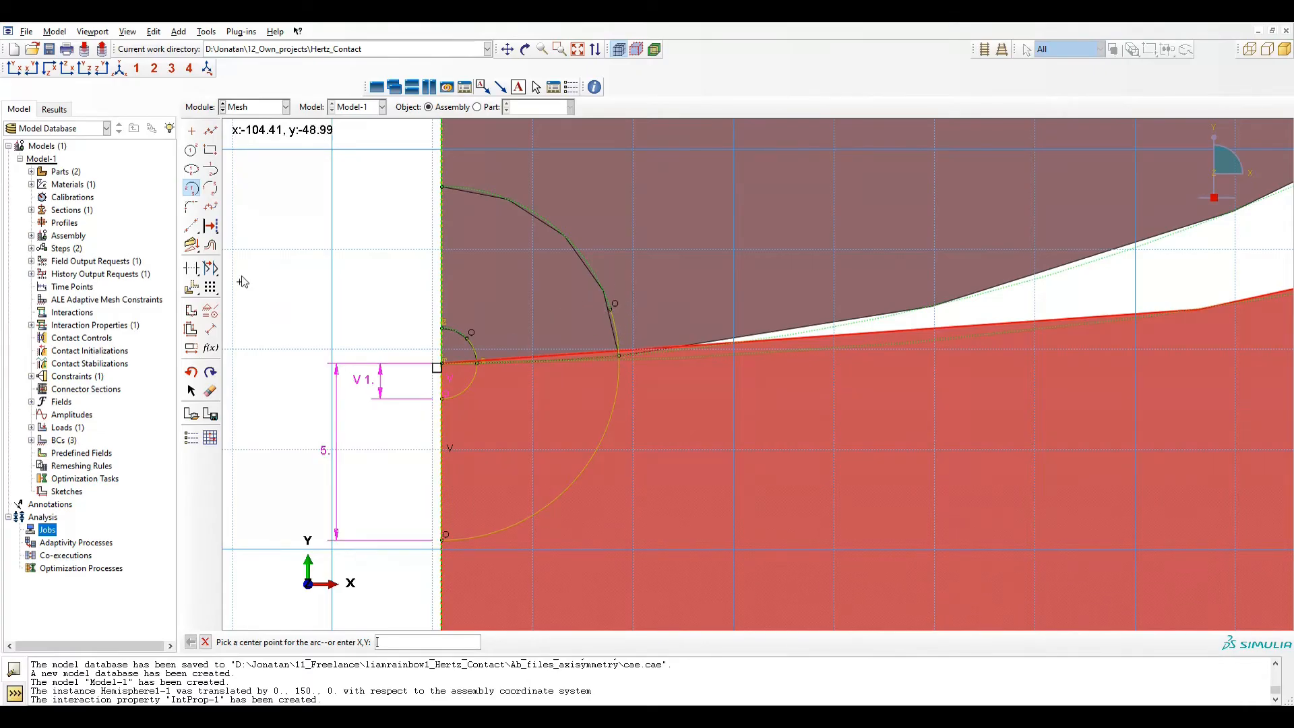
key("Escape")
left_click(325, 641)
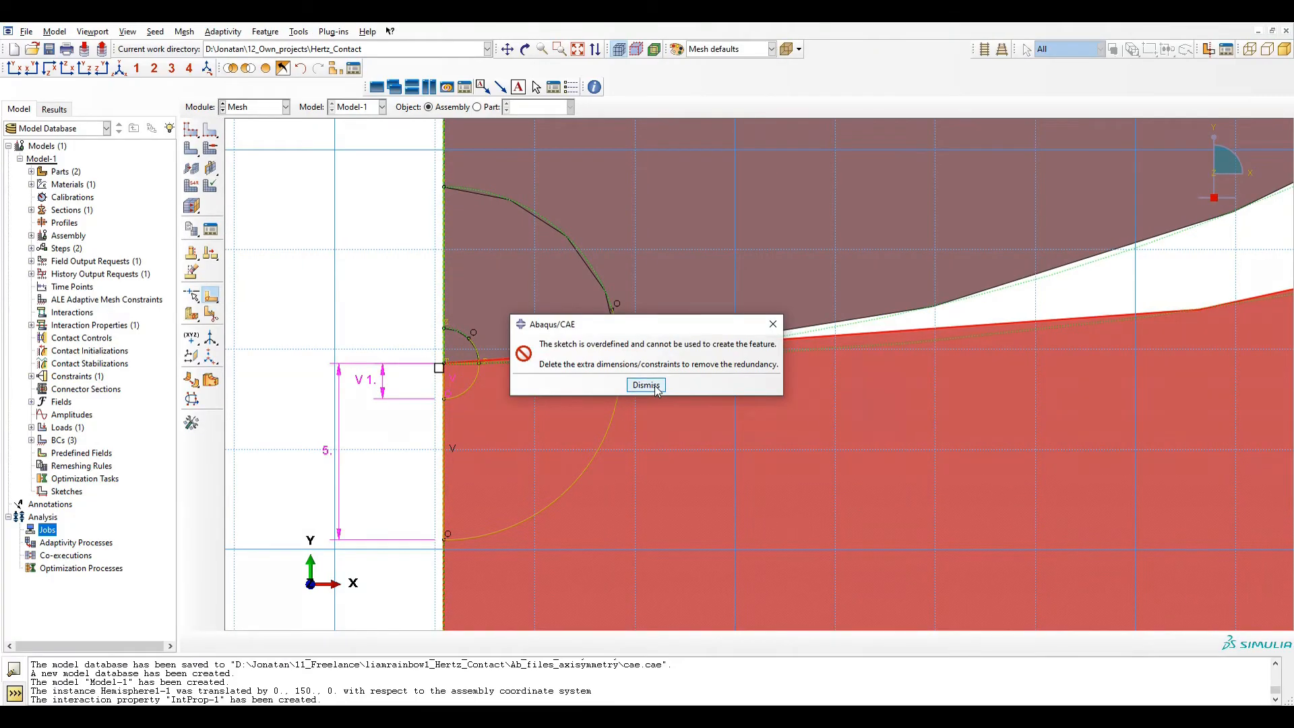
left_click(646, 385)
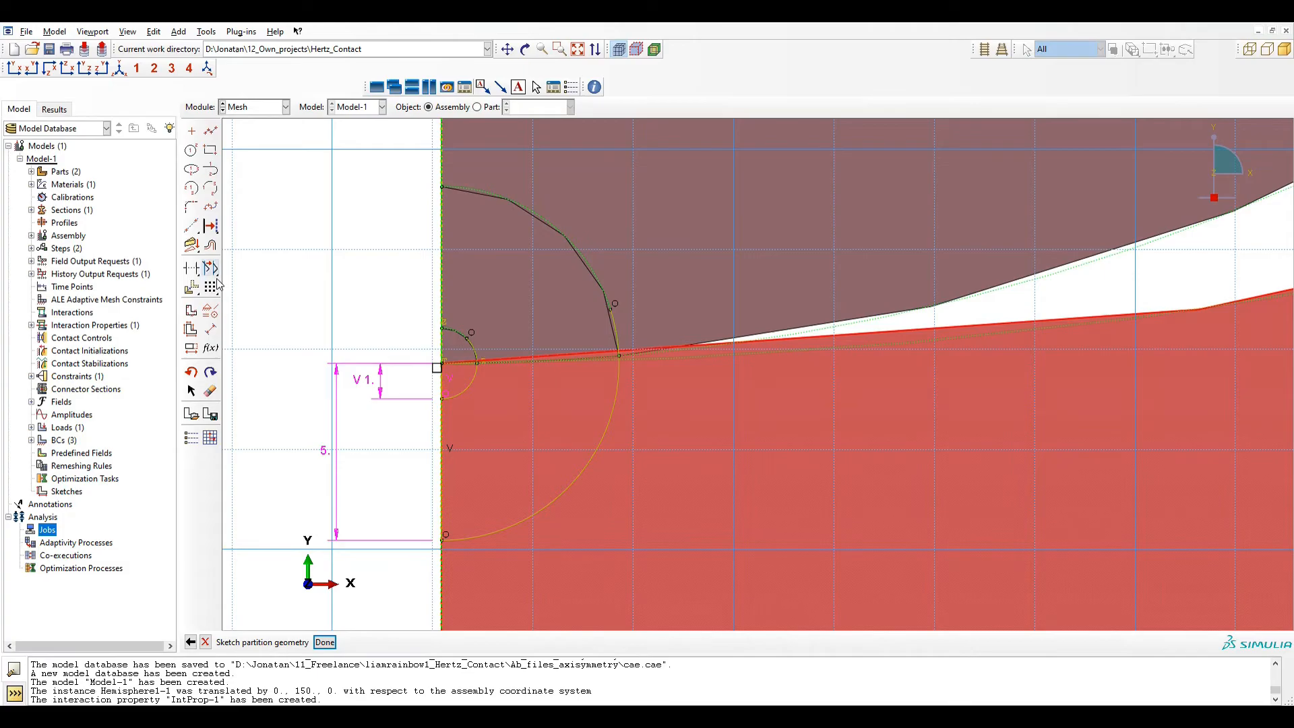
Step: Delete both arcs from the hollow hemisphere's partition sketch
left_click(211, 391)
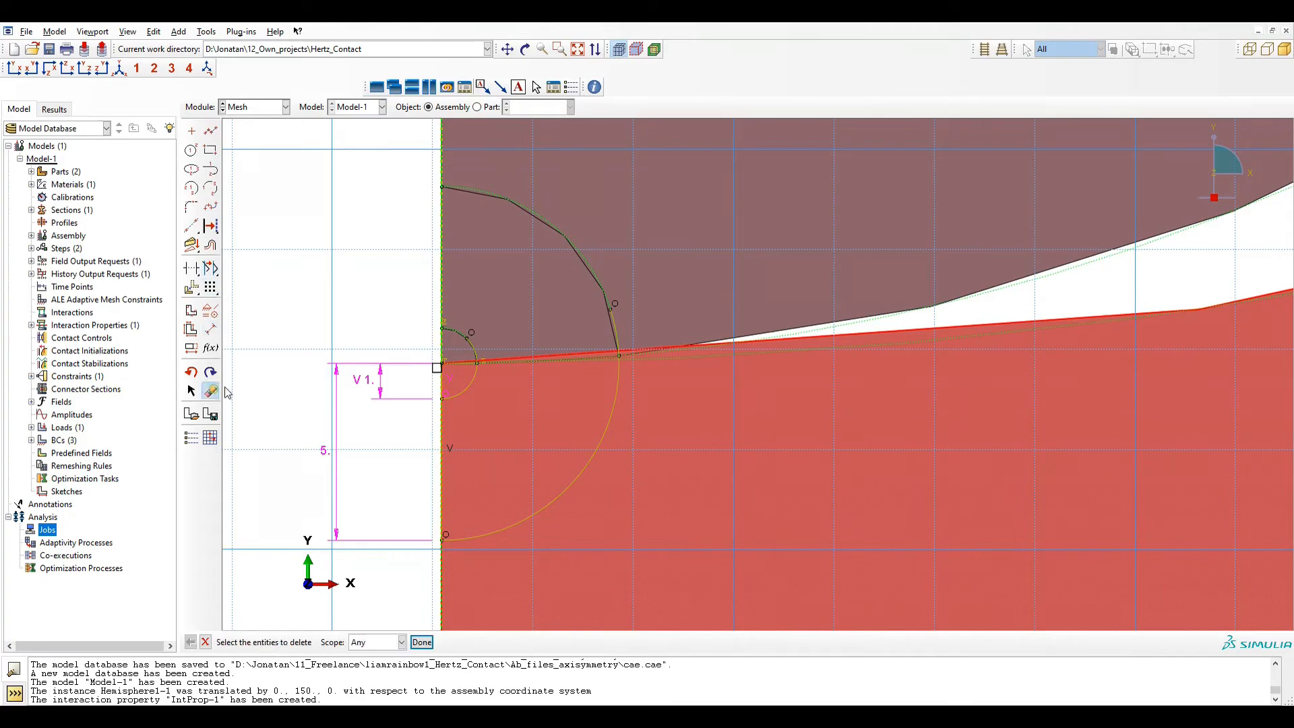
left_click(480, 375)
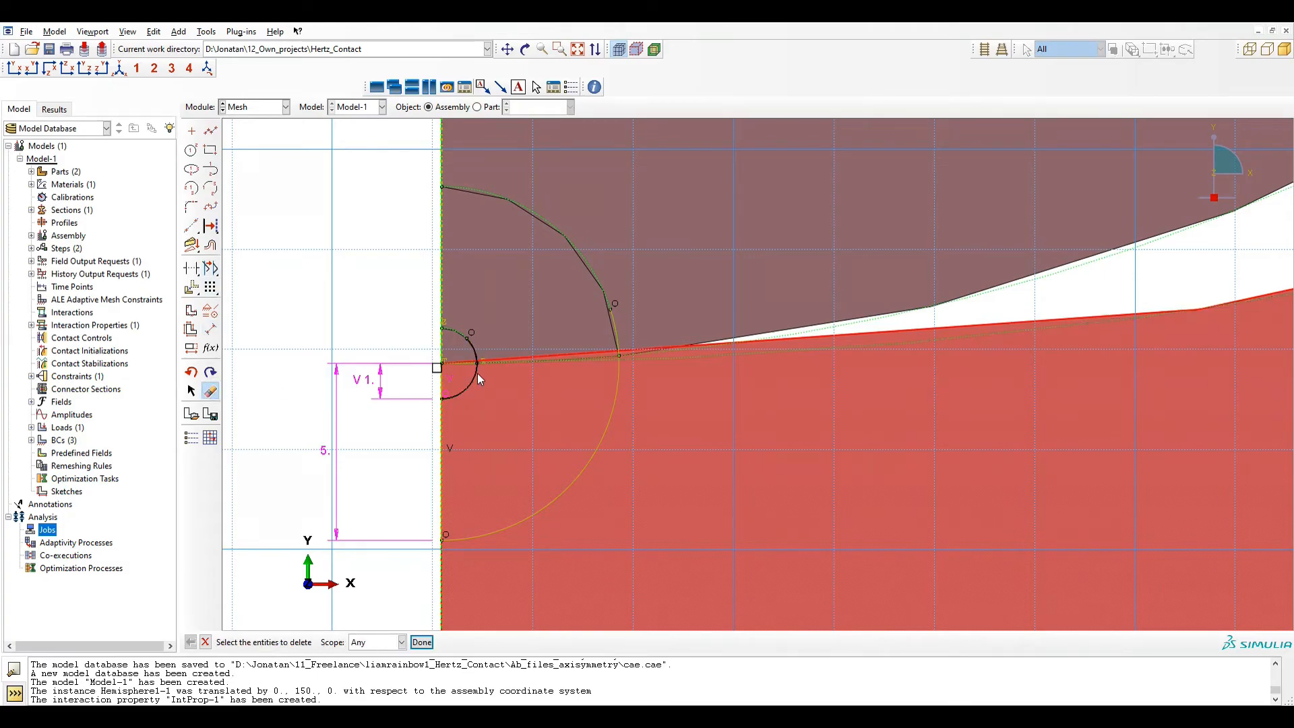
left_click(607, 423)
left_click(421, 642)
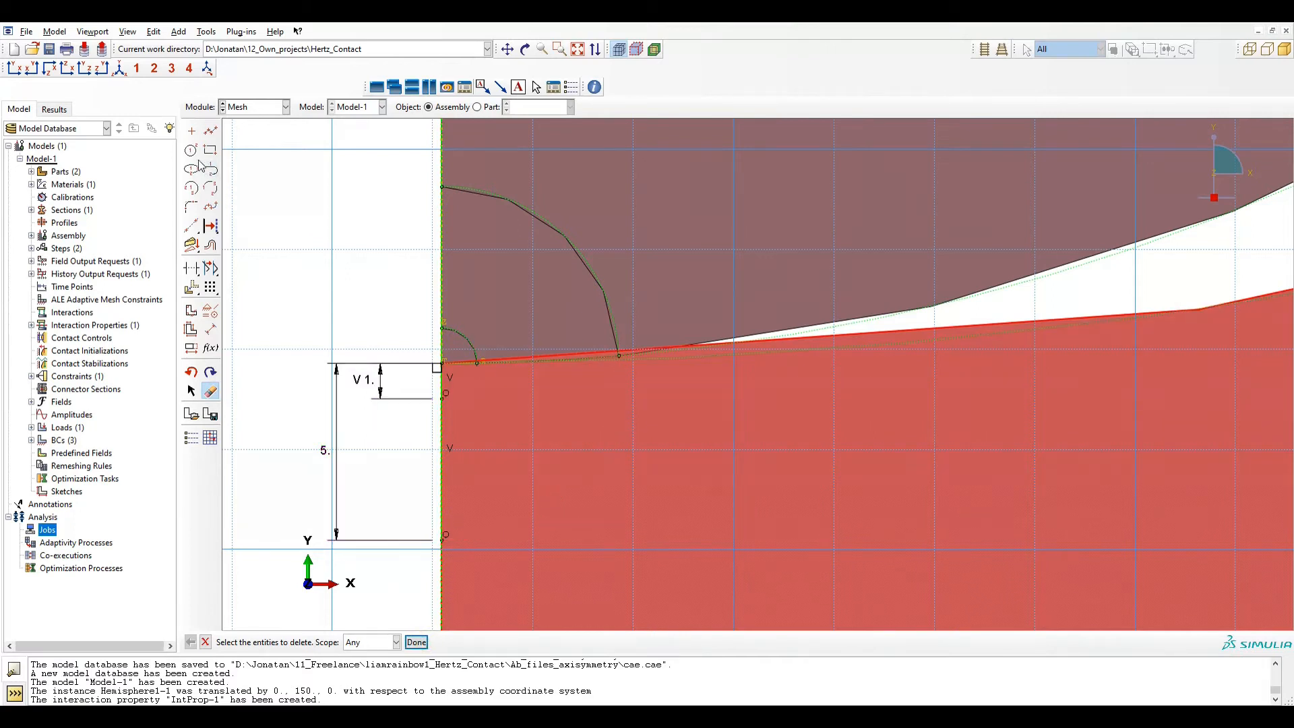
Step: Redraw the arcs of radius 1 and 5 centred on the contact point and complete the hollow hemisphere's partition
left_click(191, 188)
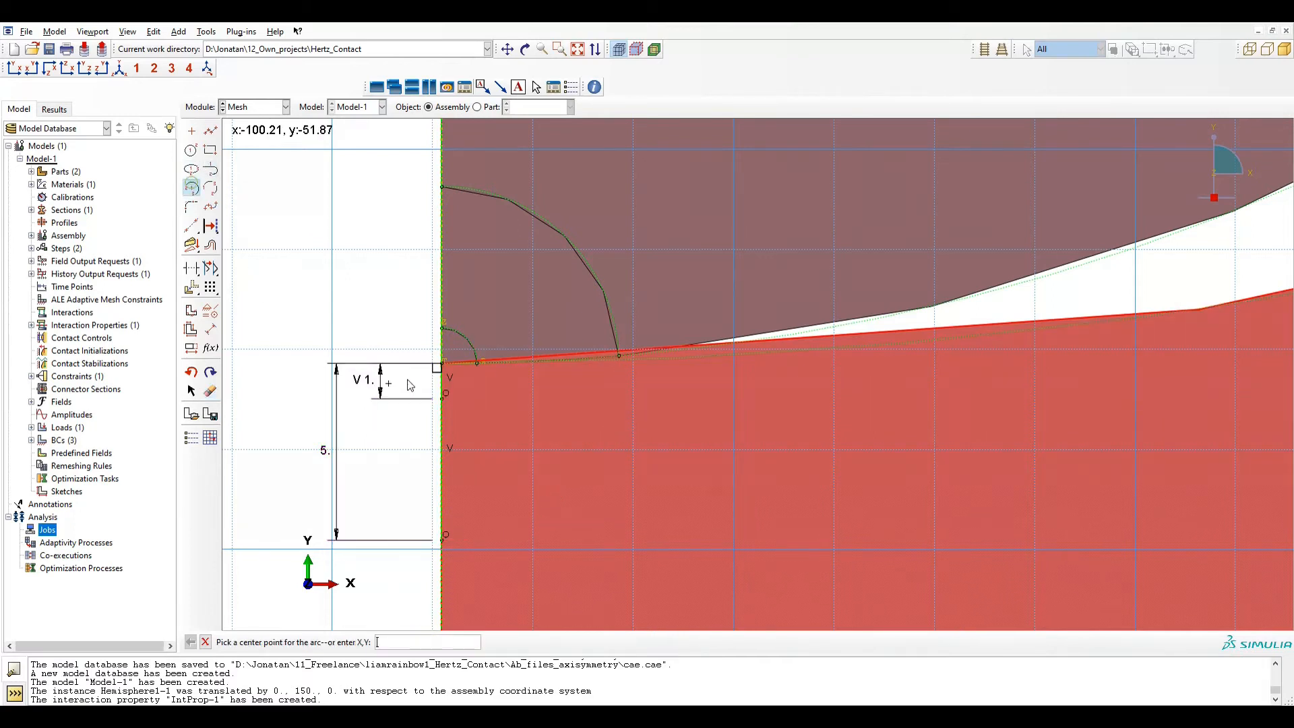
left_click(443, 399)
key("Escape")
left_click(325, 642)
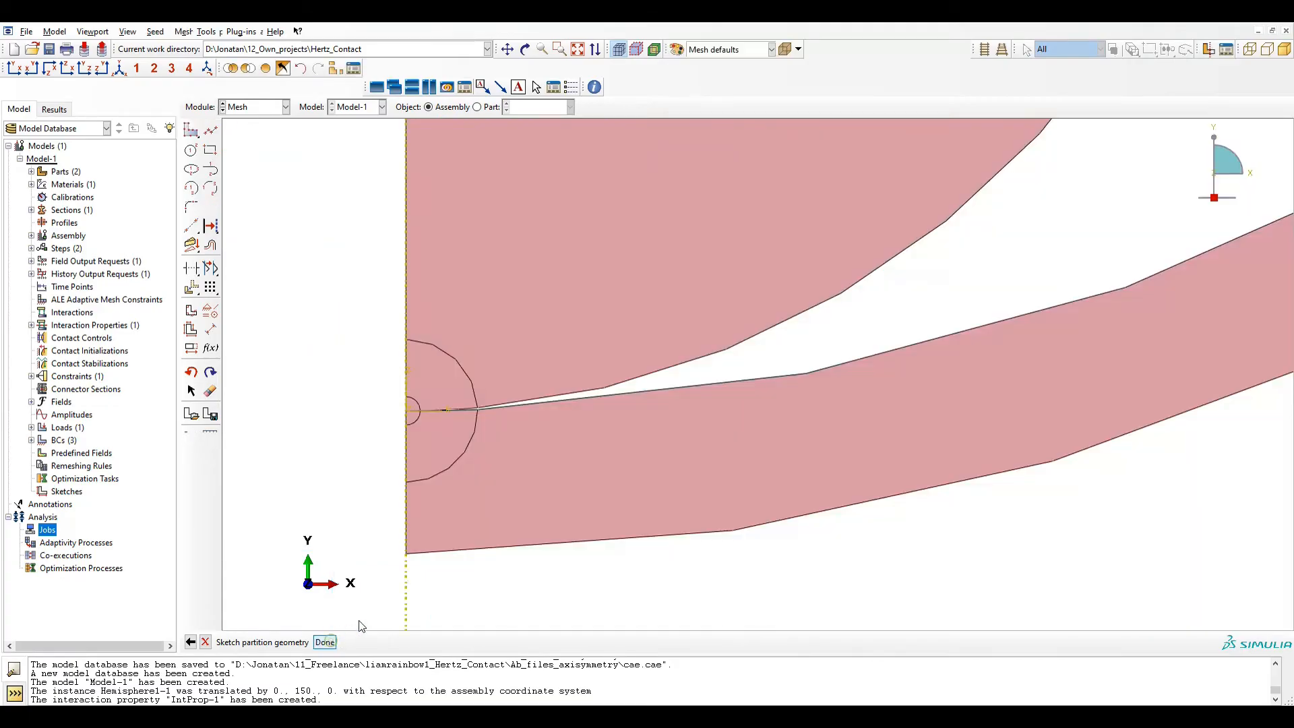
left_click(476, 436)
scroll(428, 409, "up", 5)
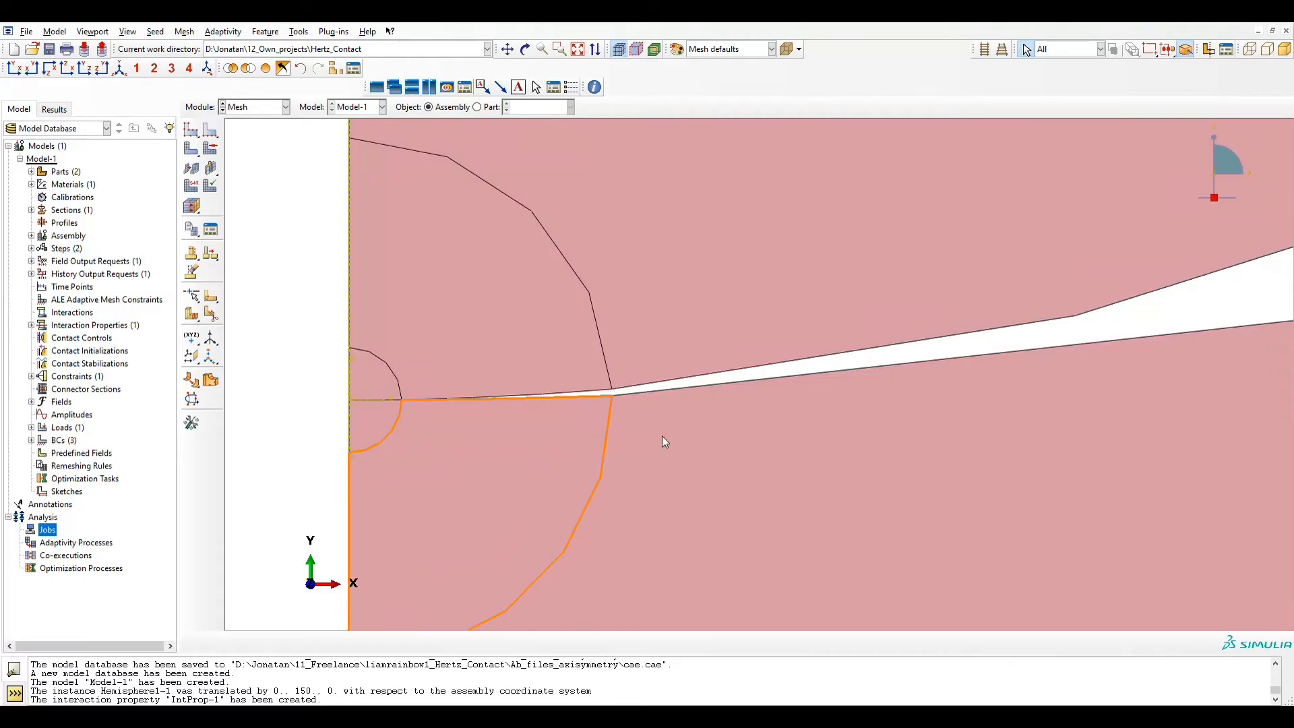
scroll(535, 426, "down", 6)
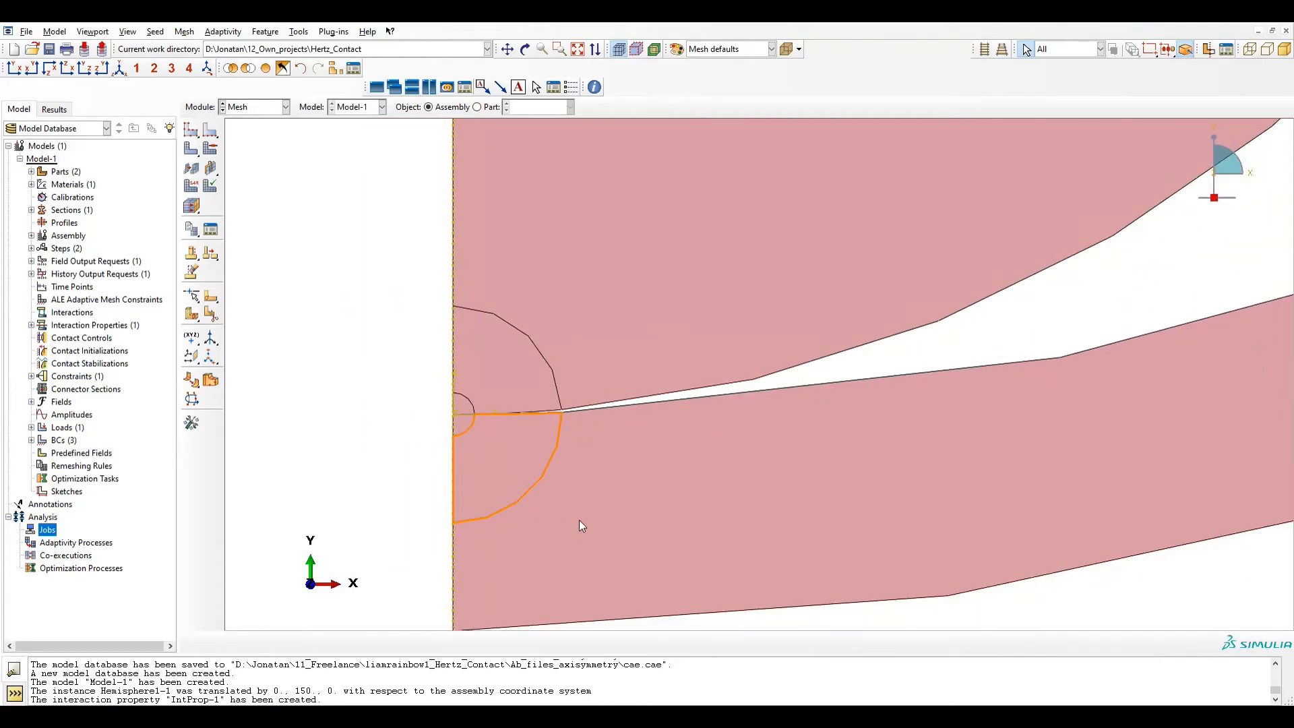
scroll(656, 507, "down", 2)
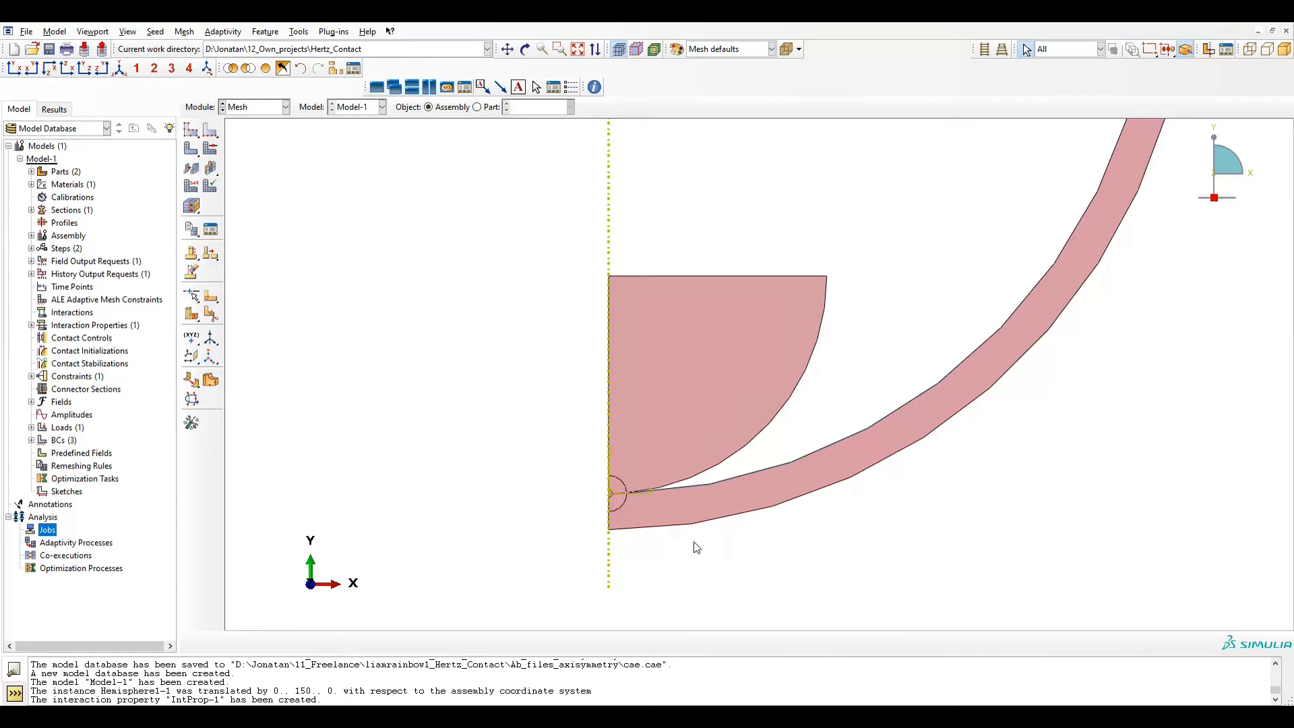
middle_click_drag(787, 535, 670, 506)
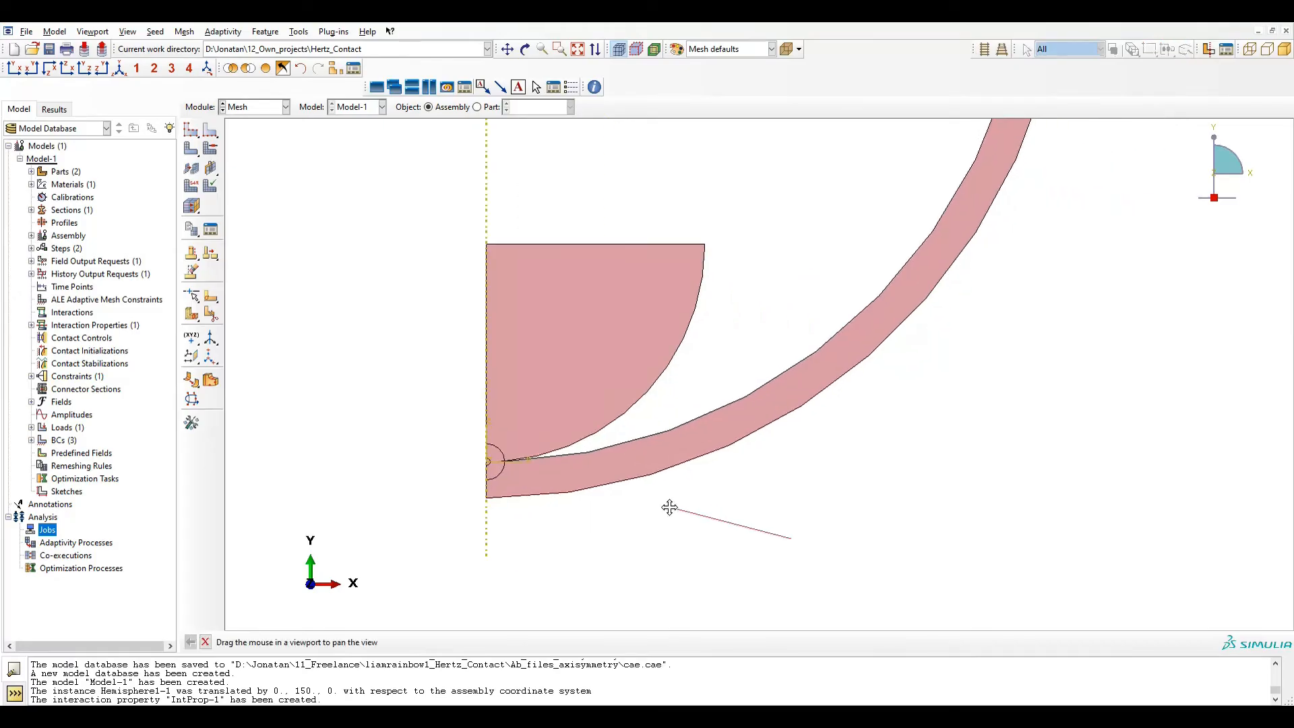
Step: Assign the Standard, linear Axisymmetric Stress element type with reduced integration (CAX4R) to all regions of both hemispheres
left_click(192, 188)
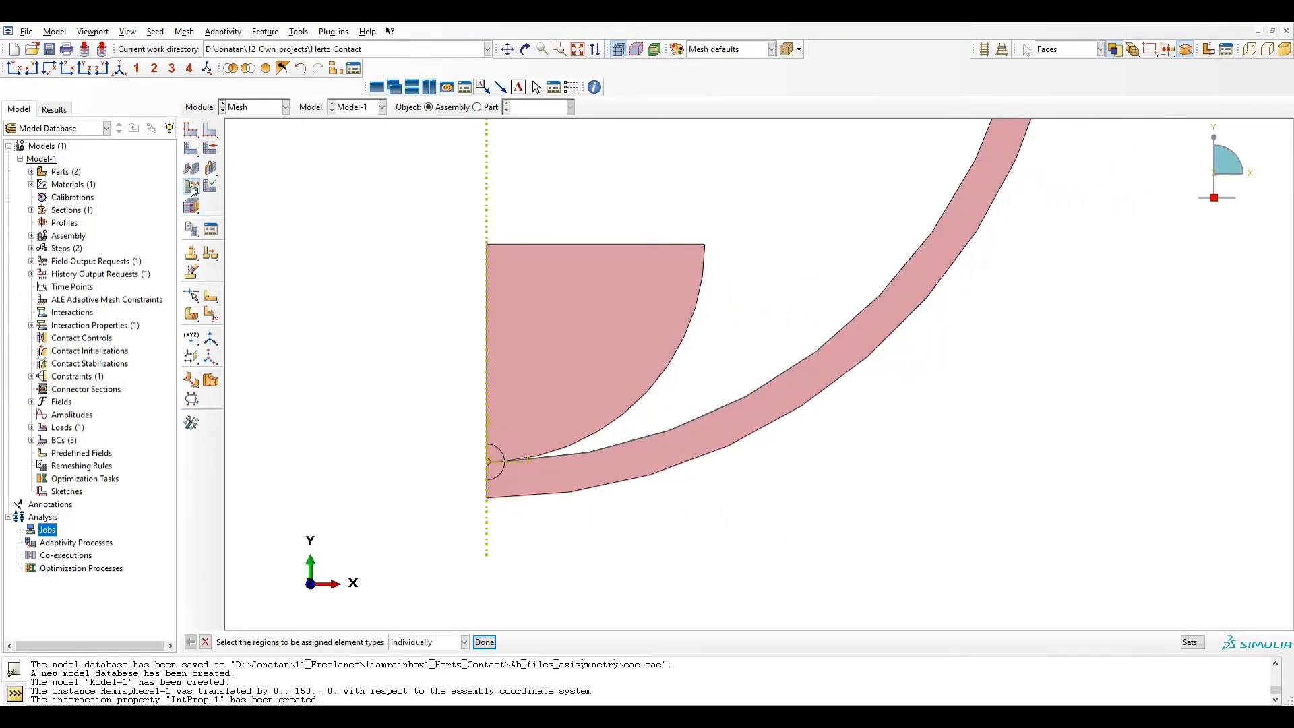
left_click_drag(424, 177, 961, 534)
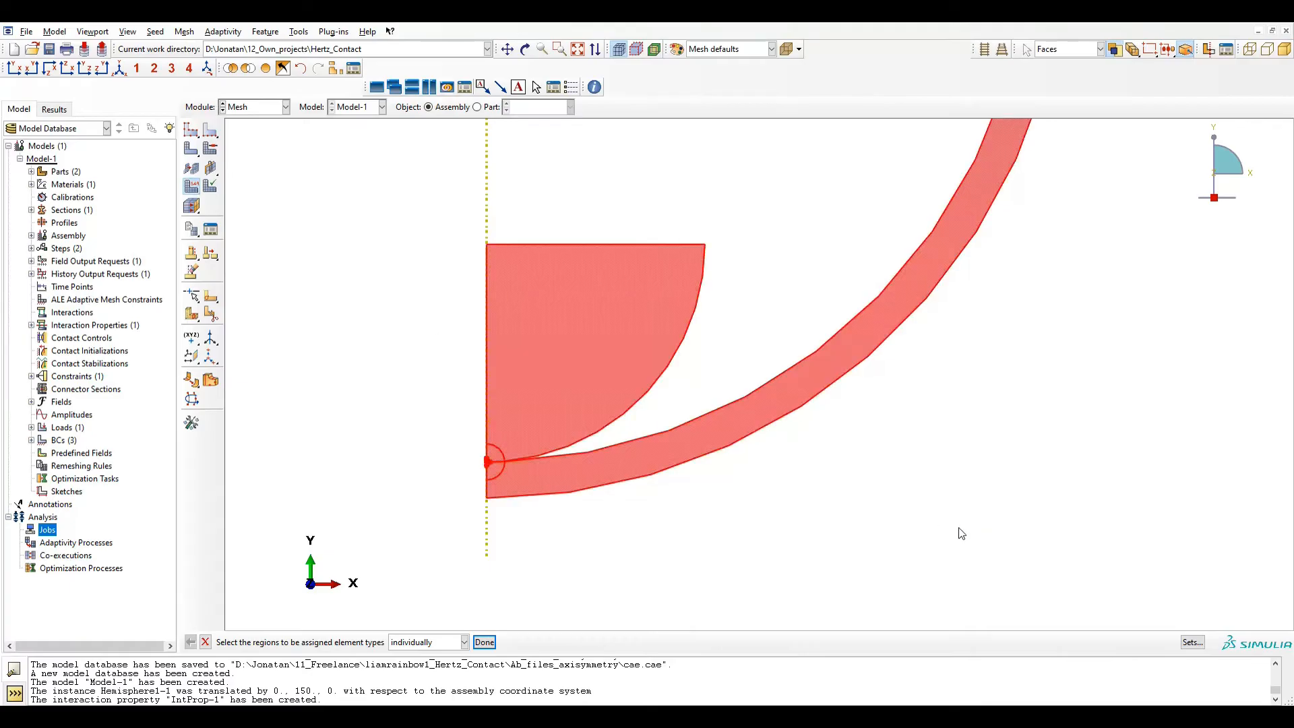
left_click(488, 642)
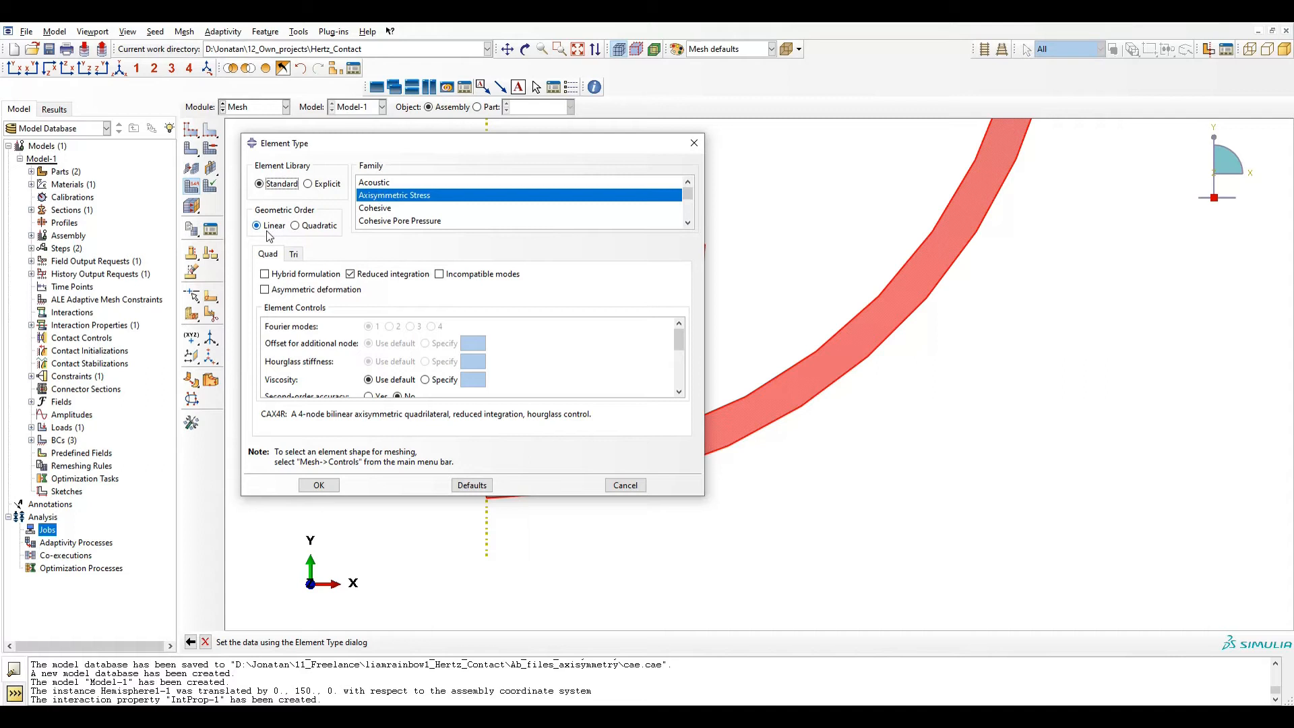
left_click(318, 484)
Step: Set the mesh controls of both hemispheres to Quad elements with the Free technique and the Medial axis algorithm
left_click(211, 149)
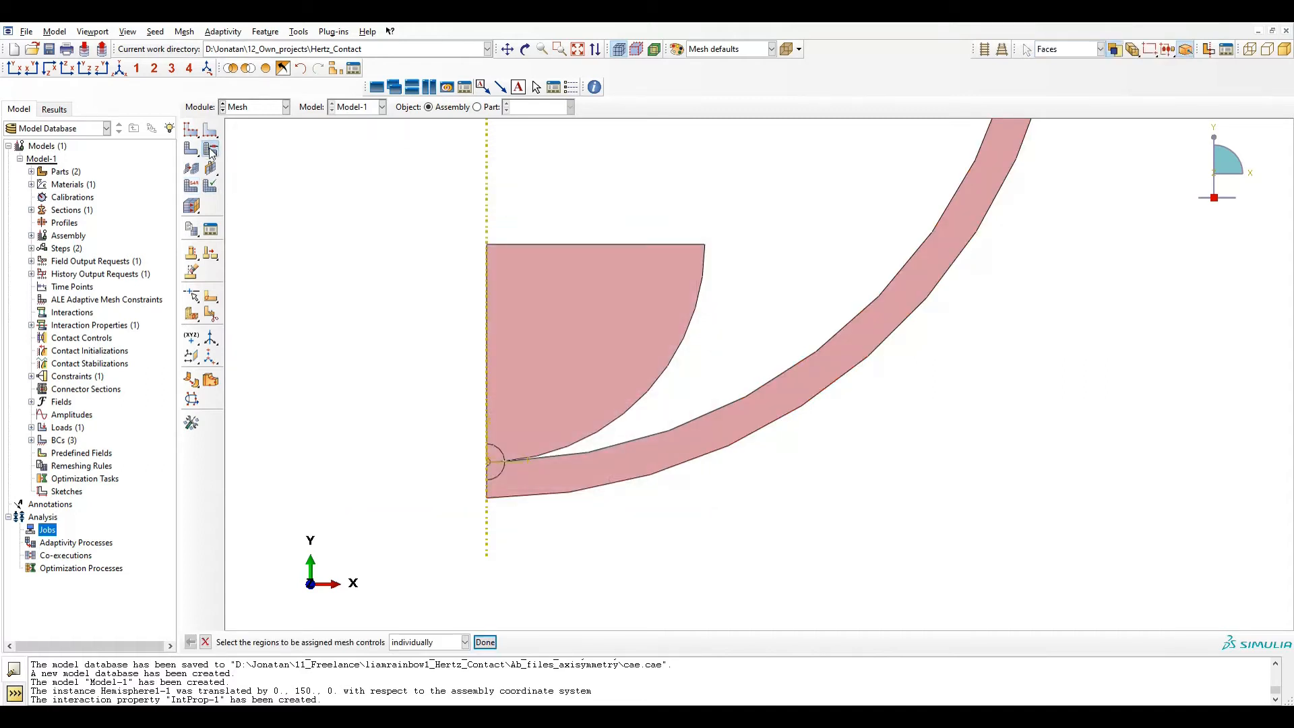
left_click_drag(413, 208, 800, 514)
left_click(485, 642)
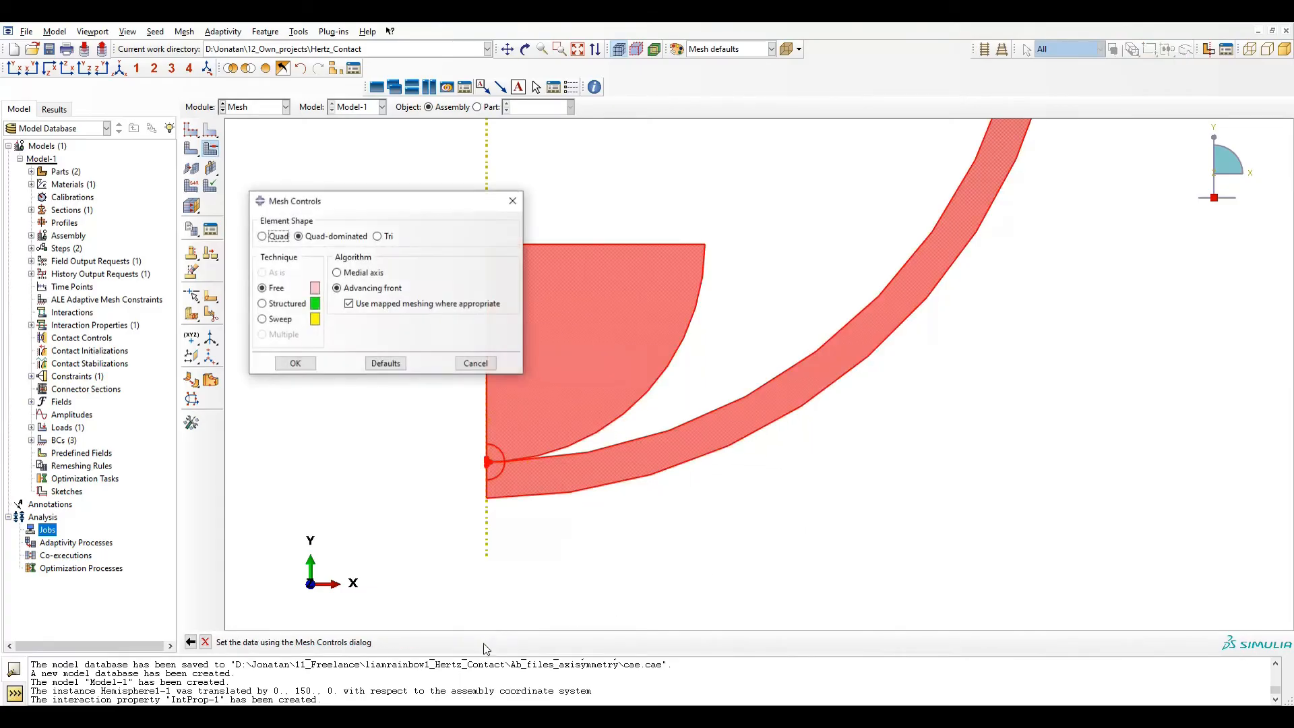
left_click(276, 236)
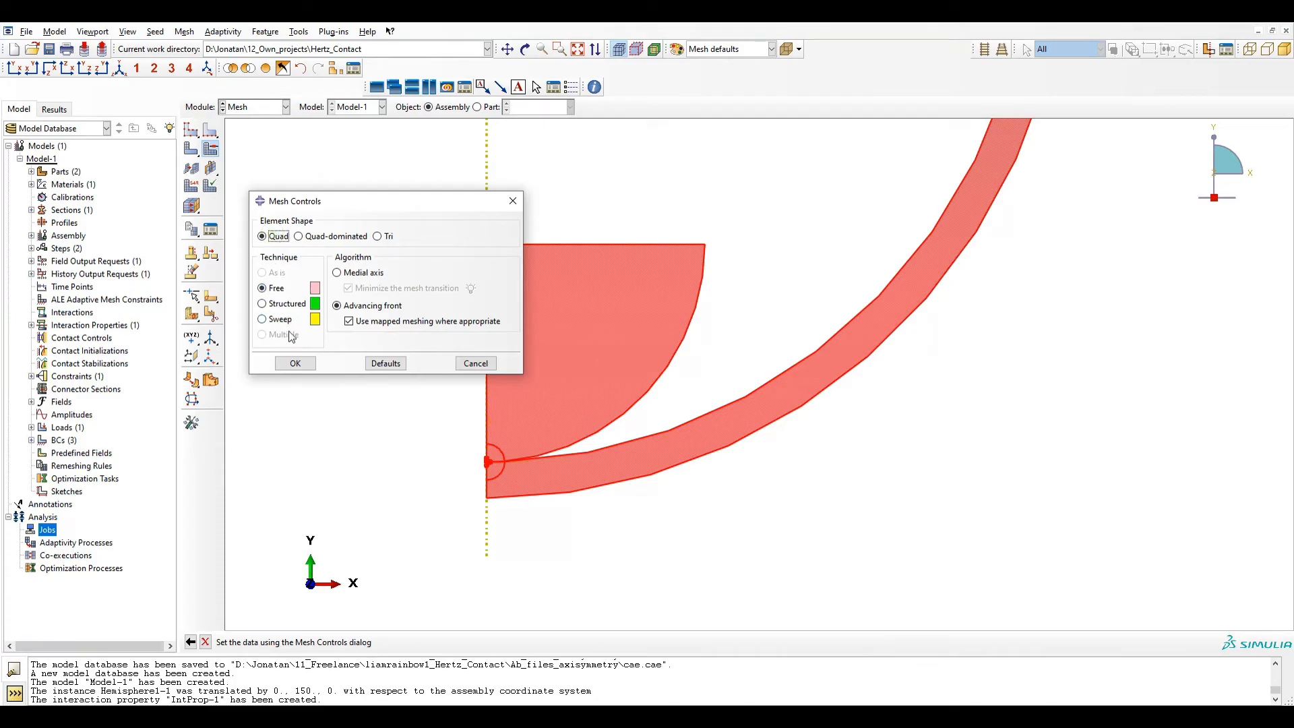
left_click(364, 273)
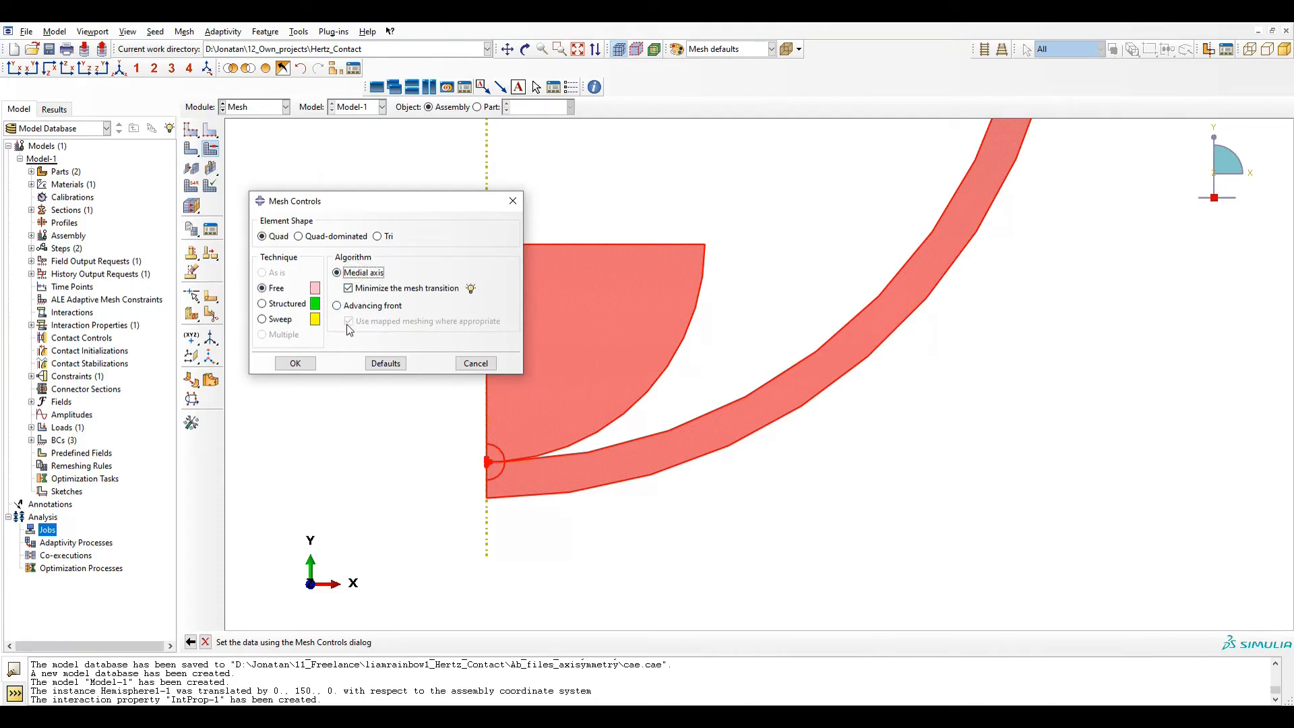
left_click(308, 364)
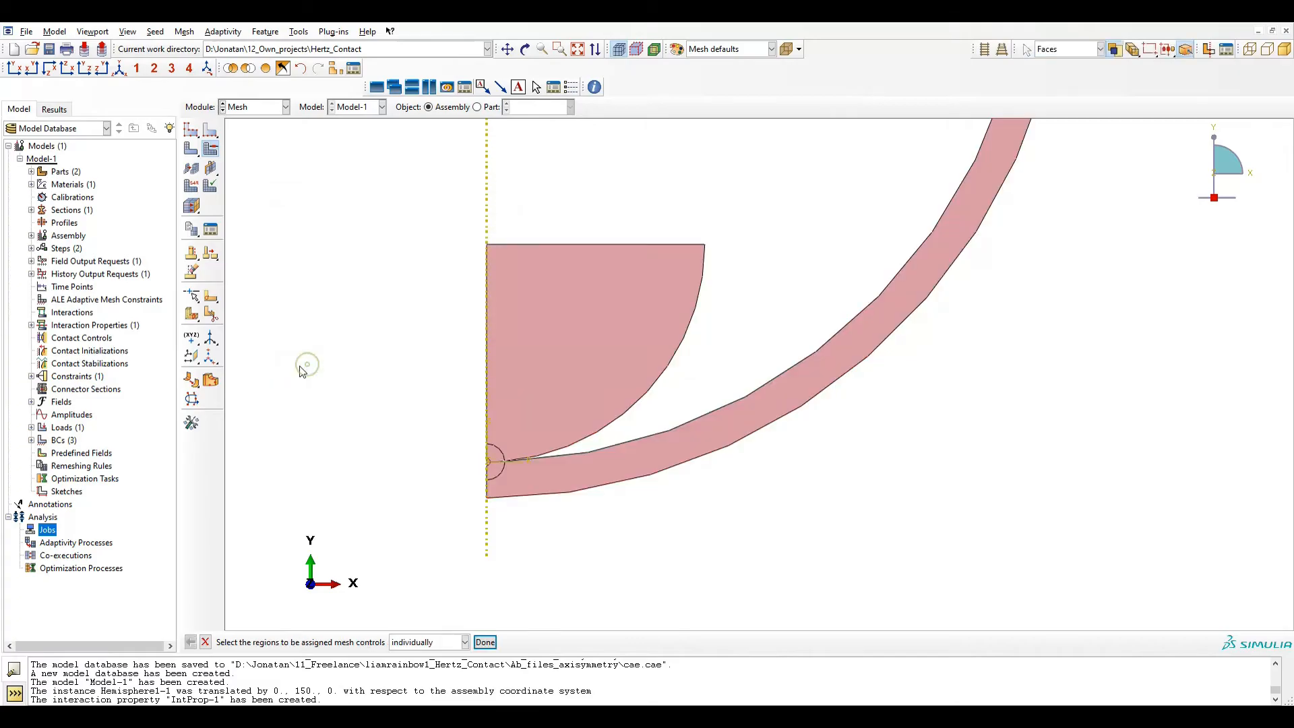
key("Escape")
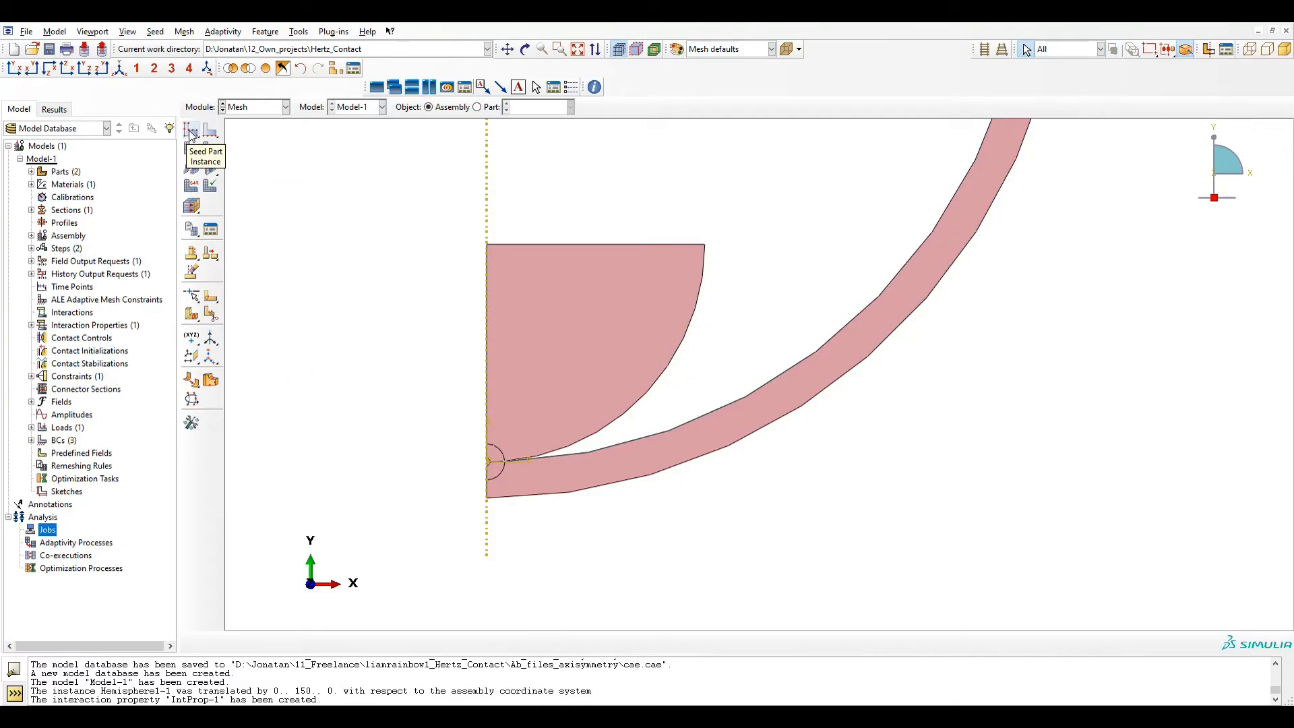
Step: Seed both hemisphere instances with an approximate global size of 2
left_click(191, 134)
left_click_drag(415, 206, 809, 568)
left_click(419, 641)
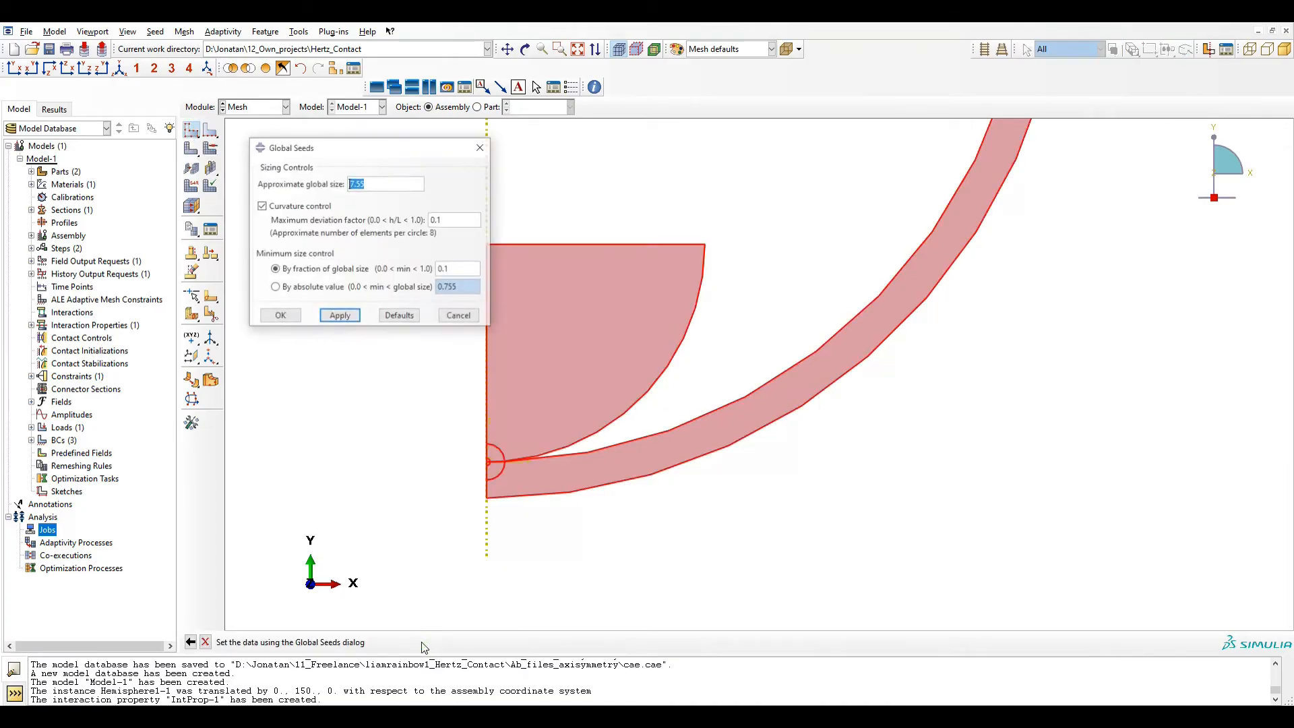
type("1")
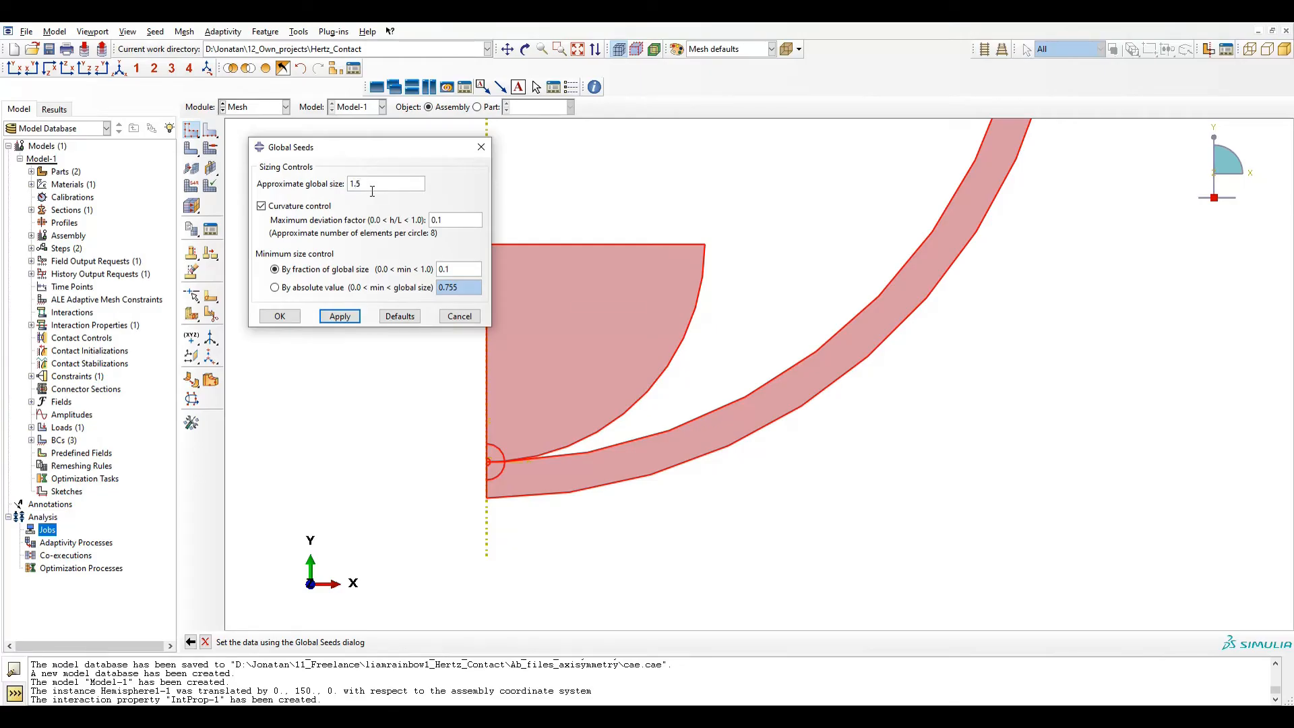
type(".5")
left_click_drag(359, 184, 237, 218)
left_click(345, 318)
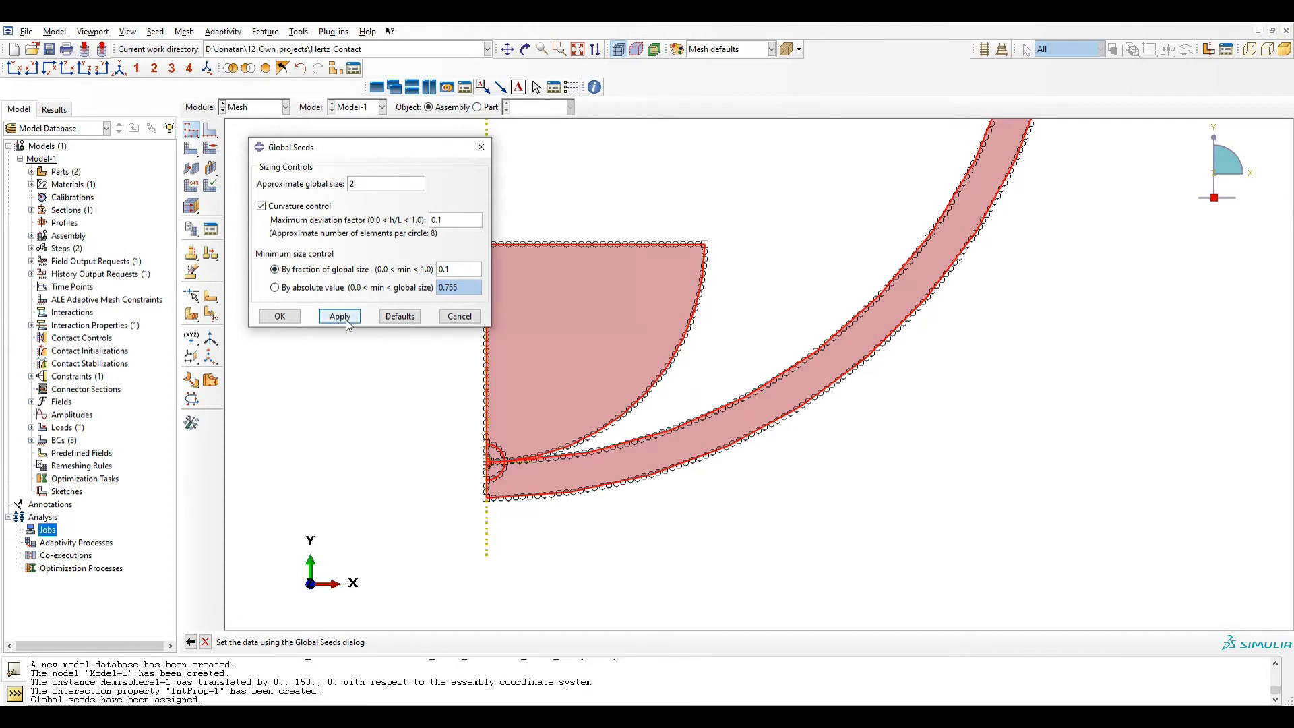
left_click(297, 317)
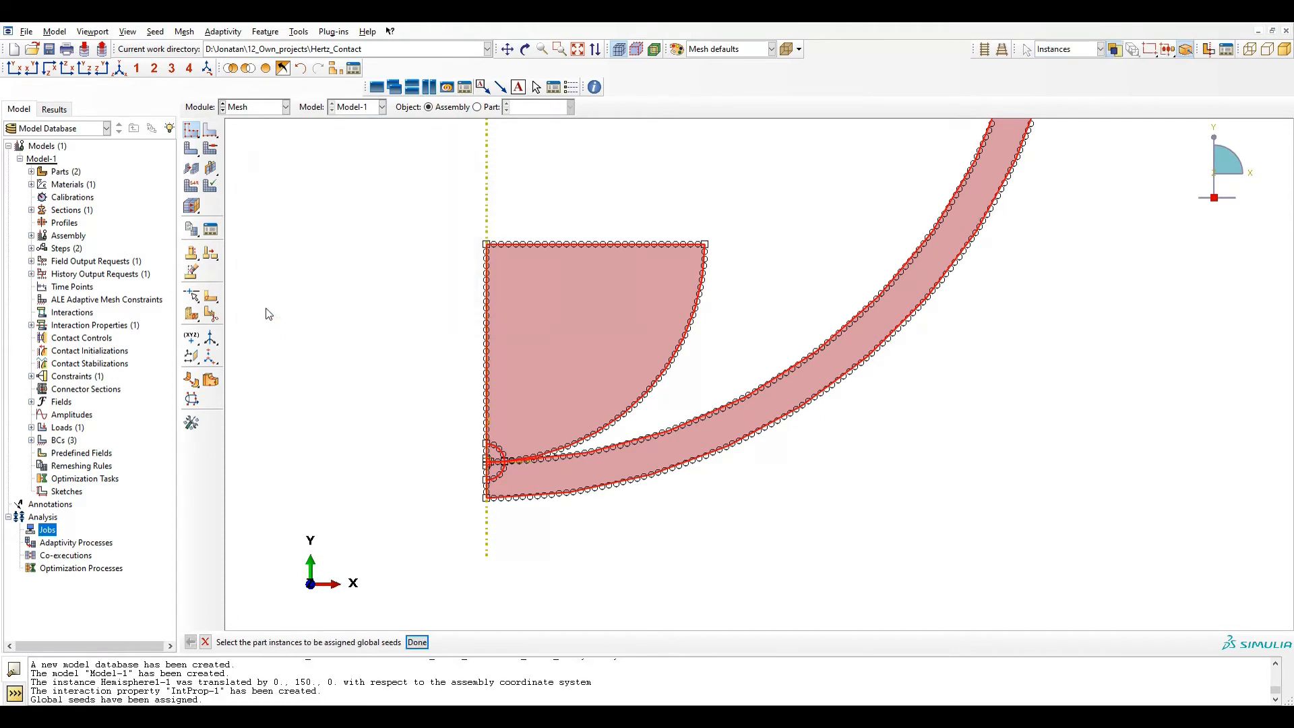
scroll(516, 519, "down", 4)
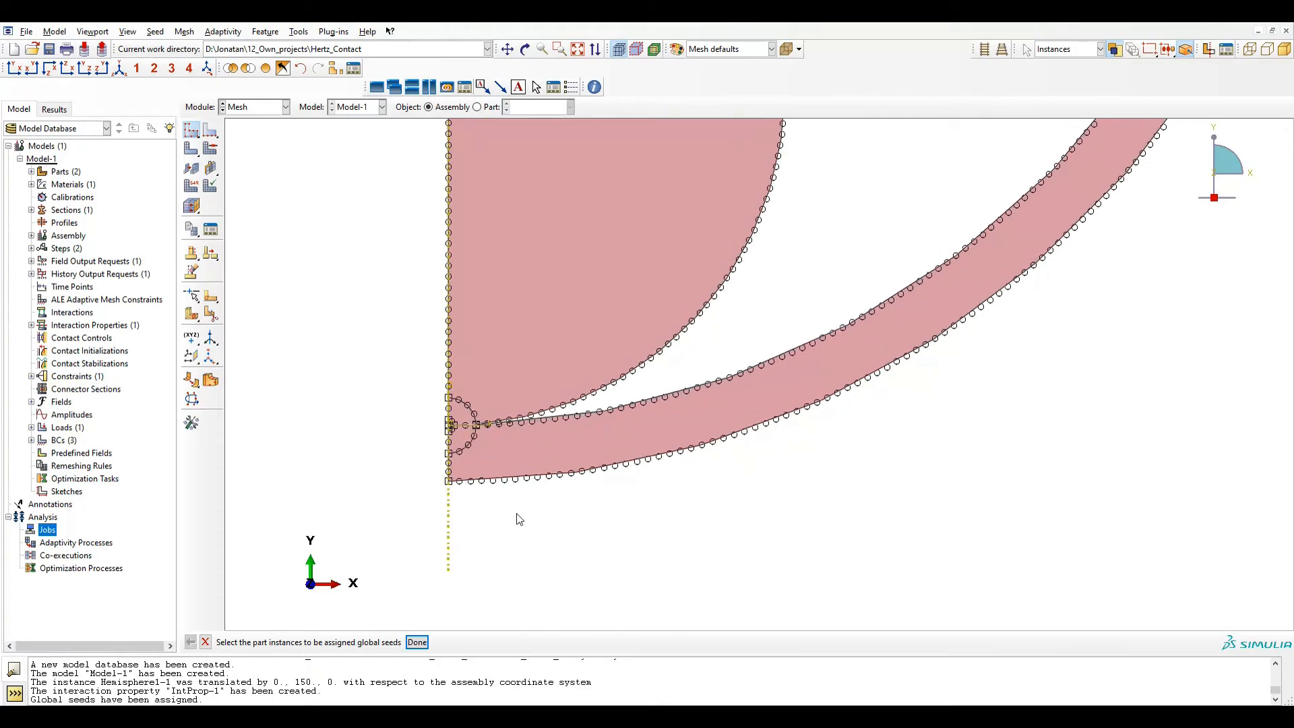
scroll(443, 407, "down", 3)
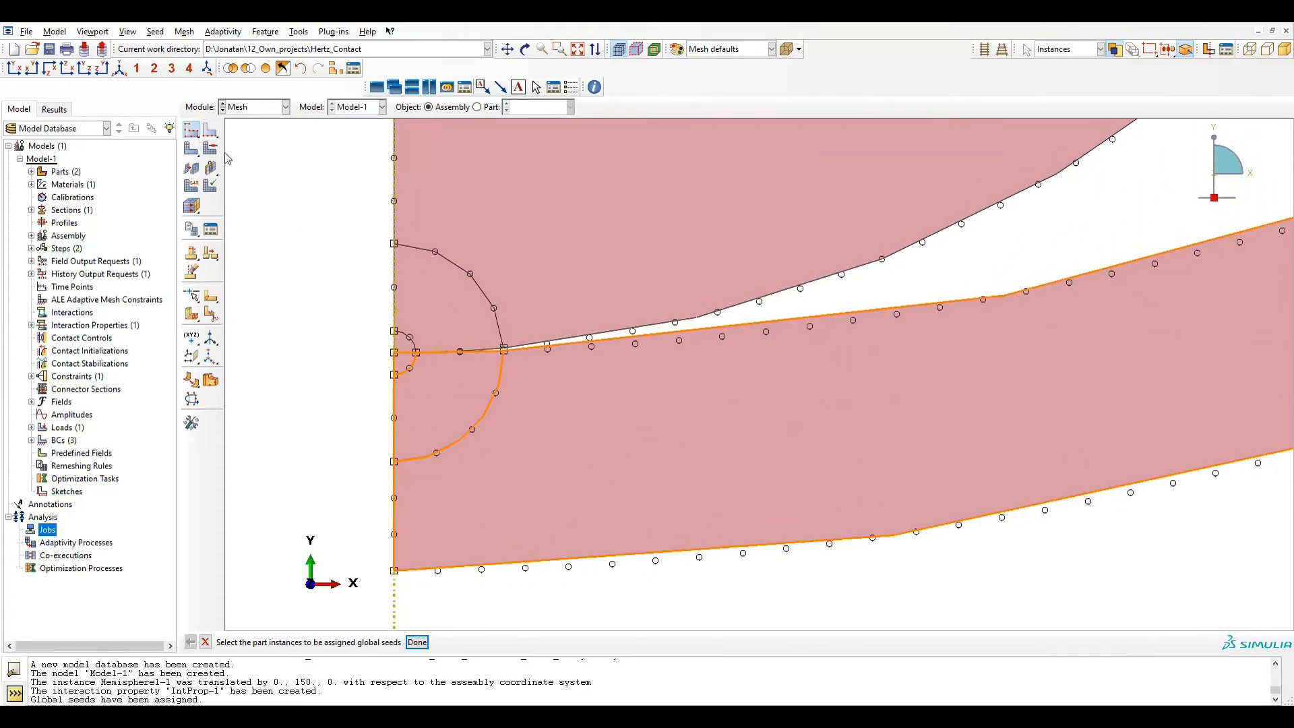
left_click(211, 132)
left_click(211, 132)
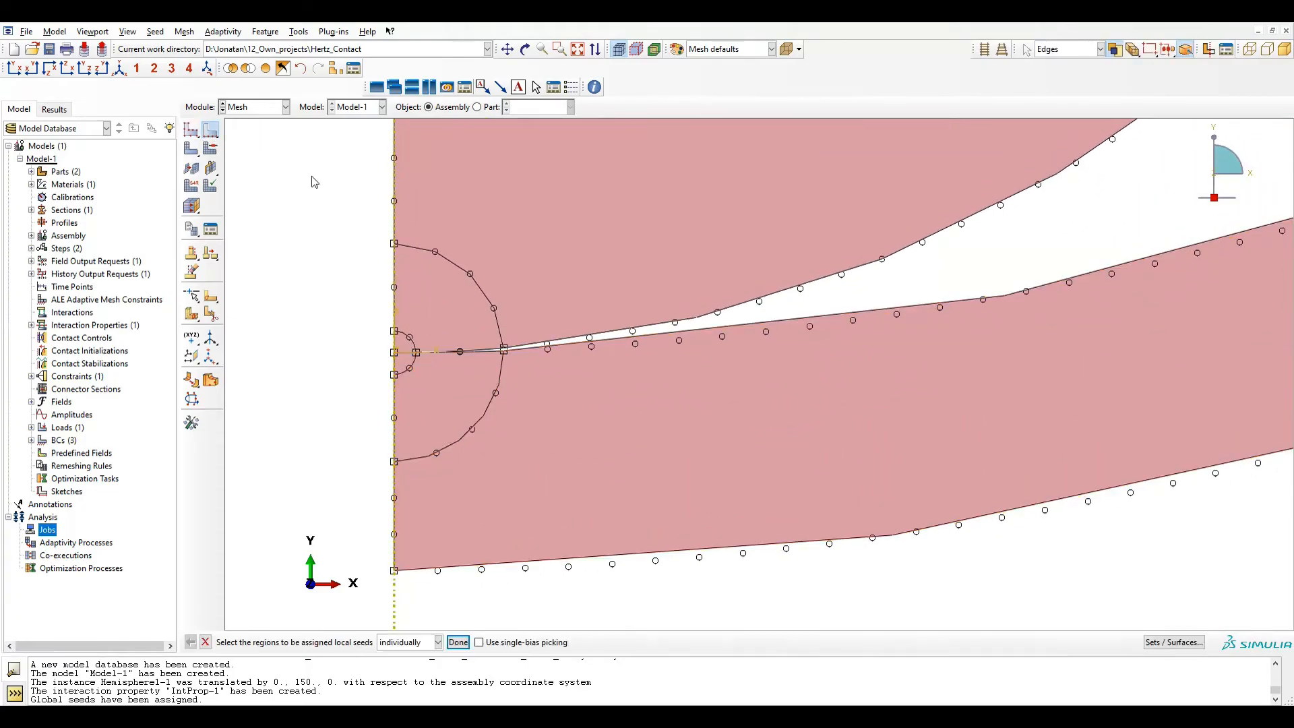
left_click(395, 313)
left_click(494, 351, "shift")
left_click(503, 370, "shift")
left_click(404, 372, "shift")
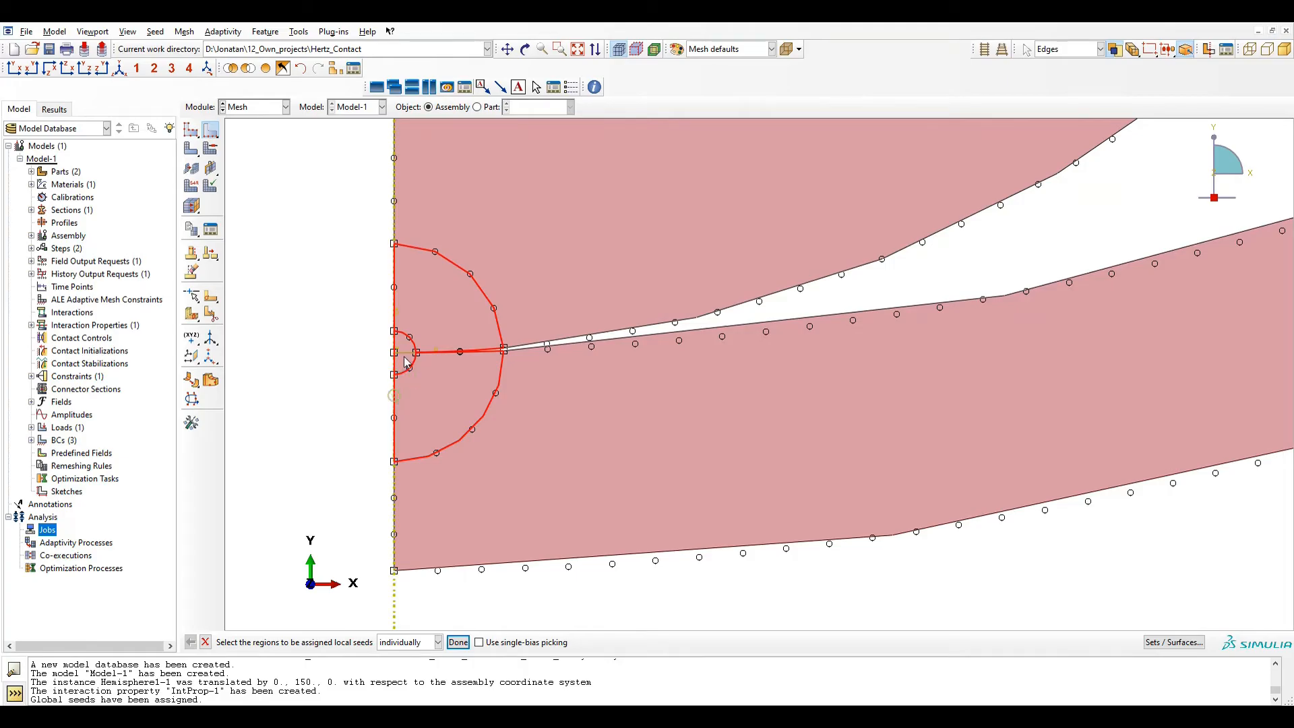
scroll(404, 354, "up", 5)
scroll(543, 350, "up", 5)
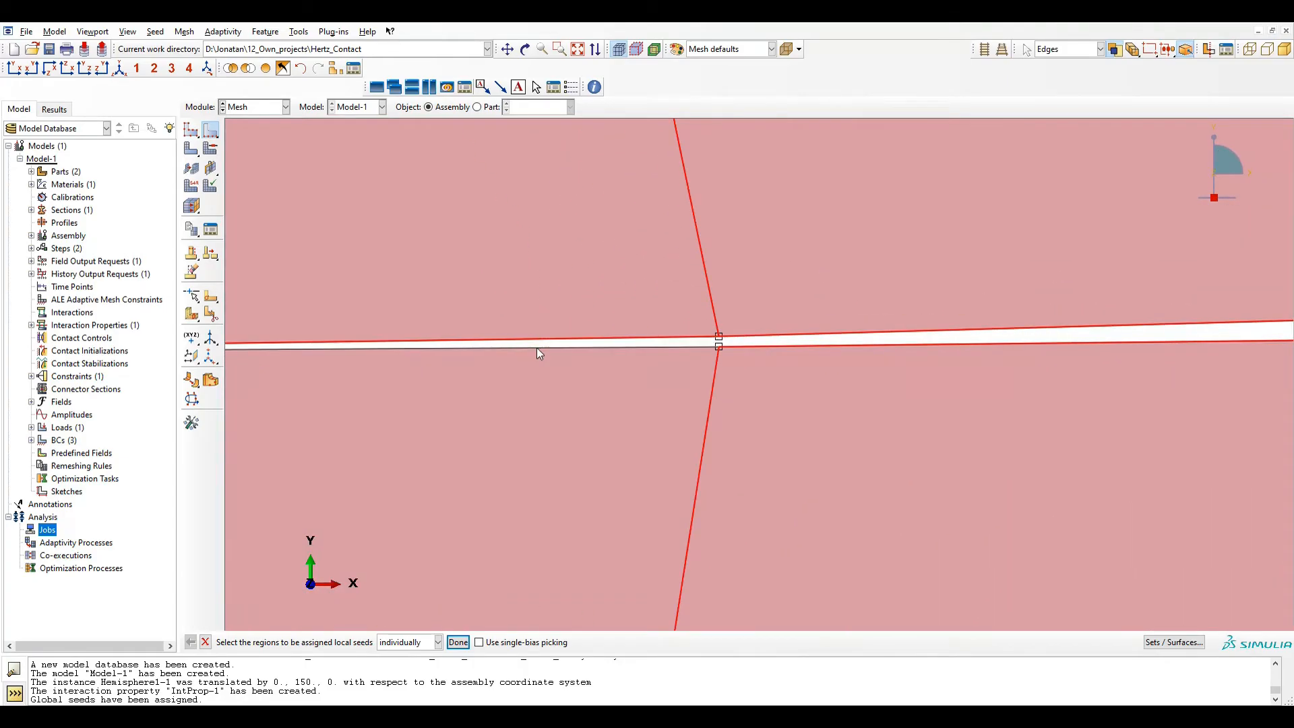
scroll(536, 348, "down", 4)
scroll(565, 367, "down", 6)
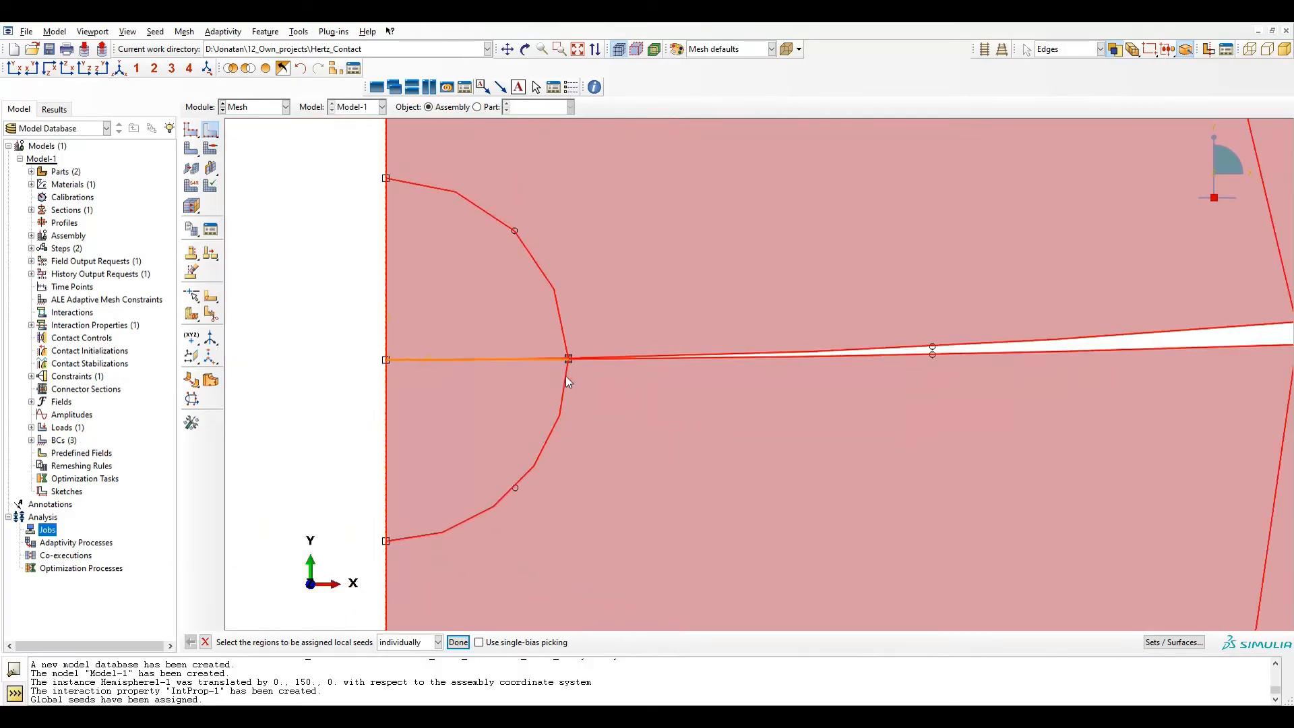
left_click(457, 642)
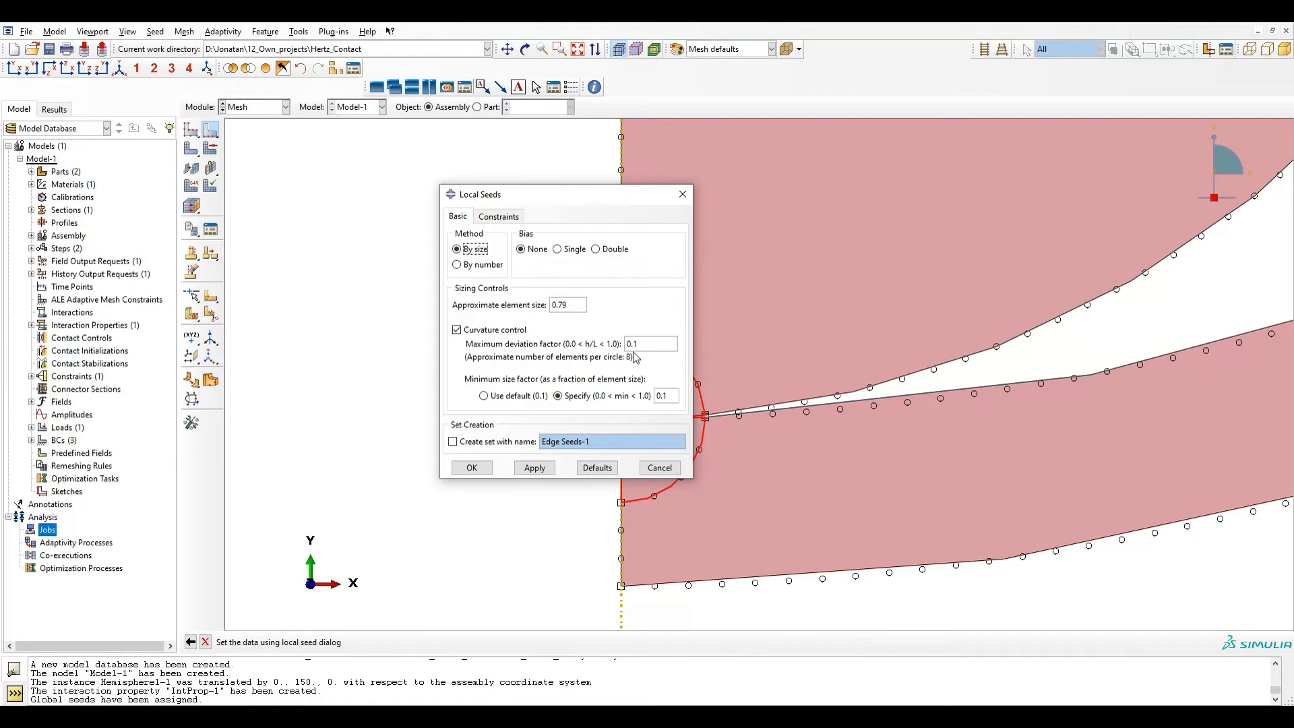
left_click(682, 194)
Step: Assign local seeds of size 0.01 to the edges of the inner partition around the contact point on both hemispheres, including its arcs
scroll(814, 490, "up", 5)
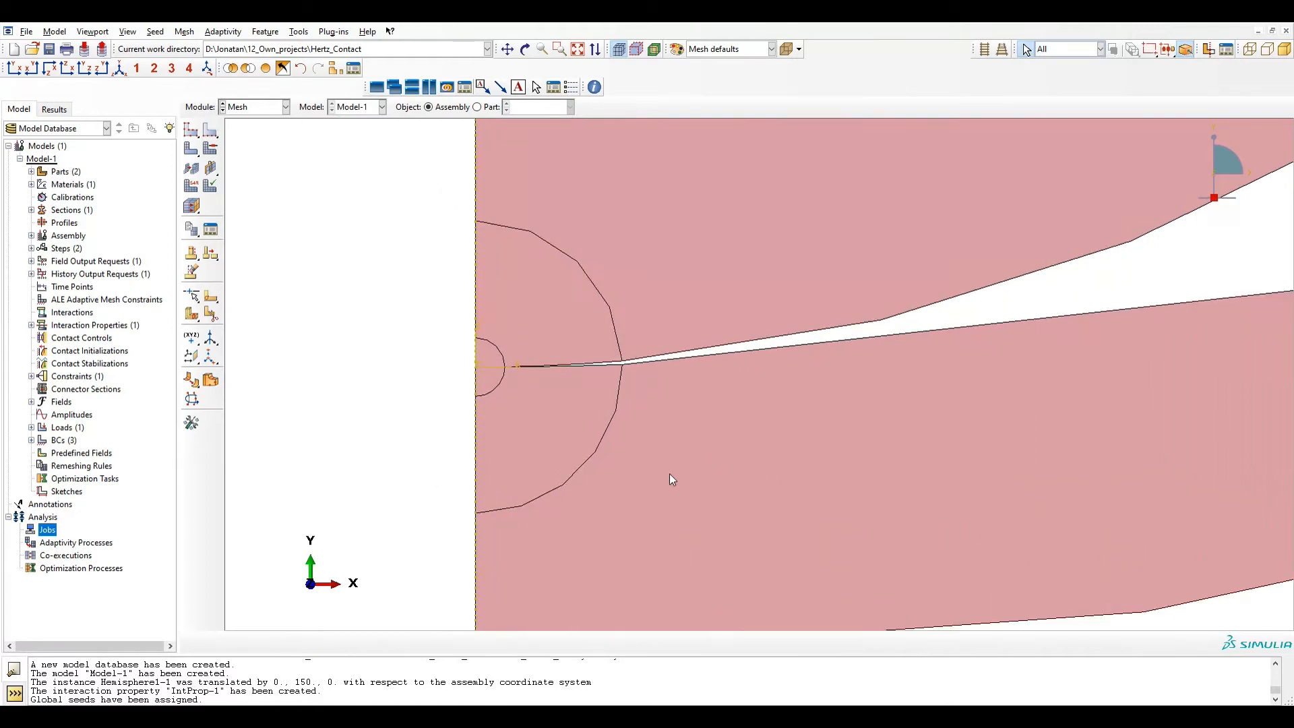
scroll(494, 384, "up", 4)
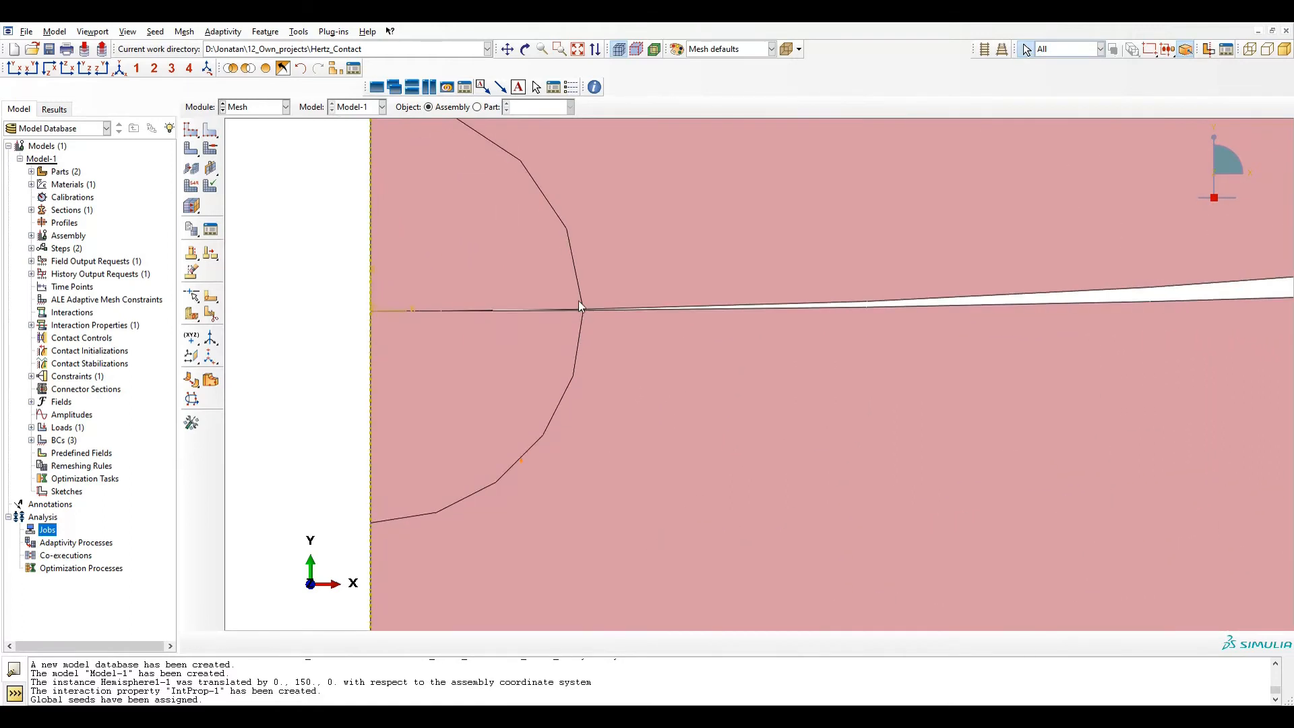
scroll(567, 309, "up", 3)
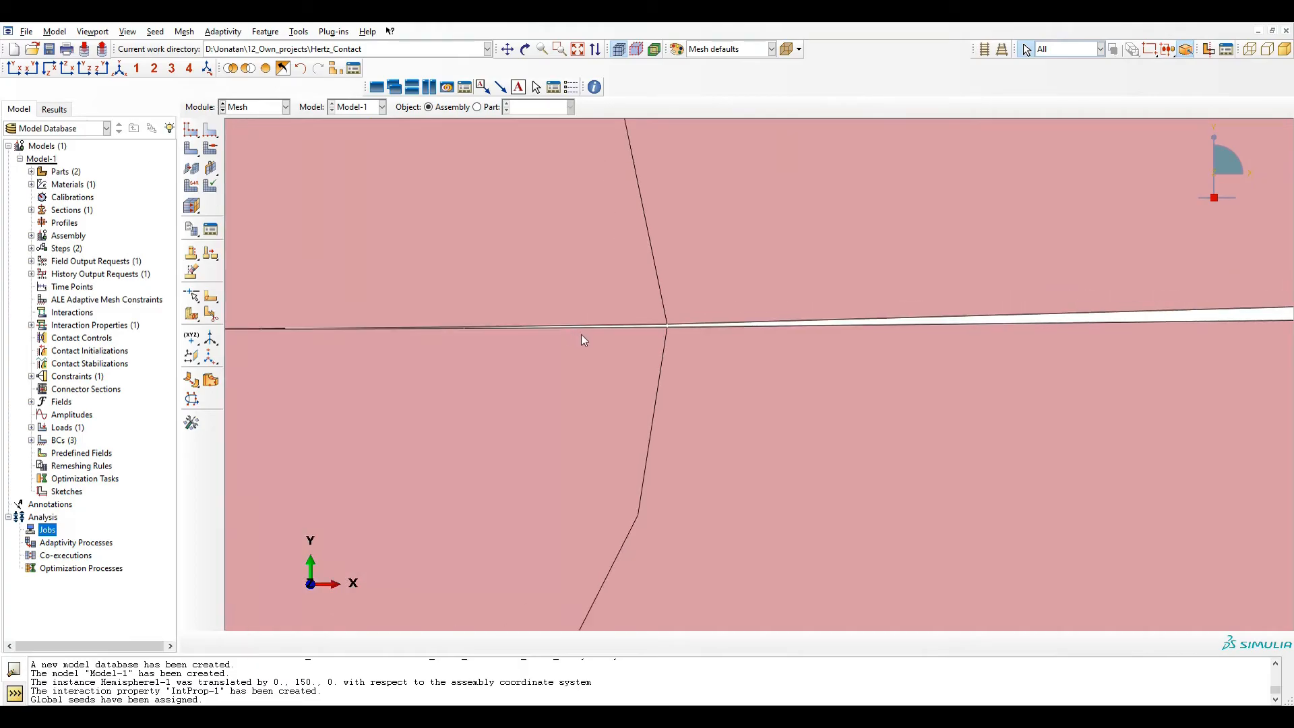
left_click(210, 130)
scroll(641, 329, "up", 1)
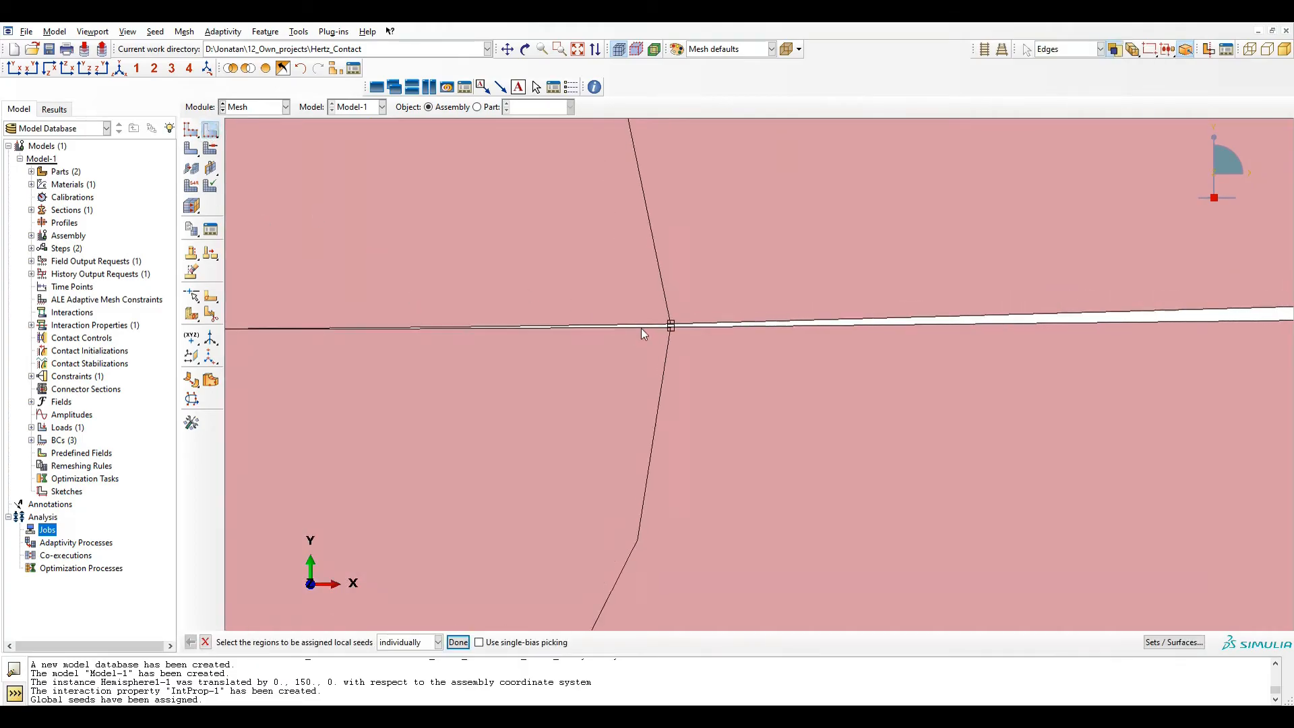
left_click(644, 323)
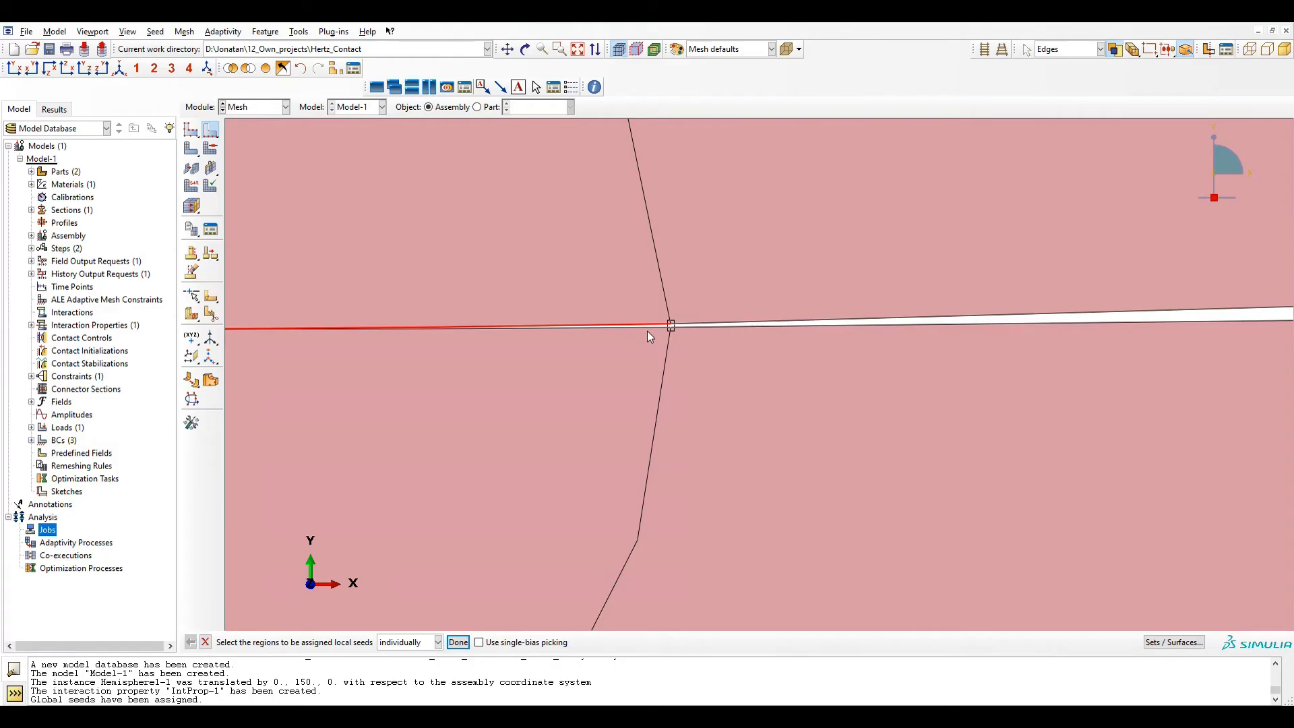
left_click(663, 286, "shift")
left_click(664, 358, "shift")
scroll(519, 320, "down", 3)
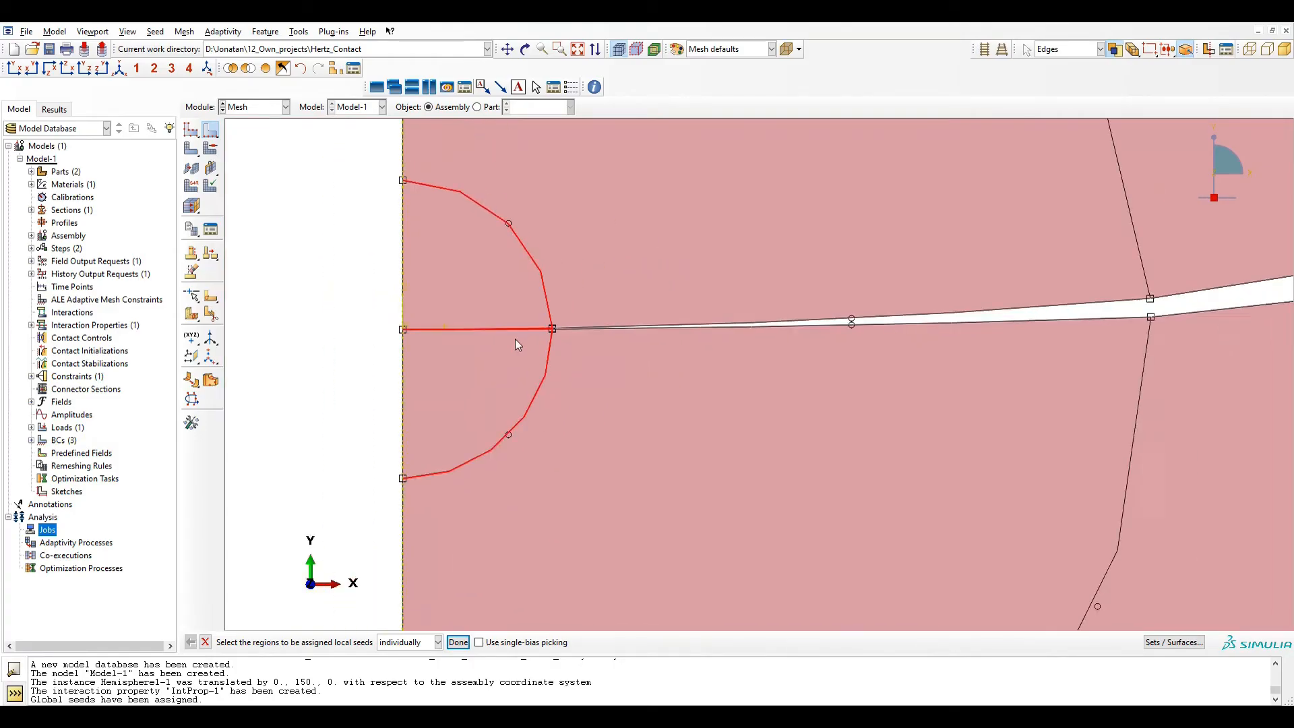
scroll(515, 345, "down", 2)
left_click(428, 286, "shift")
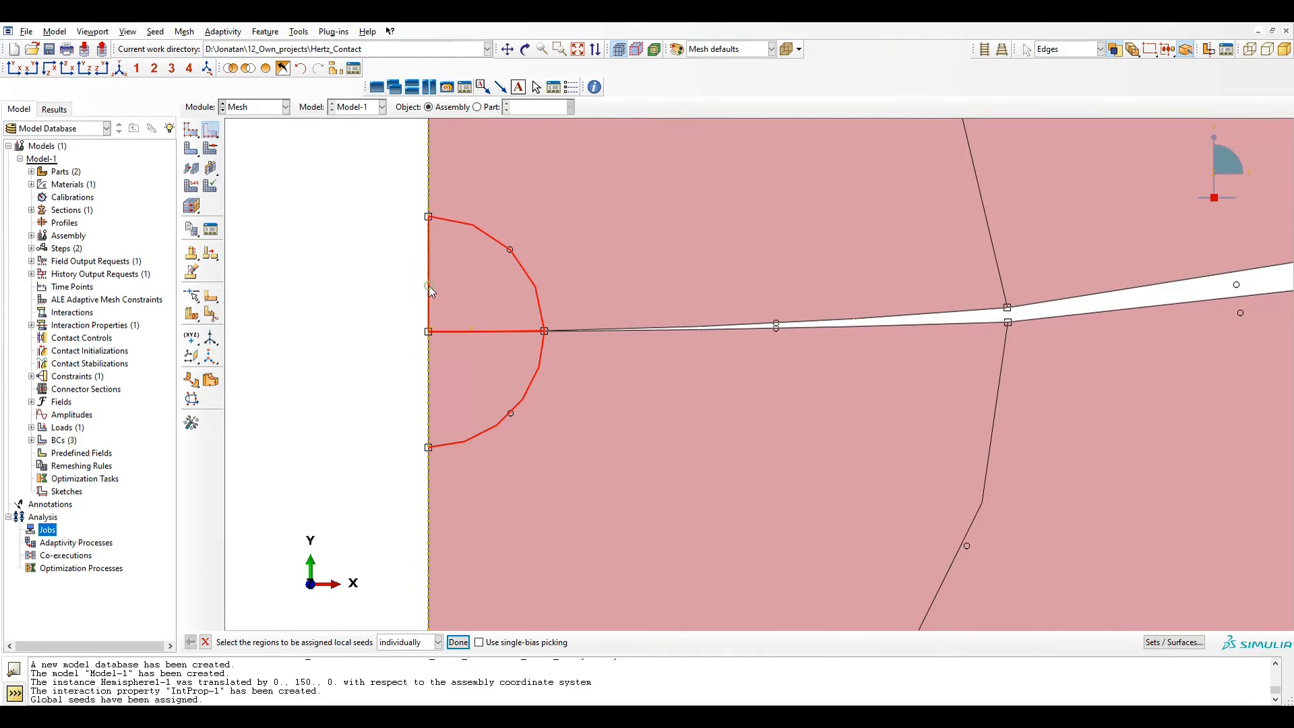
left_click(429, 357, "shift")
left_click(457, 642)
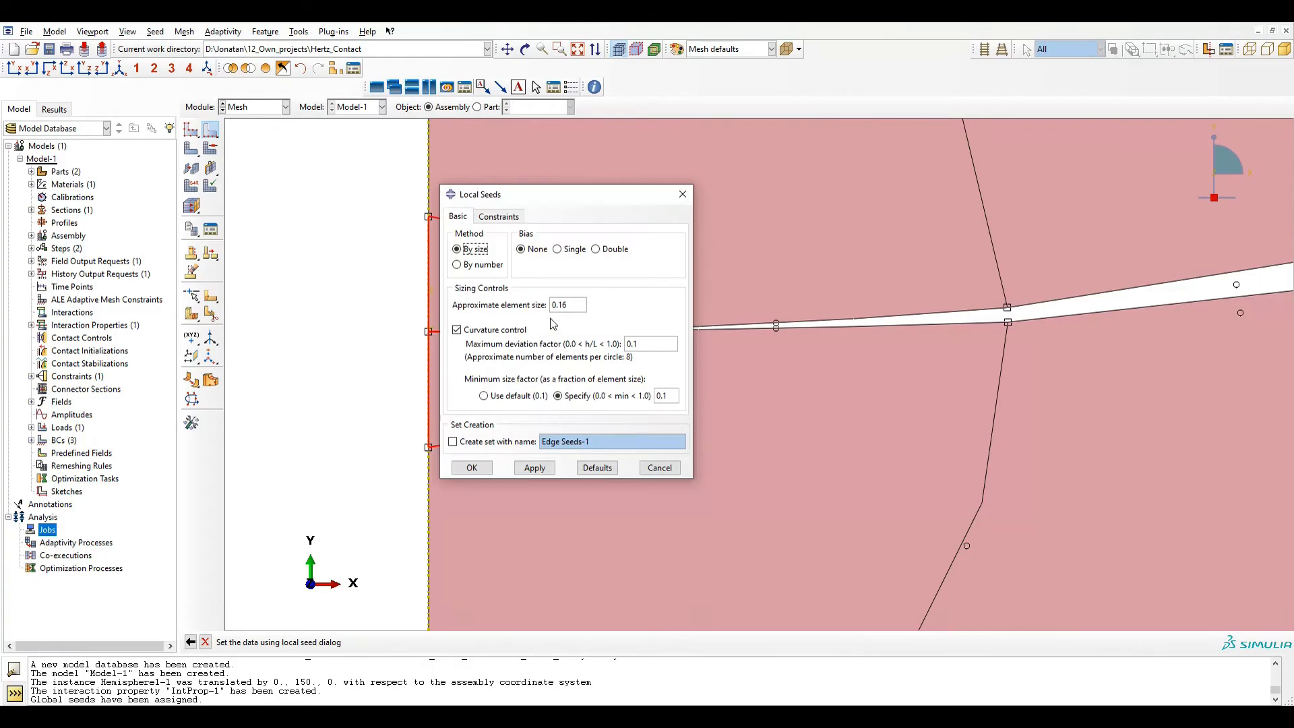
left_click(572, 306)
left_click_drag(577, 303, 562, 304)
left_click(534, 467)
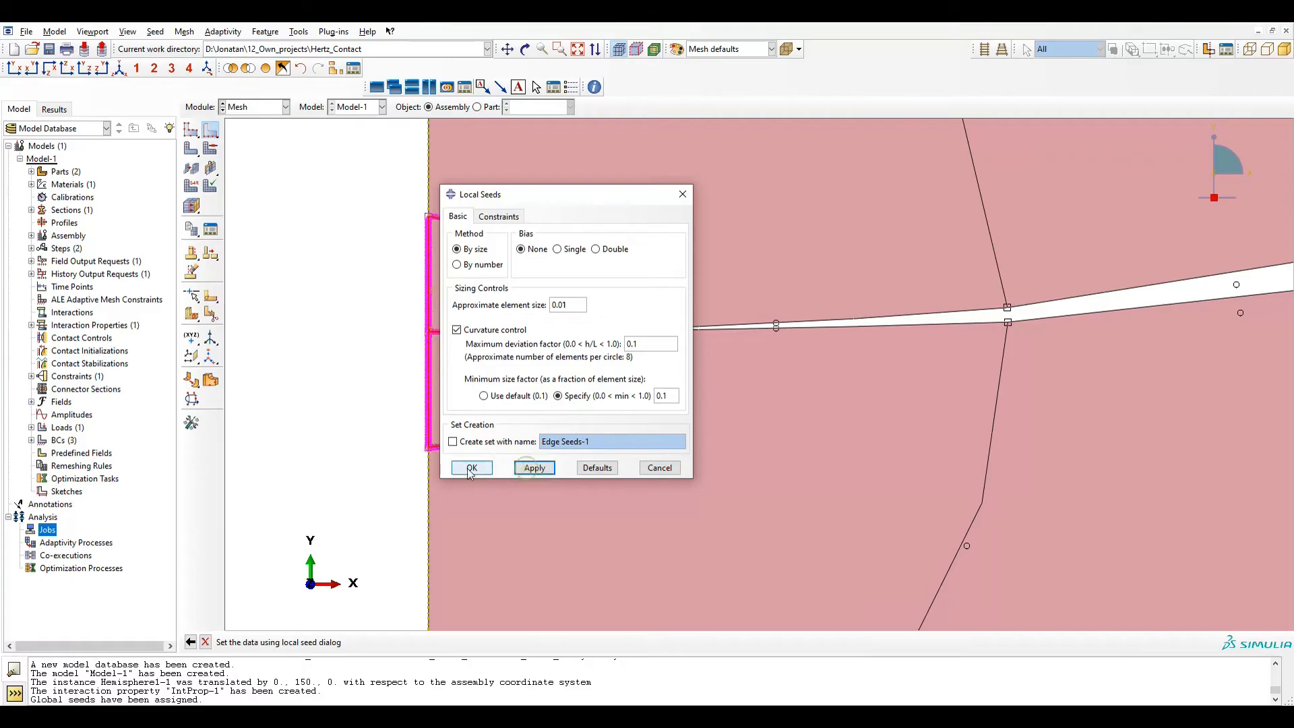
left_click(471, 468)
Step: Assign local seeds of size 0.1 to the outer partition's arcs, contact edges and axis edges on both hemispheres
scroll(494, 483, "down", 5)
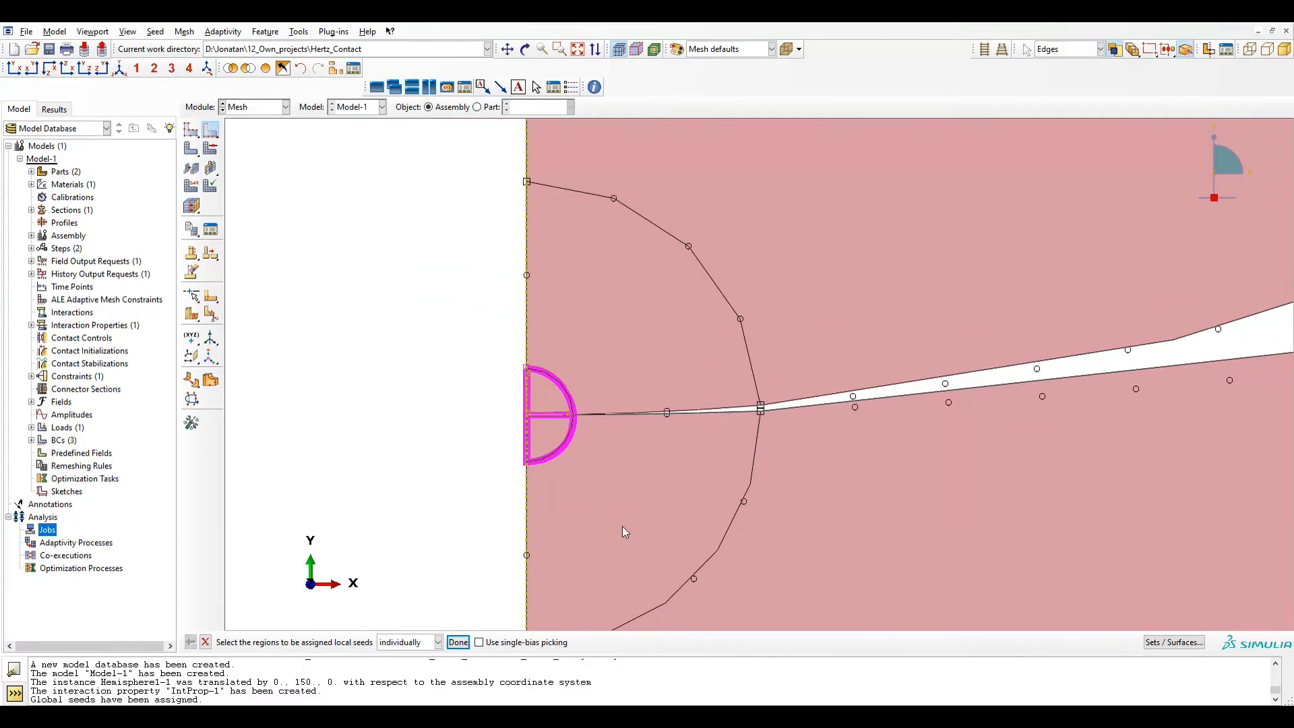
scroll(632, 576, "up", 1)
scroll(615, 421, "down", 2)
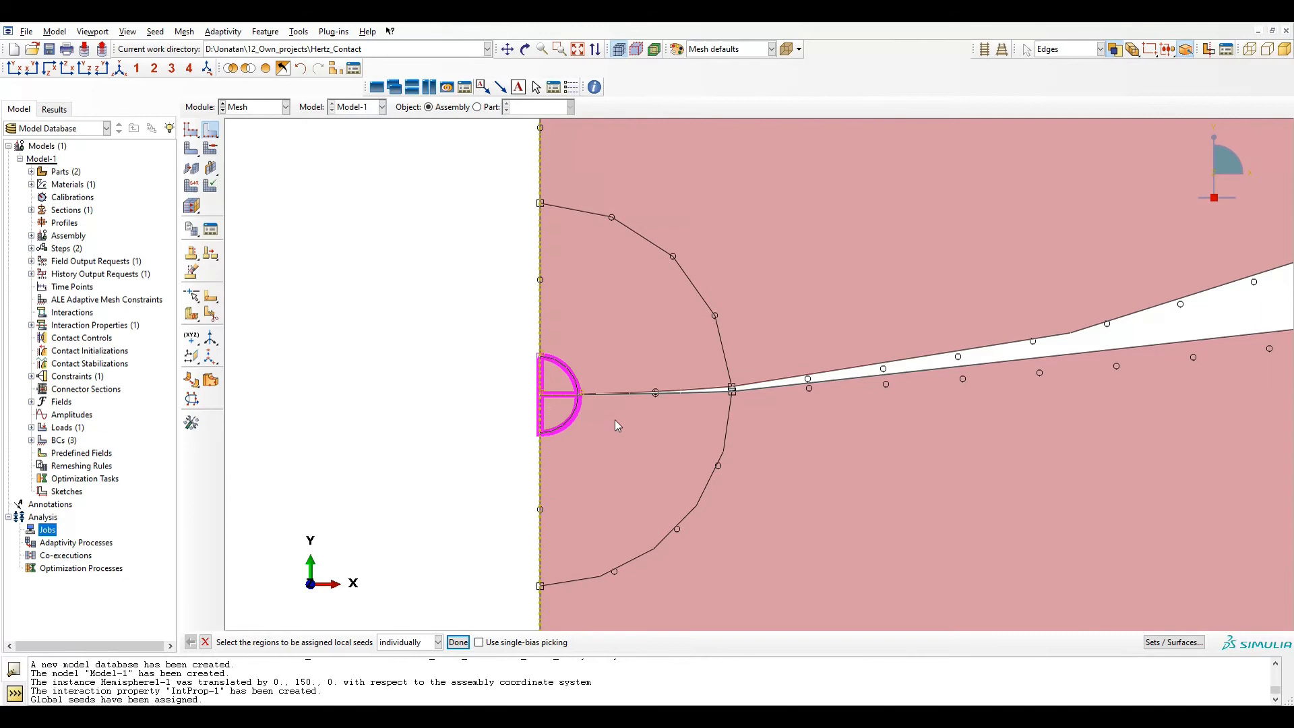
left_click(713, 390)
left_click(723, 353, "shift")
left_click(726, 424, "shift")
left_click(541, 298, "shift")
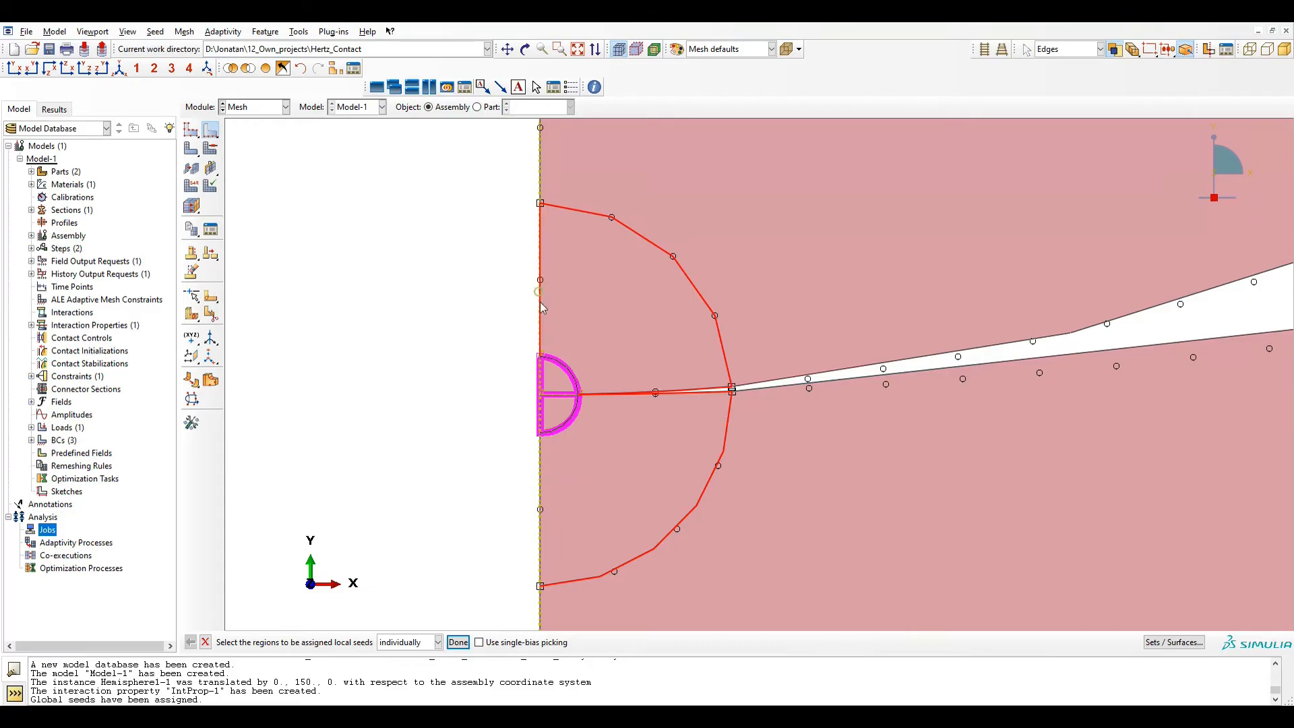
left_click(540, 466, "shift")
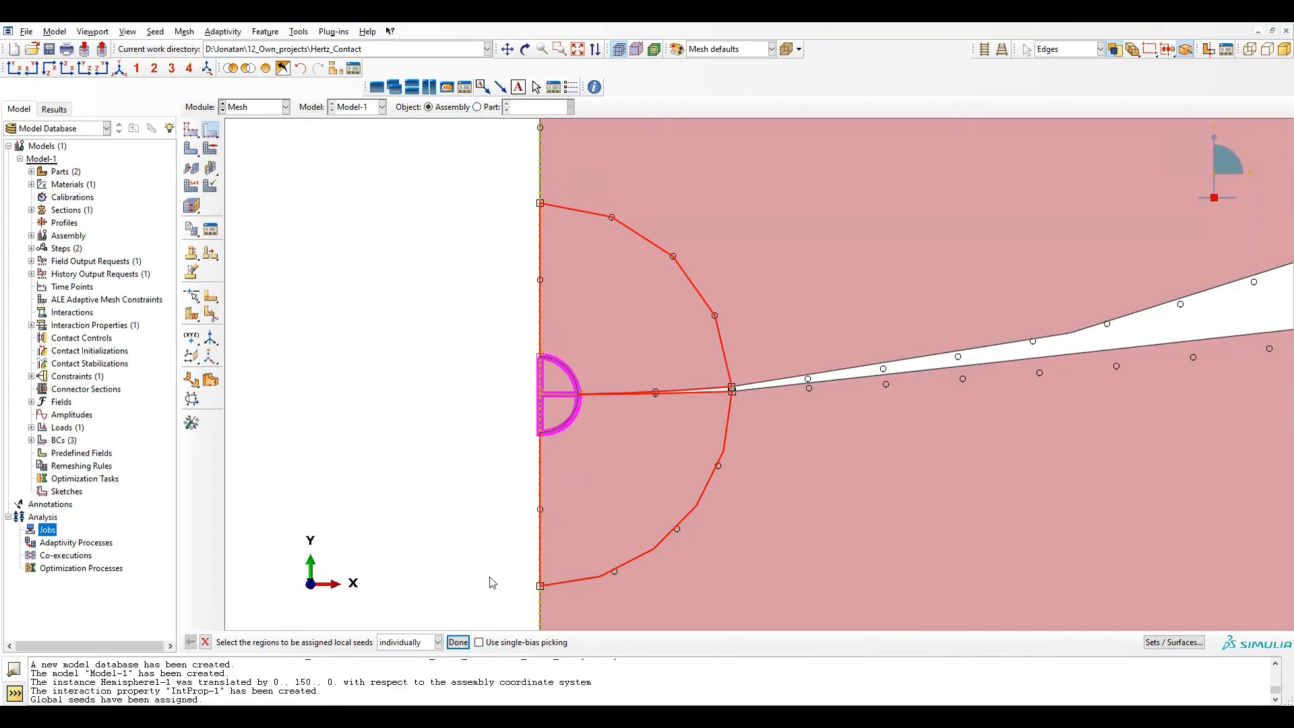
left_click(458, 641)
left_click_drag(559, 308, 574, 308)
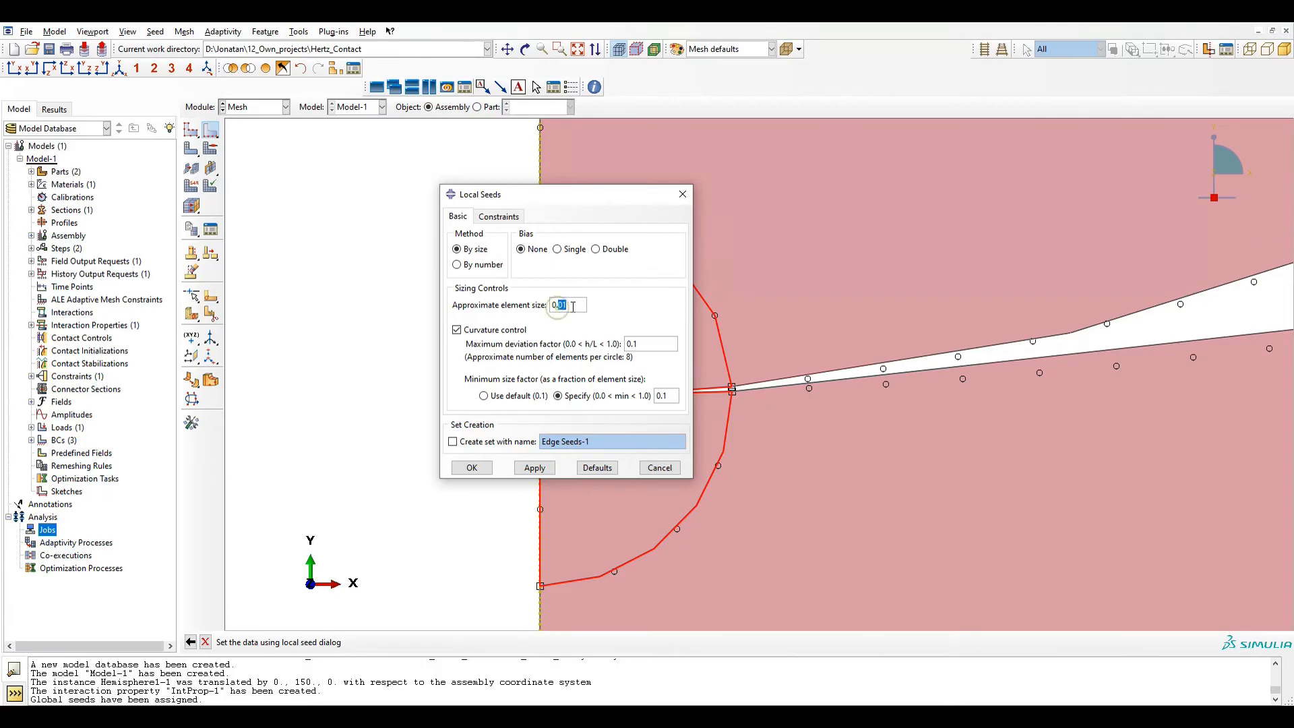
left_click(532, 468)
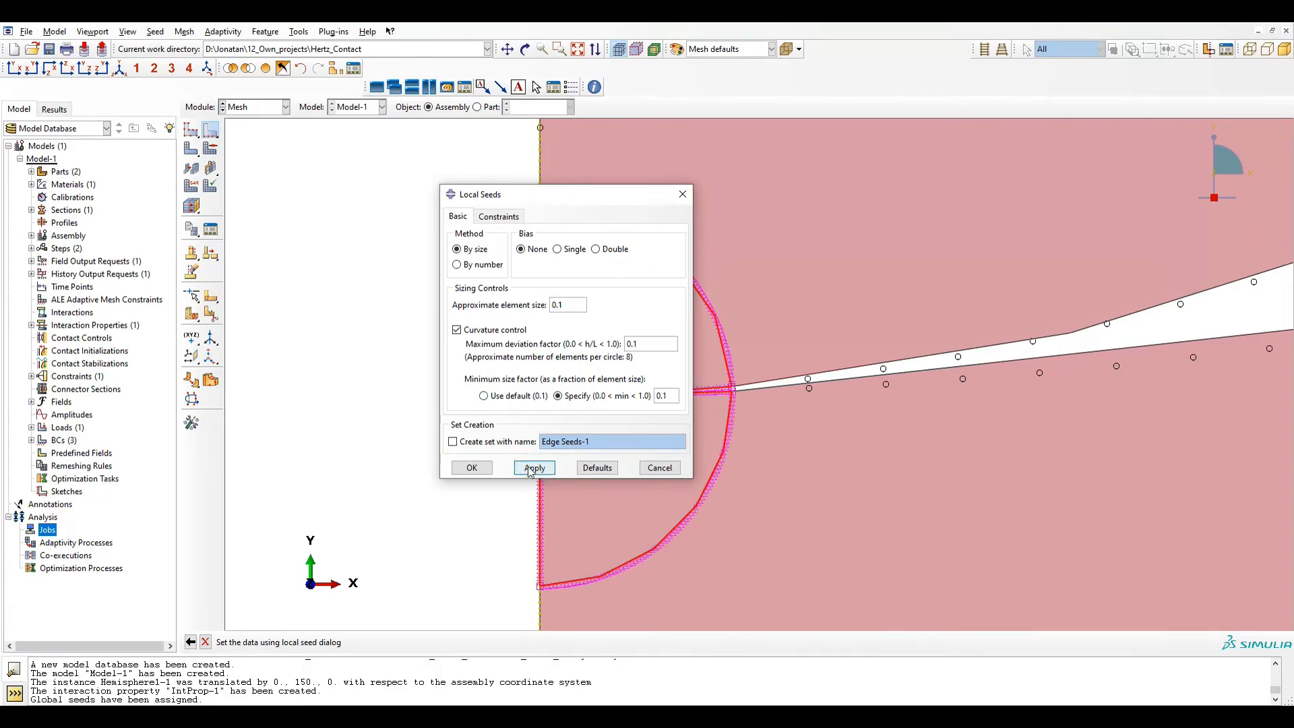
Step: Confirm the local seeds and mesh both hemisphere instances together
left_click(472, 468)
scroll(485, 467, "up", 5)
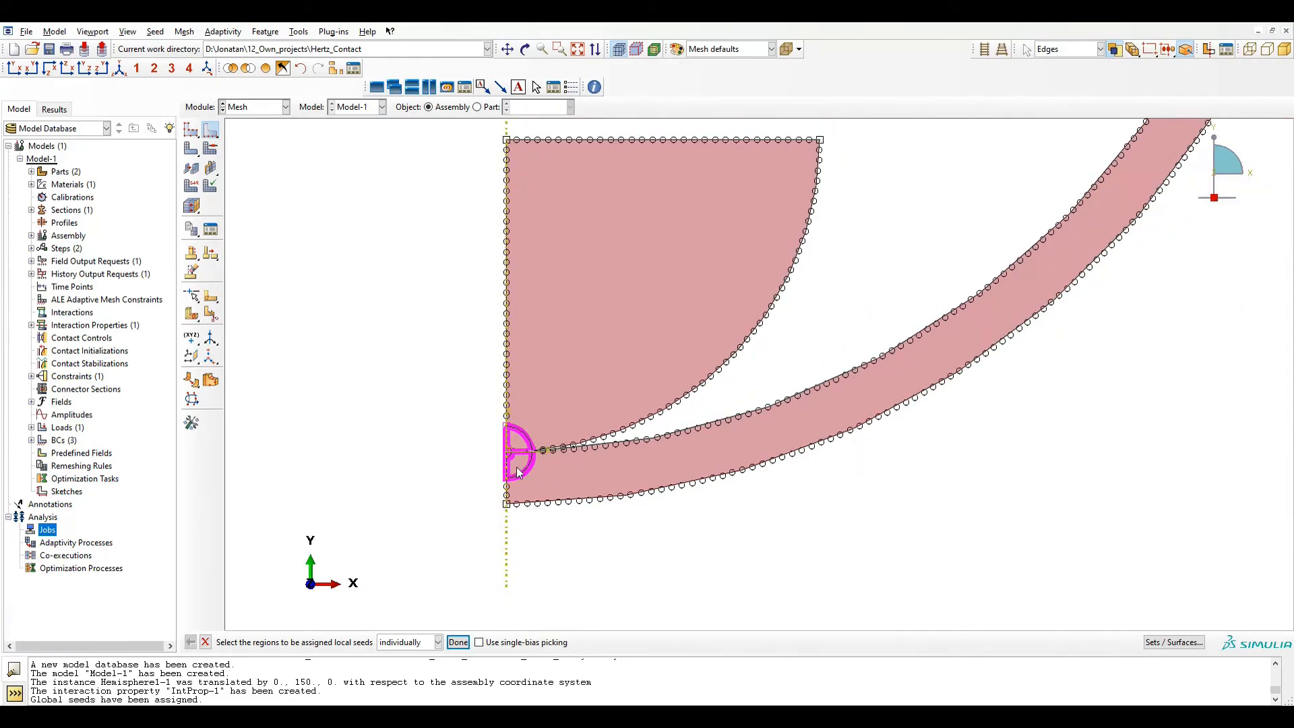
scroll(518, 468, "up", 4)
scroll(542, 454, "down", 2)
middle_click(542, 455)
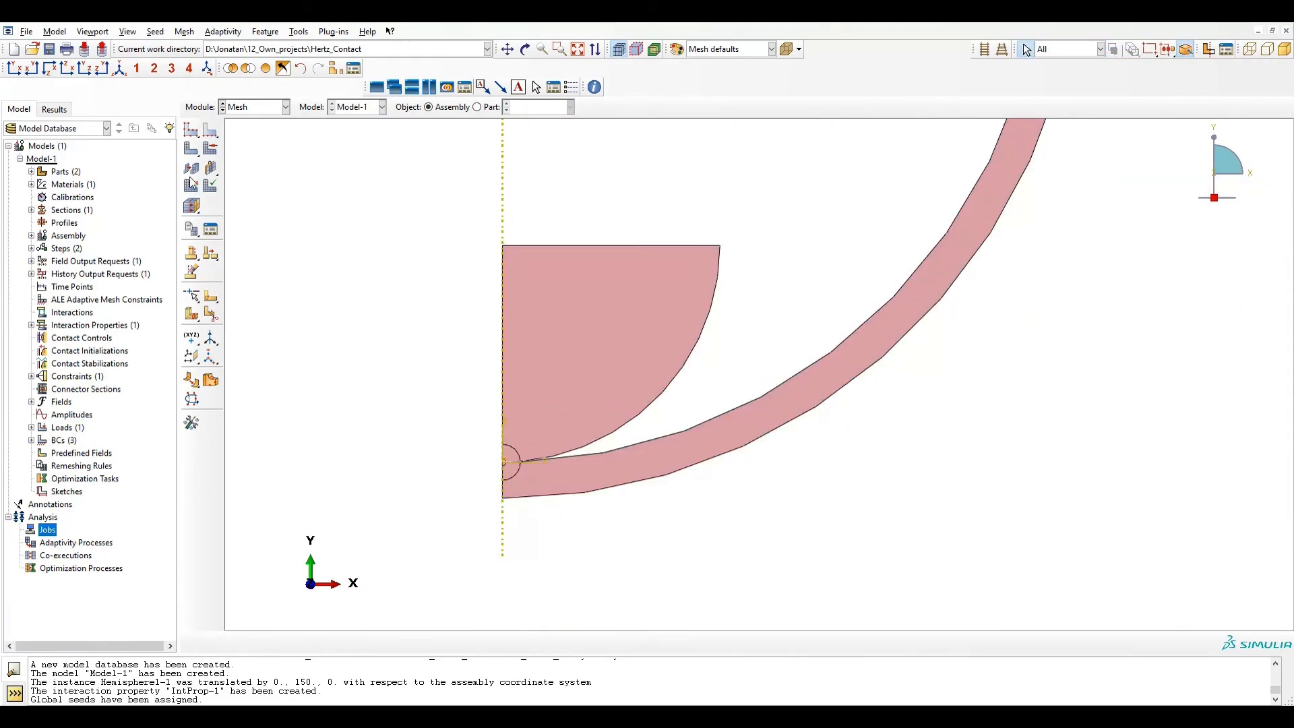
left_click(191, 148)
left_click_drag(409, 190, 995, 623)
left_click(369, 642)
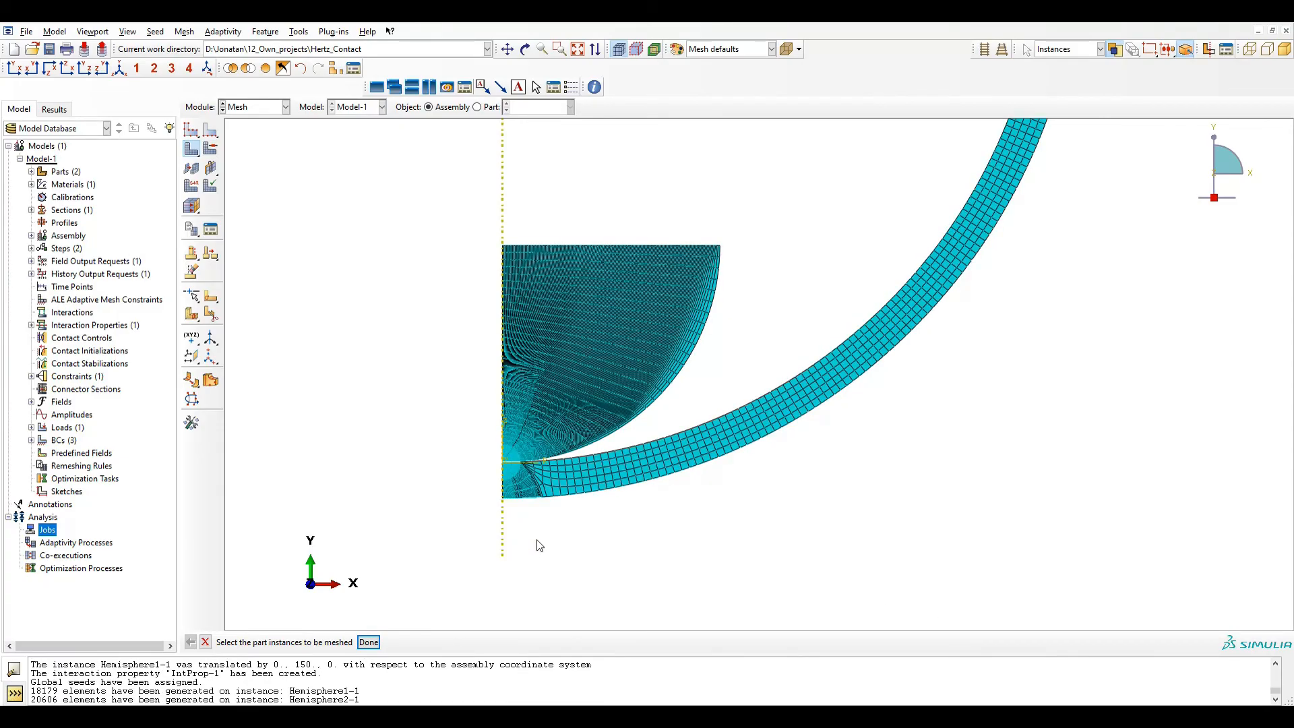
Step: Examine the generated mesh around the contact point, in the partitions and along both hemispheres
scroll(562, 509, "up", 10)
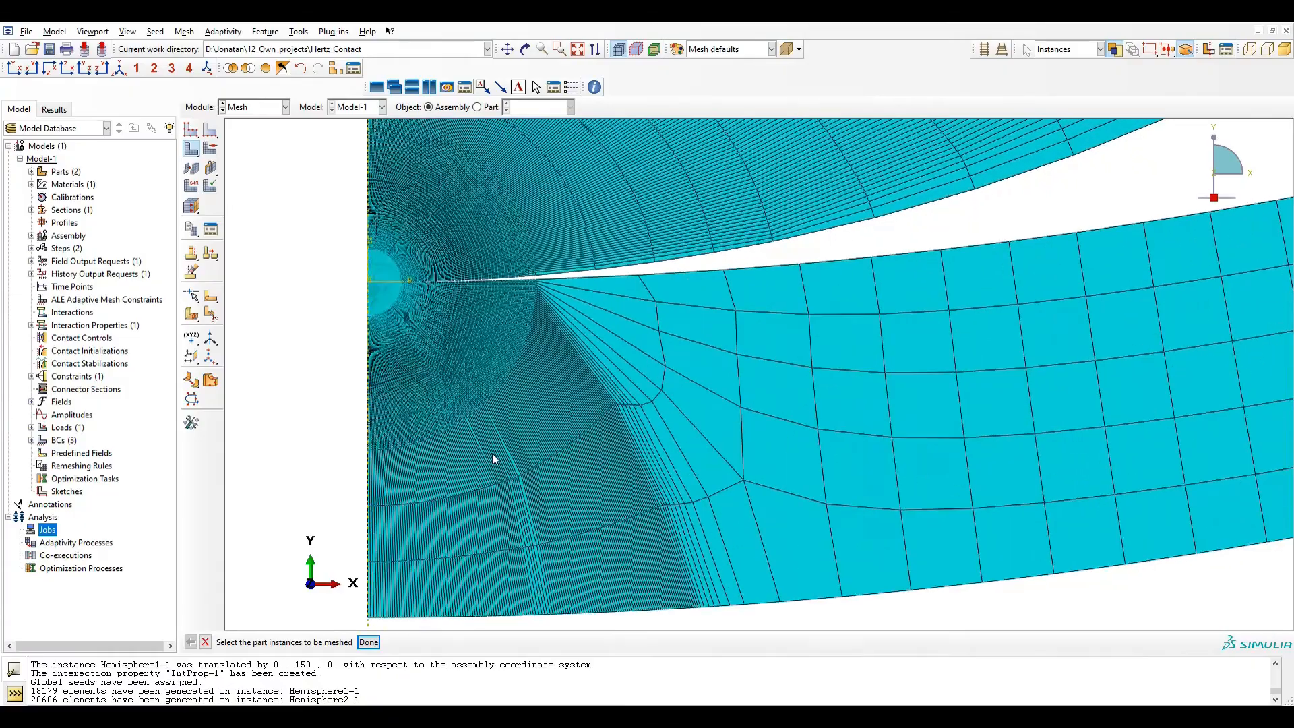
scroll(485, 456, "up", 4)
scroll(377, 278, "up", 3)
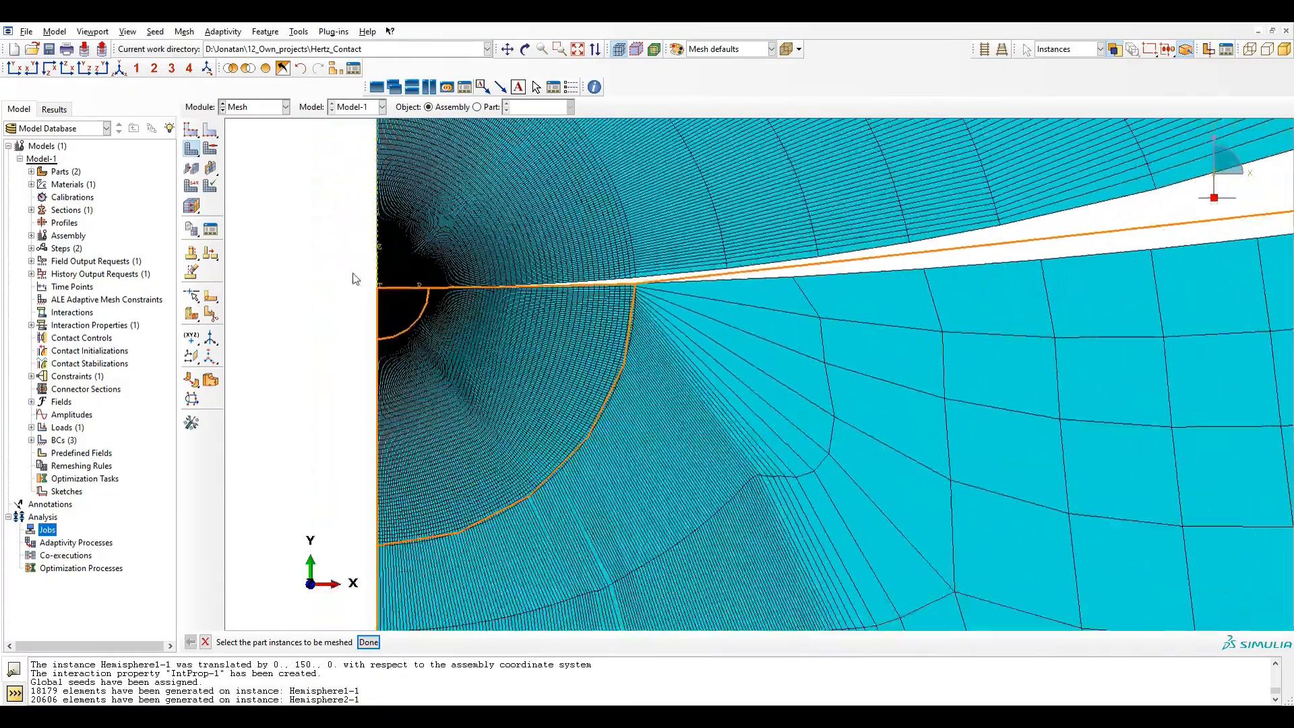
scroll(384, 277, "up", 2)
scroll(427, 337, "up", 4)
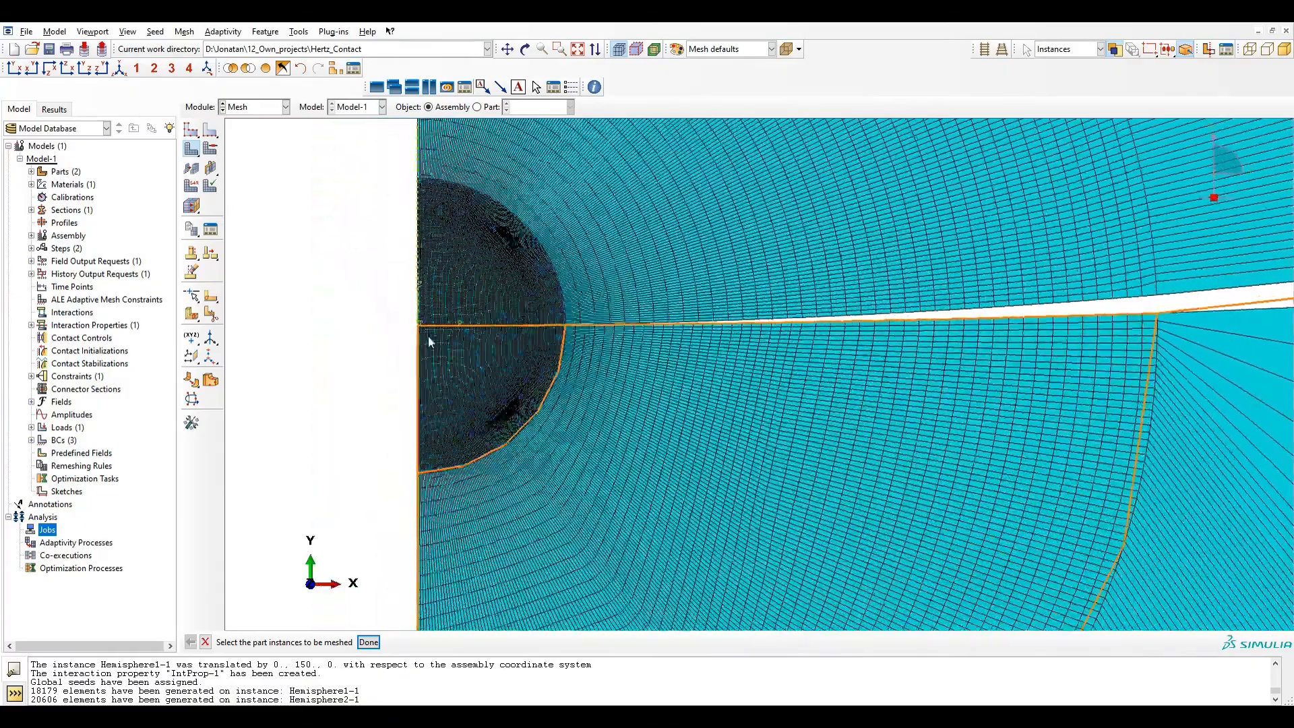
scroll(512, 330, "up", 3)
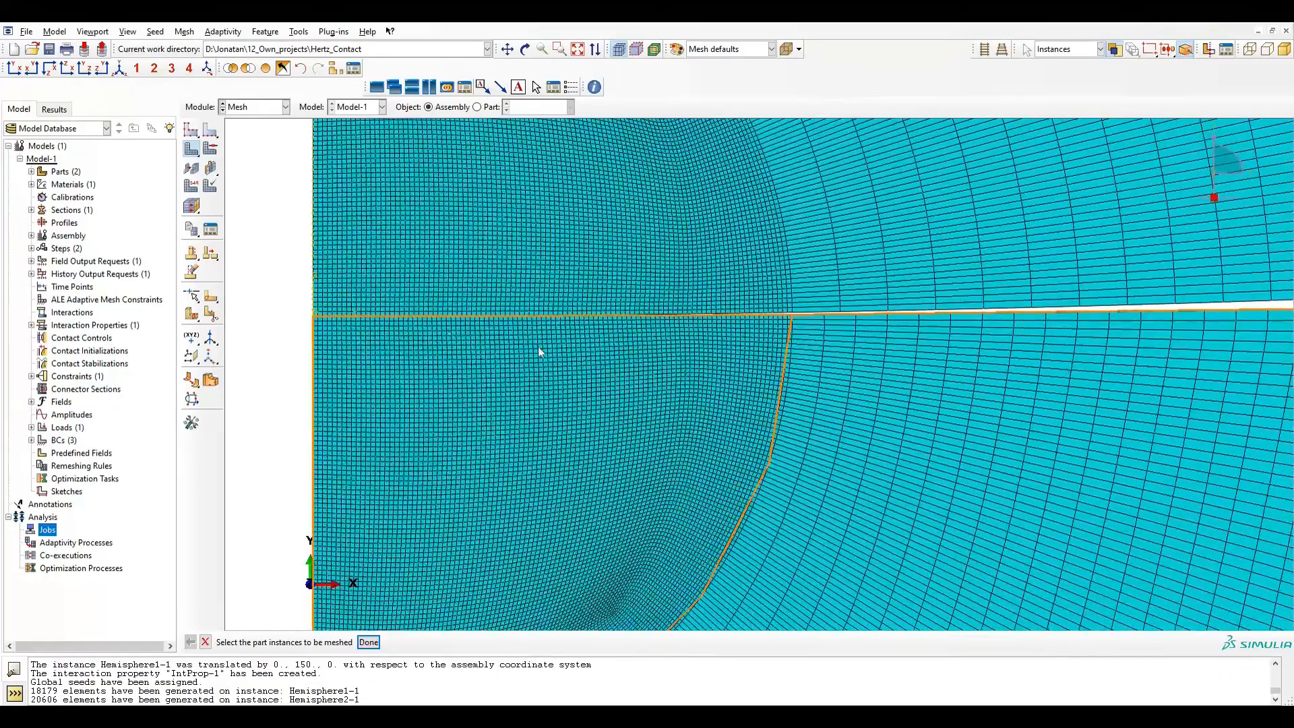
scroll(550, 366, "down", 5)
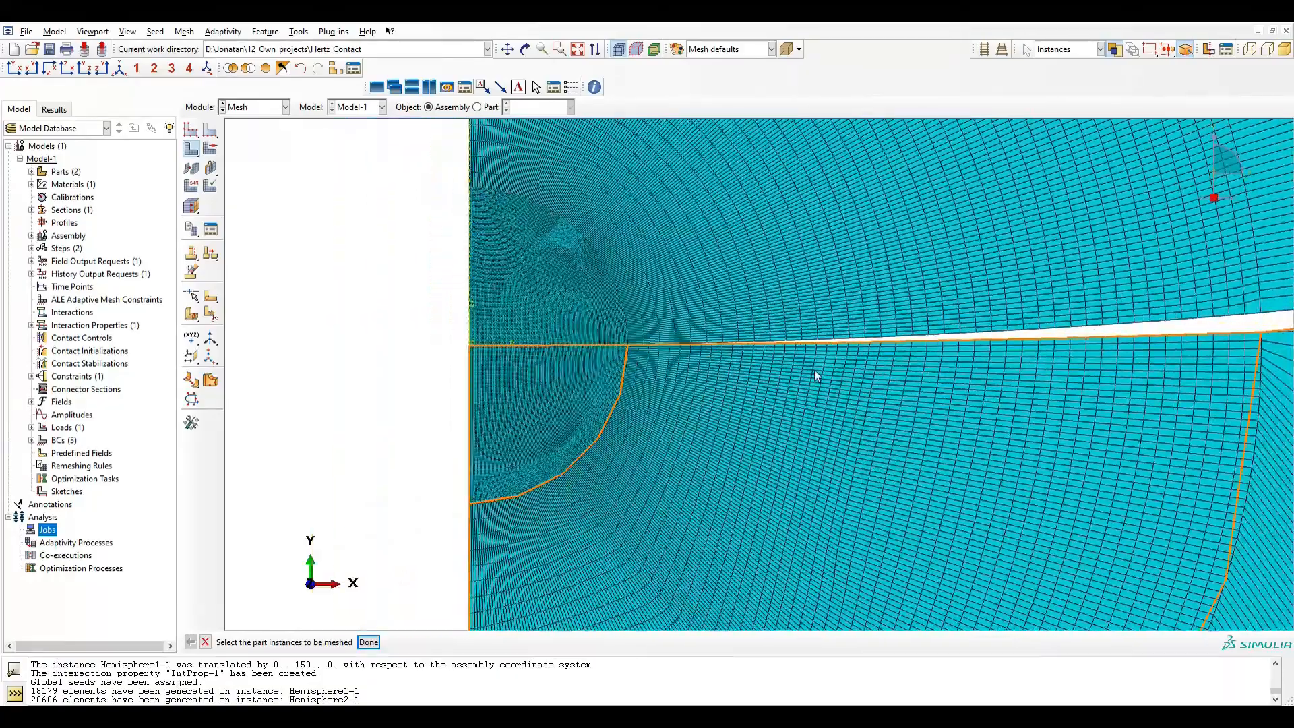
scroll(829, 354, "down", 6)
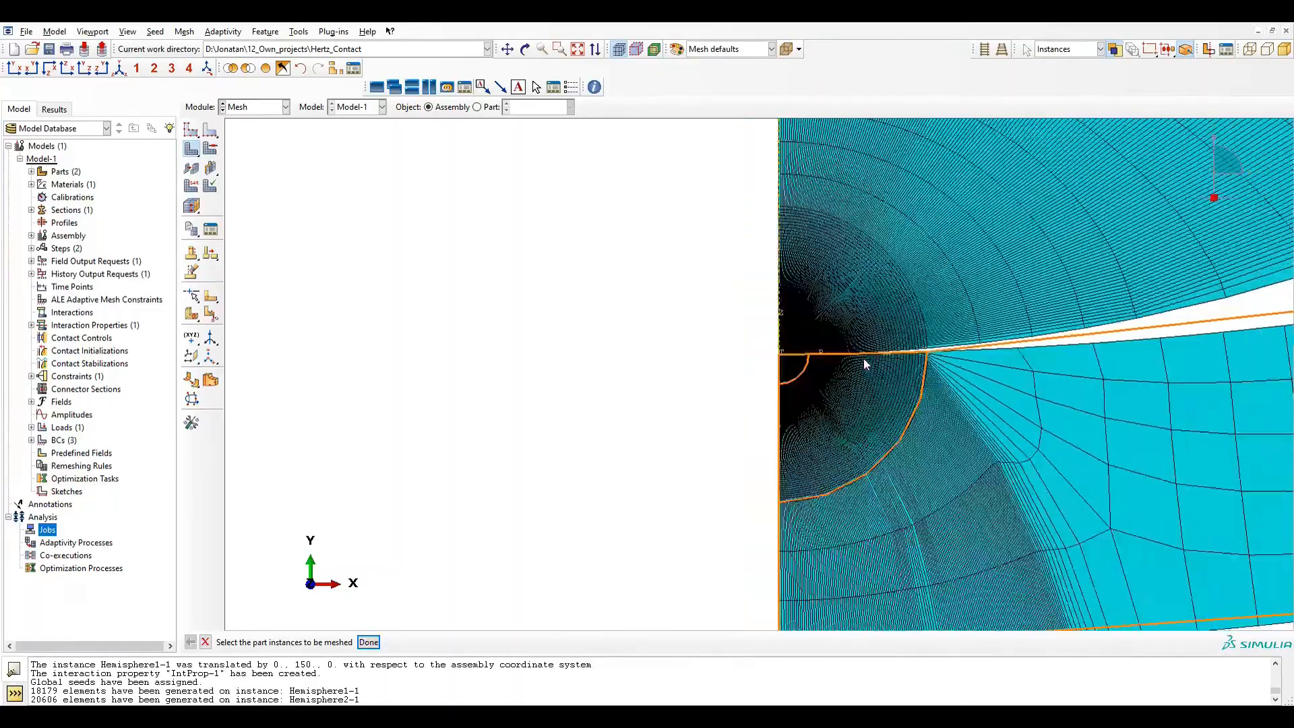
scroll(879, 359, "down", 2)
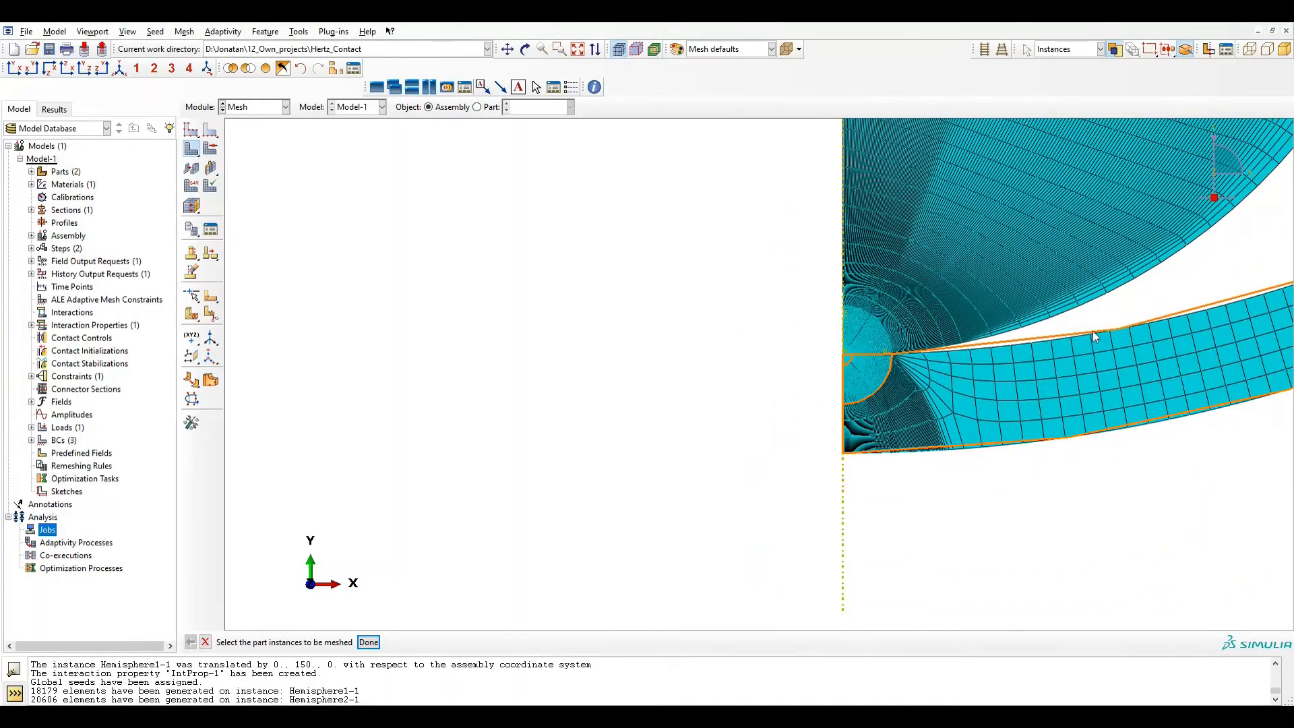
middle_click_drag(1093, 332, 838, 447, "ctrl+alt")
scroll(918, 422, "down", 3)
middle_click_drag(1014, 373, 771, 454, "ctrl+alt")
scroll(884, 450, "down", 1)
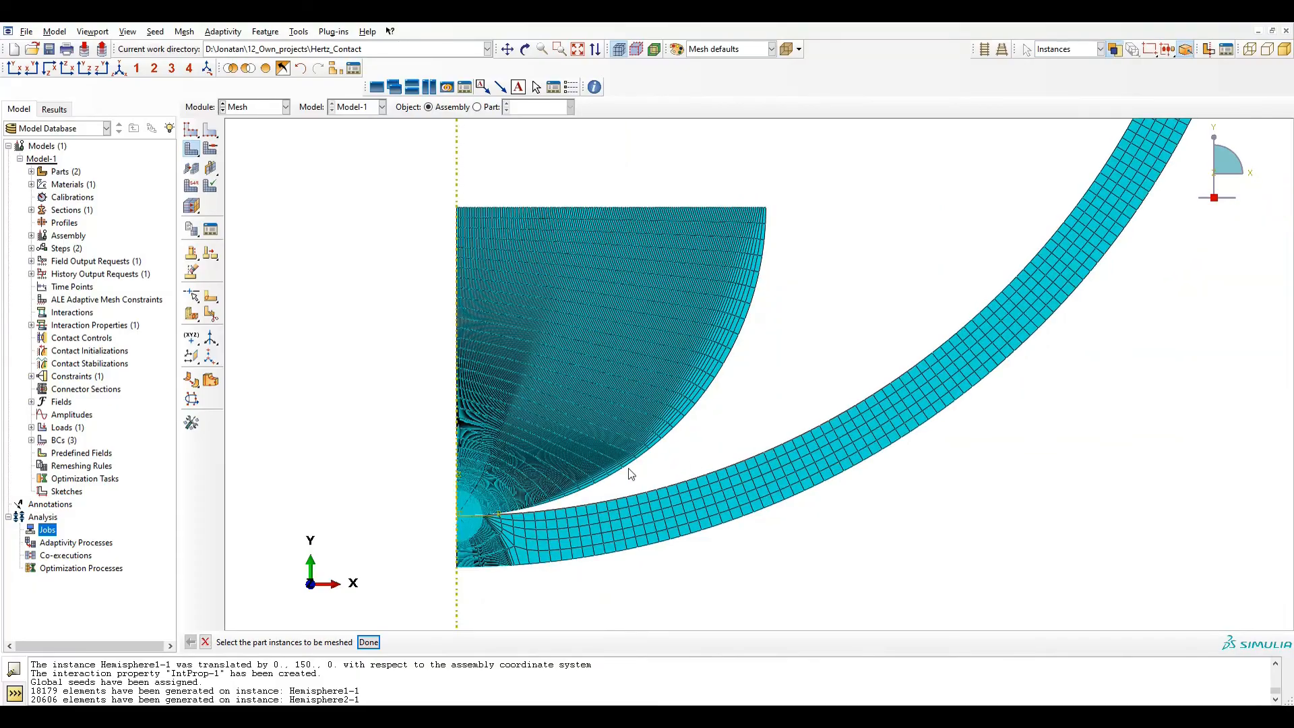
scroll(471, 540, "up", 3)
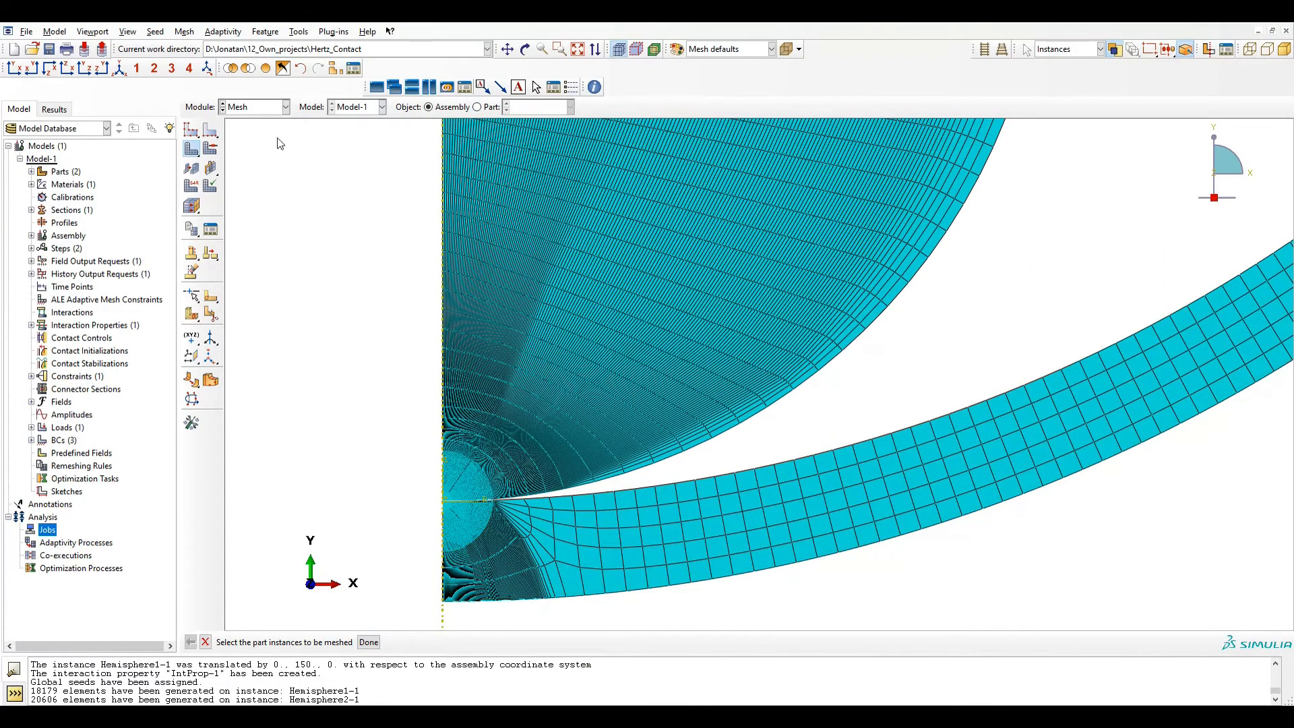
Step: Create an analysis job named Contact_hemispheres for Model-1
left_click(285, 107)
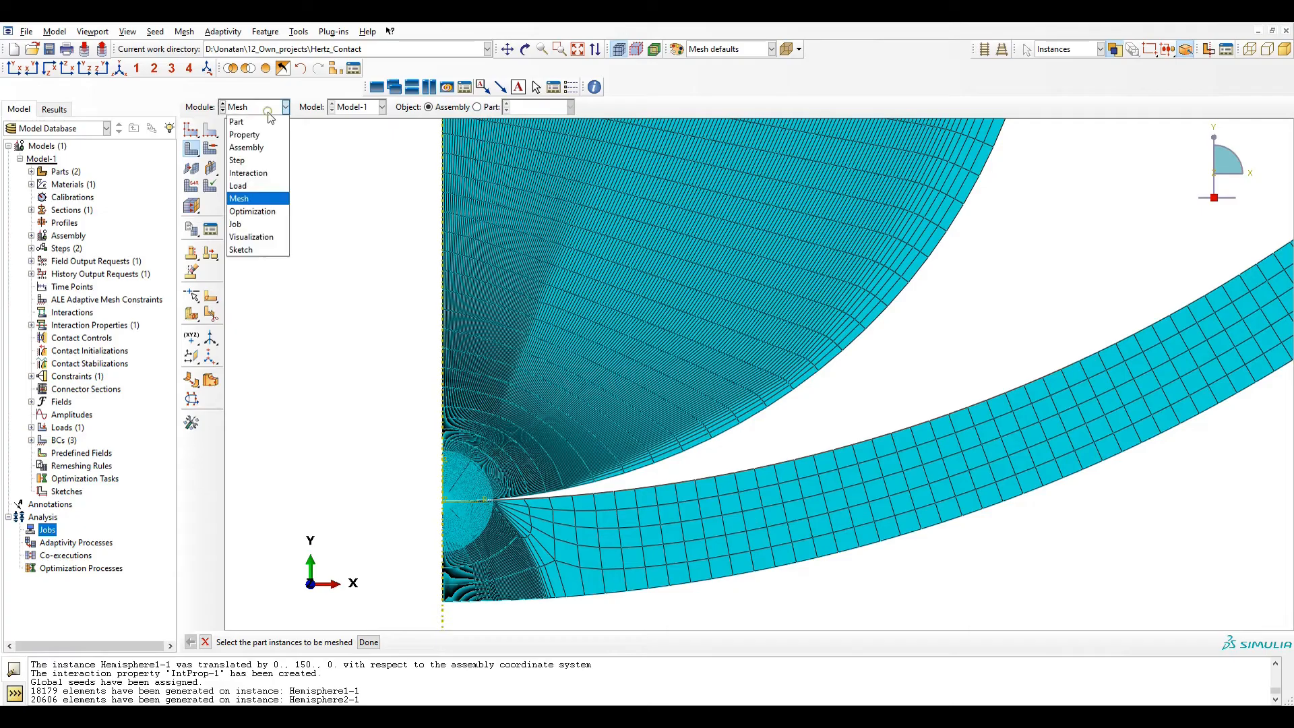
left_click(246, 224)
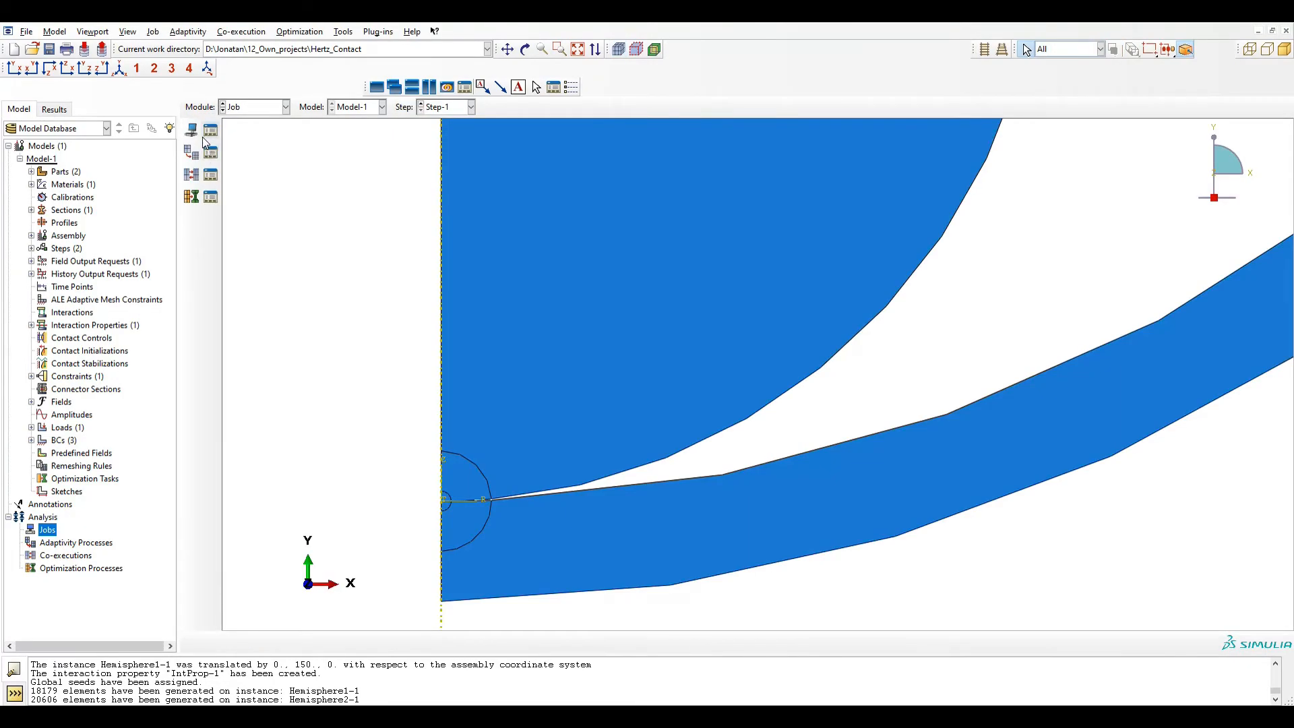
left_click(211, 131)
left_click(435, 531)
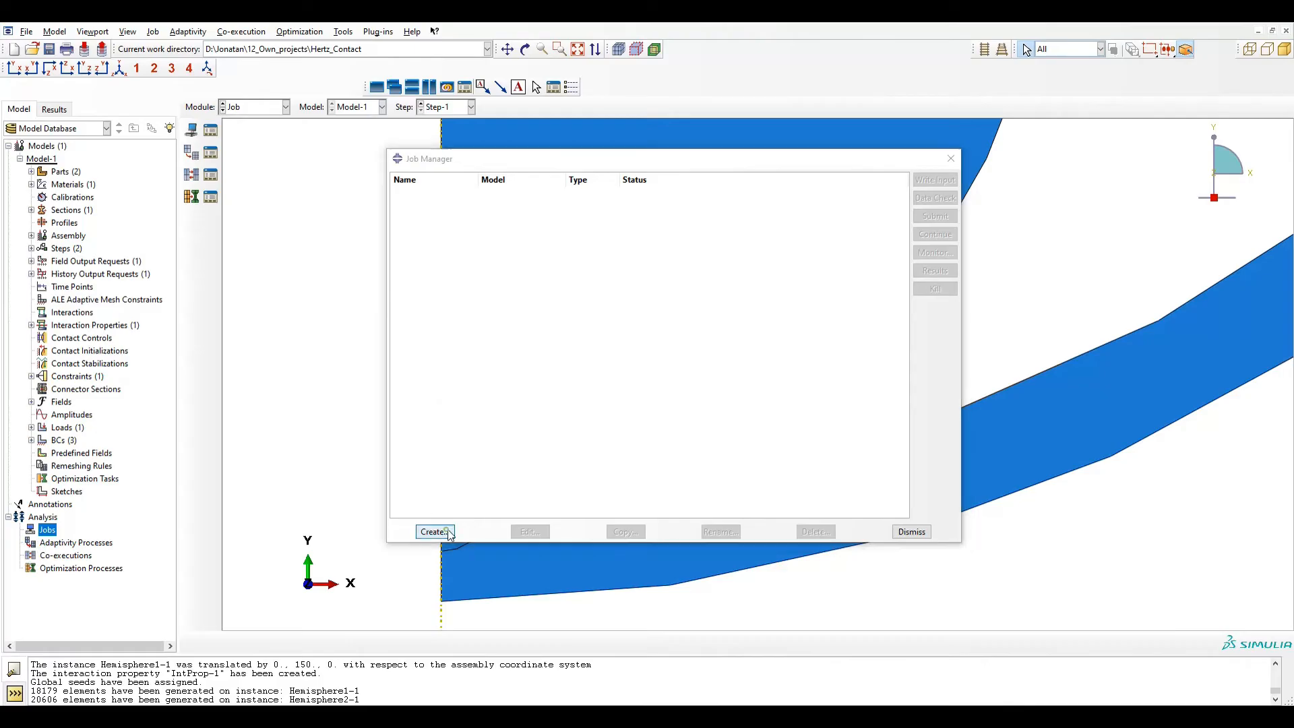
type("Contact")
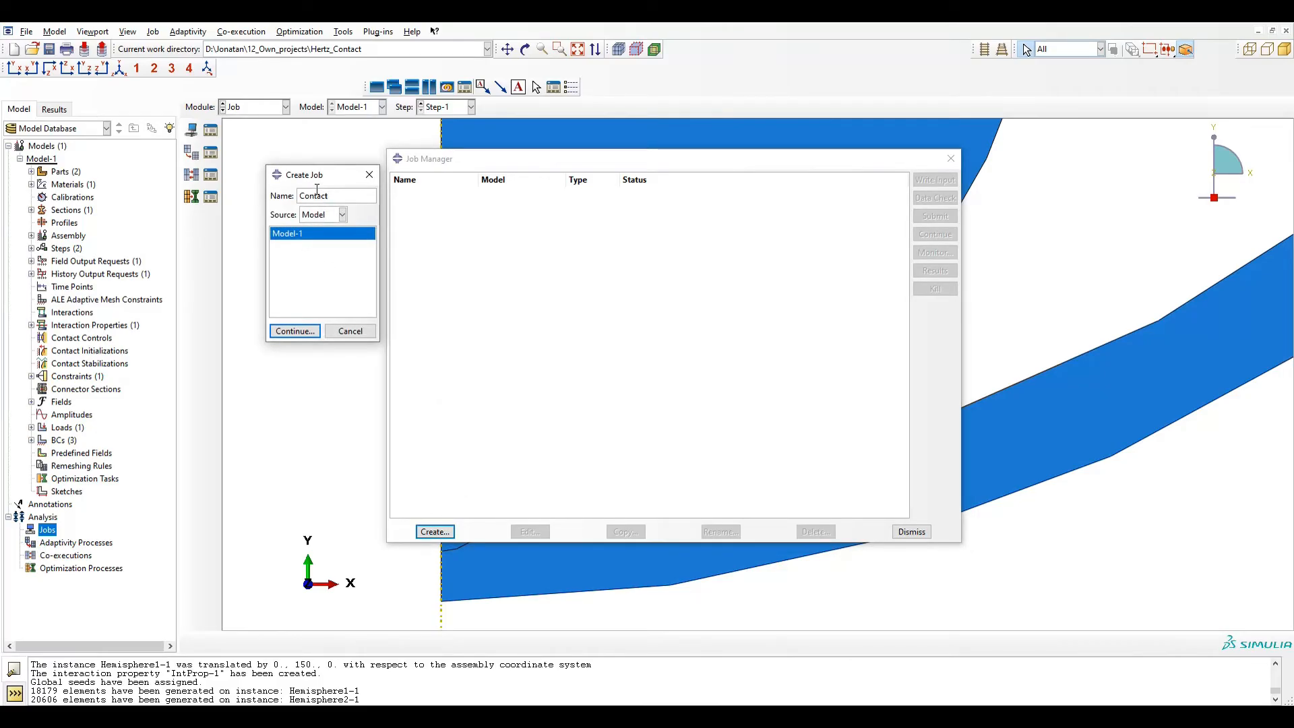
type("_hemispheres")
left_click(293, 332)
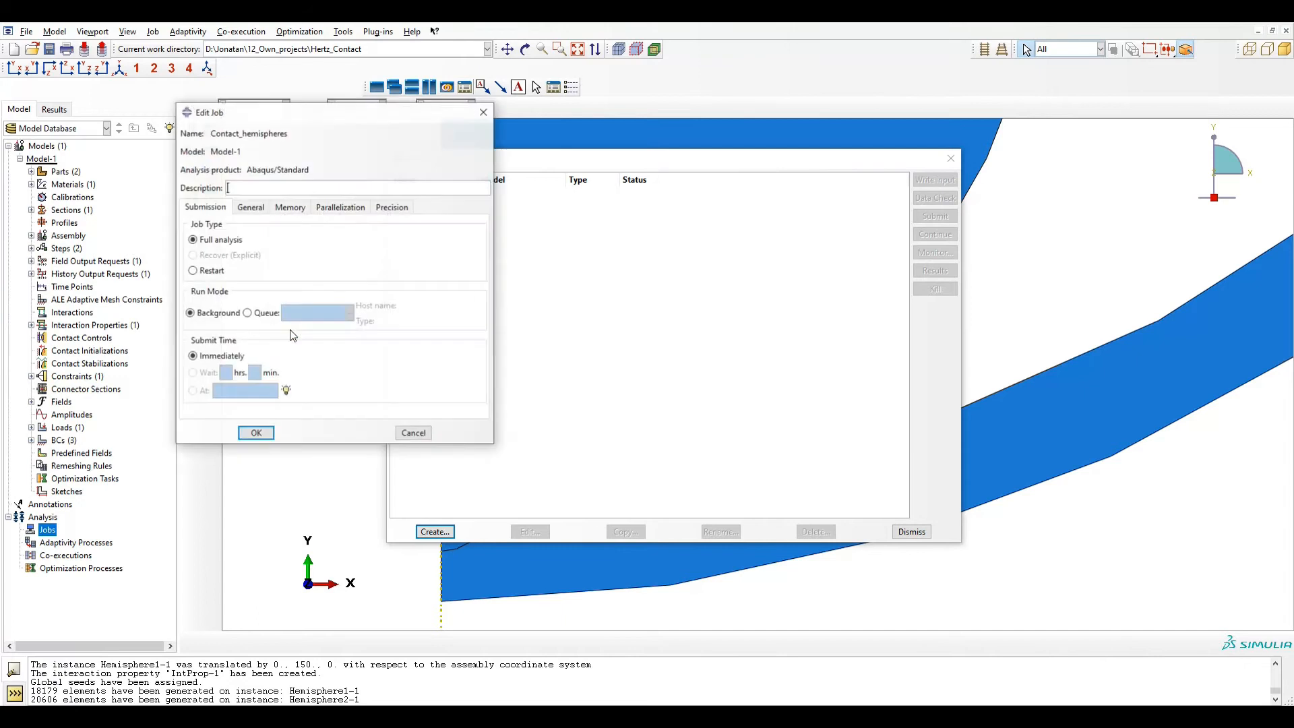
Step: Enable multiple processors with 2 processors for the Contact_hemispheres job and submit it for full analysis
left_click(294, 208)
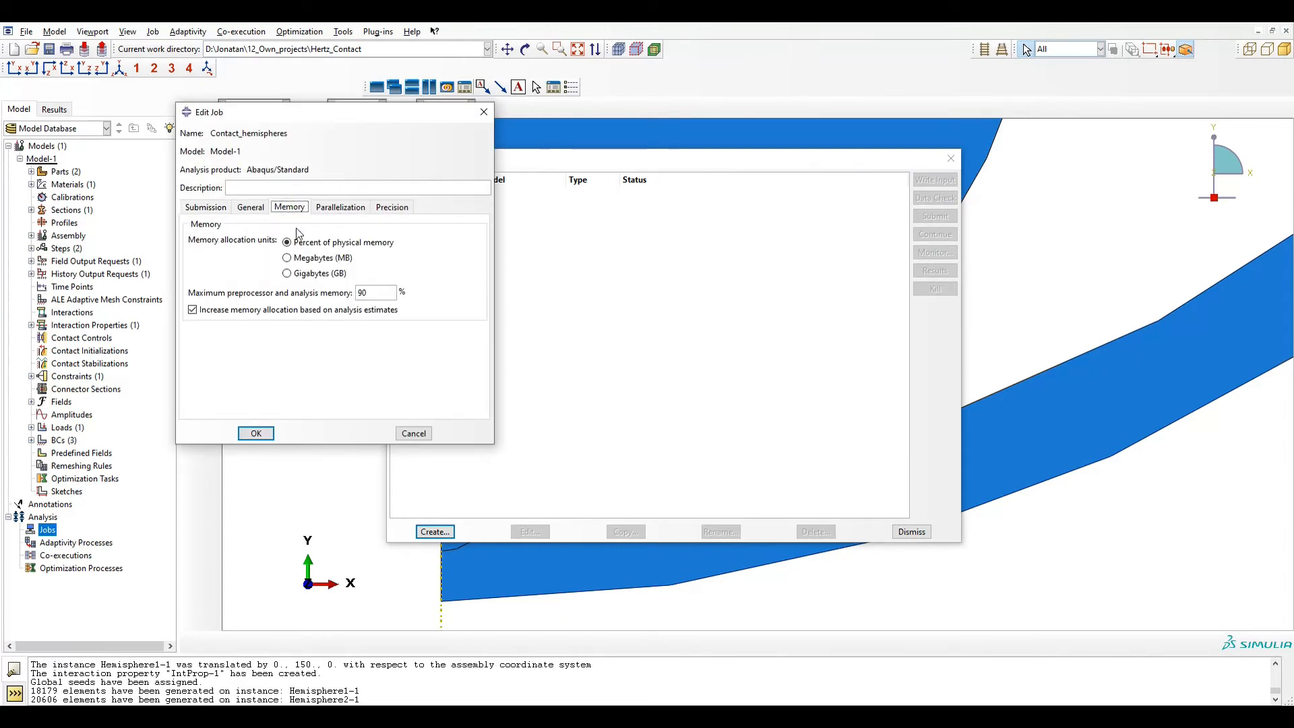
left_click(339, 207)
left_click(269, 225)
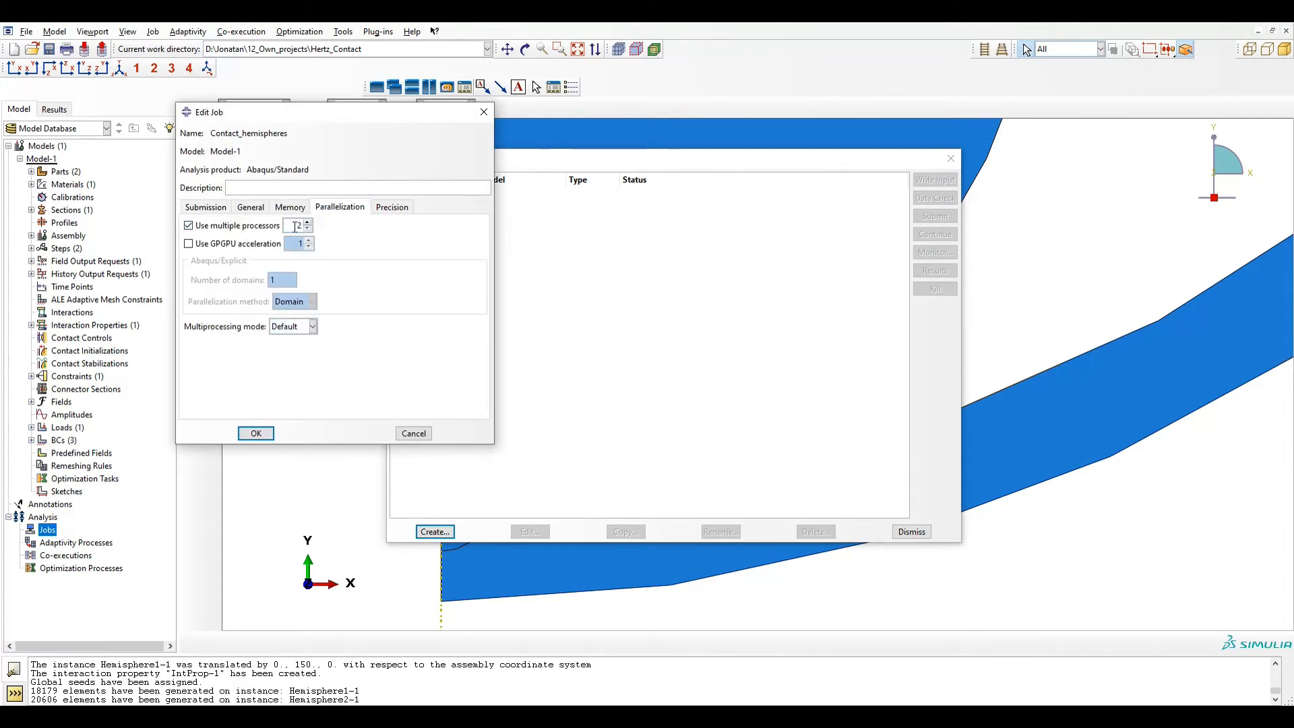
left_click(256, 433)
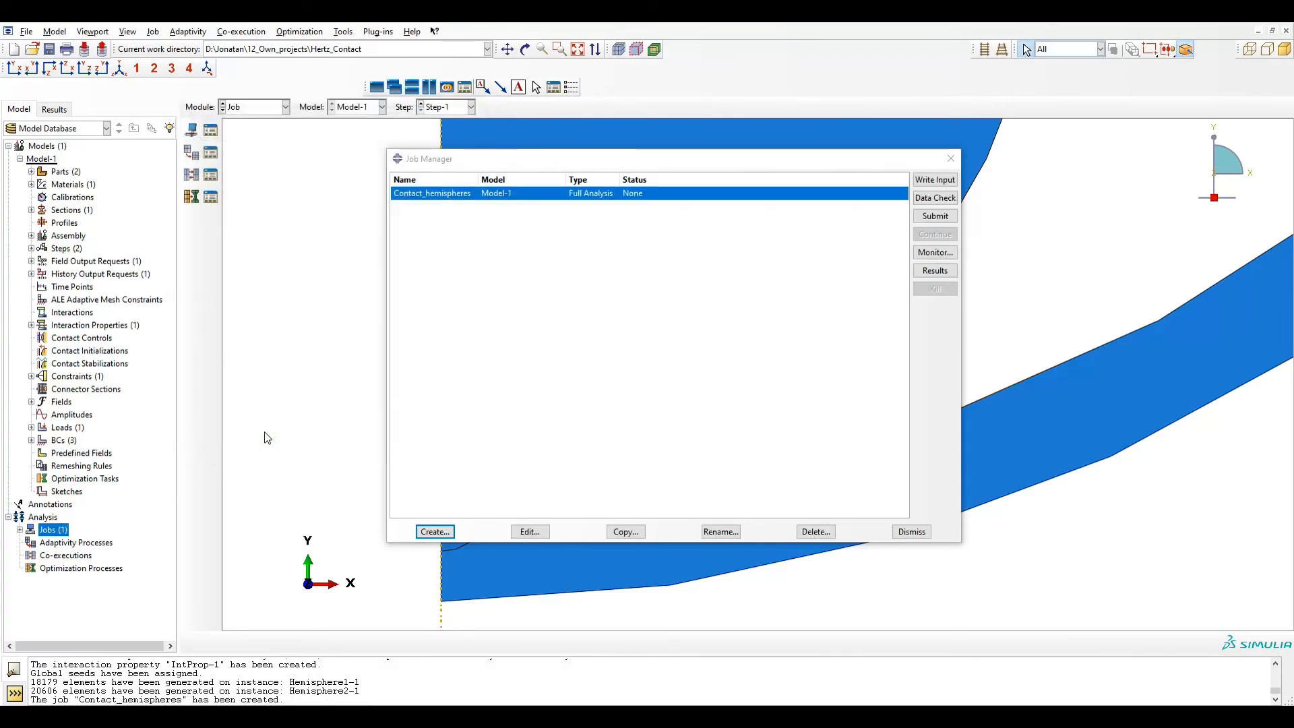
left_click(934, 217)
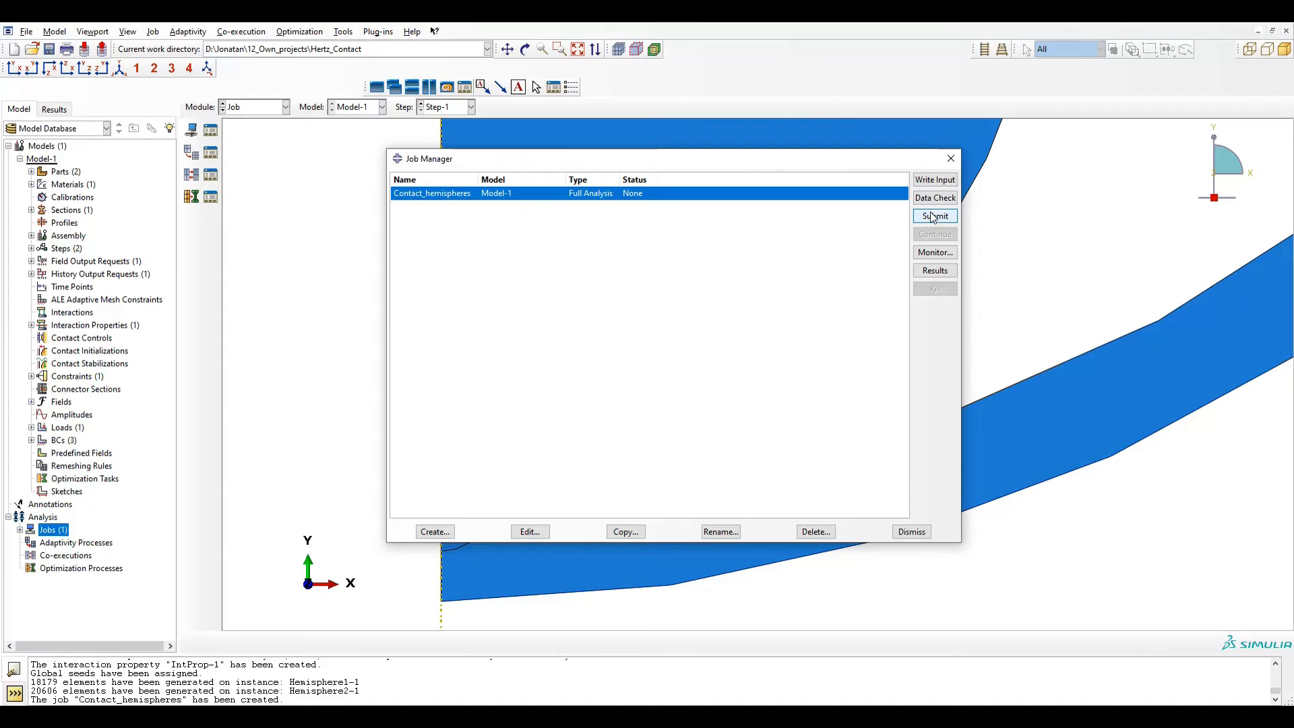
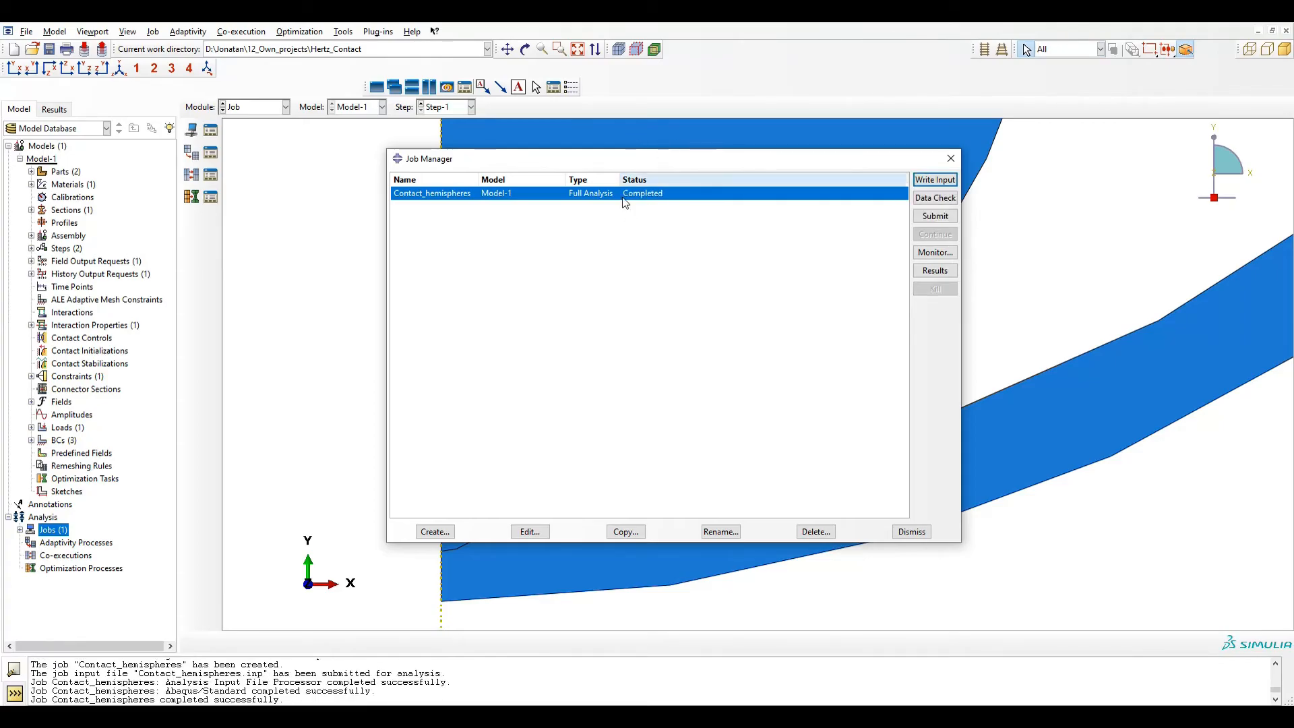
Step: Start a new Surface-to-surface contact (Standard) interaction in Step-1
left_click(265, 108)
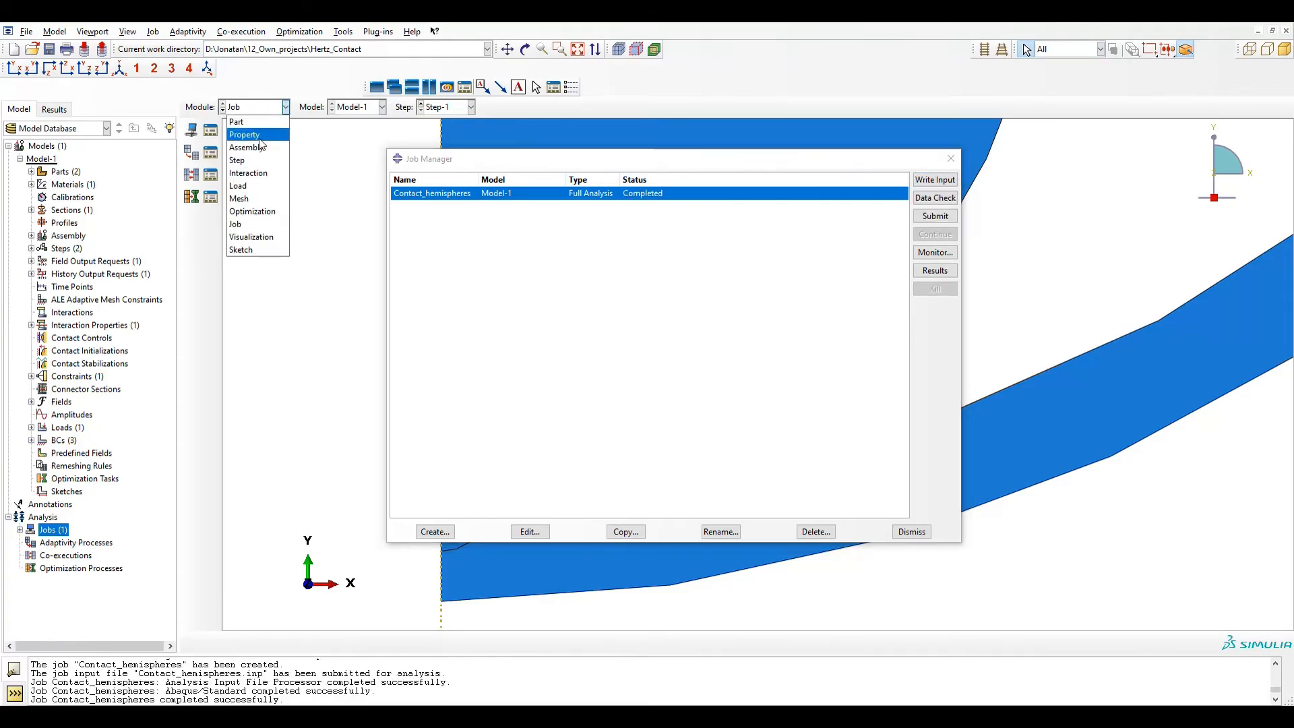
left_click(256, 174)
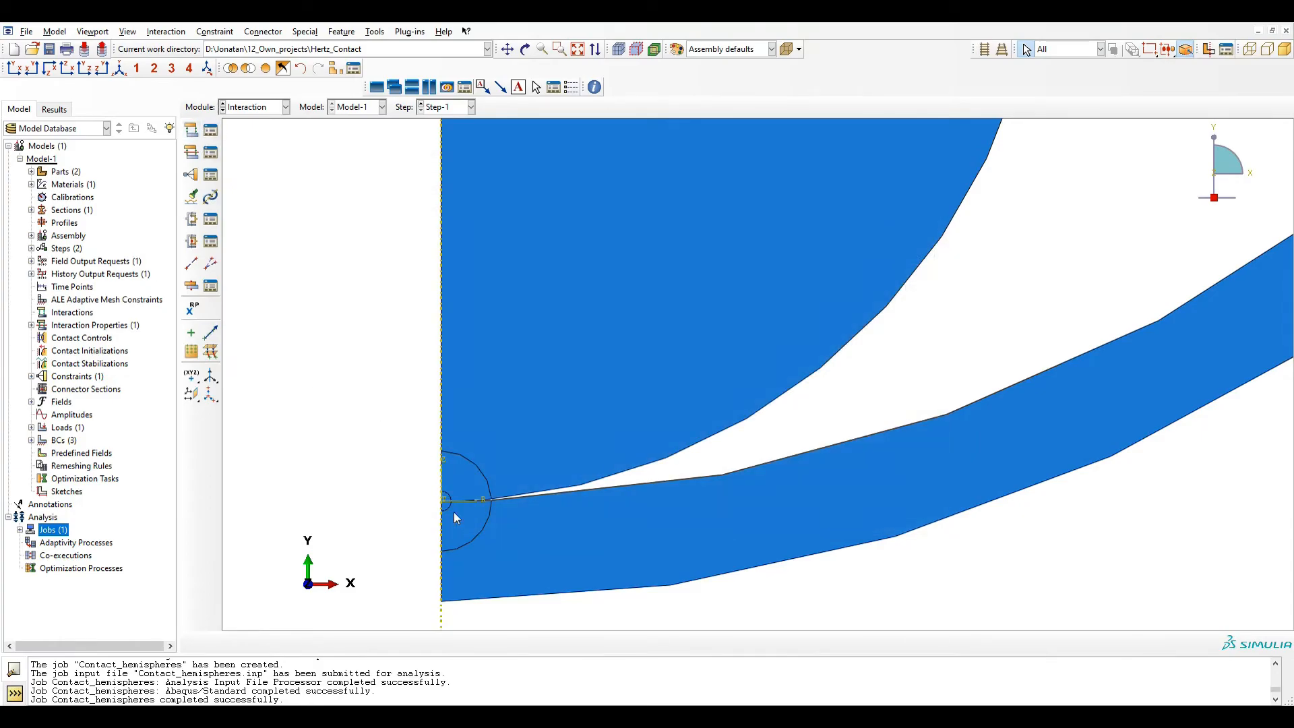
left_click(504, 498)
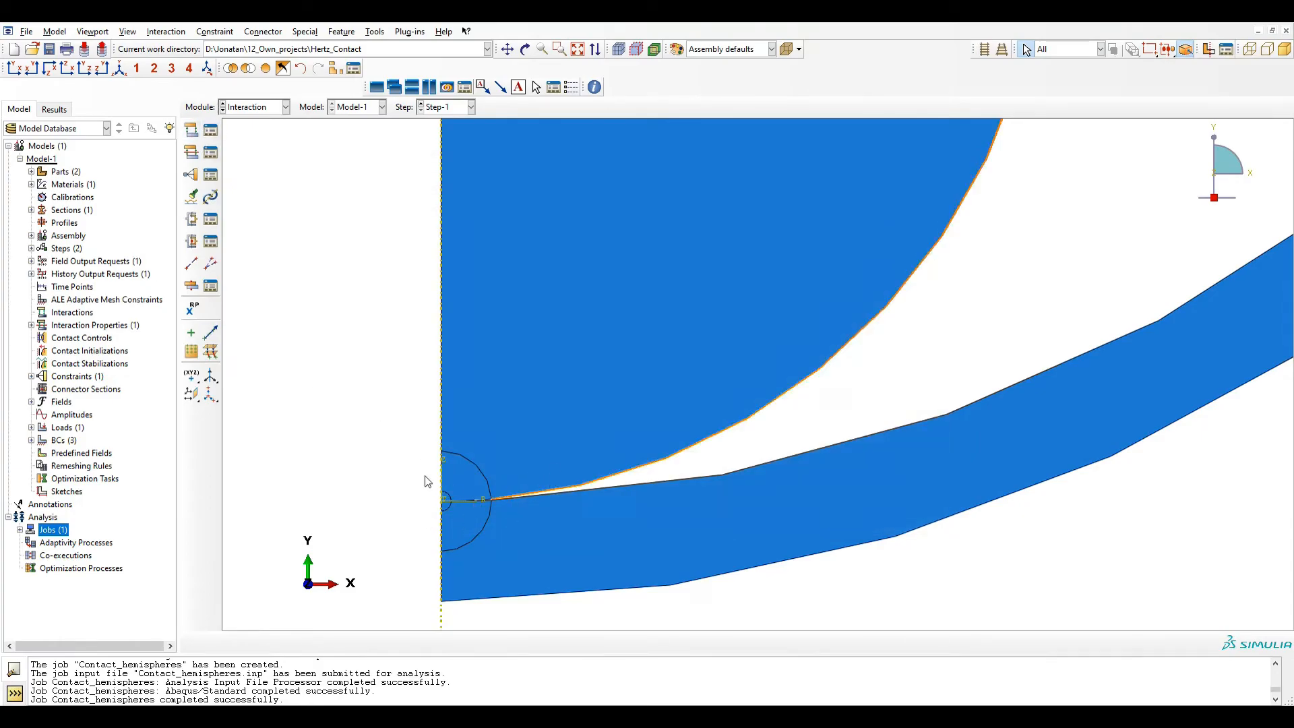
left_click(193, 132)
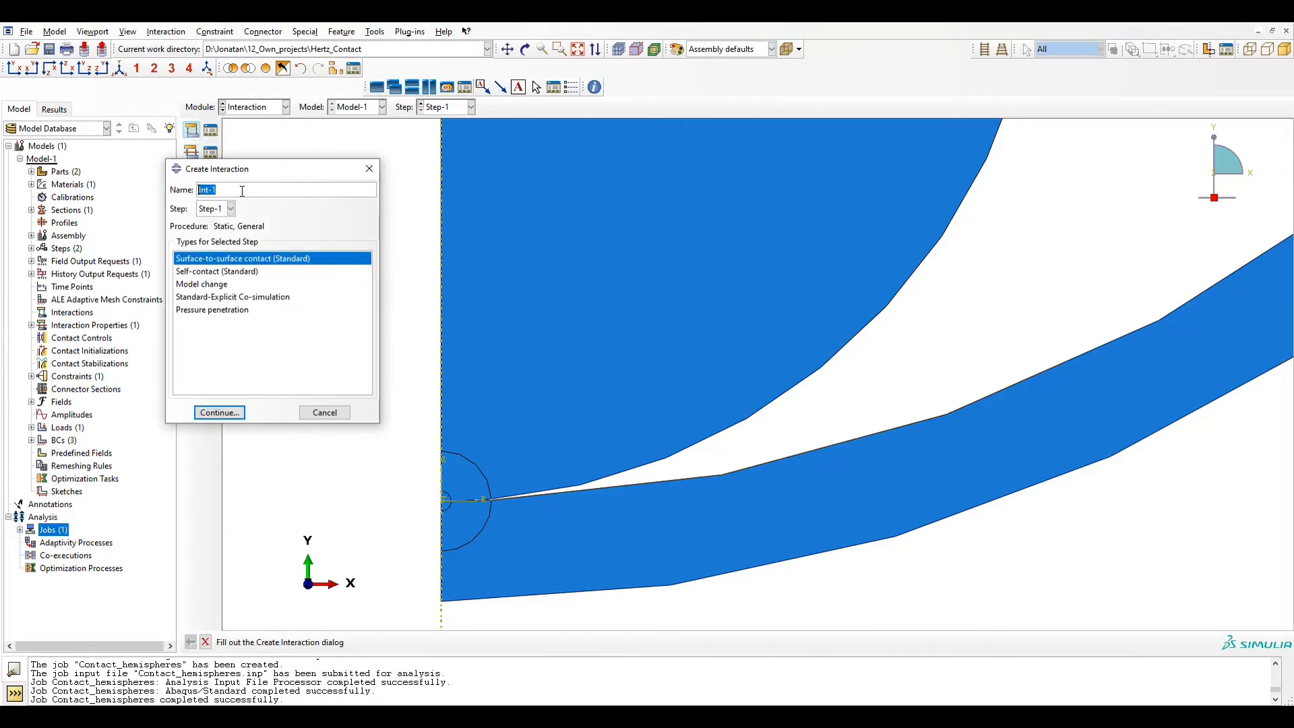
left_click(219, 412)
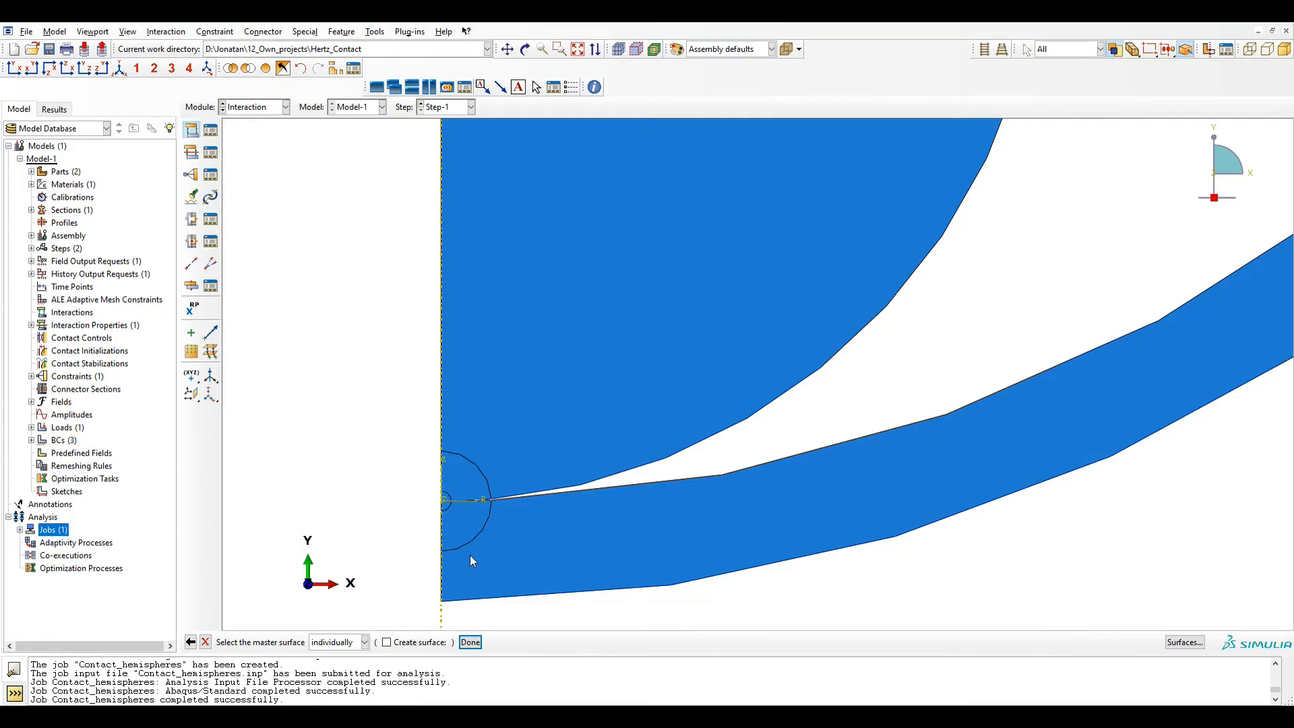
Step: Define the master surface from the upper hemisphere's curved contact edges, including those of the outer and inner partitions
scroll(455, 521, "up", 5)
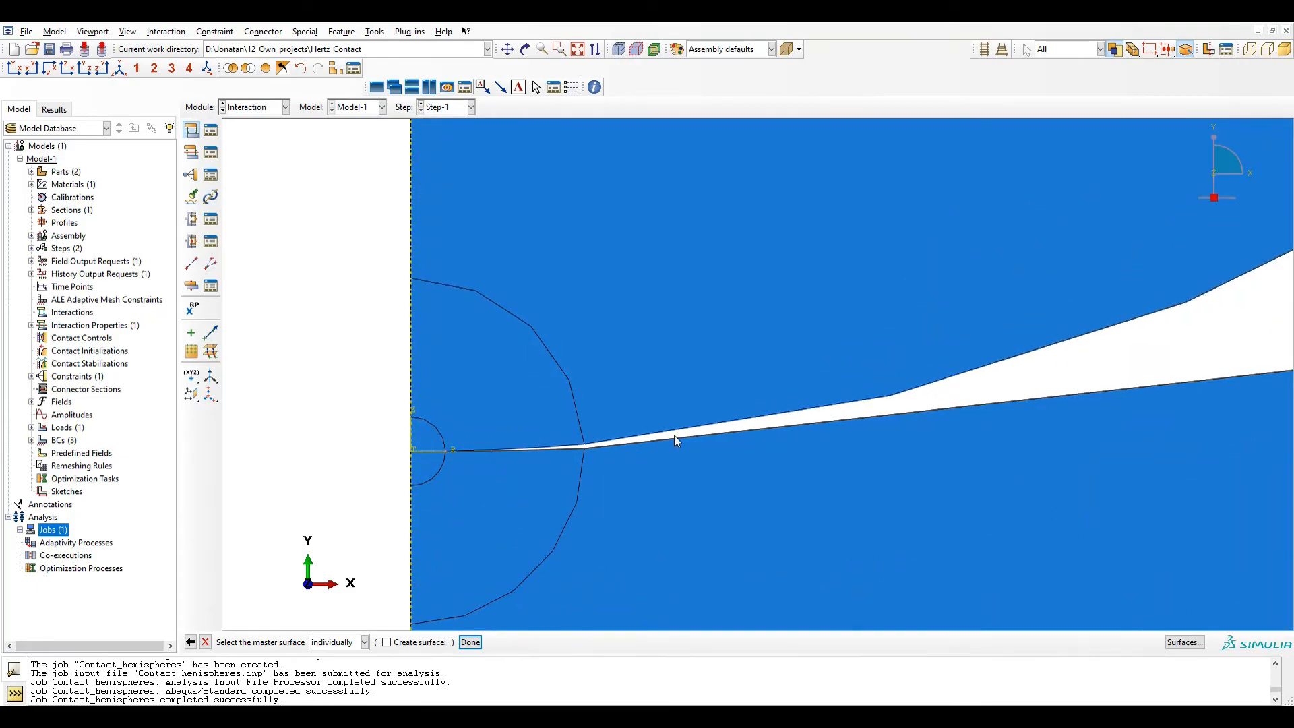
left_click(675, 430)
left_click(471, 454, "shift")
scroll(418, 449, "up", 5)
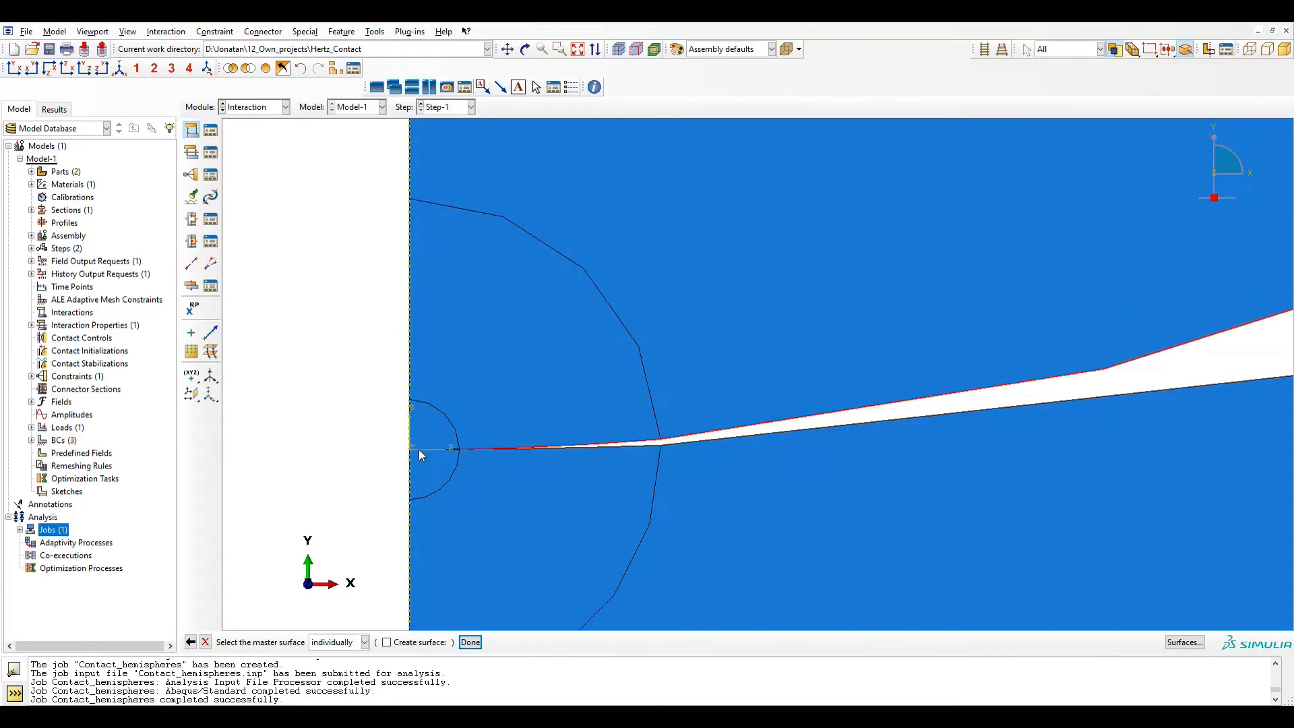
scroll(537, 451, "up", 1)
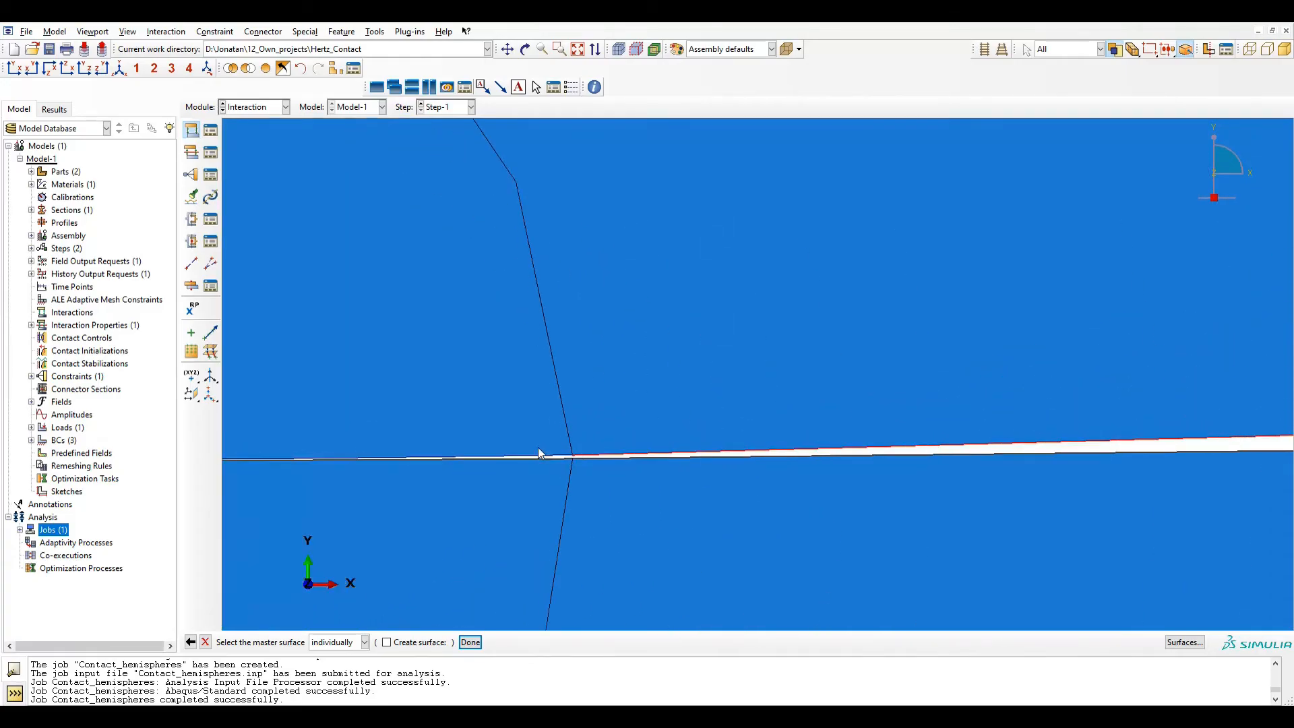
left_click(554, 460, "shift")
scroll(554, 461, "down", 4)
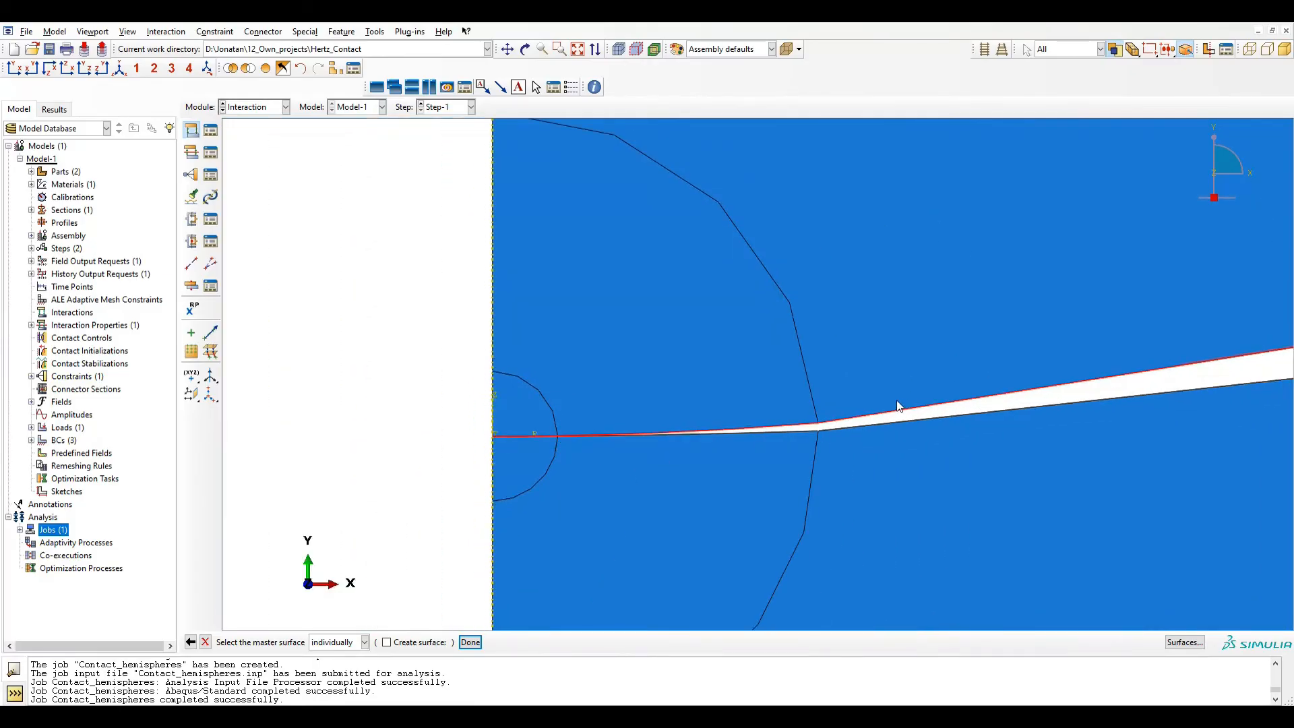
left_click(470, 641)
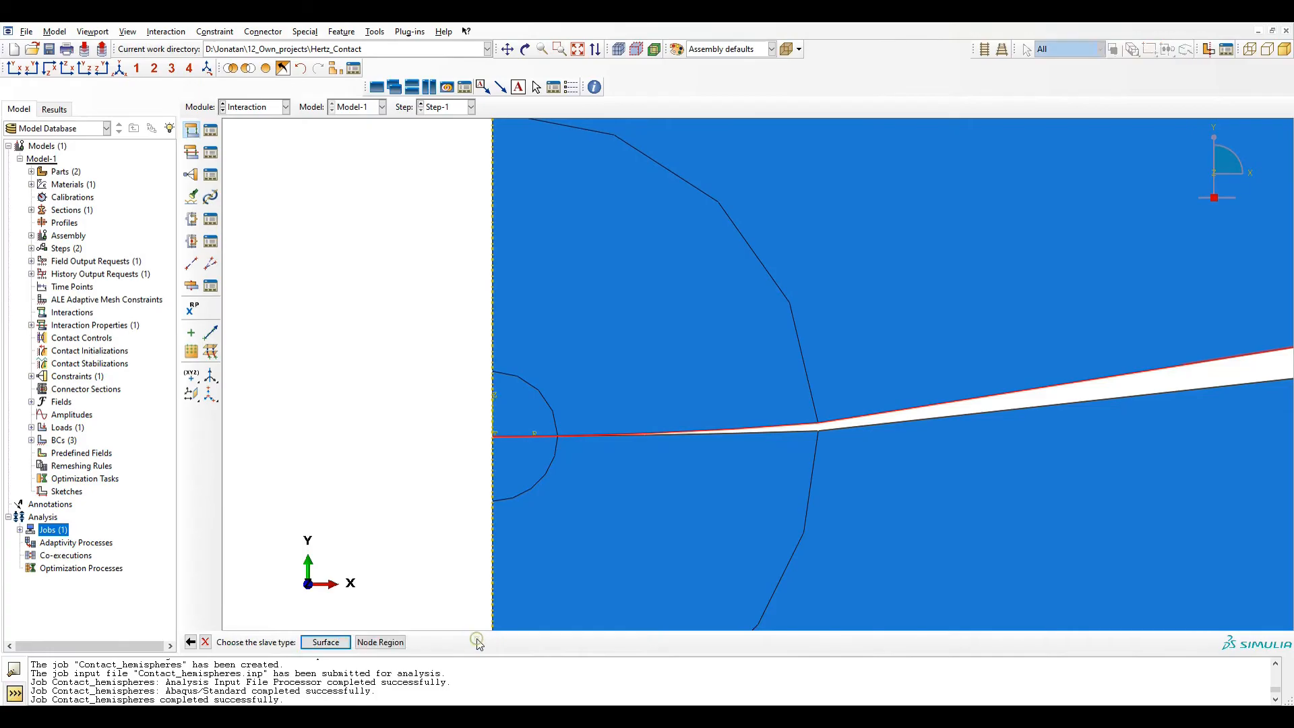
Step: Define the slave surface from the lower hemisphere's curved contact edges, including those of its outer and inner partitions
left_click(321, 644)
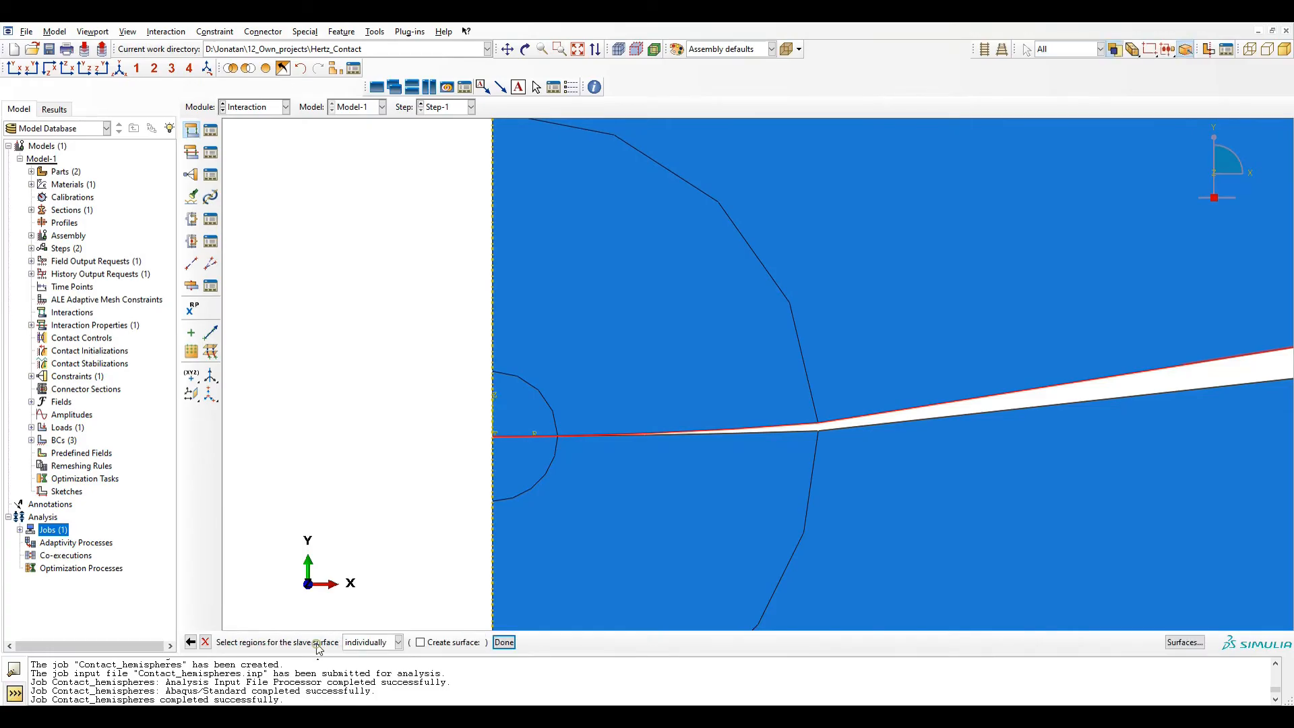
scroll(850, 450, "up", 2)
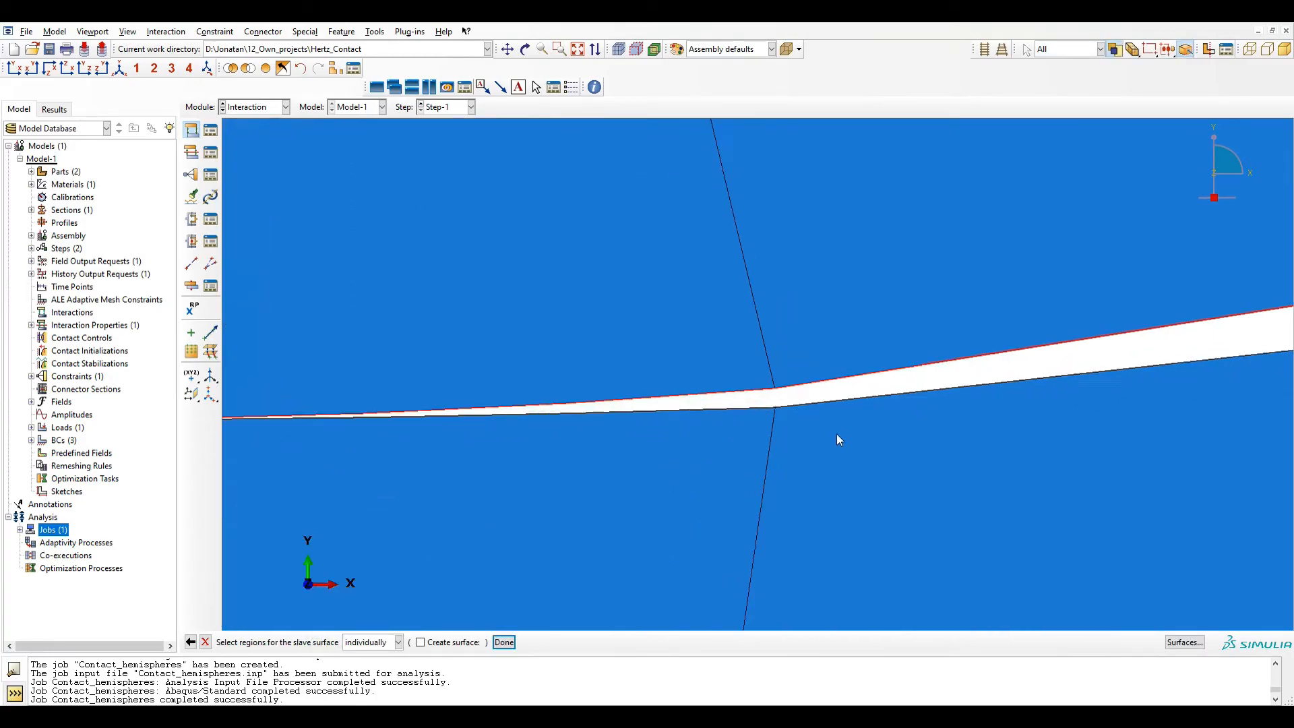
left_click(823, 400)
left_click(733, 406, "shift")
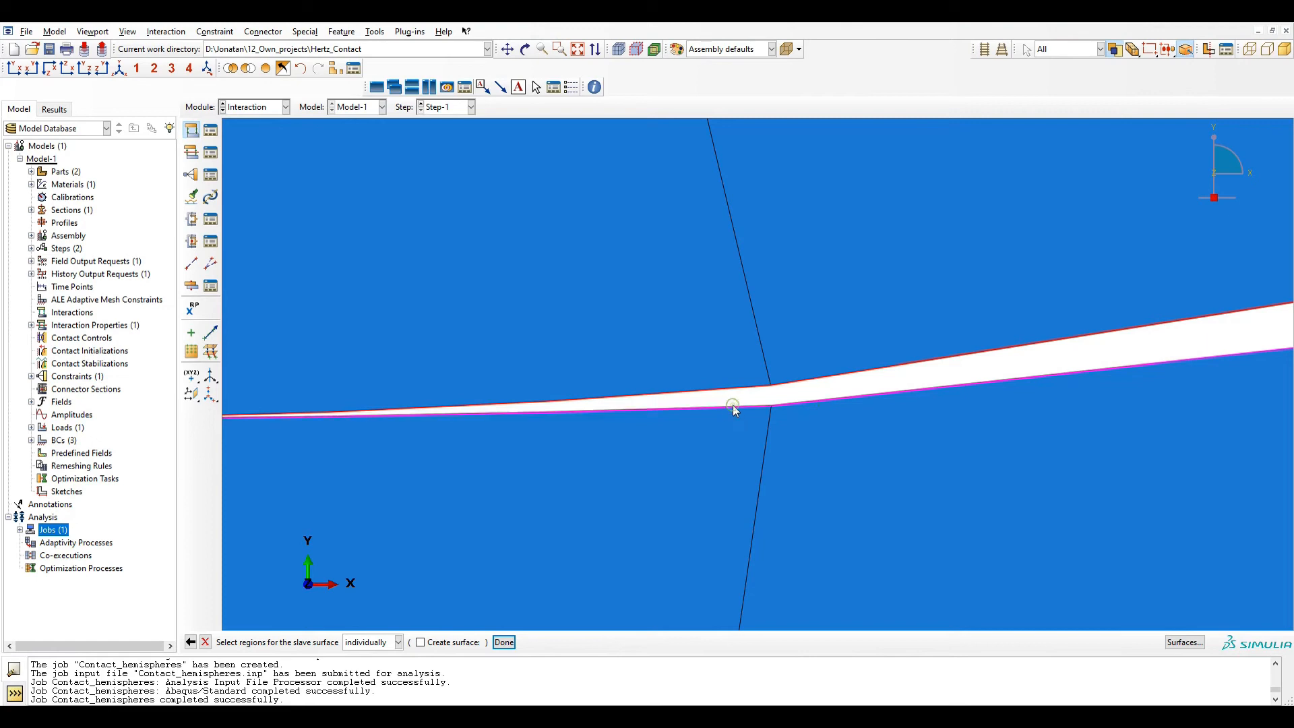
scroll(589, 490, "down", 3)
scroll(572, 442, "up", 4)
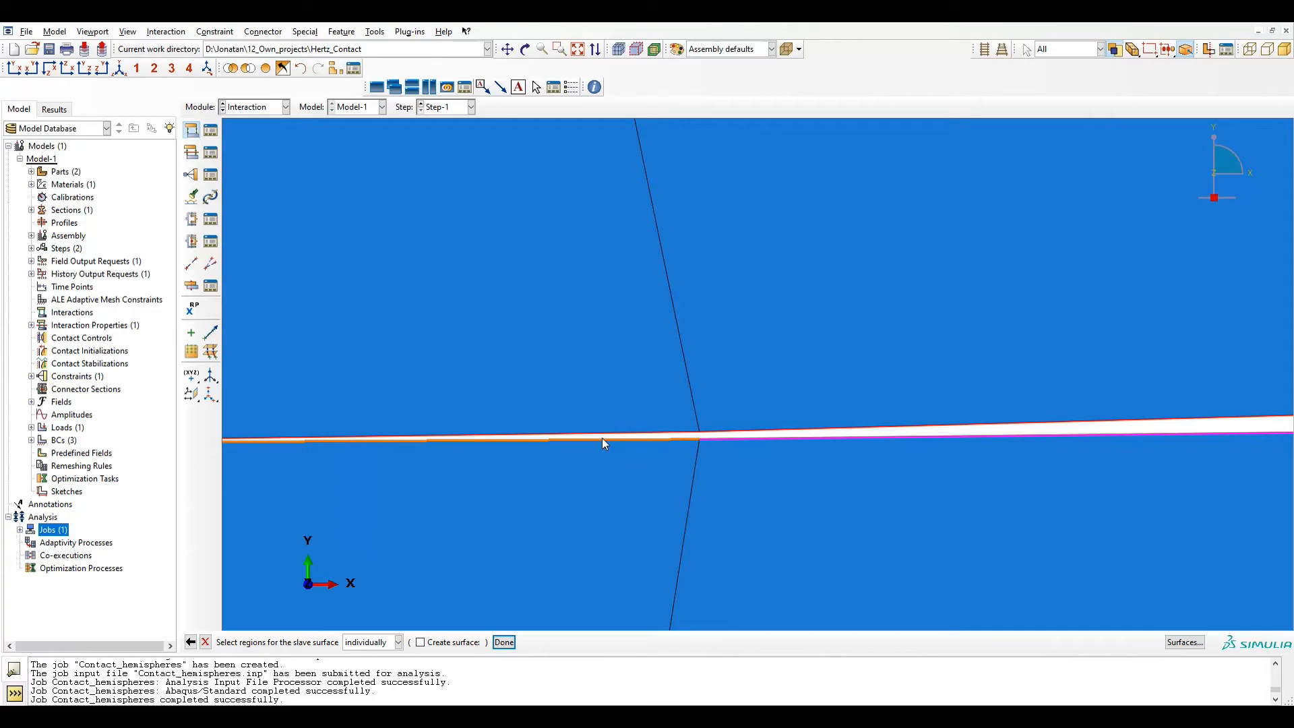
left_click(601, 438, "shift")
left_click(505, 642)
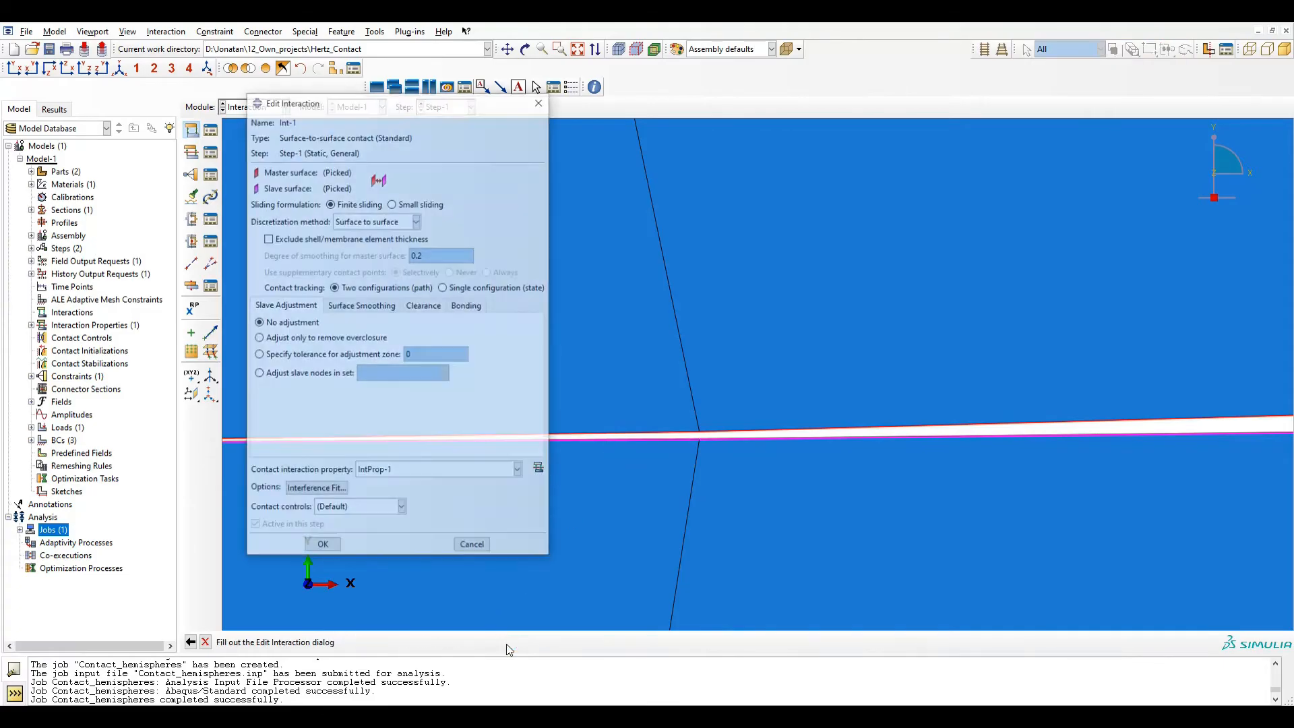
Step: Set the interaction to small sliding with node-to-surface discretization and the IntProp-1 contact property, and create it
left_click(393, 204)
left_click(415, 221)
left_click(405, 250)
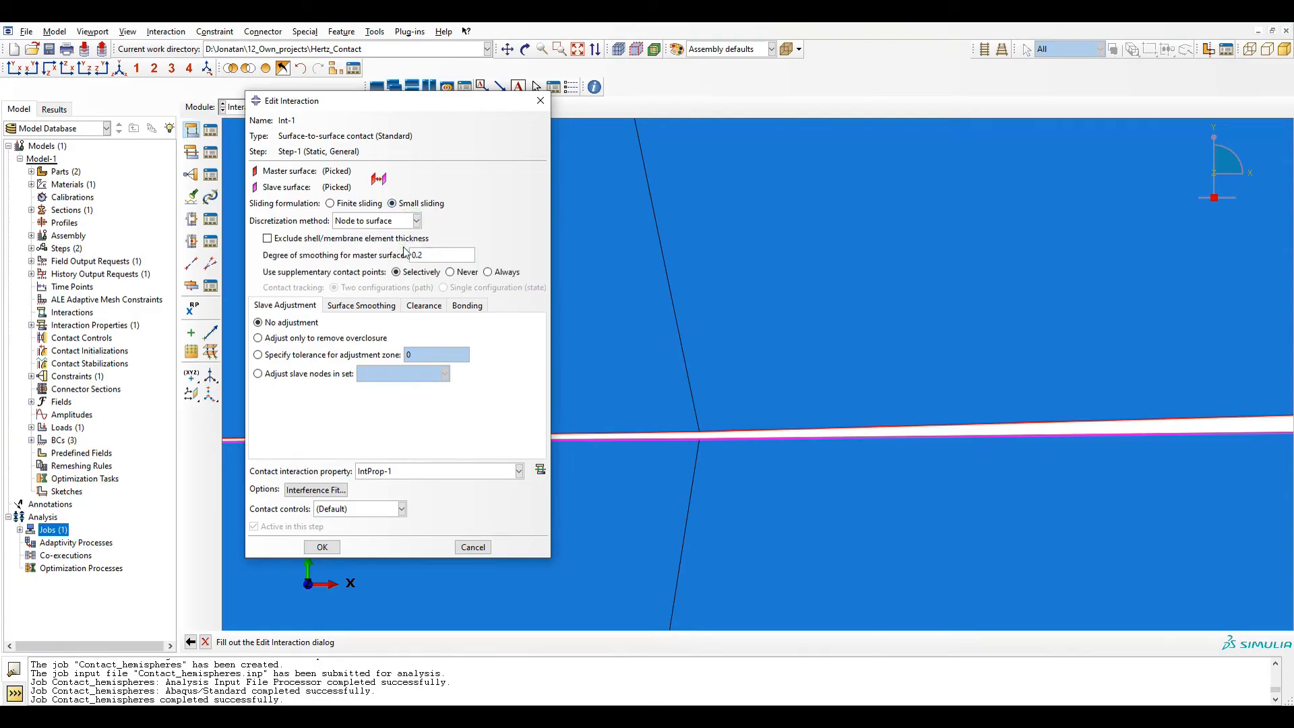
left_click(399, 478)
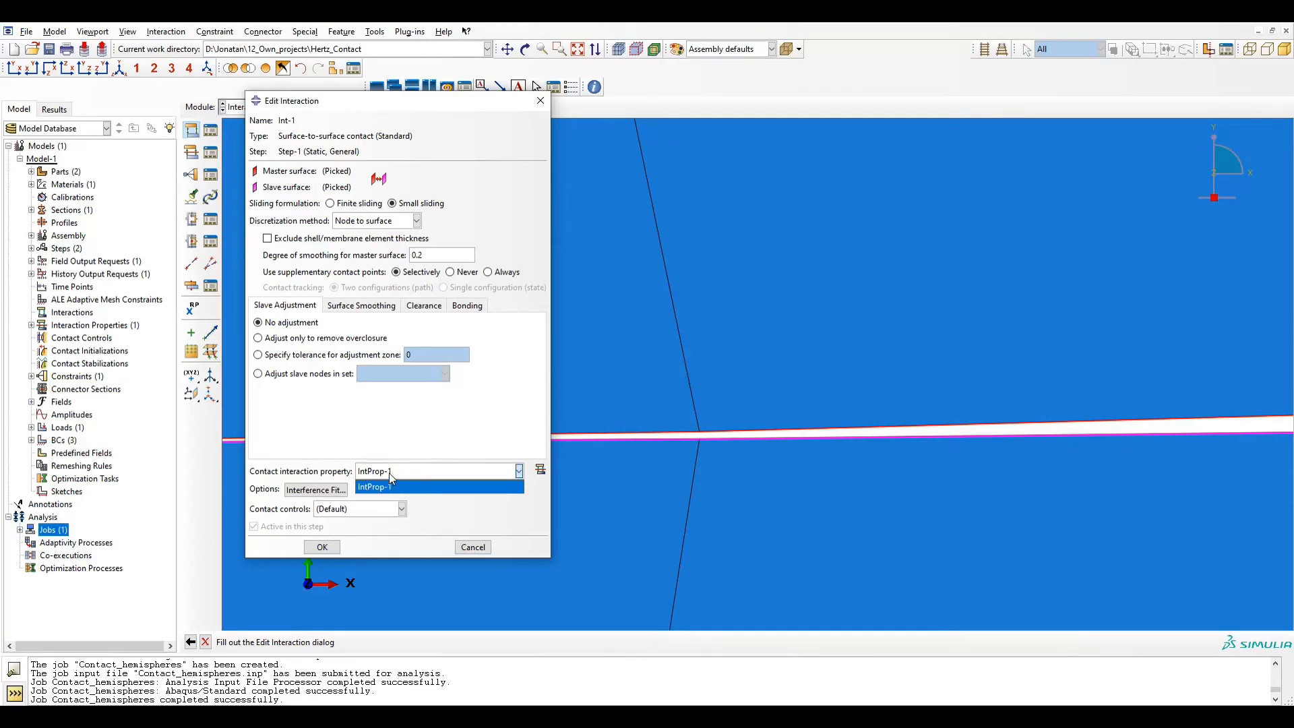
left_click(390, 483)
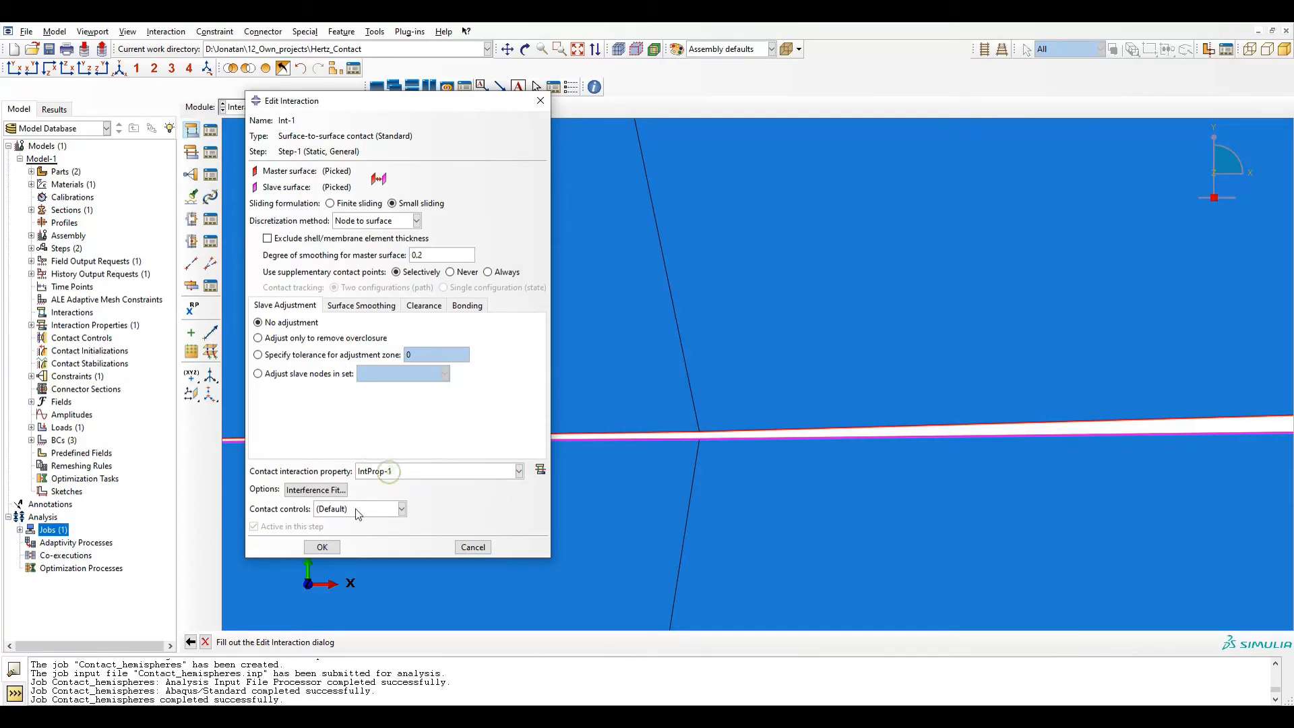
left_click(323, 546)
Step: Resubmit the Contact_hemispheres job for full analysis, overwriting its existing job files
scroll(486, 451, "up", 3)
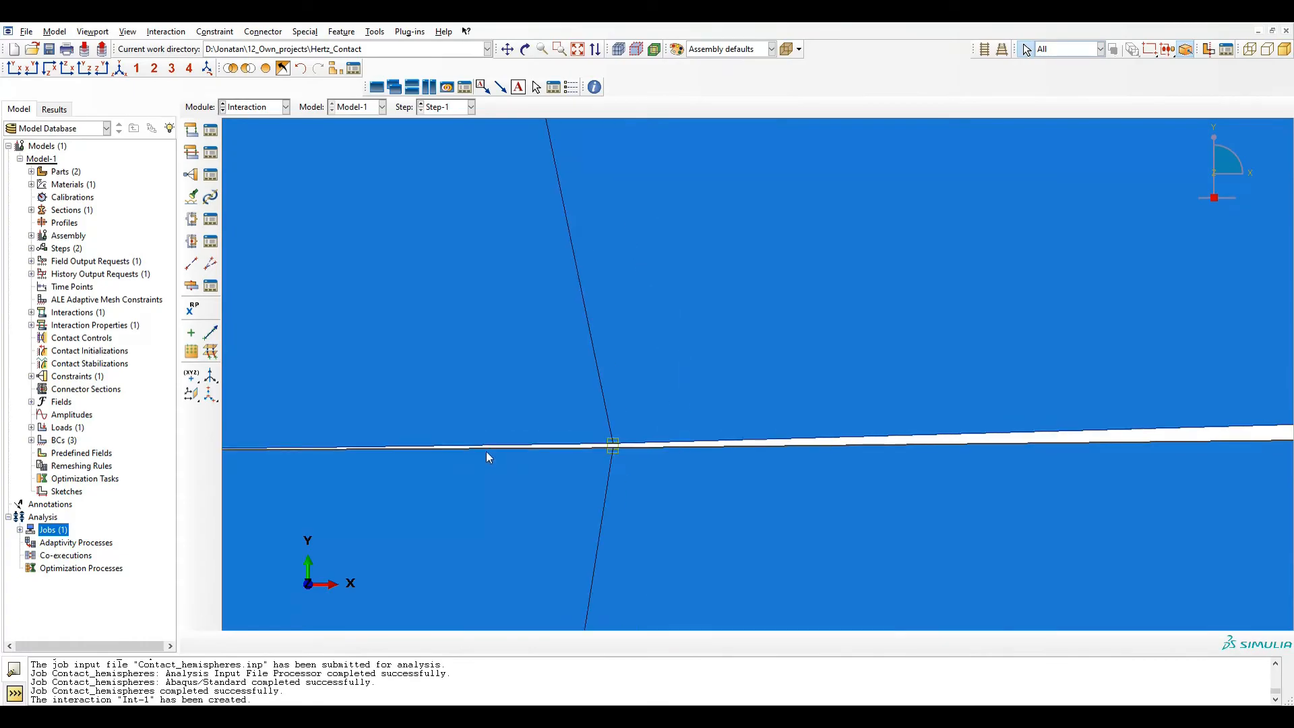
scroll(498, 447, "down", 5)
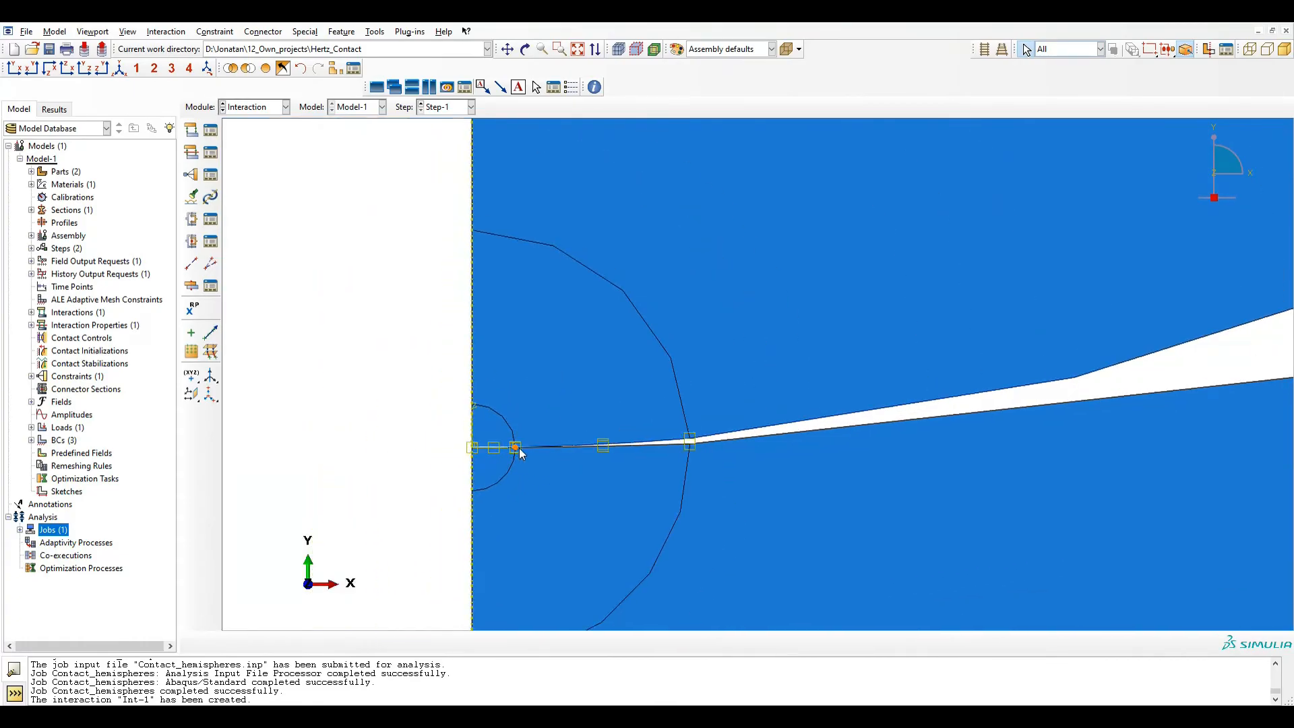
left_click(256, 108)
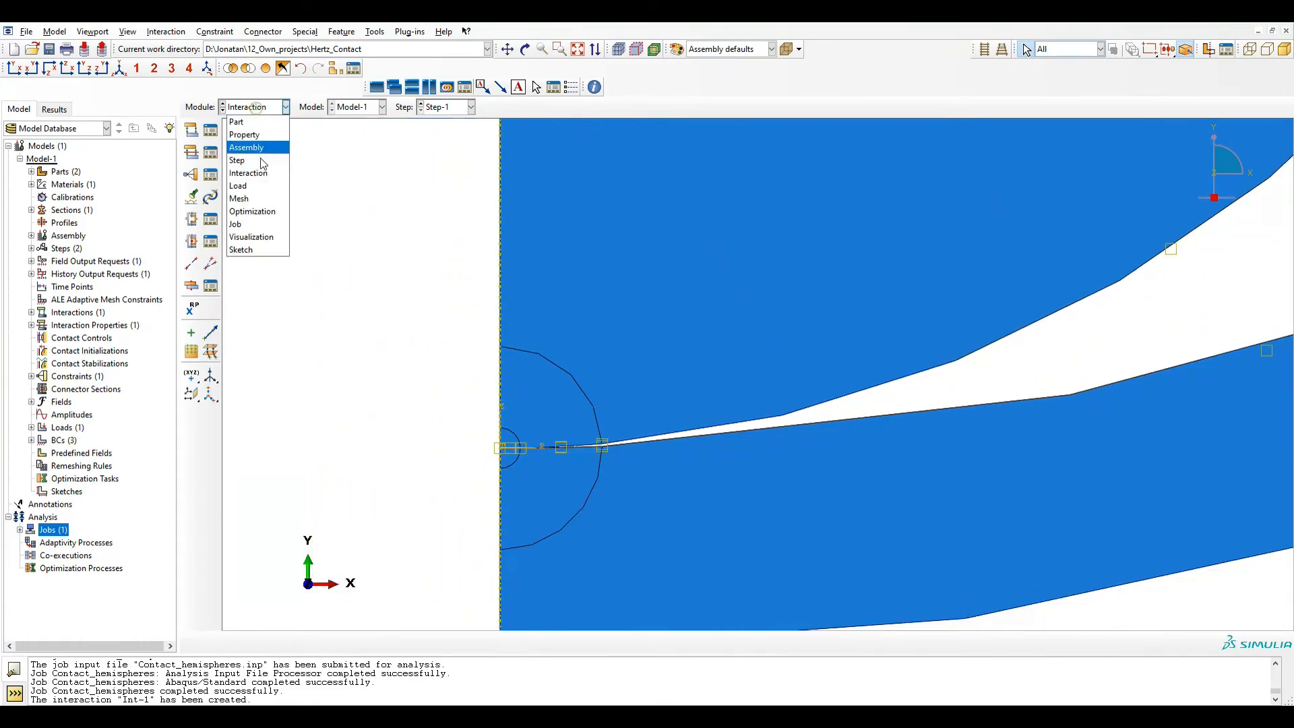
left_click(256, 221)
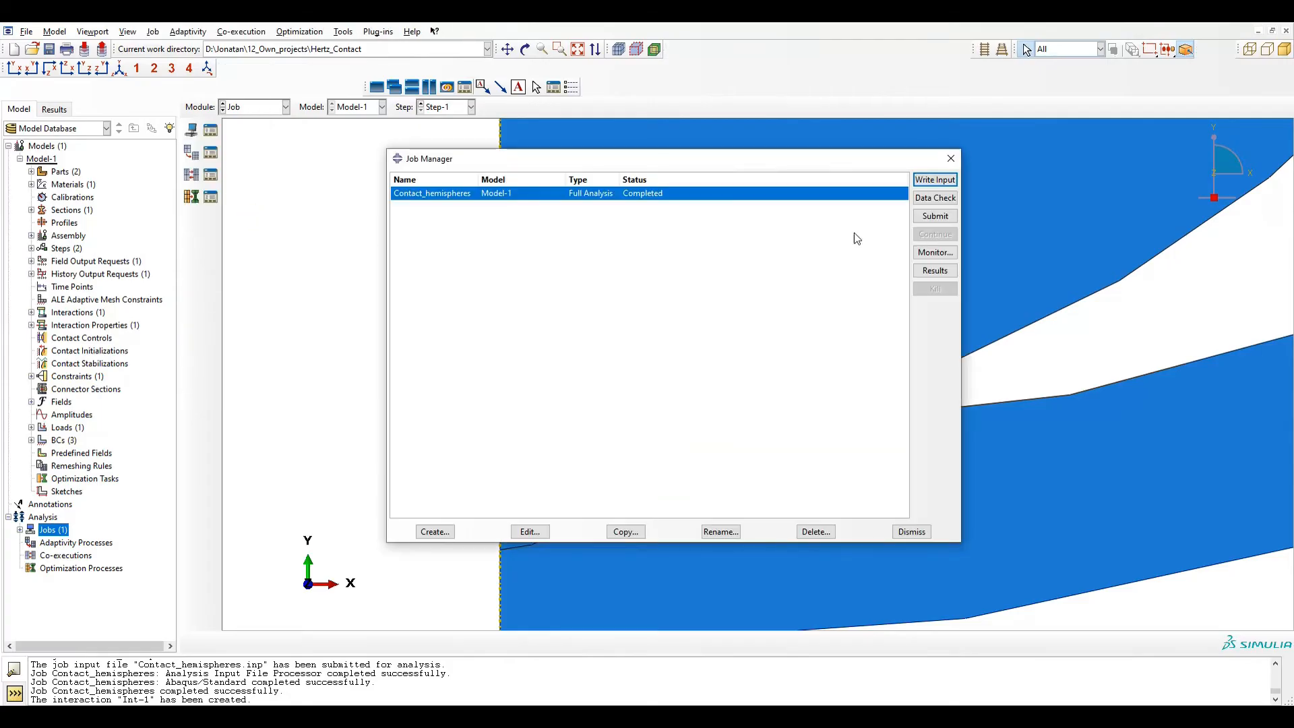
left_click(934, 216)
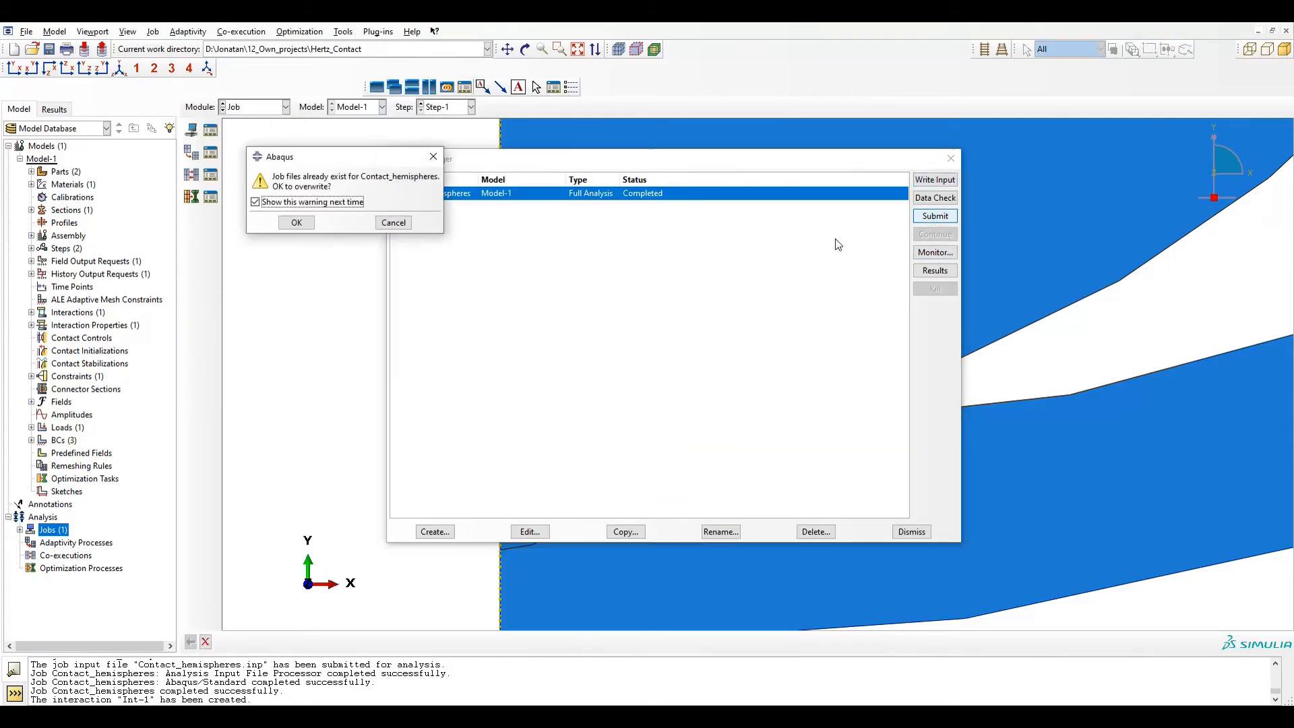
left_click(297, 223)
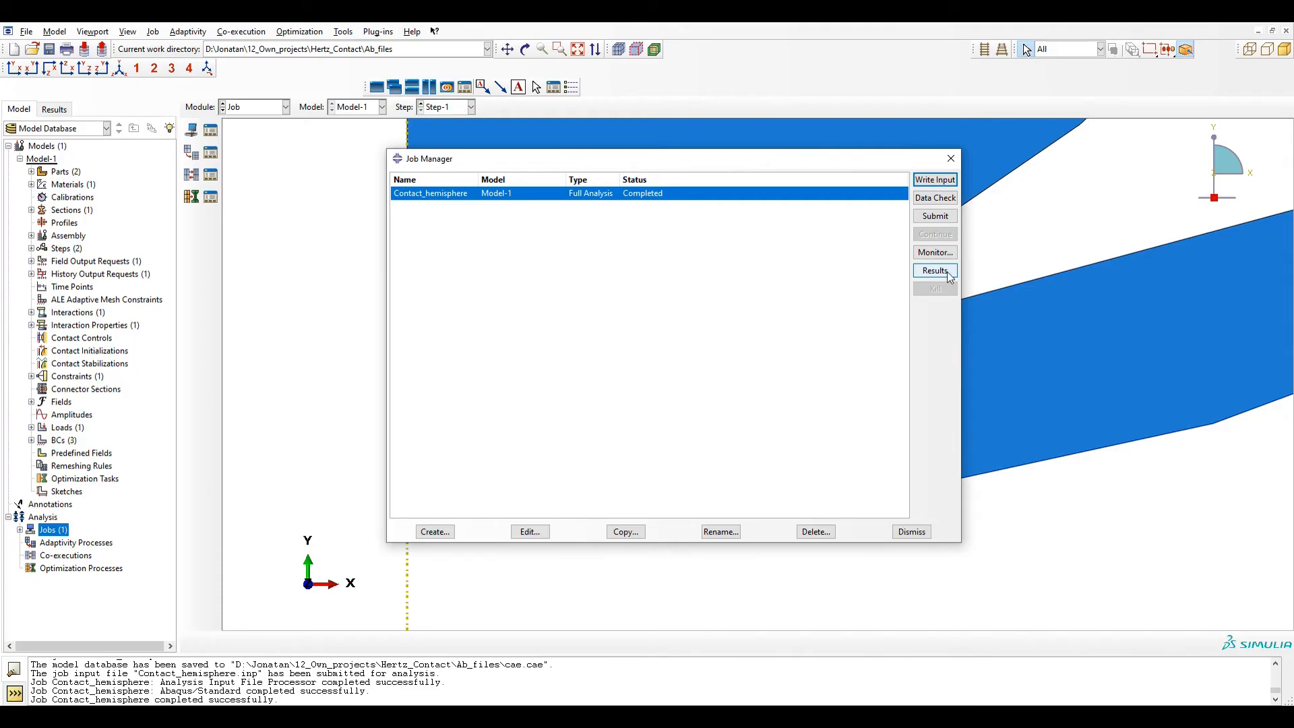
Step: Open the completed job's results and limit the visible edges of the plot to feature edges
left_click(935, 271)
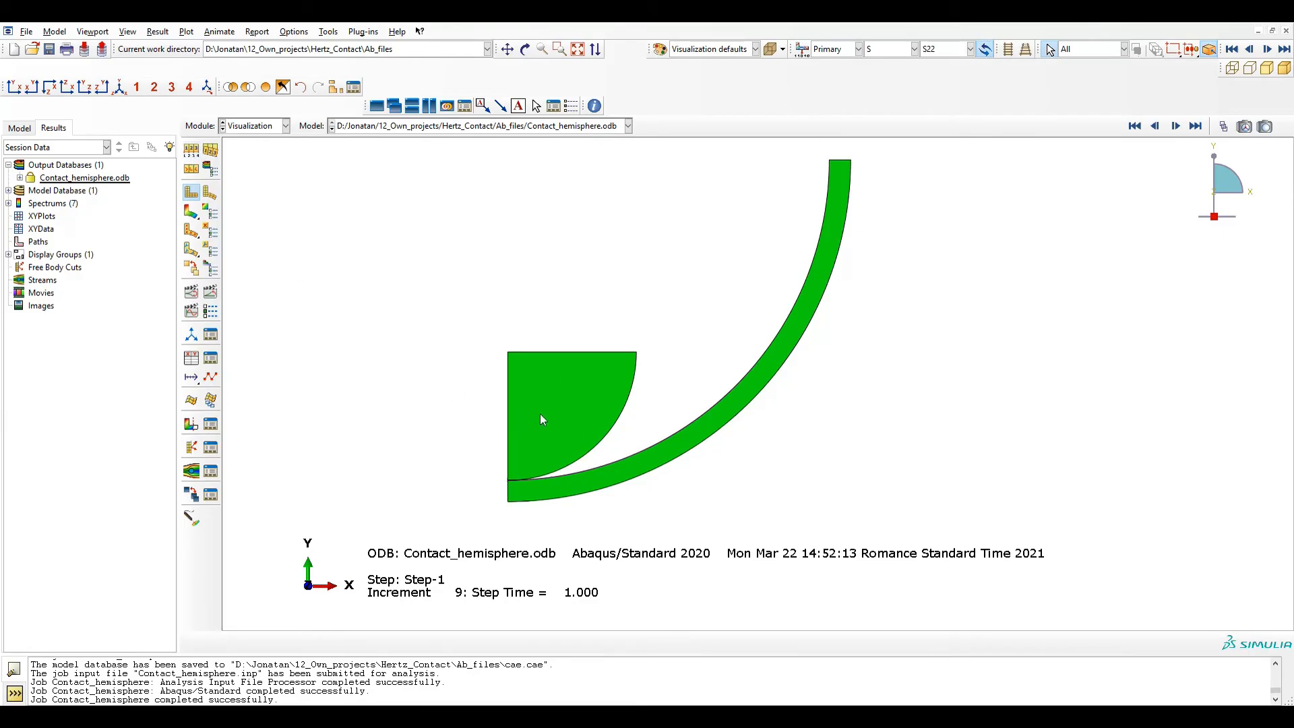
left_click(190, 149)
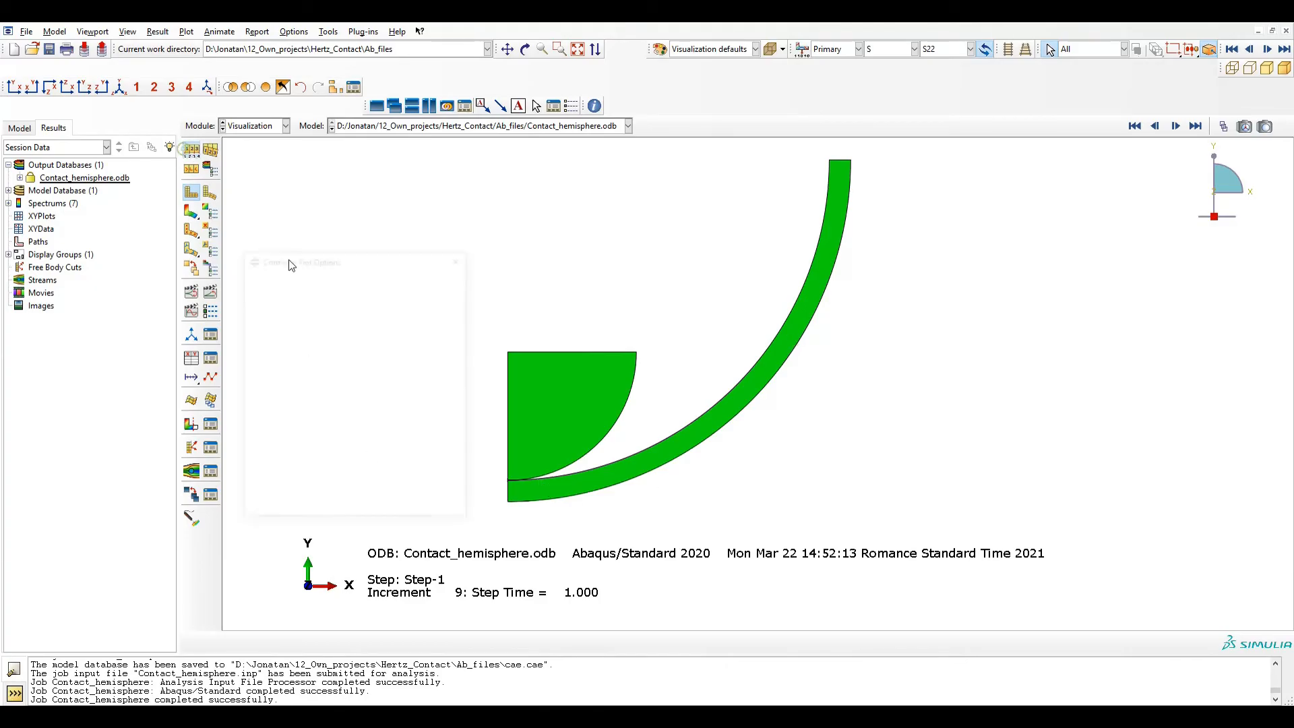
left_click(327, 510)
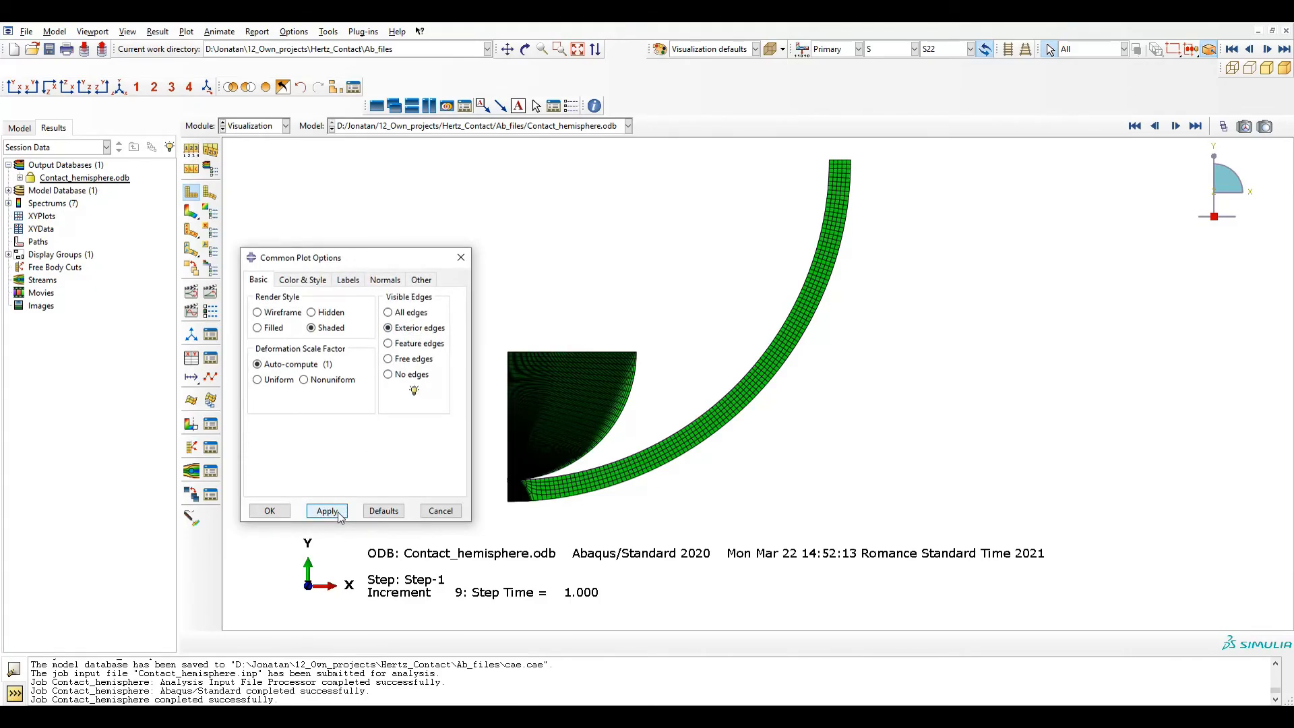
left_click(400, 344)
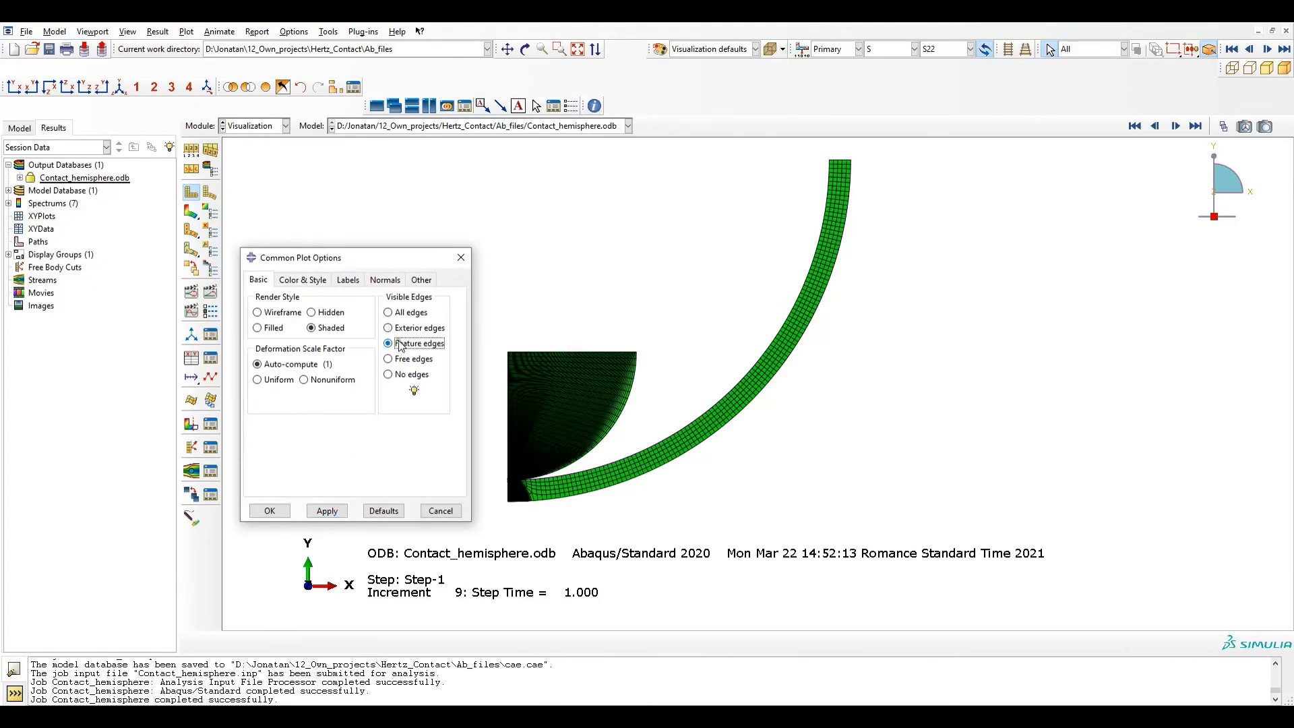
left_click(327, 510)
left_click(270, 510)
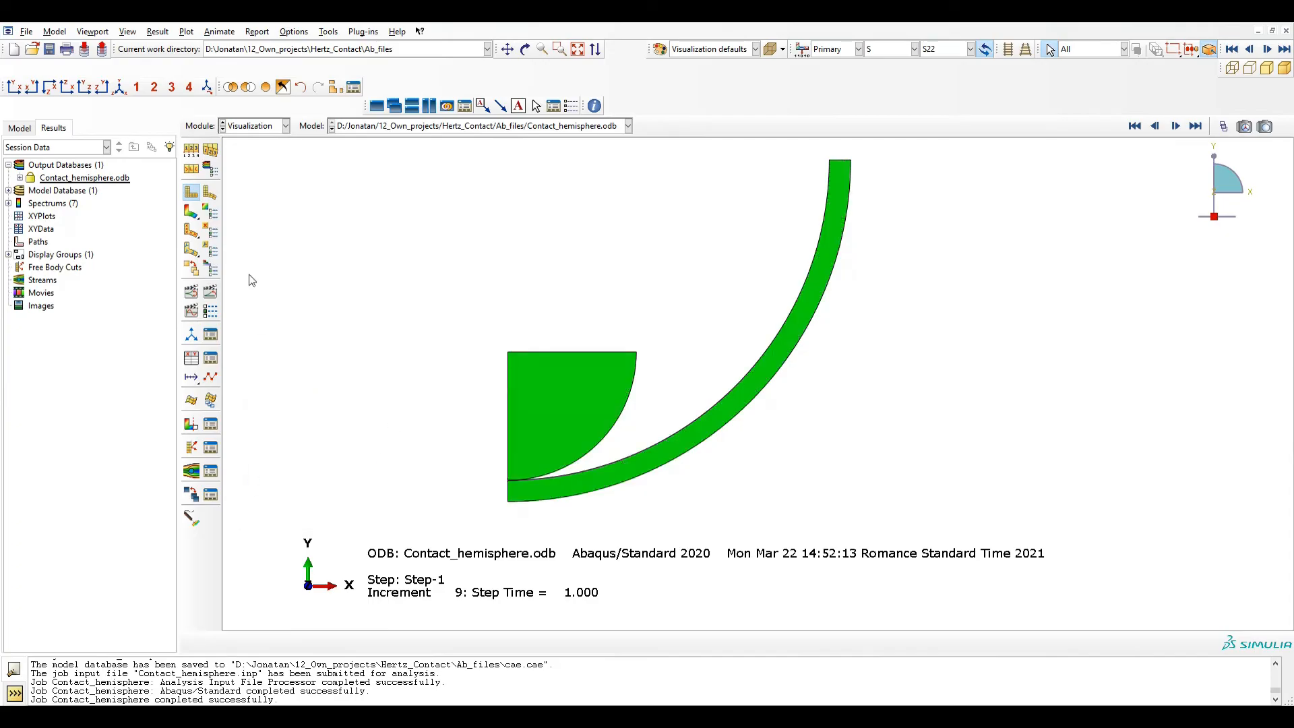
Step: Display the axisymmetric results as a swept 3D body by sweeping the elements from 0 to 180 degrees with 50 segments
left_click(209, 170)
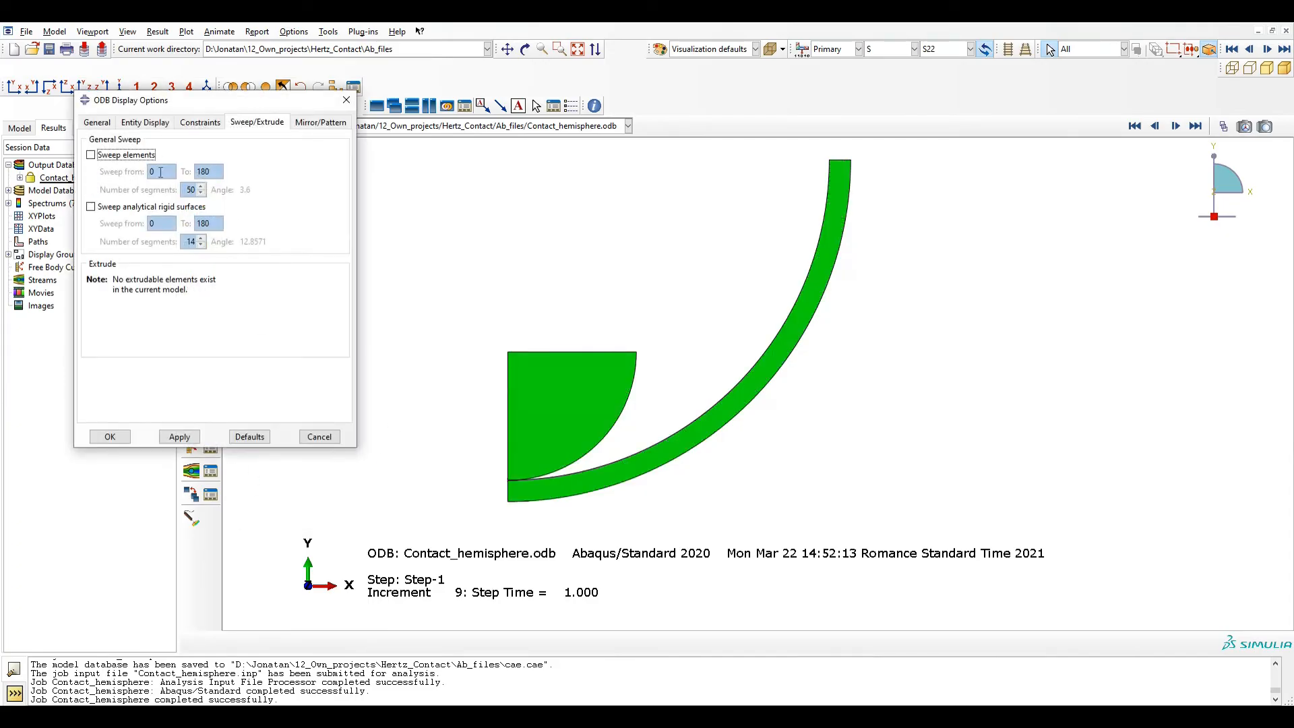
left_click(133, 156)
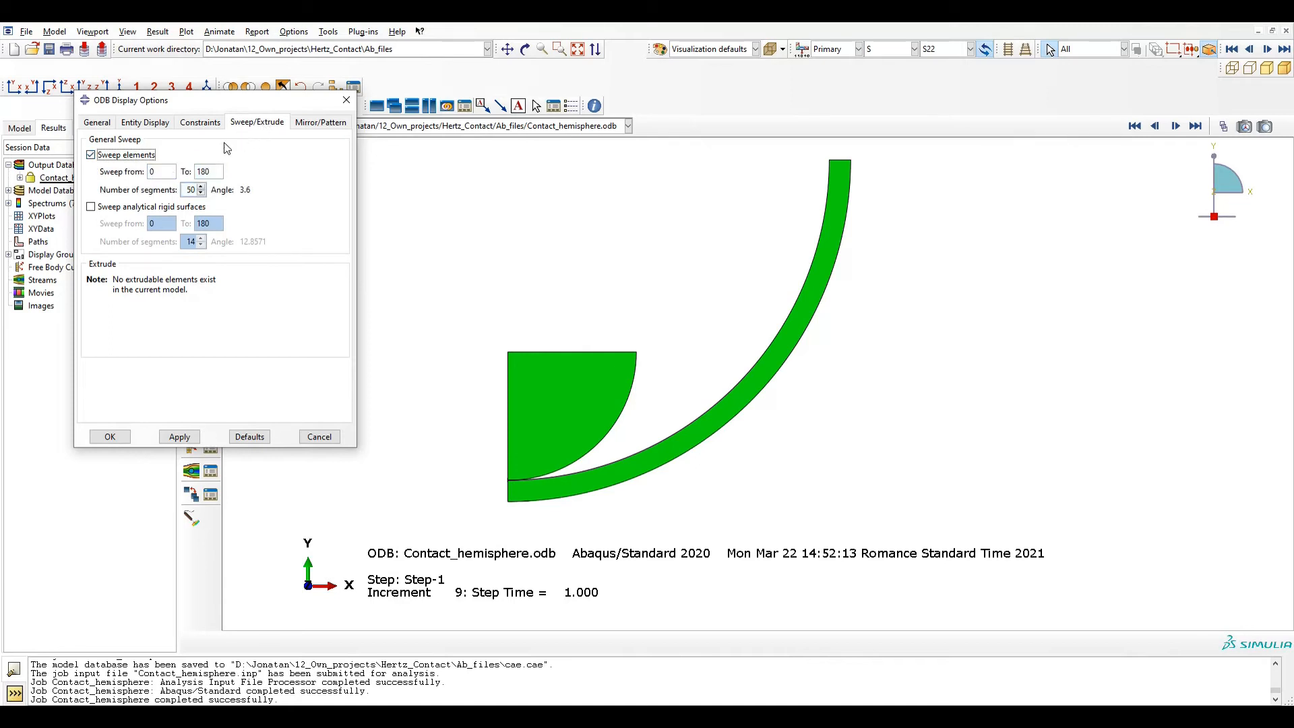
left_click(189, 439)
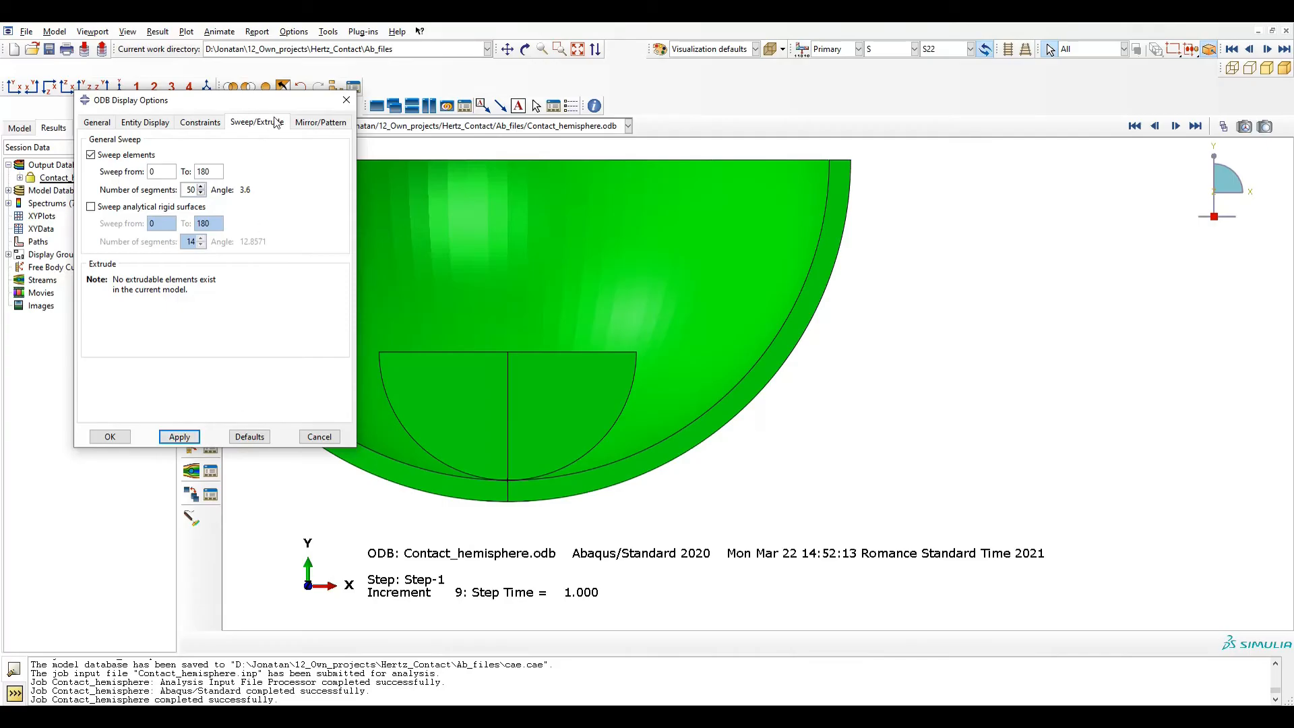
left_click_drag(525, 309, 463, 357, "ctrl+alt")
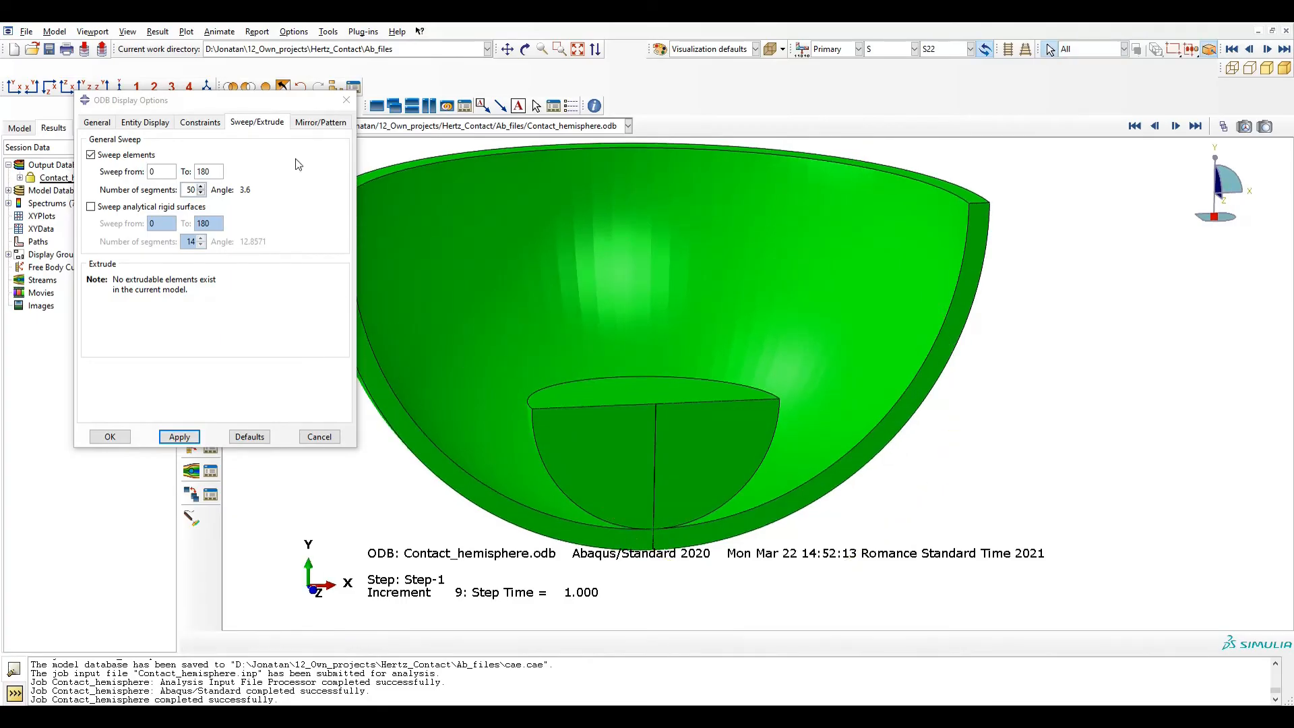
left_click(347, 100)
left_click_drag(649, 435, 670, 502, "ctrl+alt")
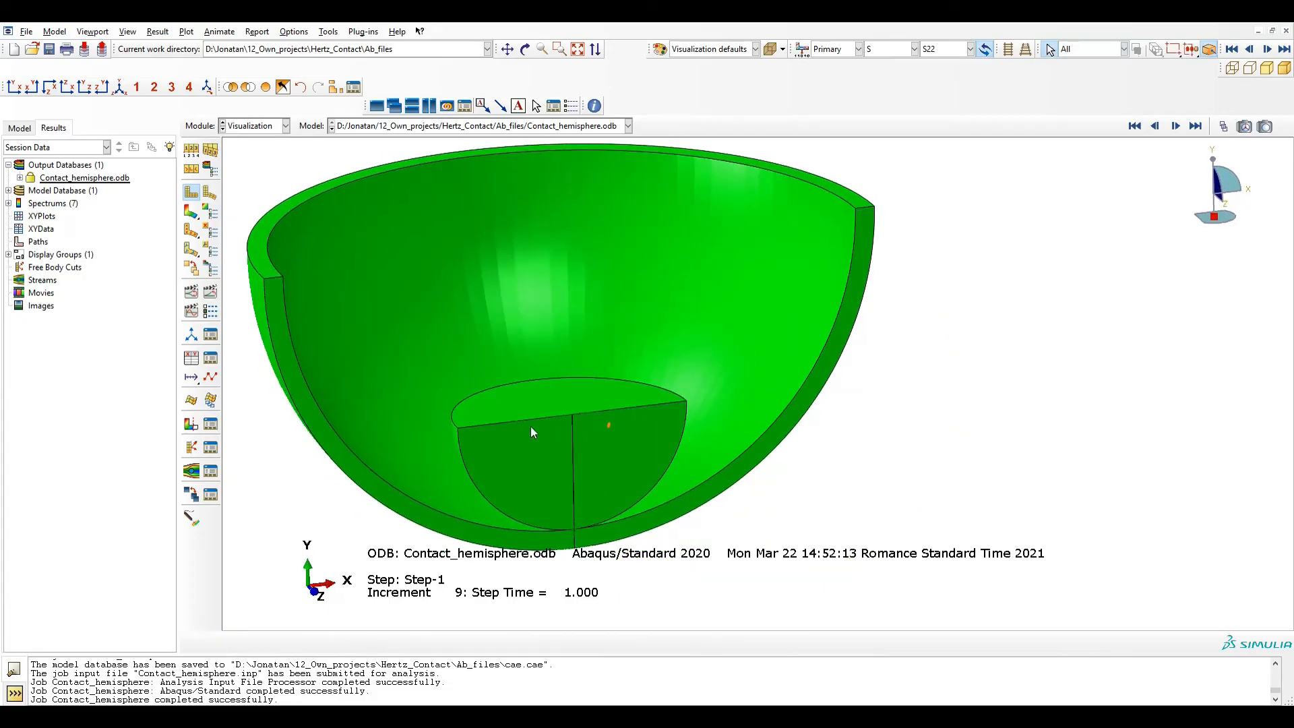
Step: Plot contours on the deformed shape and show the S11 stress component, viewing the cut section from the front
left_click(190, 215)
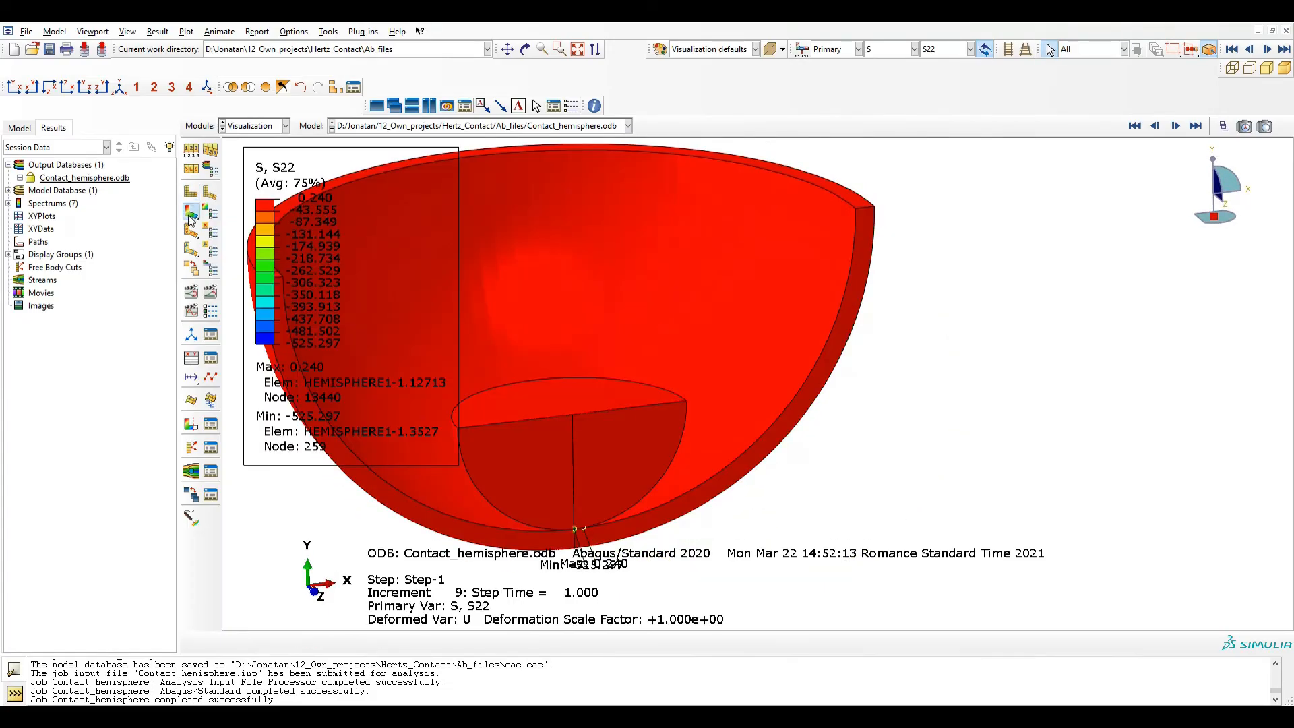
left_click(971, 49)
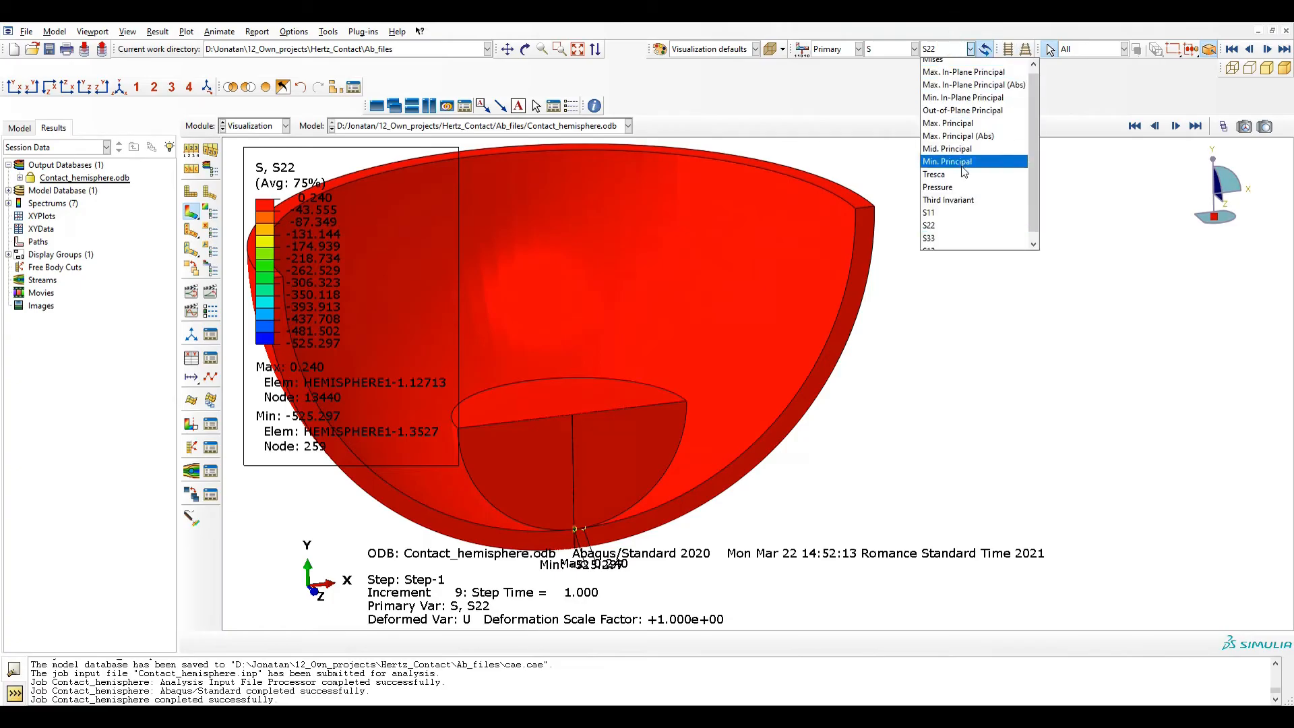
left_click(964, 214)
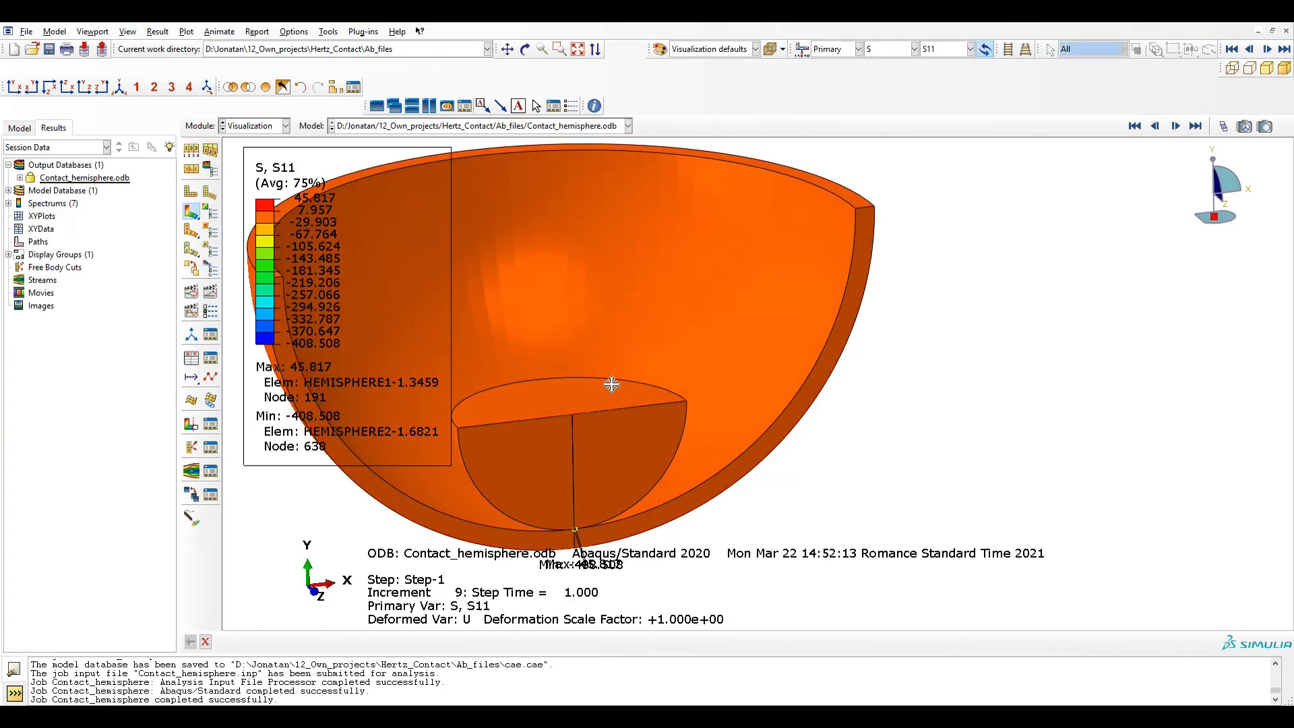
middle_click_drag(609, 384, 778, 380, "ctrl+alt")
left_click_drag(729, 440, 738, 331, "ctrl+alt")
left_click_drag(727, 322, 728, 312)
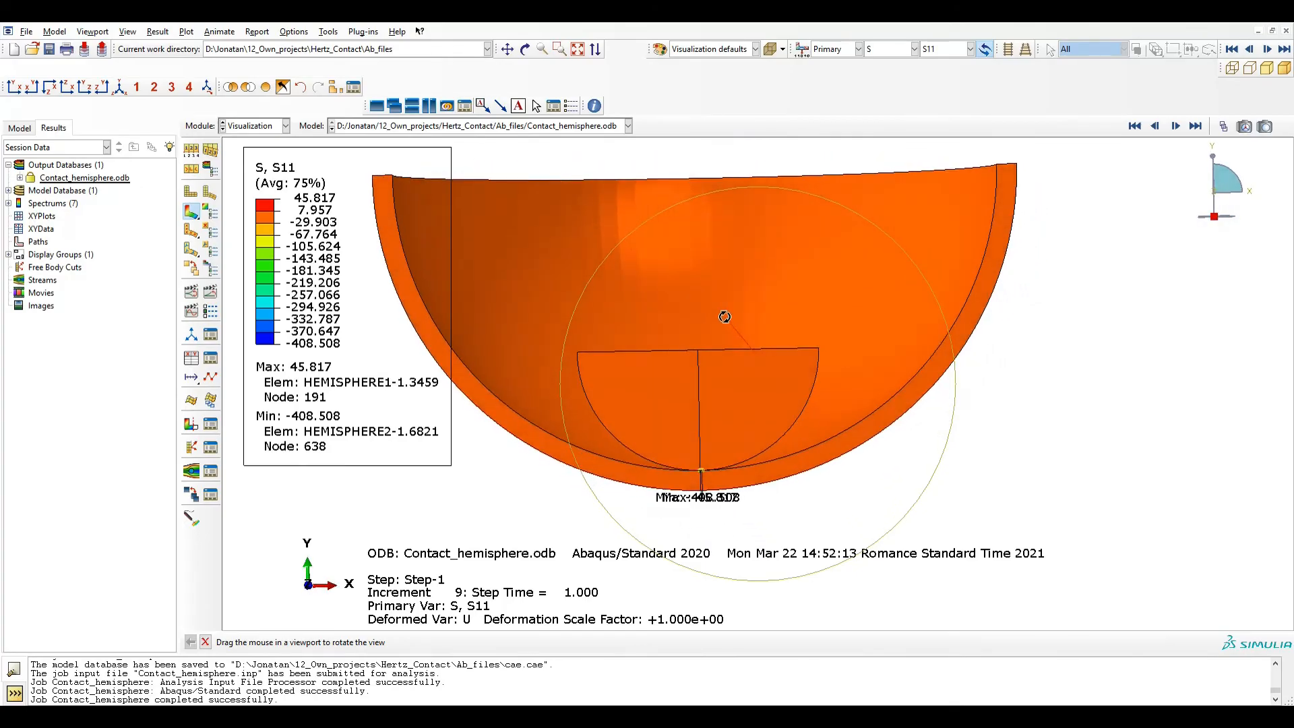
key("Escape")
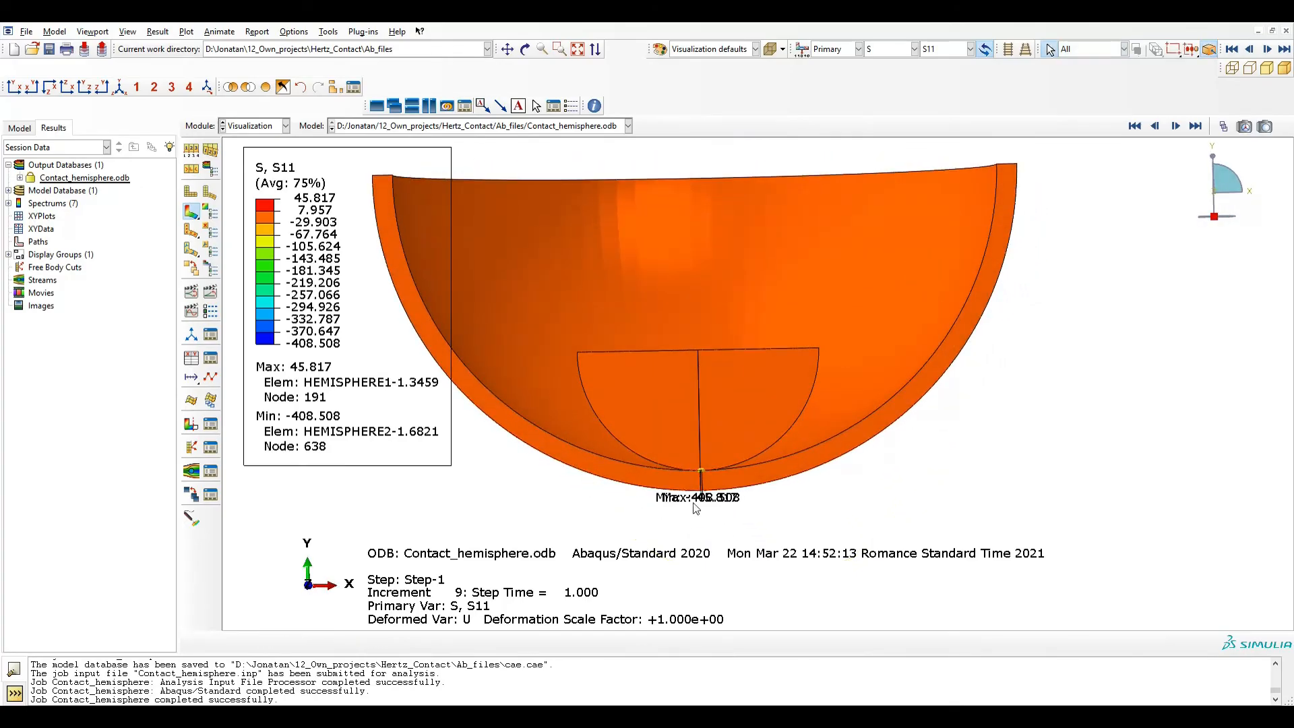
Step: Check the contour plot limits and examine the S11 stress distribution around the contact point in the front XY view
left_click(209, 213)
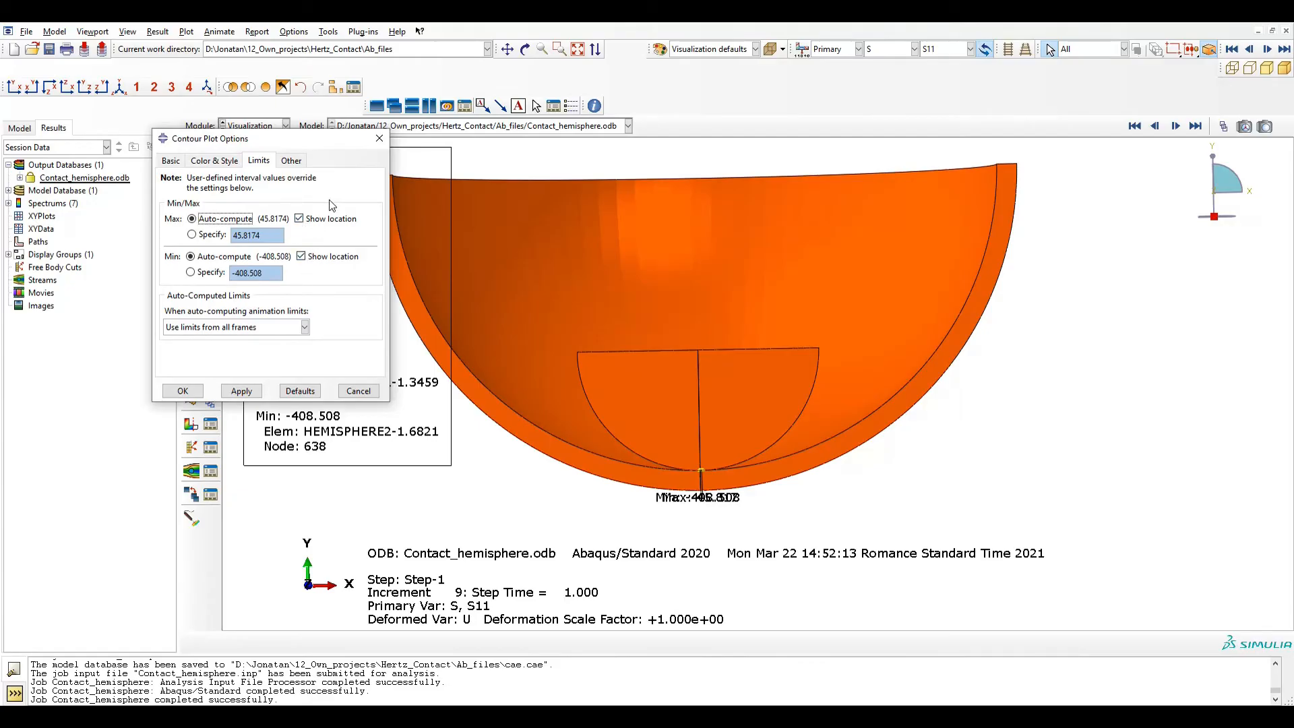
left_click(378, 139)
scroll(735, 512, "down", 8)
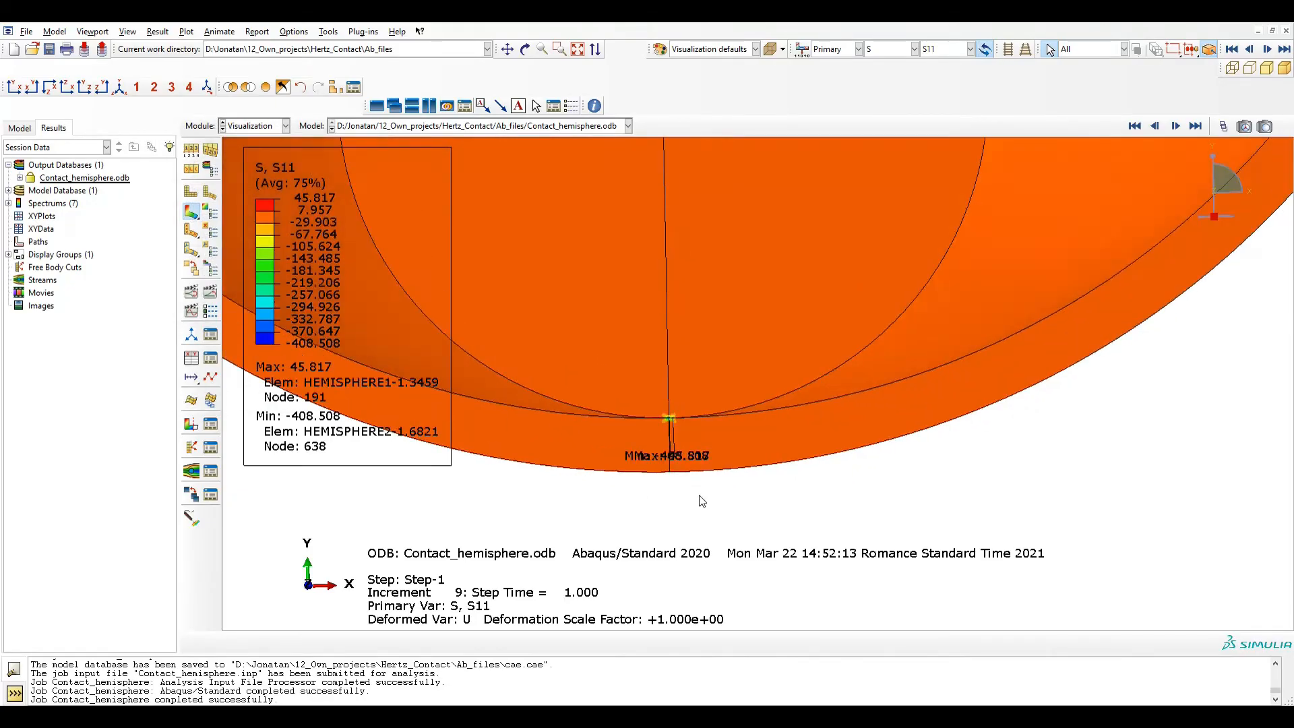
scroll(636, 370, "down", 5)
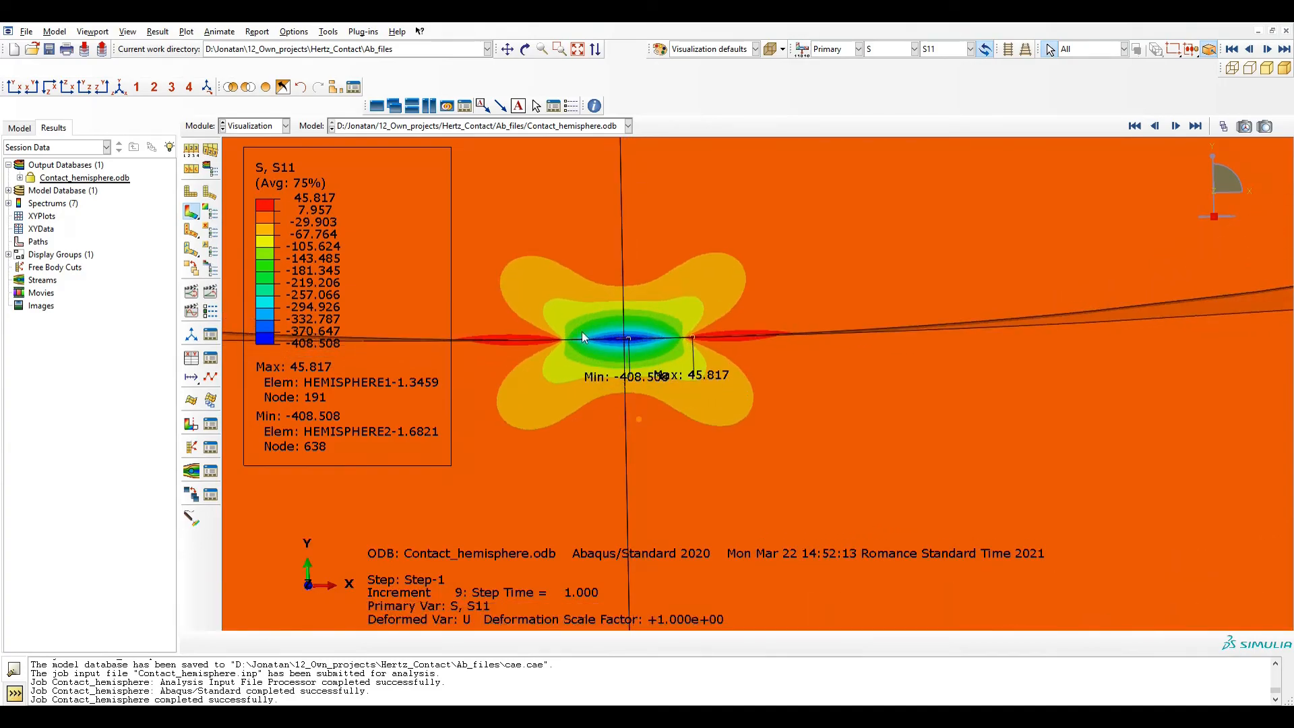
left_click(15, 87)
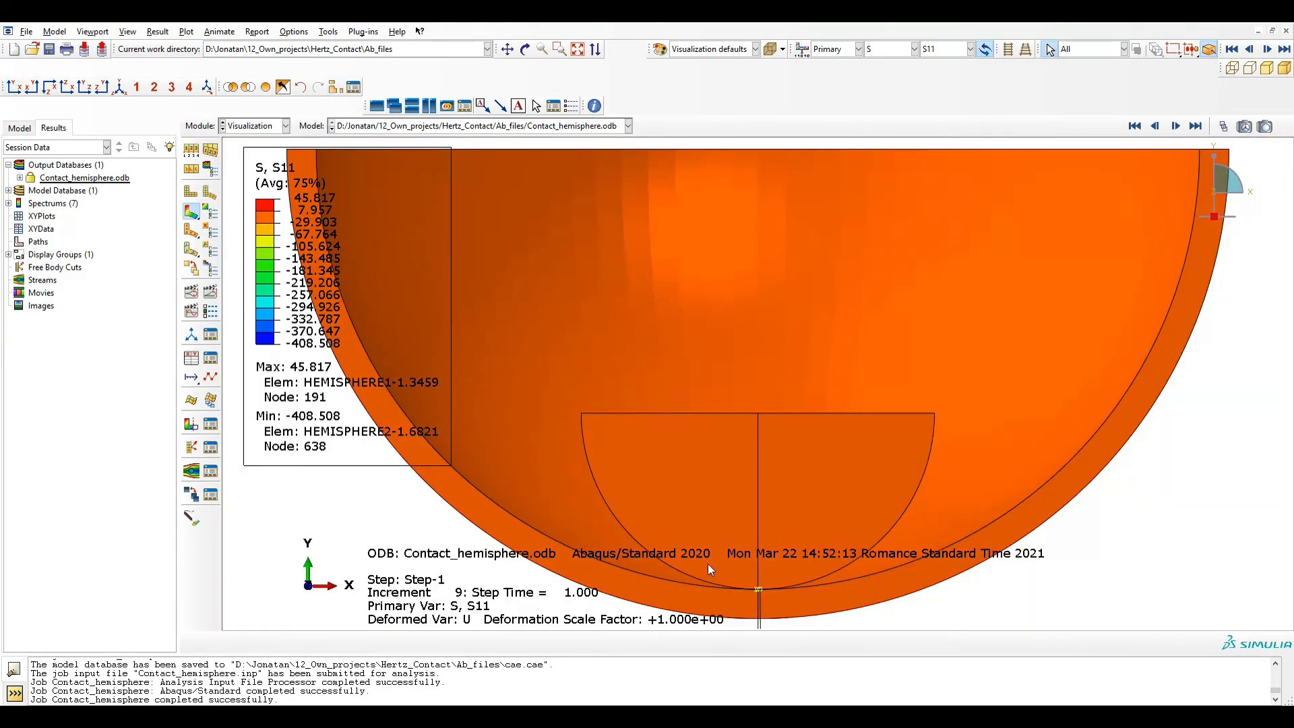
scroll(758, 586, "down", 6)
scroll(697, 377, "down", 6)
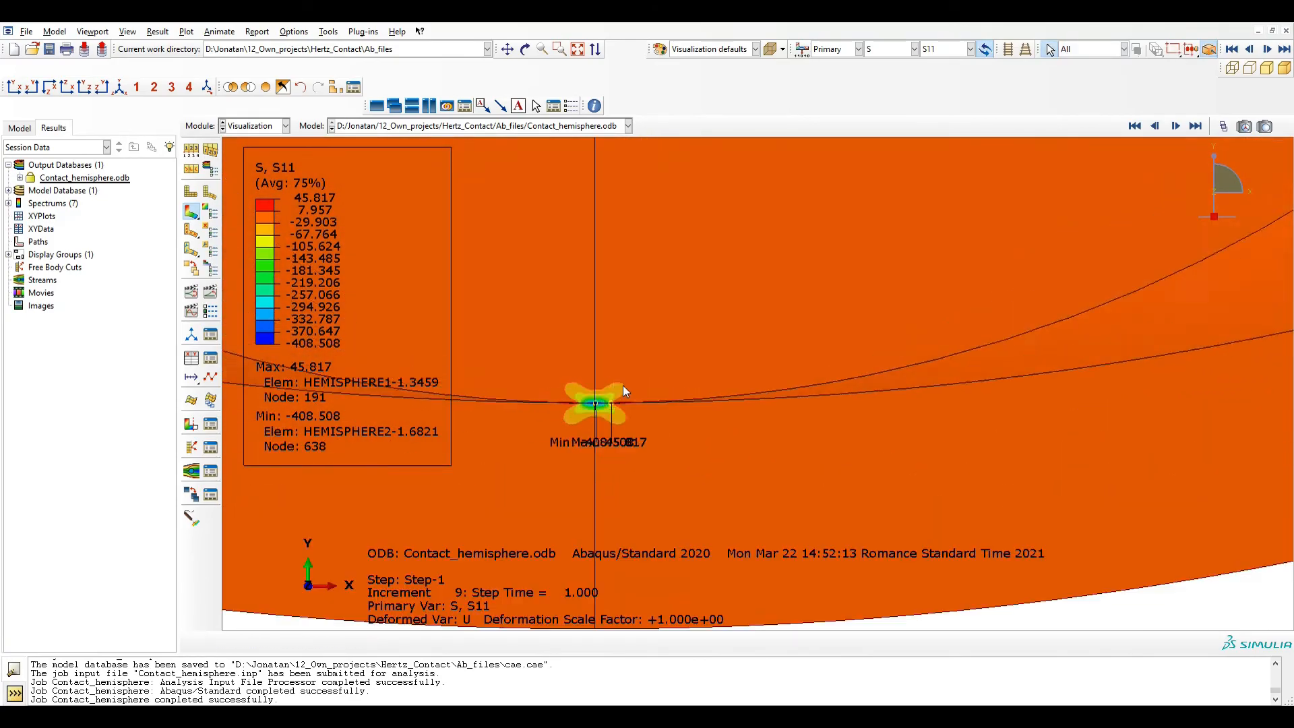
scroll(707, 306, "down", 3)
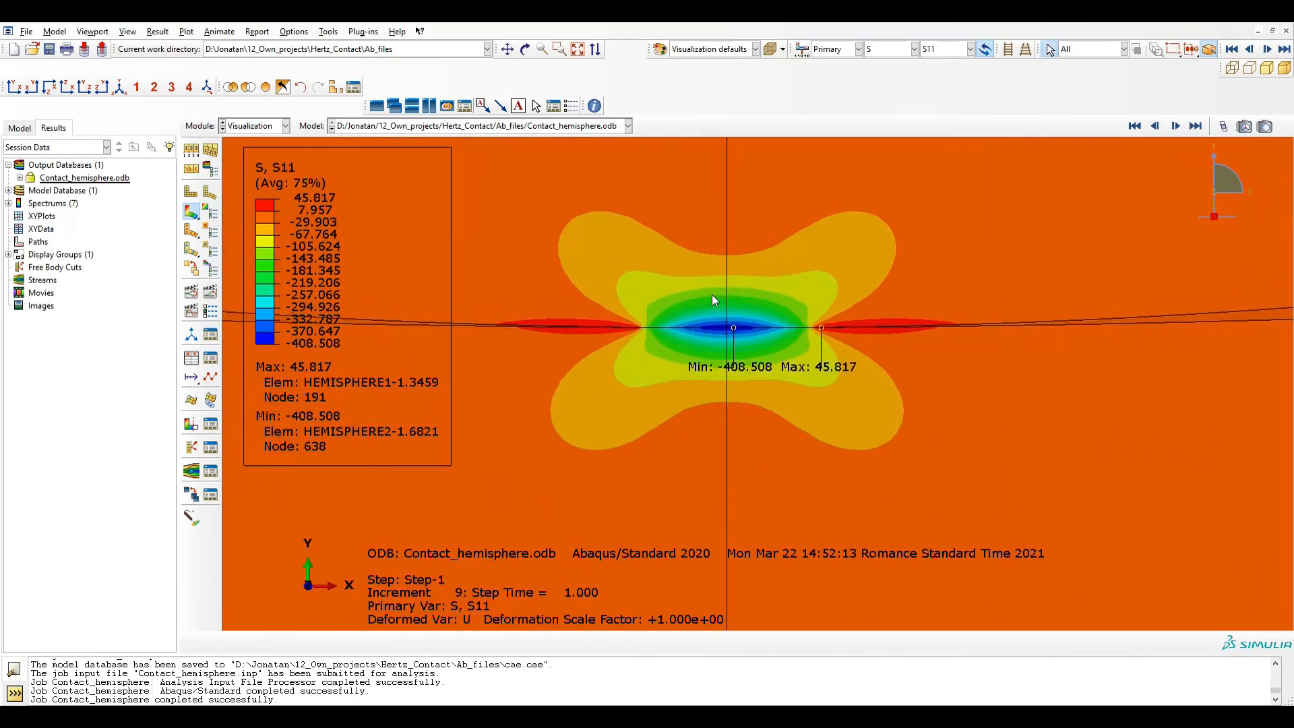
Step: Switch to the PowerPoint results slide and enter -408,5 for σx under the Abaqus stress distribution
scroll(712, 294, "down", 3)
middle_click_drag(705, 438, 768, 433, "ctrl+alt")
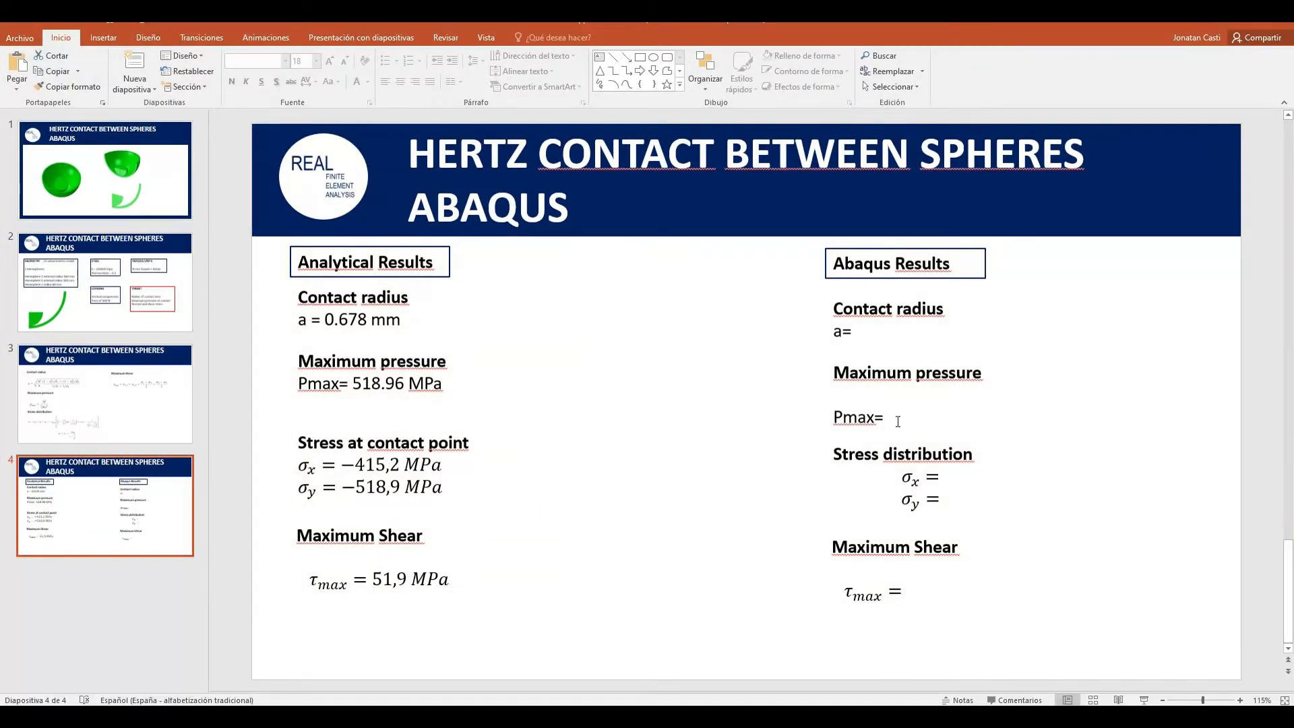
left_click(948, 481)
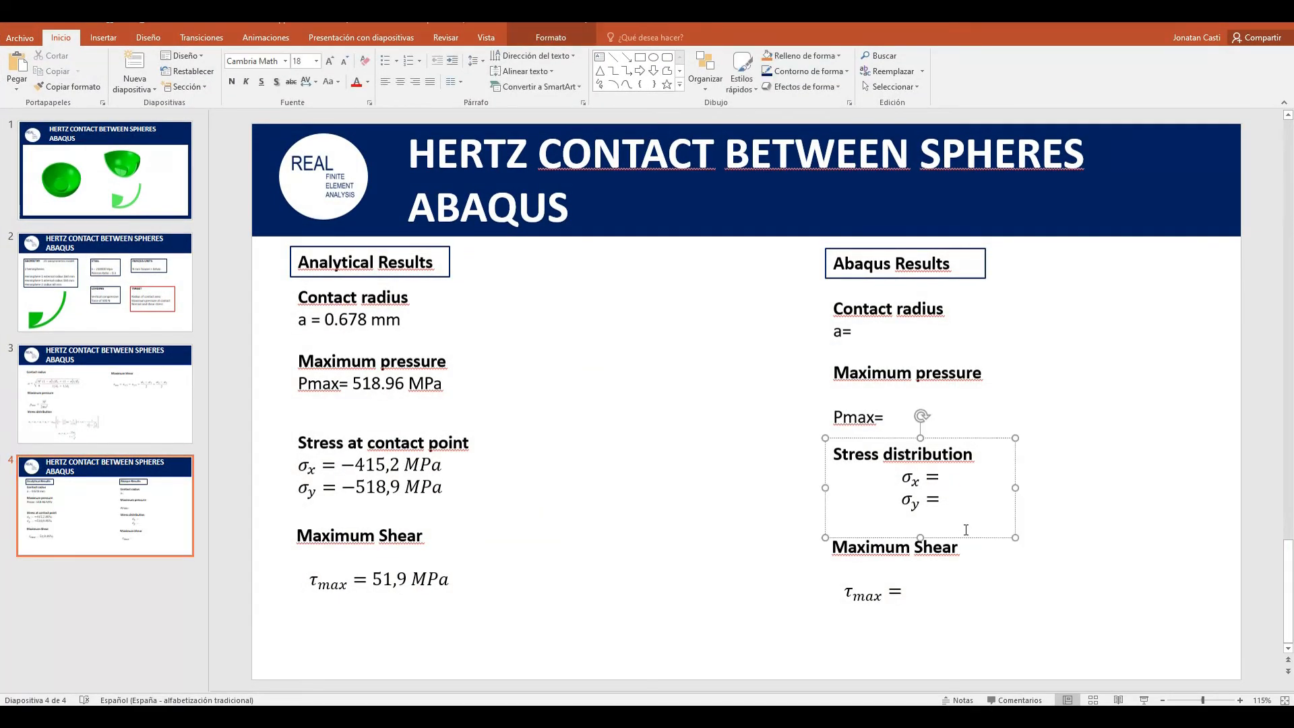
type("40")
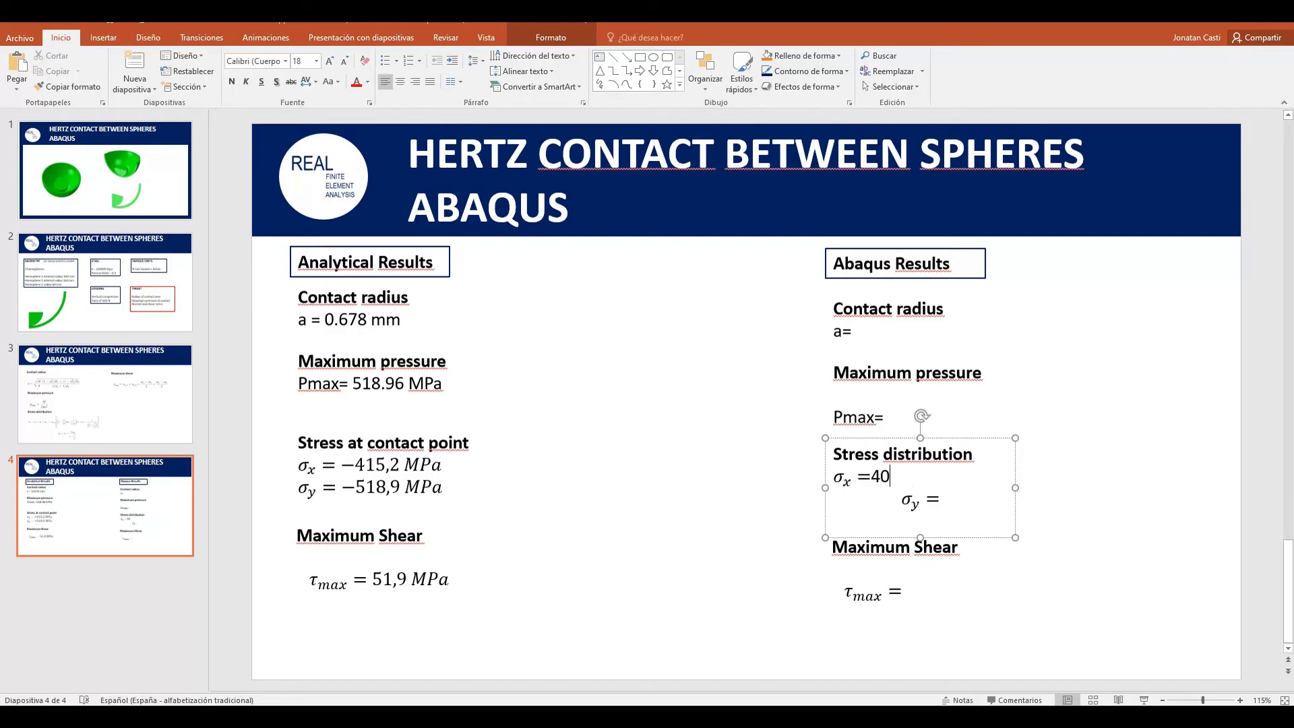
type("8,5")
left_click(876, 473)
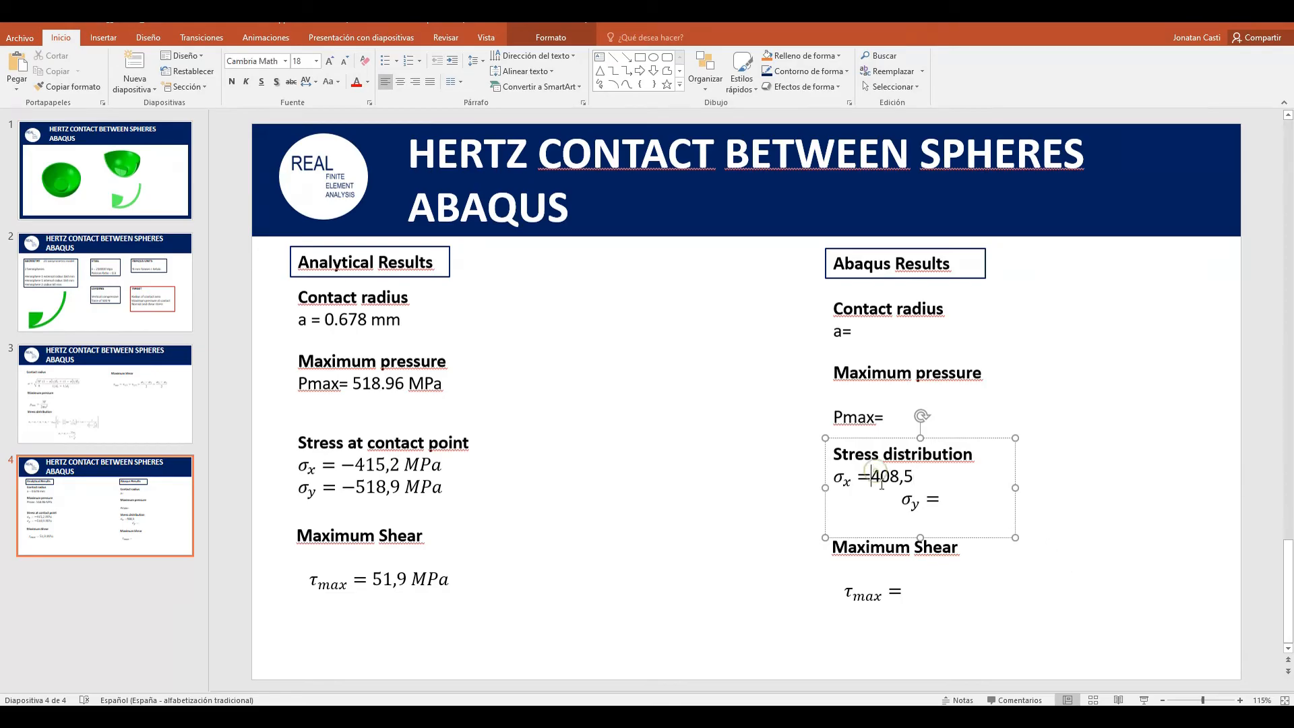
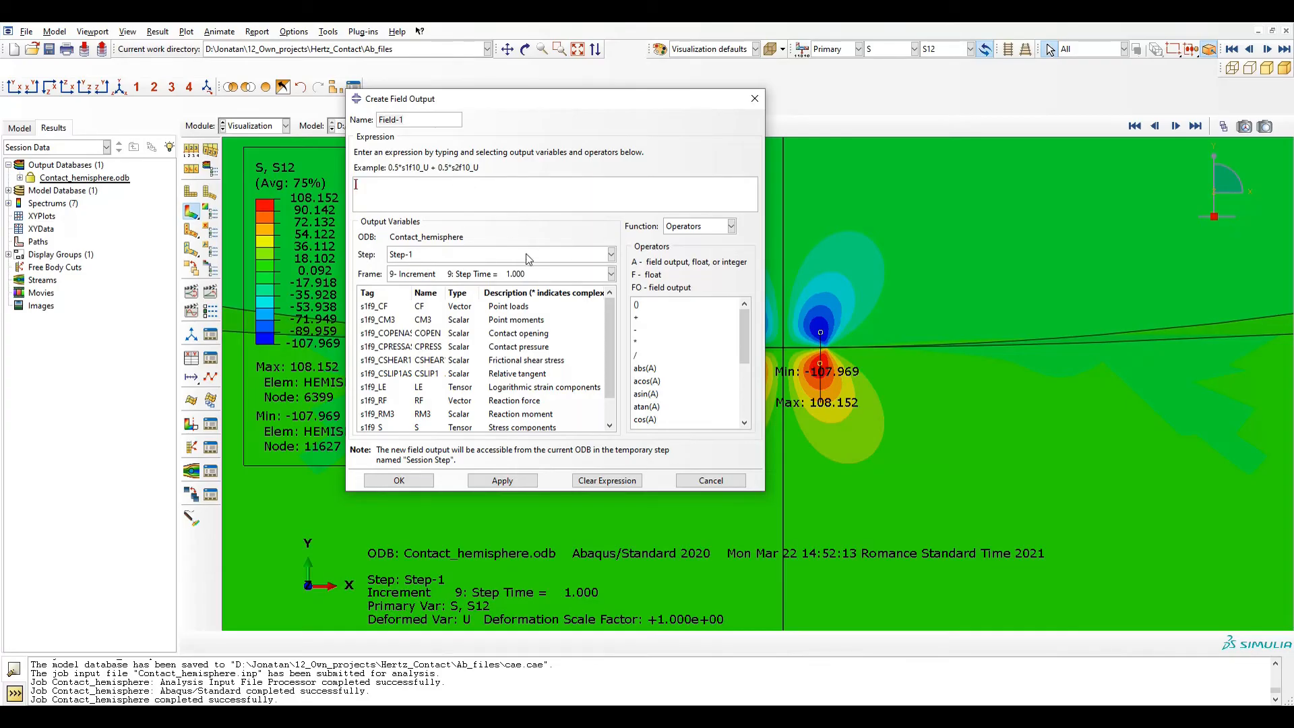
Step: Name the new field output shear and set its function type to Scalars
left_click_drag(435, 120, 378, 120)
type("shear")
left_click(697, 226)
left_click(690, 268)
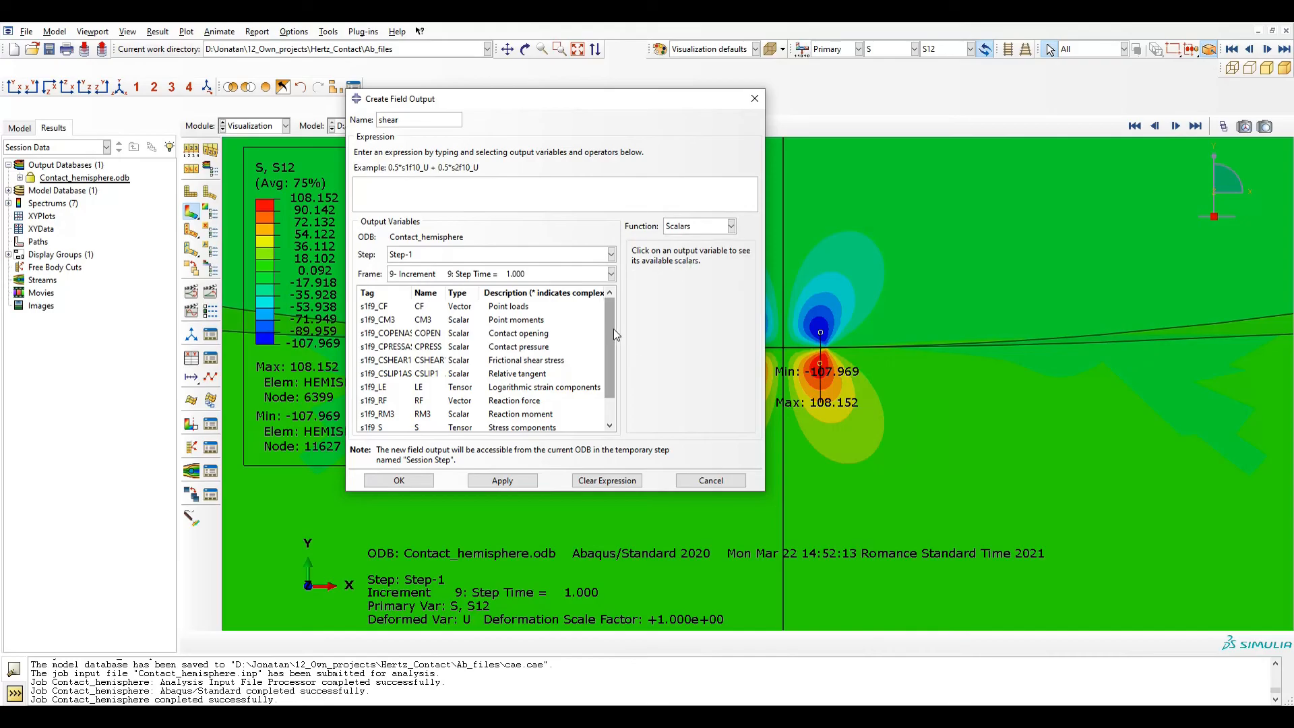
left_click_drag(610, 329, 608, 383)
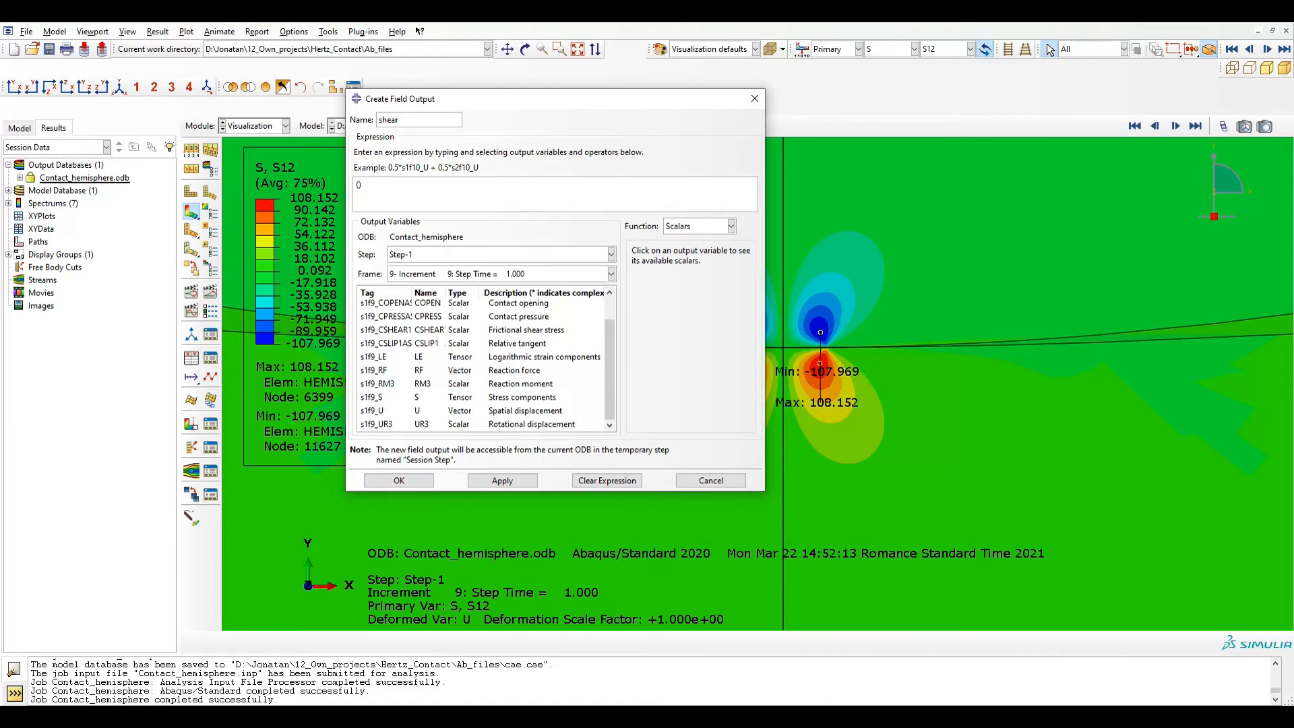
Step: Look up the maximum shear formula on the third PowerPoint slide and return to the field output definition in Abaqus
key("alt+Tab")
left_click(155, 388)
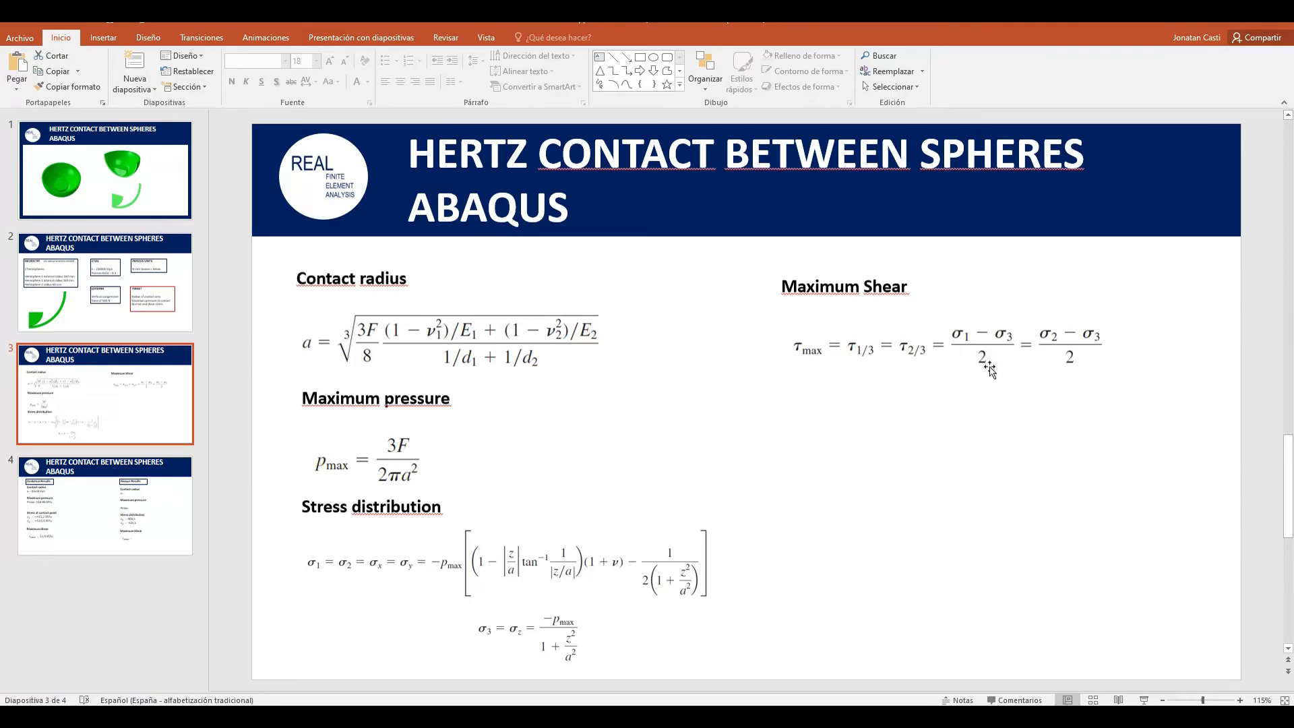
key("alt+Tab")
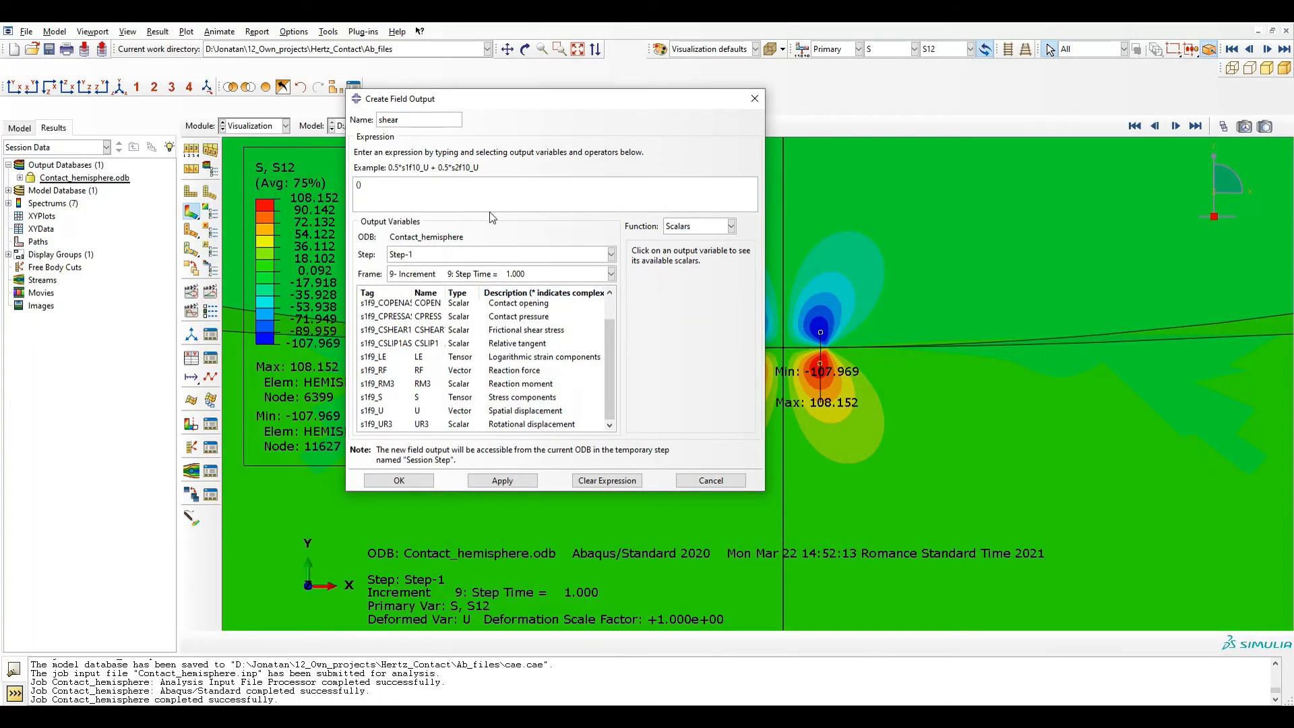
Step: Define the shear expression as the maximum principal minus the minimum principal of s1f9_S, divided by 2, and create the field output
type("/2")
left_click(417, 398)
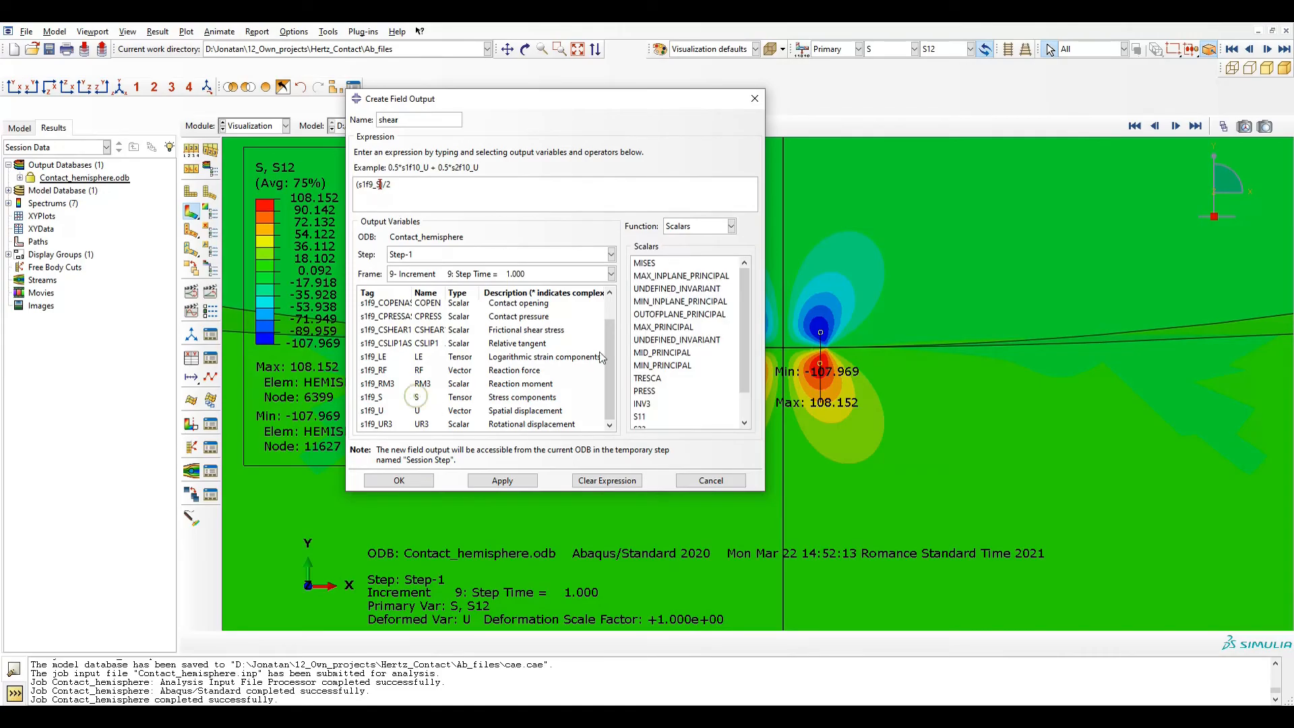
left_click(655, 328)
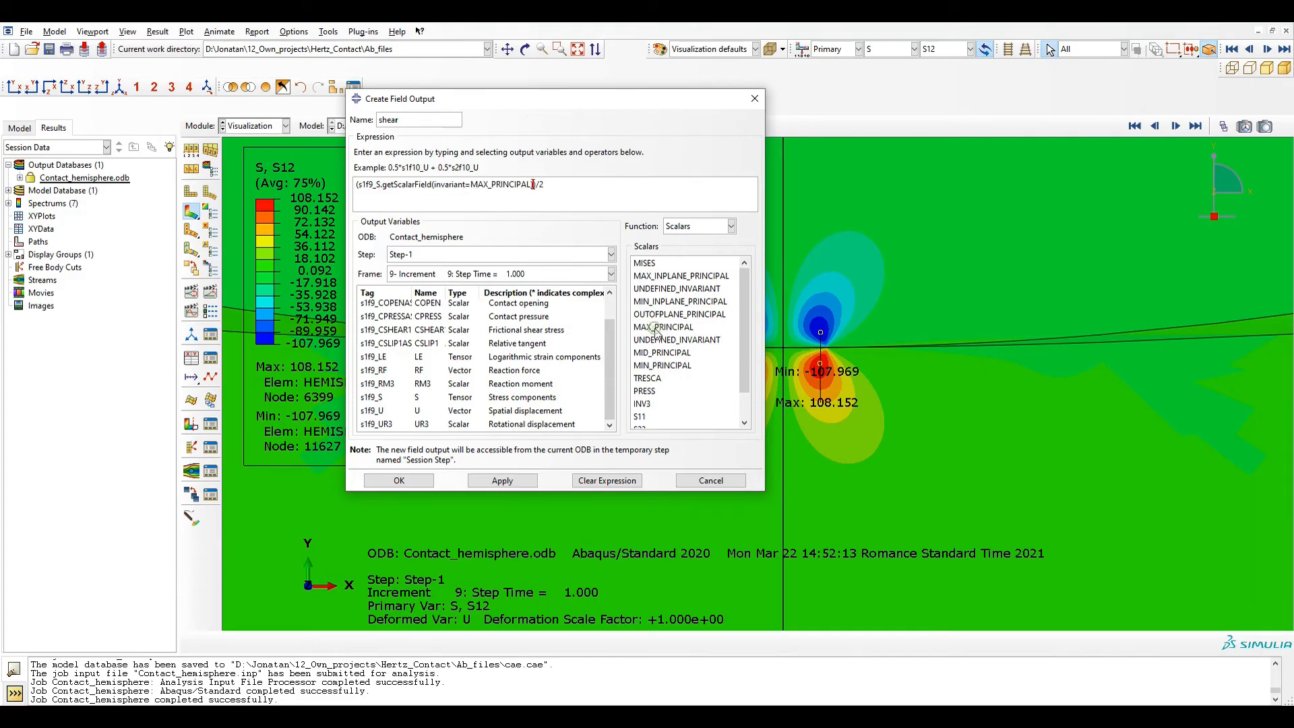
type("-")
left_click(429, 397)
left_click(677, 365)
left_click(404, 480)
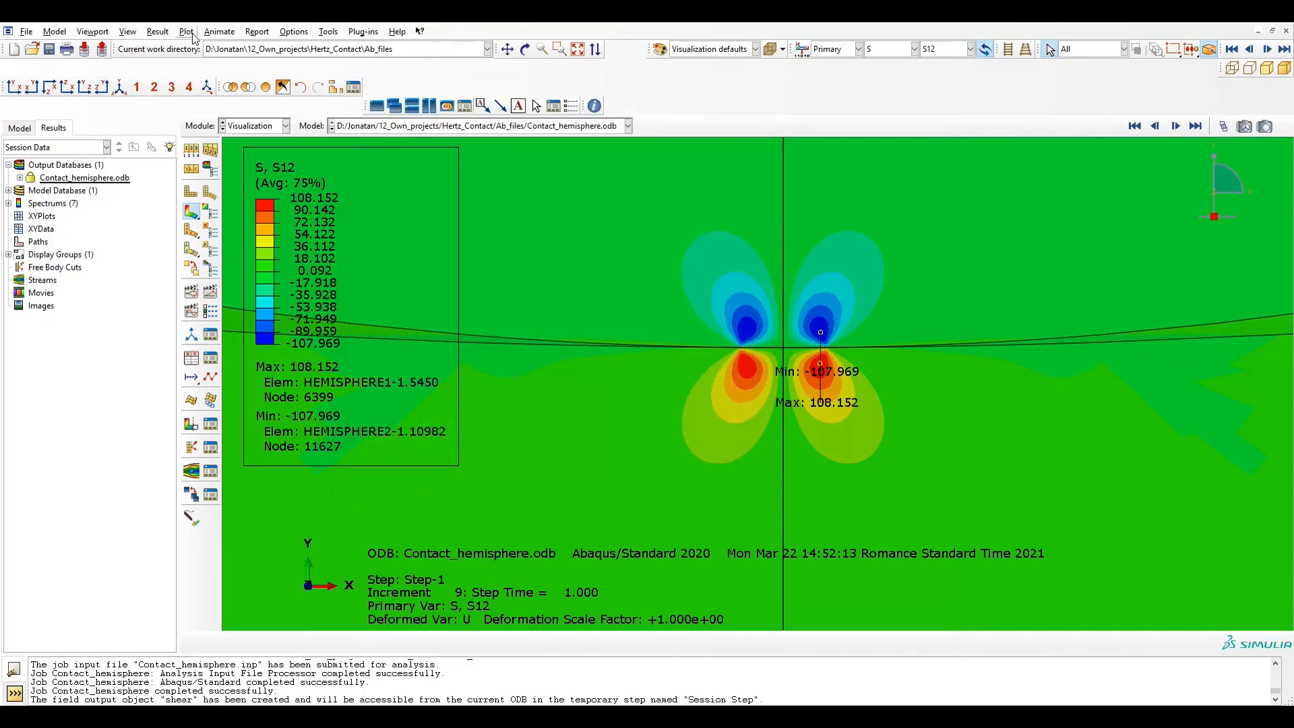
Step: Display the Session Frame of the Session Step to plot the shear field
left_click(157, 32)
left_click(177, 42)
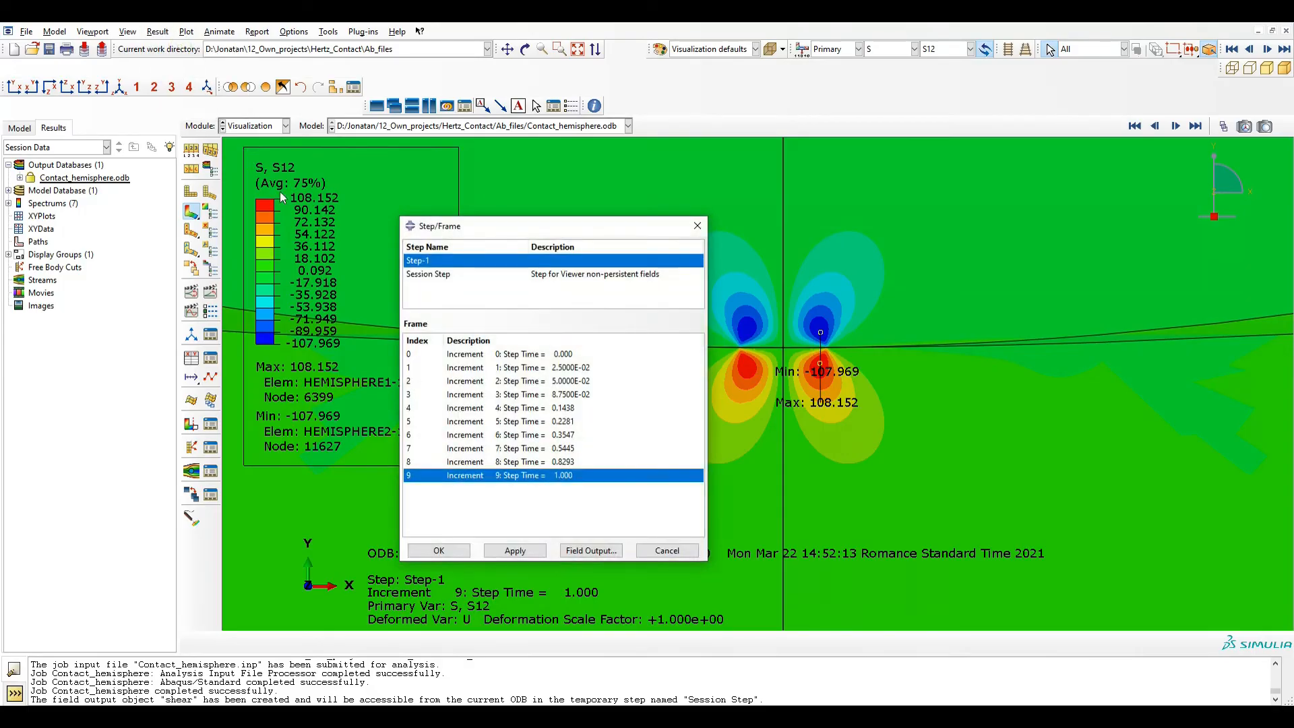
left_click(445, 277)
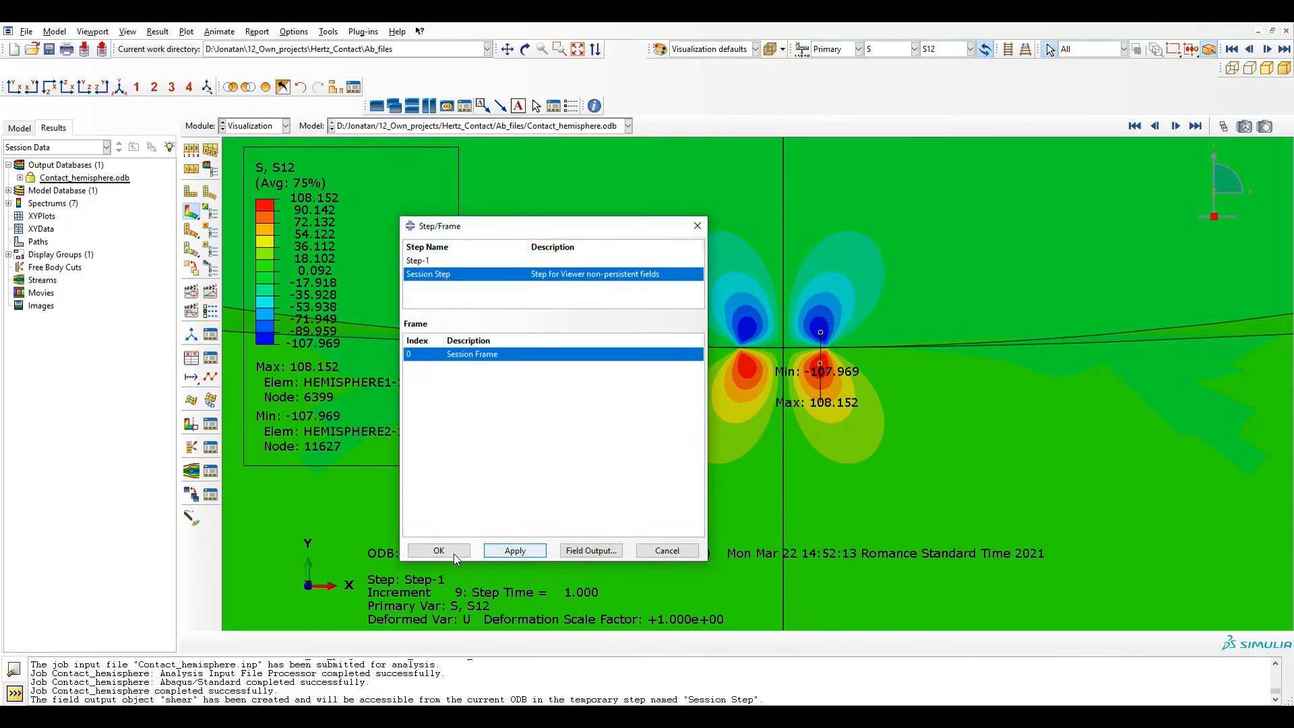
left_click(455, 551)
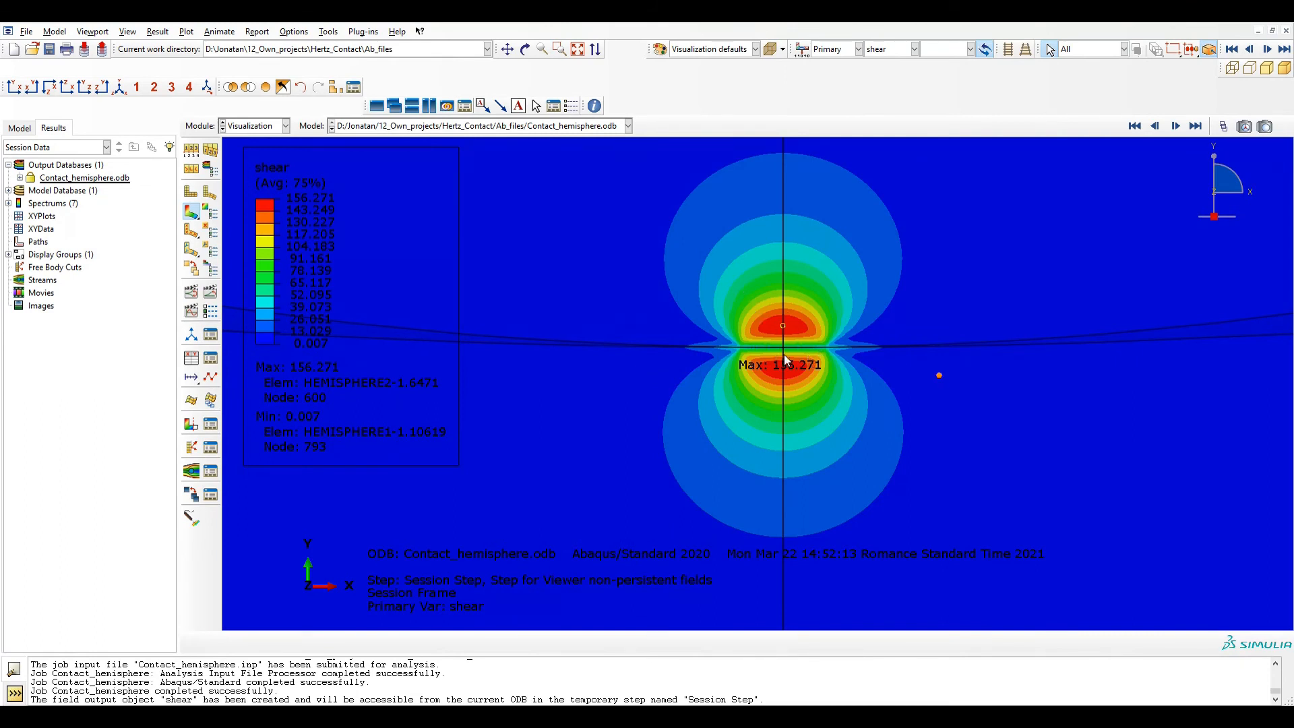
Step: Probe the shear value at the node on the symmetry axis where the two hemispheres touch
scroll(794, 372, "up", 4)
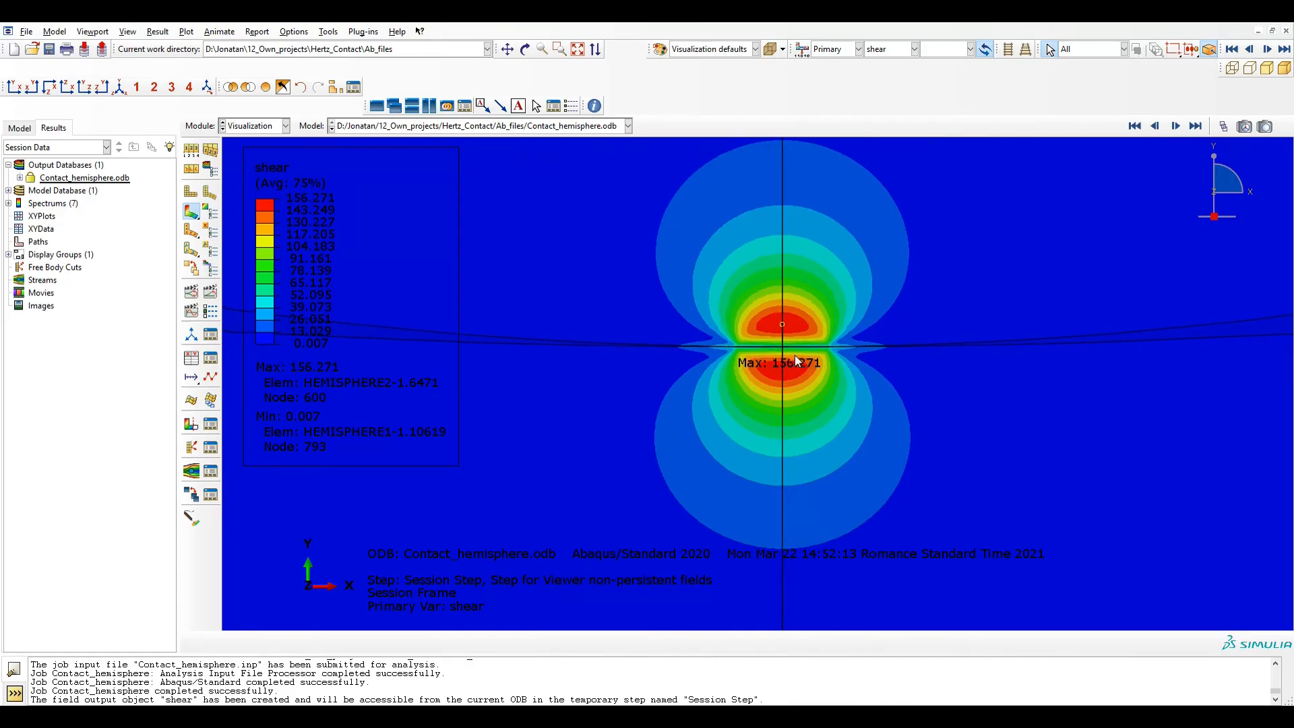
scroll(794, 351, "up", 2)
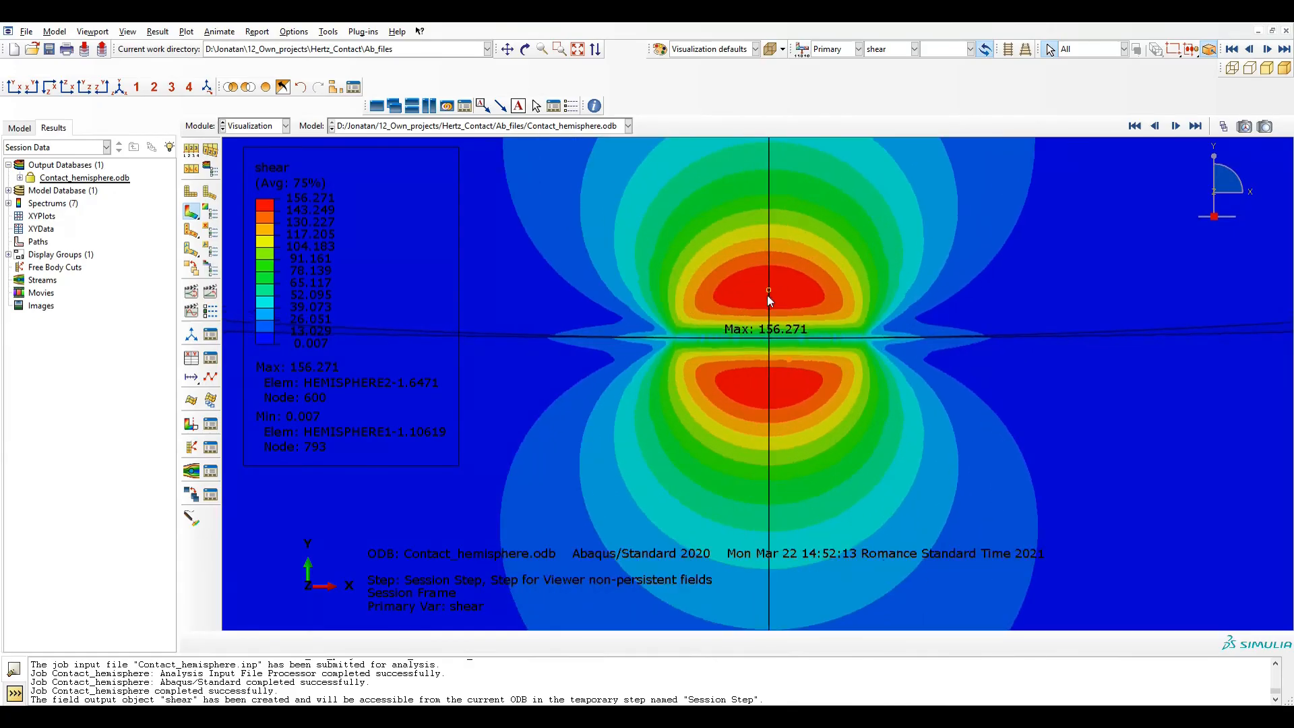
scroll(769, 297, "up", 8)
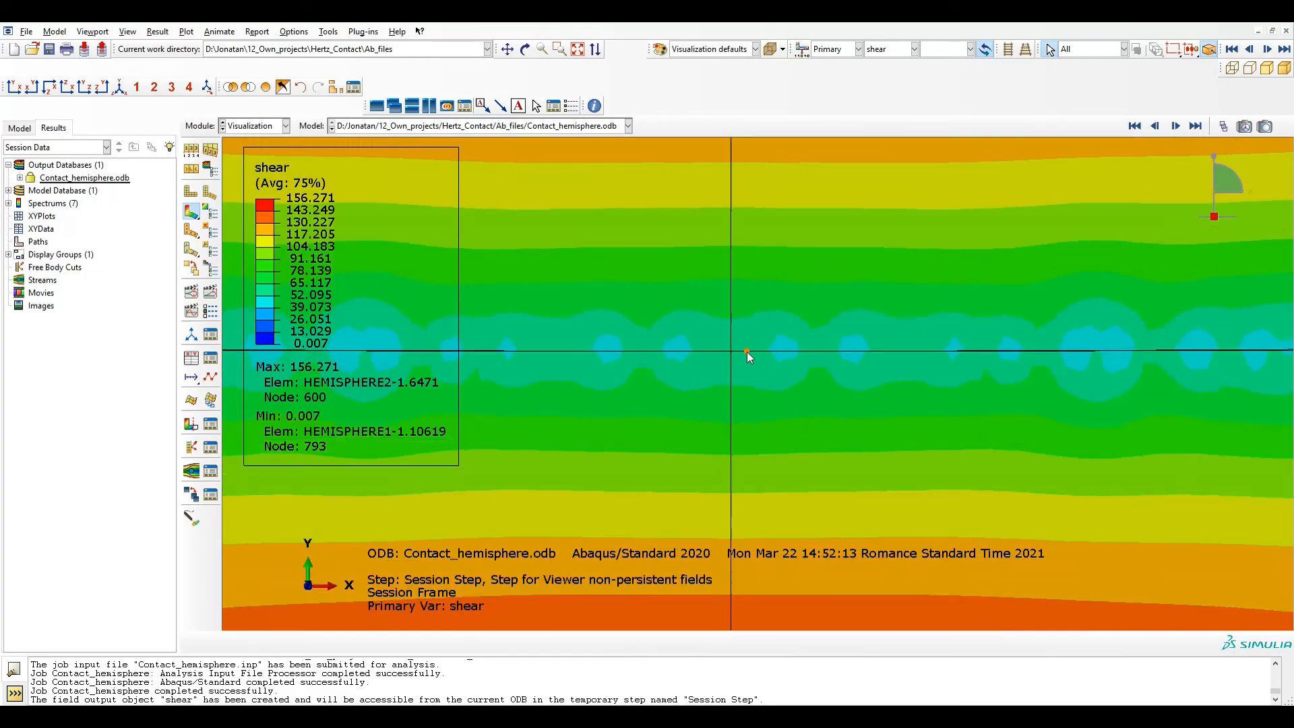
scroll(746, 352, "up", 6)
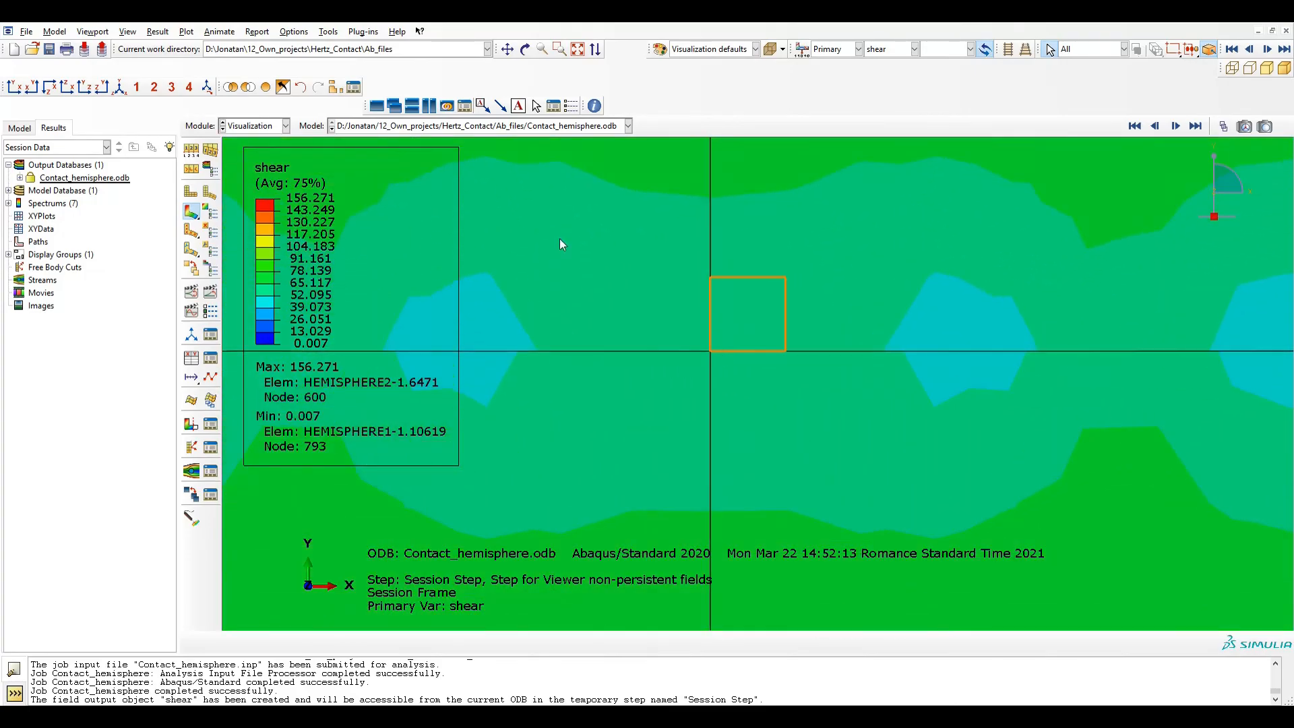
left_click(329, 32)
left_click(347, 232)
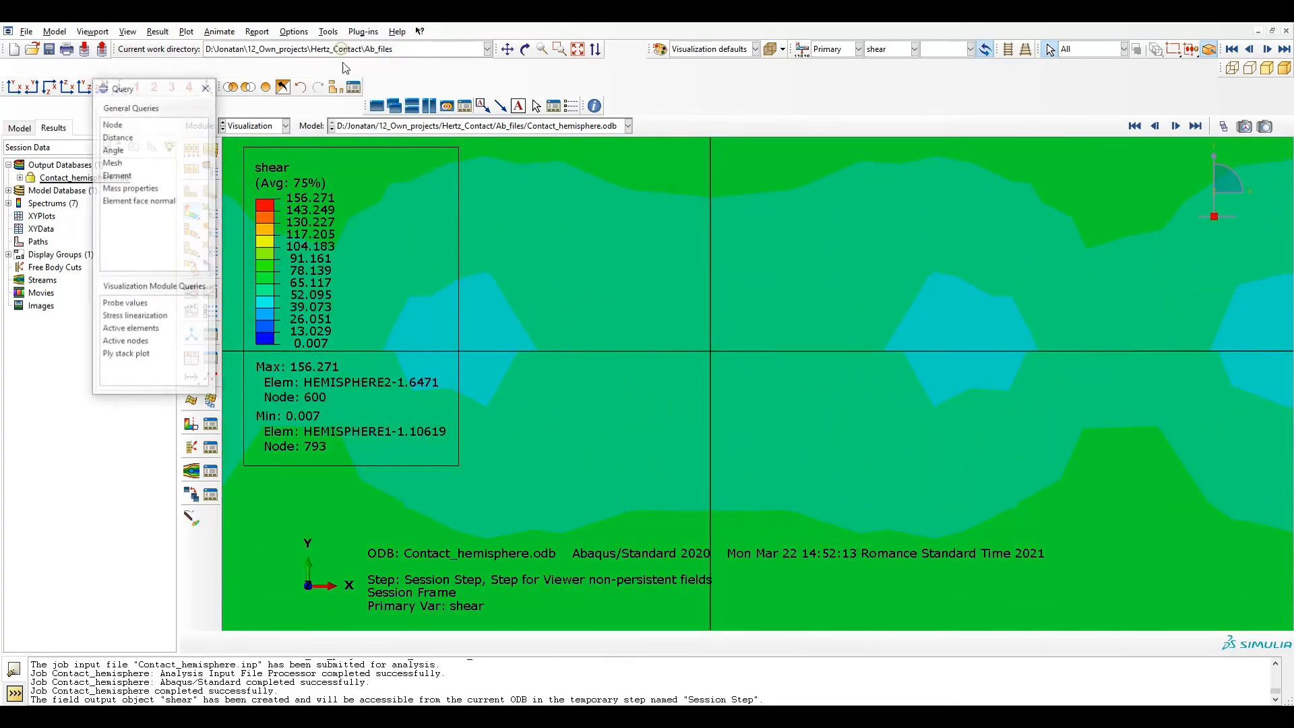
left_click(130, 125)
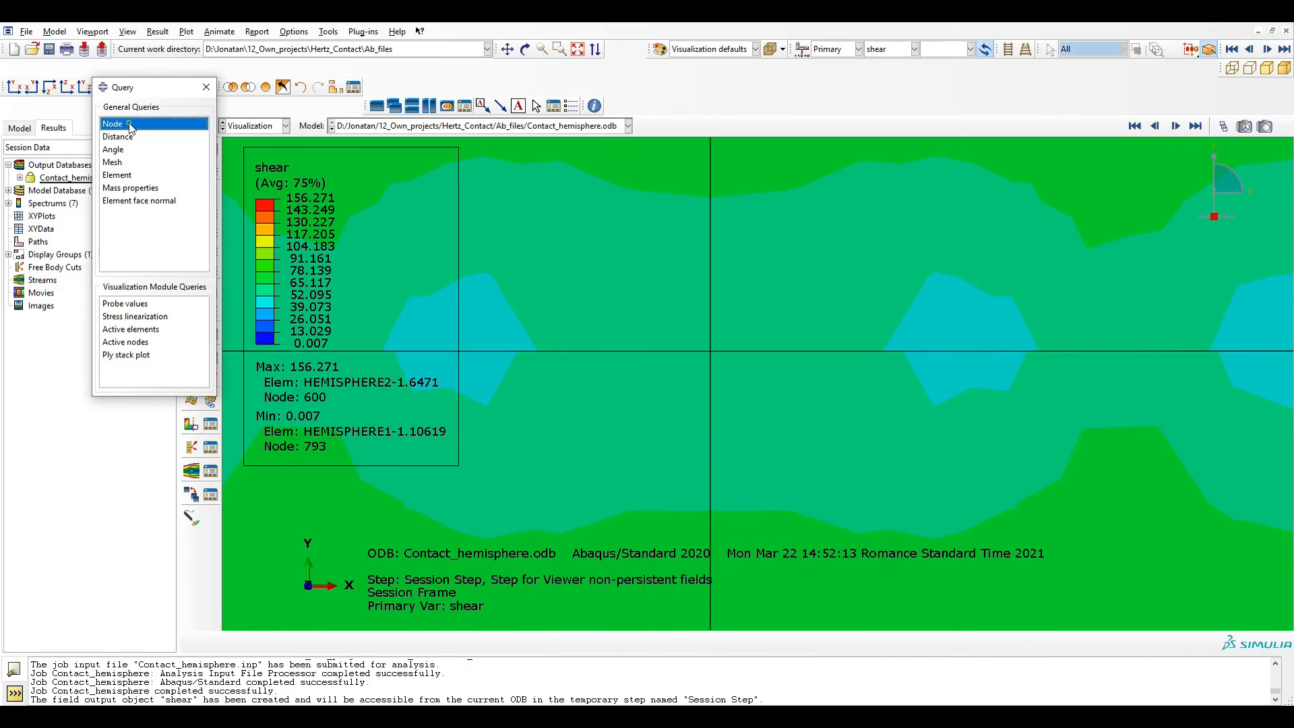
left_click(143, 304)
left_click(80, 211)
left_click(84, 236)
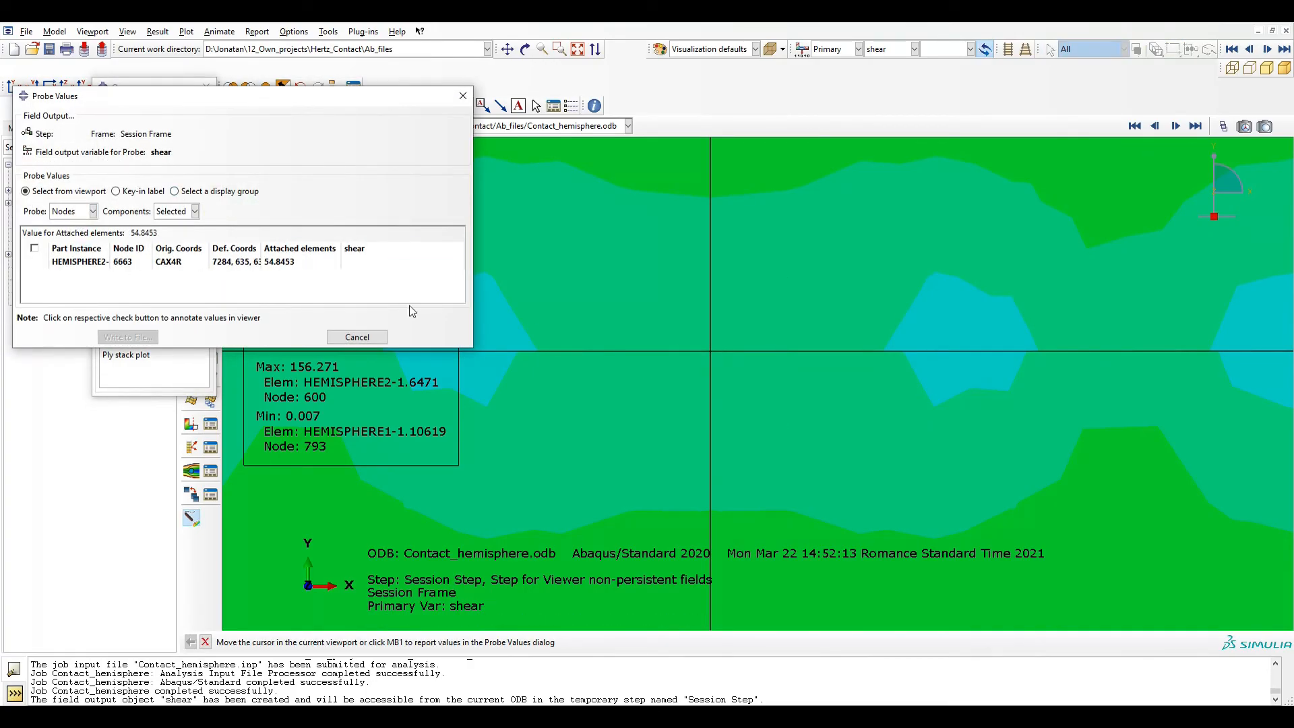
left_click(711, 350)
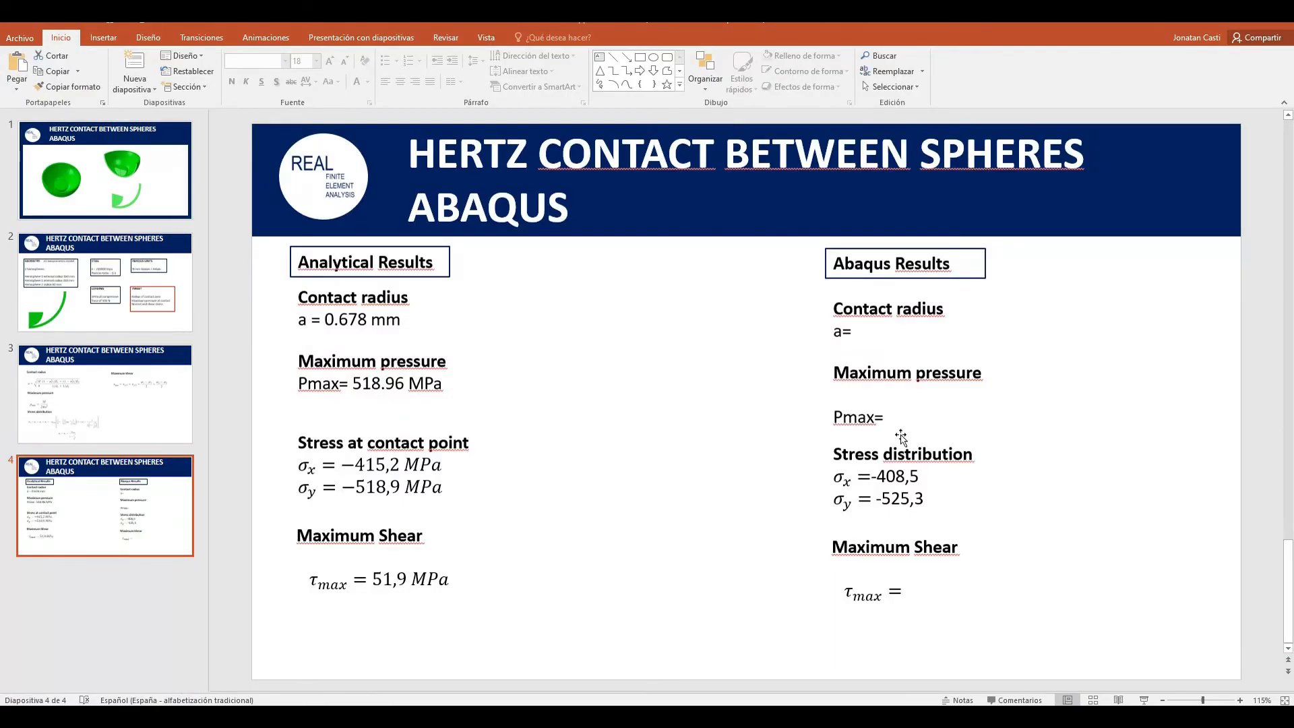
Step: Enter 56,1 for τmax under the Abaqus results on the PowerPoint slide and return to Abaqus
left_click(903, 592)
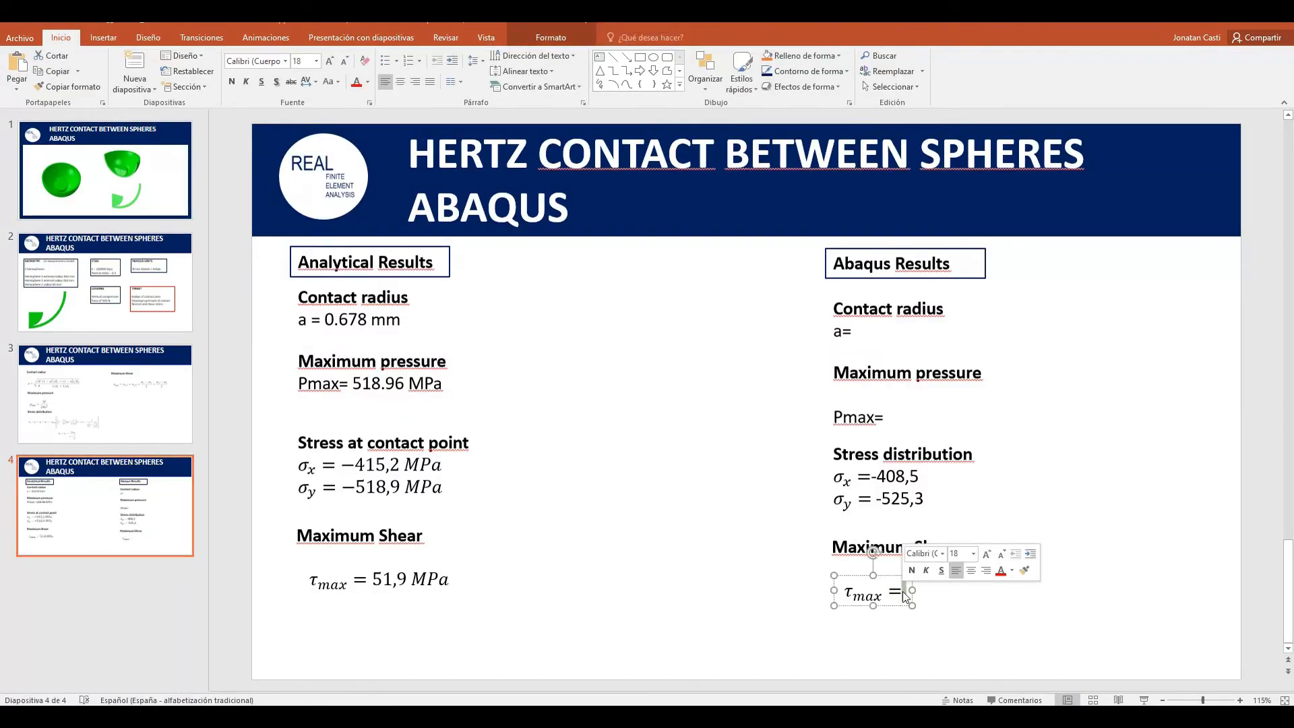
left_click(904, 592)
type("56,1")
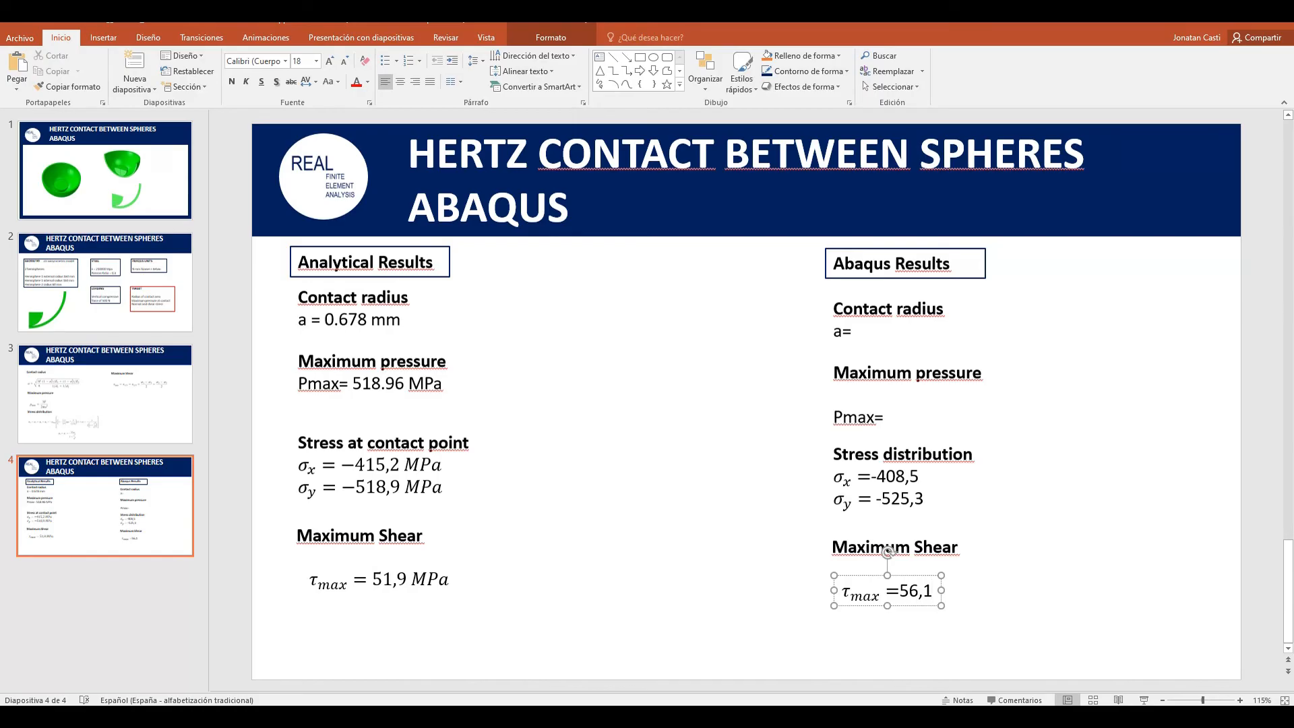
key("alt+Tab")
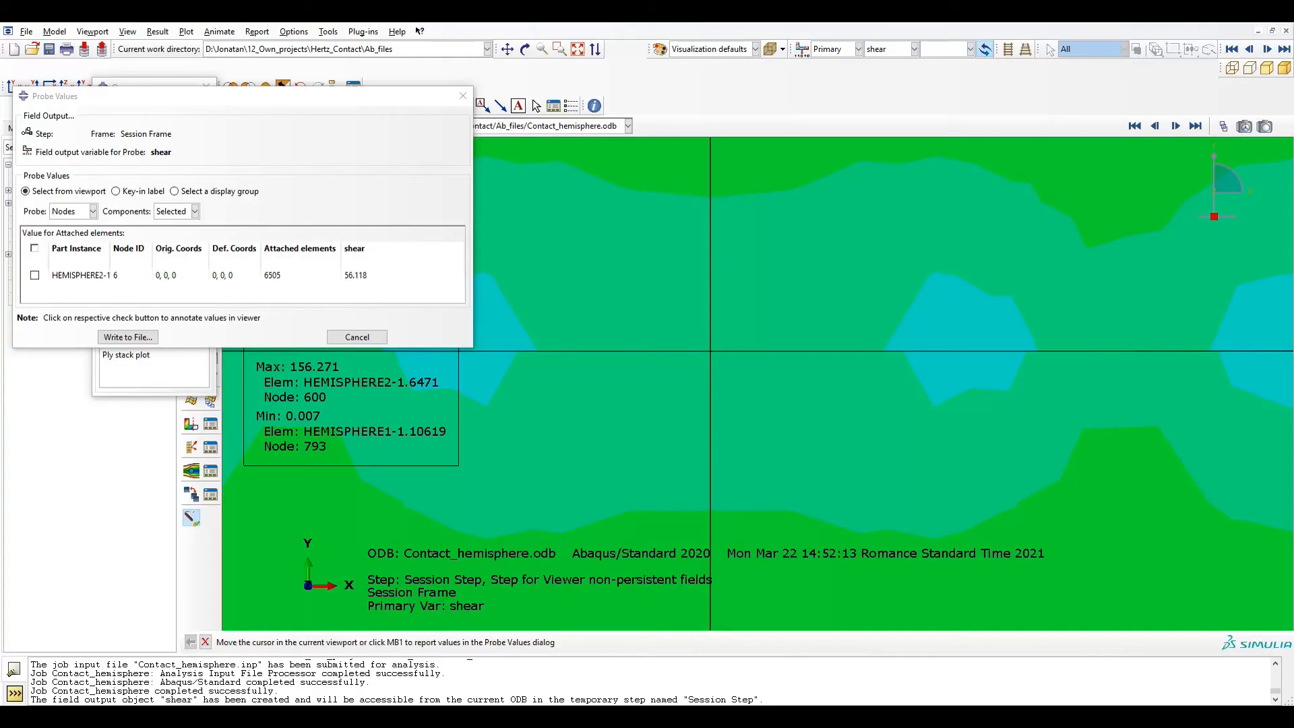
Step: Close the value probe and query, and set the displayed results back to Step-1
left_click(463, 96)
left_click(350, 165)
left_click(463, 96)
left_click(242, 267)
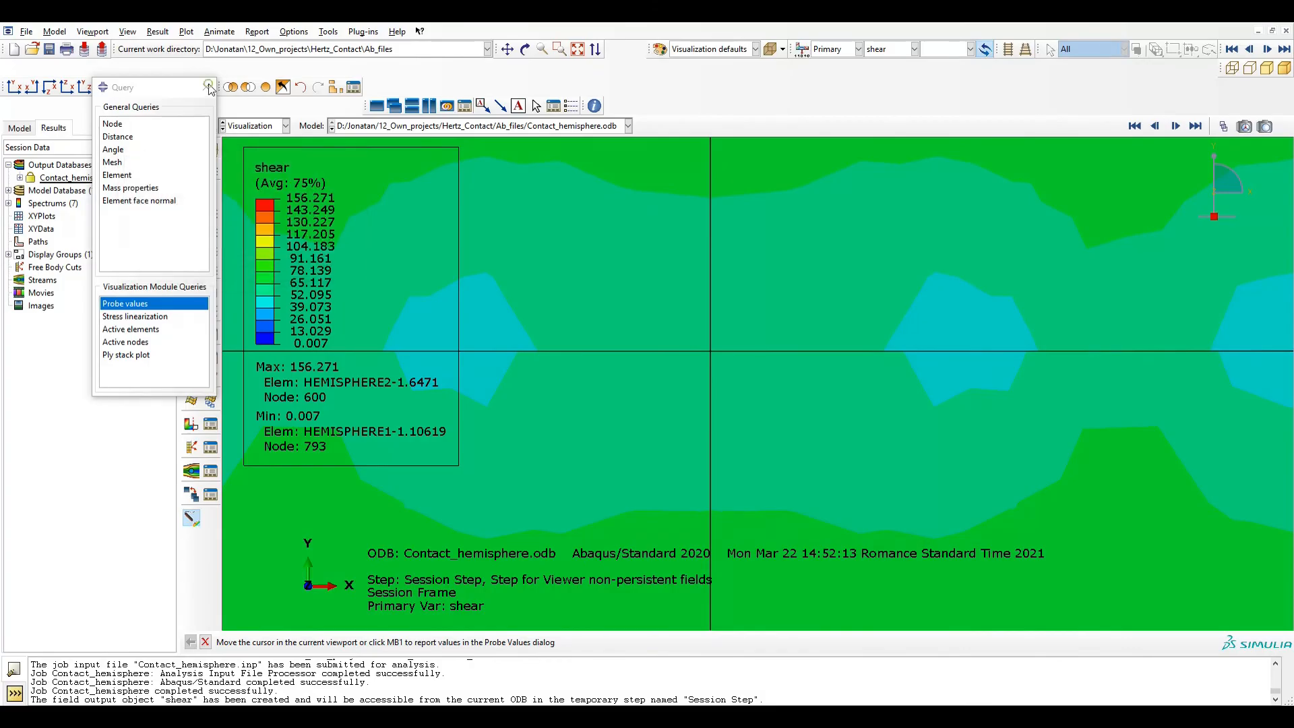
left_click(207, 87)
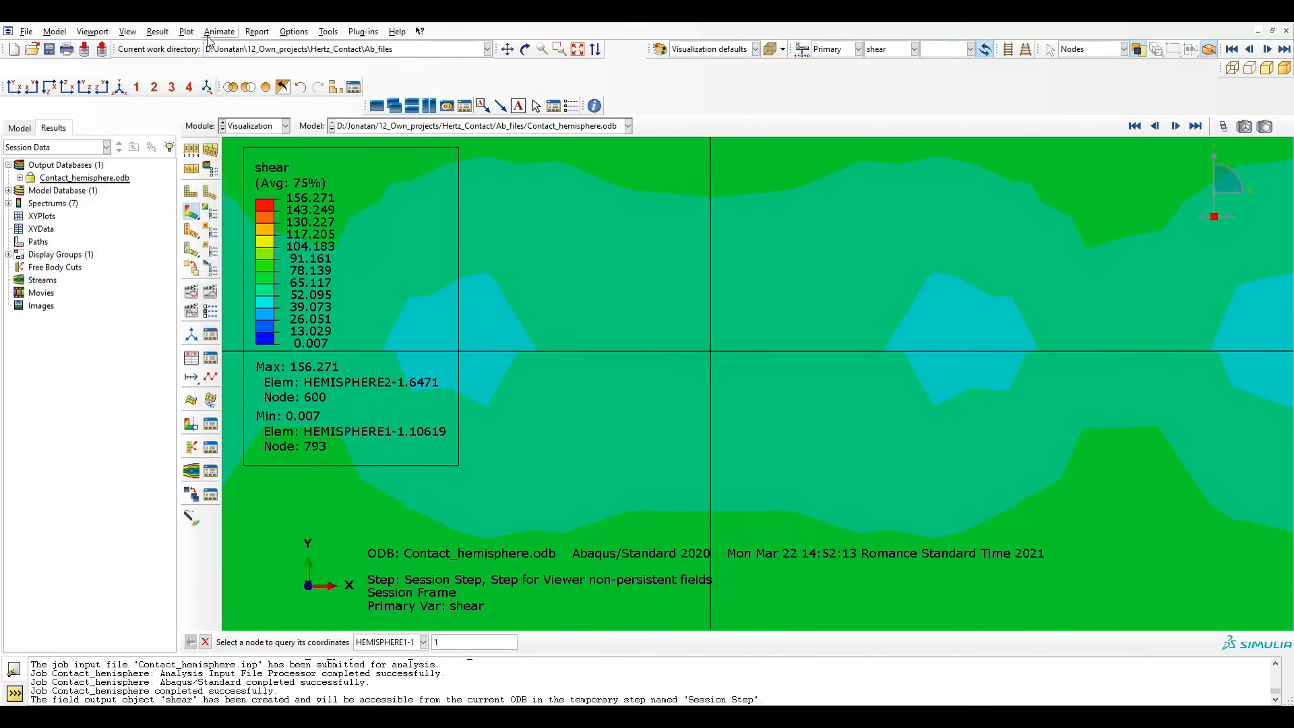
left_click(154, 34)
left_click(164, 46)
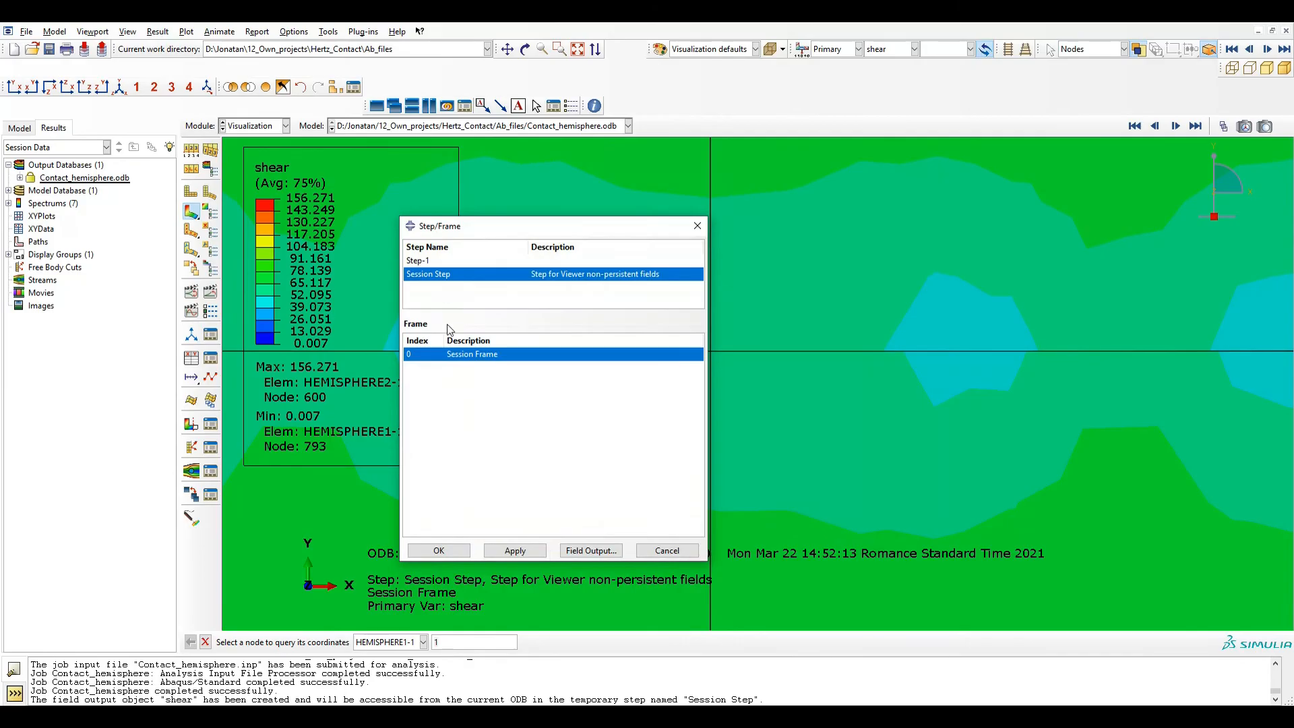
left_click(435, 261)
left_click(511, 550)
left_click(439, 552)
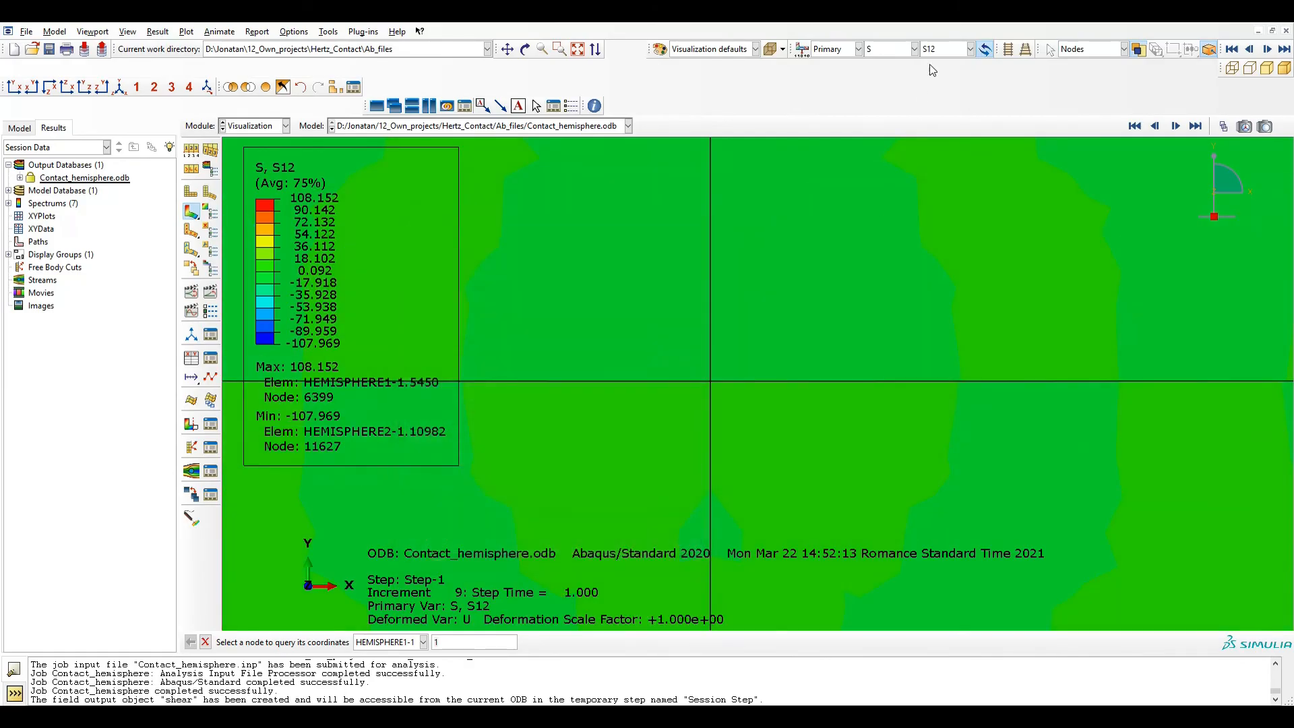
Step: Plot the contact pressure CPRESS as the primary variable and examine it around the contact point
left_click(880, 51)
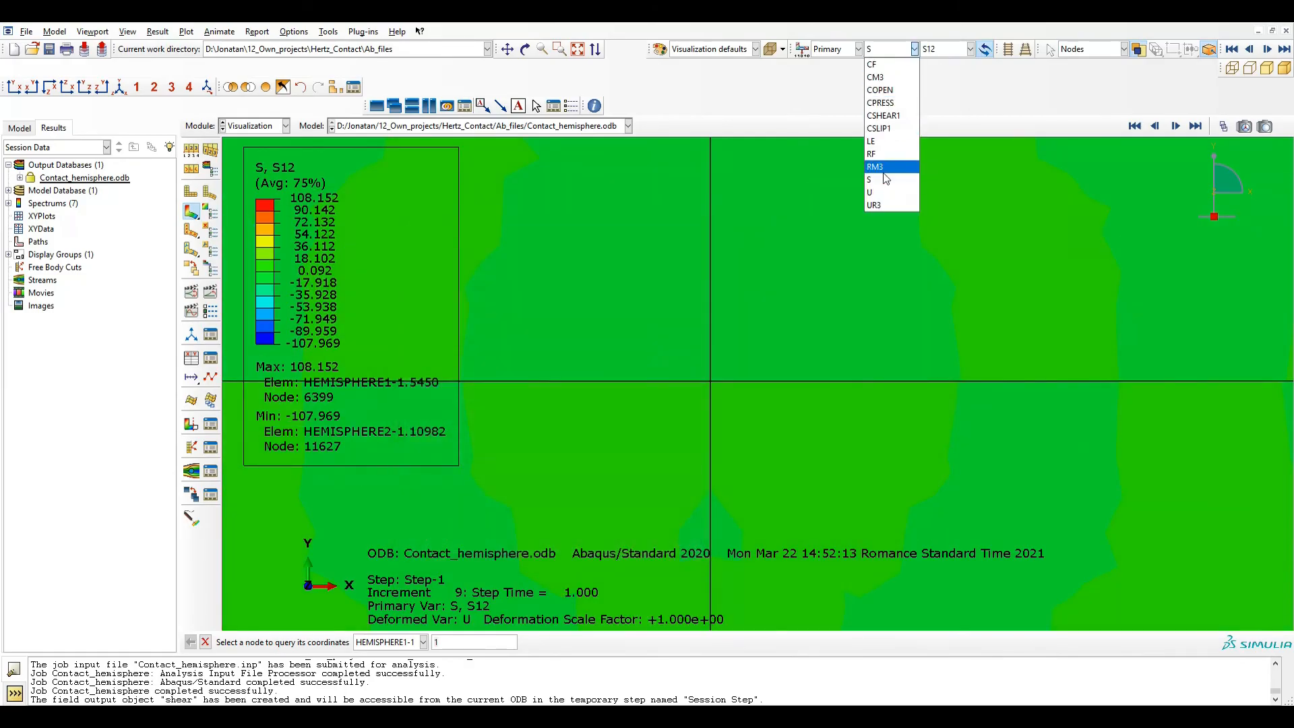
left_click(881, 103)
scroll(833, 341, "up", 5)
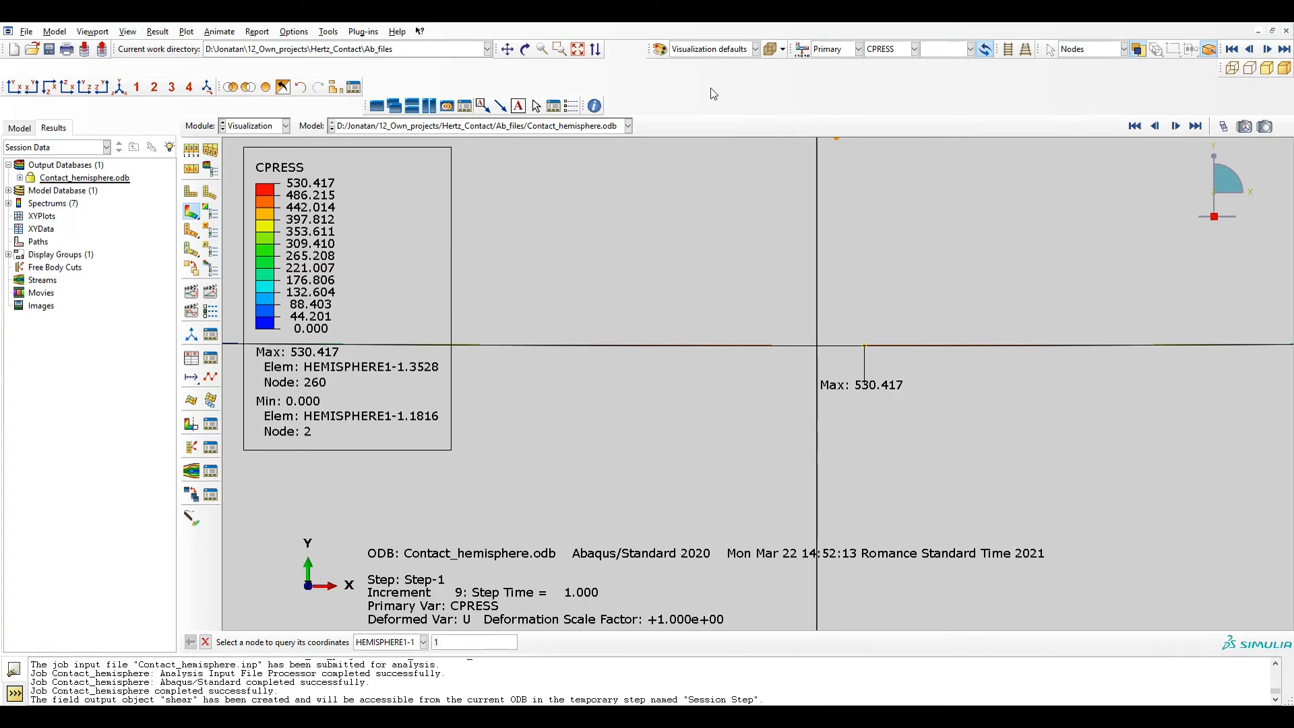
Step: Remove the part instance HEMISPHERE2-1 from the displayed model
left_click(335, 86)
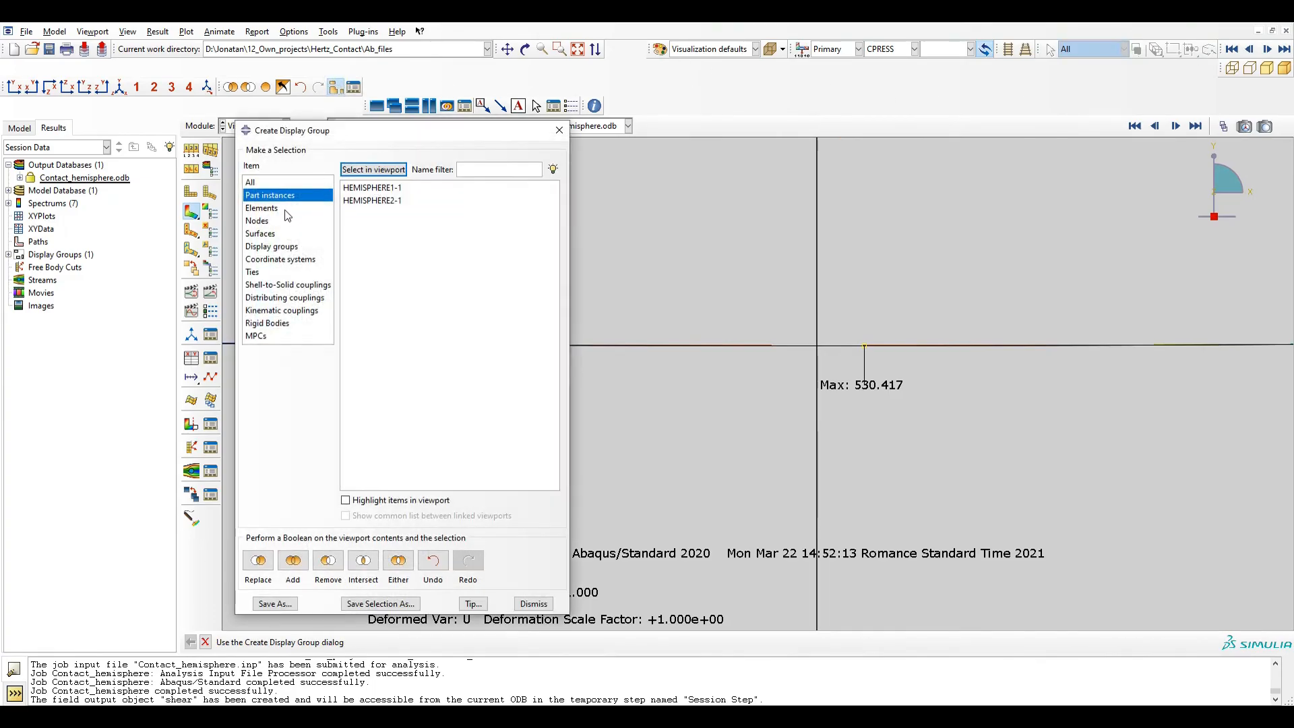
left_click(377, 200)
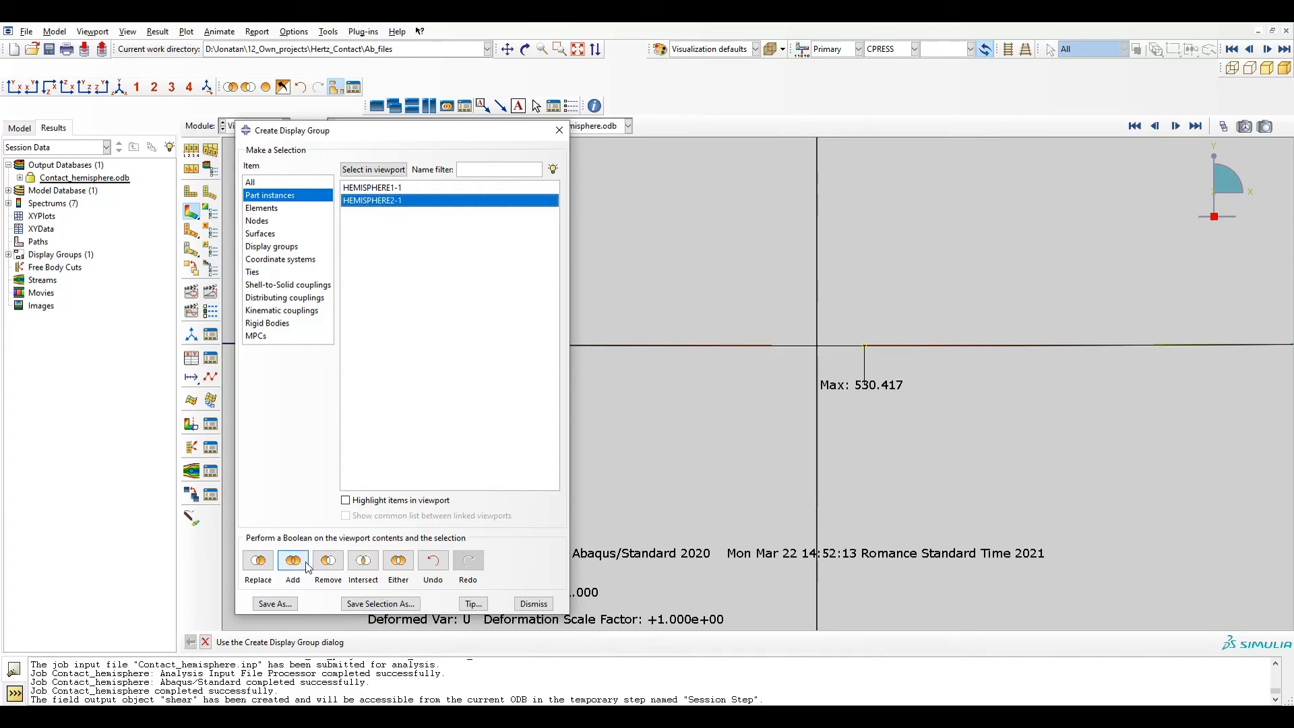
left_click(327, 563)
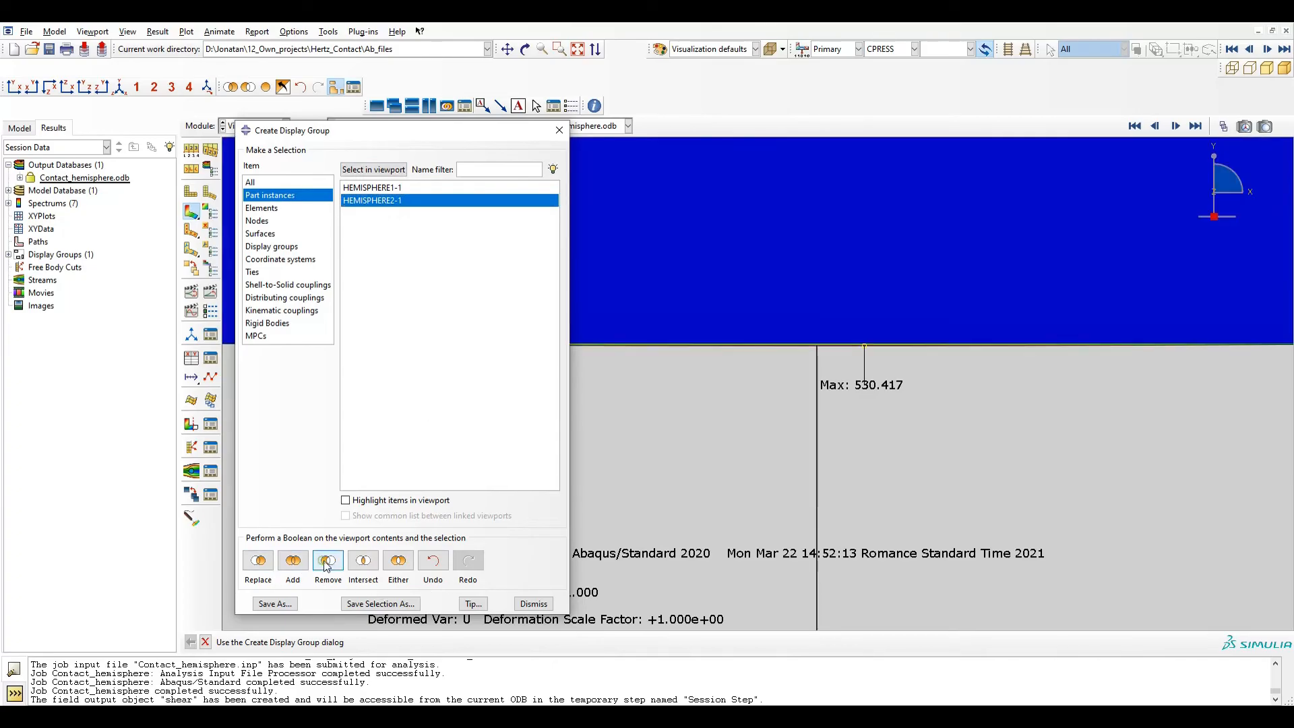
Step: Examine the CPRESS distribution around the contact point on HEMISPHERE1-1
left_click(559, 130)
scroll(742, 380, "down", 5)
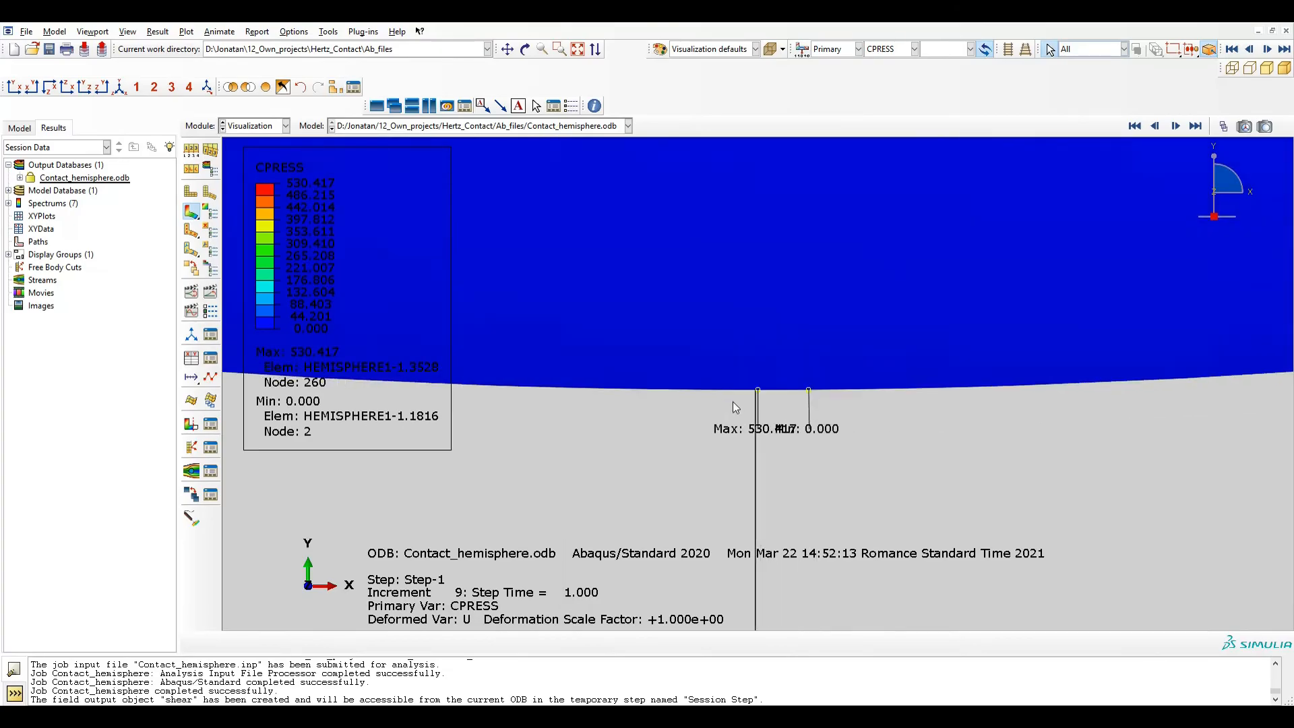
scroll(733, 404, "down", 6)
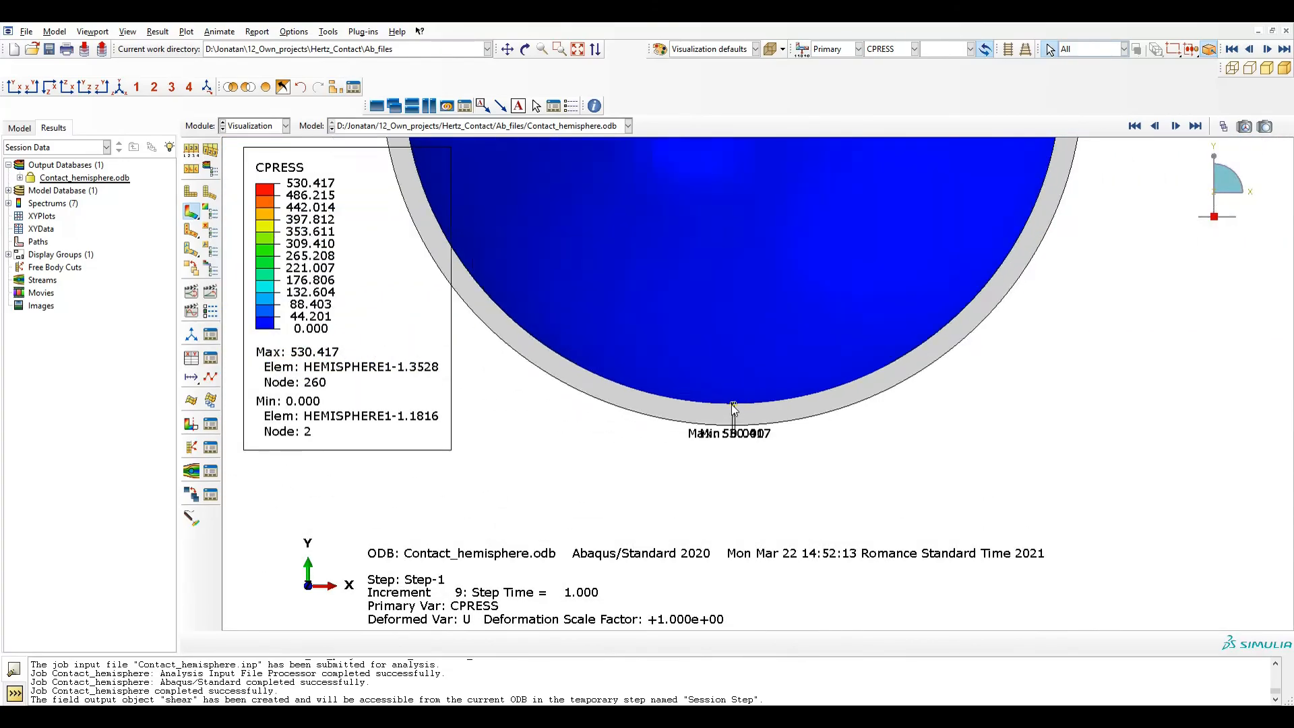
scroll(747, 389, "up", 8)
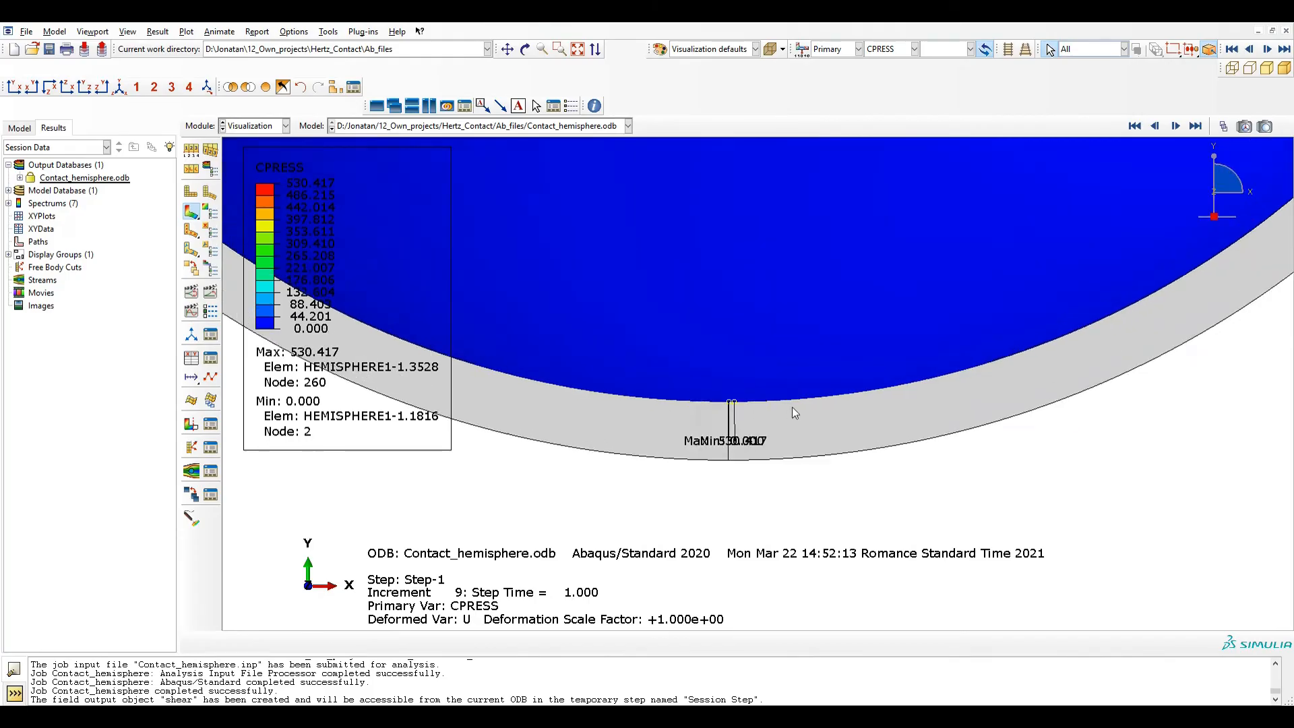
scroll(698, 424, "up", 3)
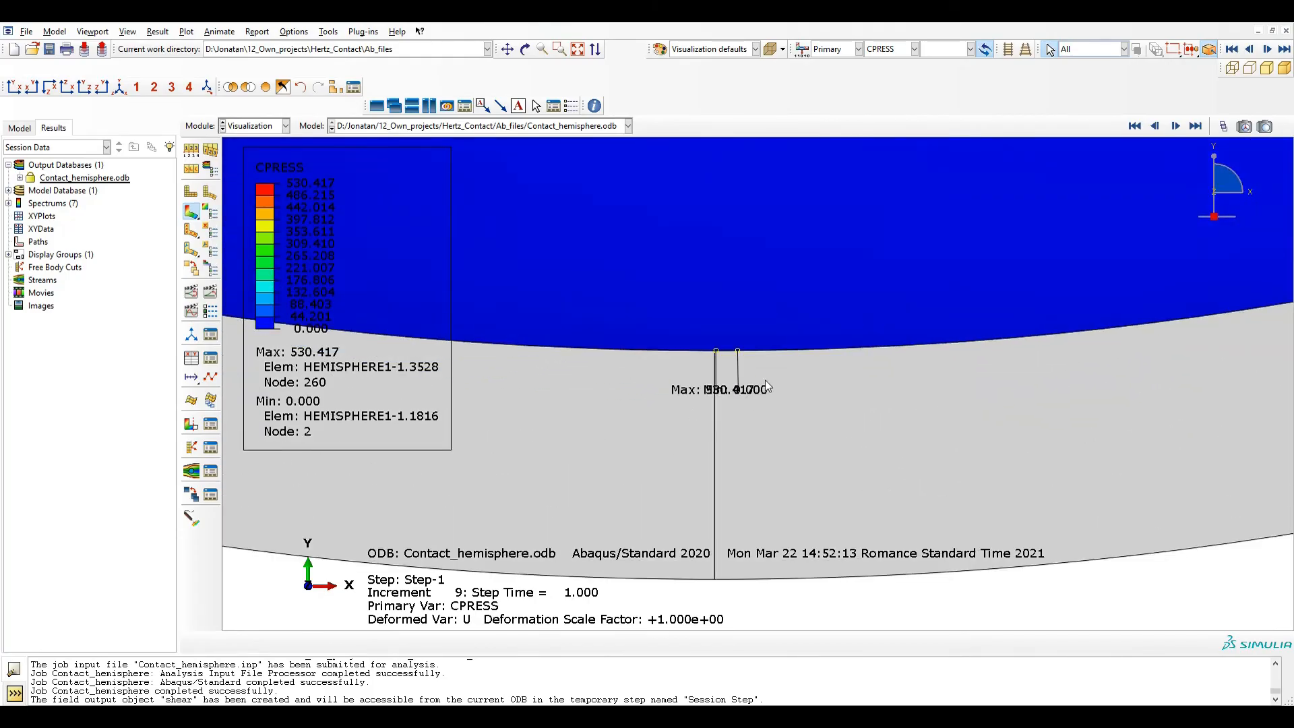
scroll(718, 371, "up", 2)
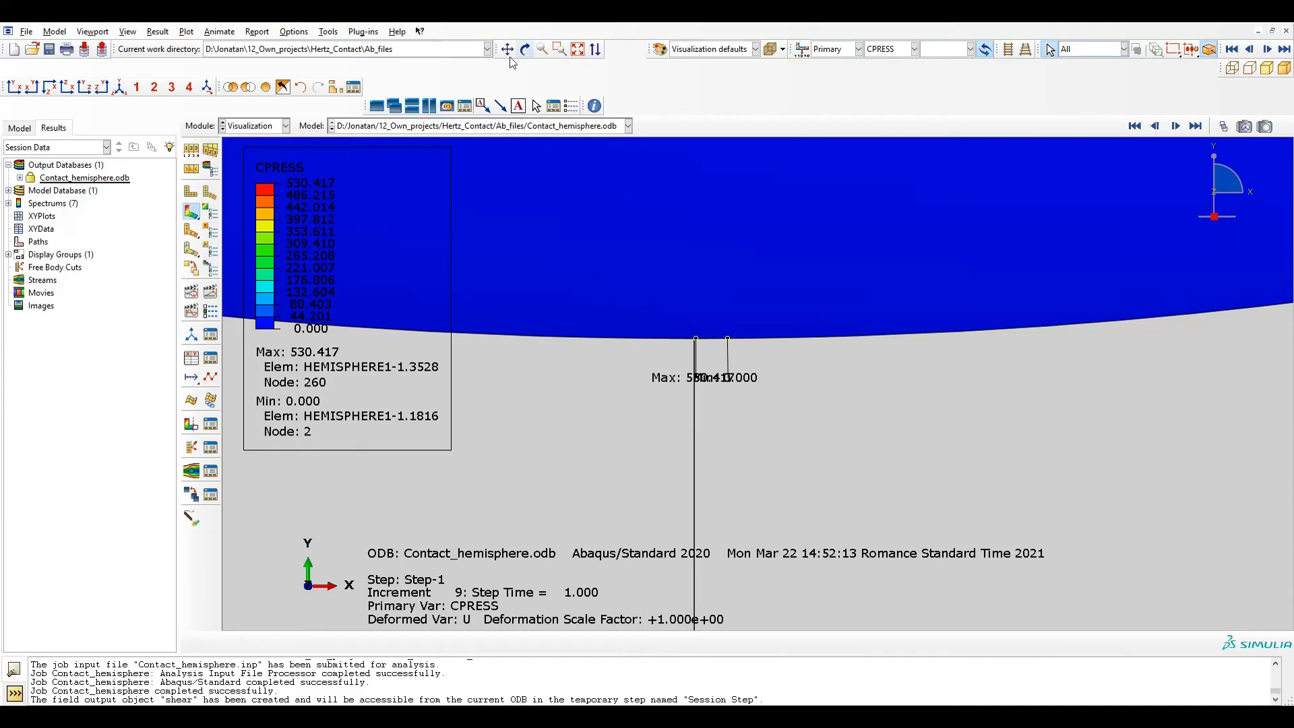
Step: Replace the displayed model with only the part instance HEMISPHERE2-1 and close the display group settings
left_click(335, 86)
left_click(383, 188)
left_click(257, 566)
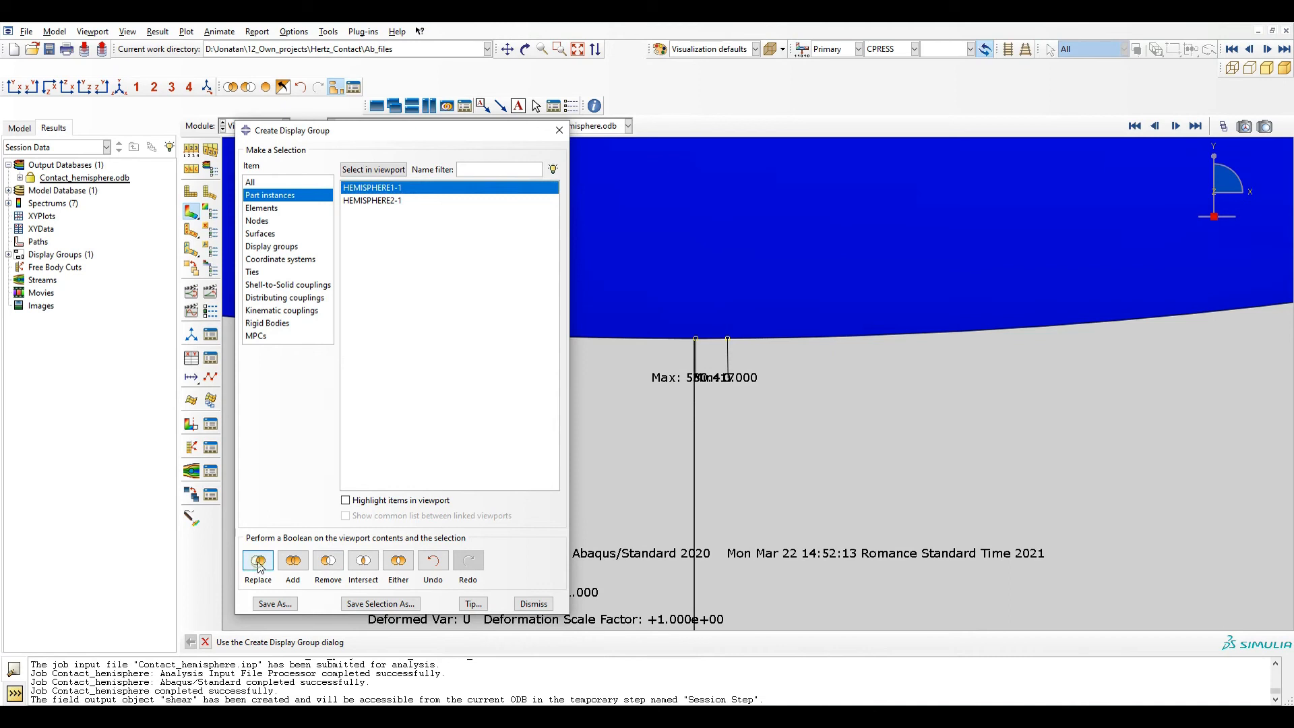
left_click(379, 201)
left_click(258, 560)
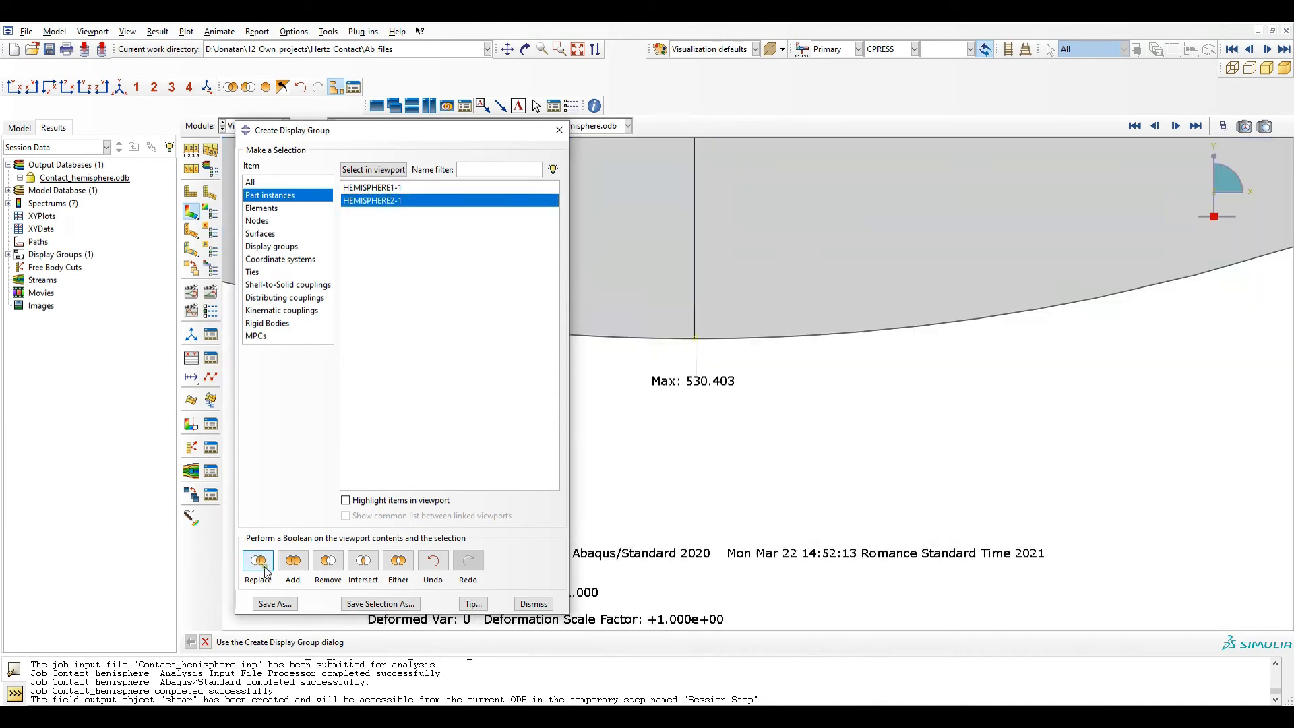
scroll(773, 351, "down", 5)
middle_click_drag(807, 255, 748, 323, "ctrl+alt")
scroll(680, 426, "up", 5)
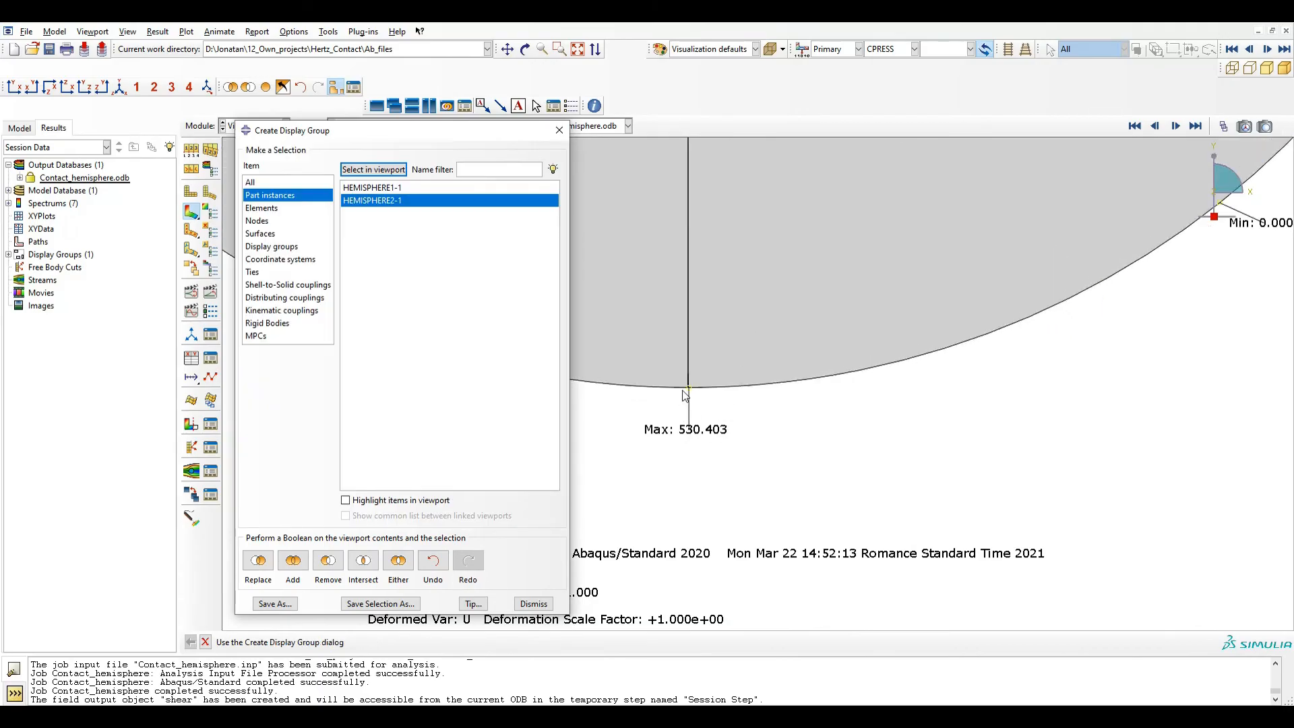
scroll(682, 390, "up", 5)
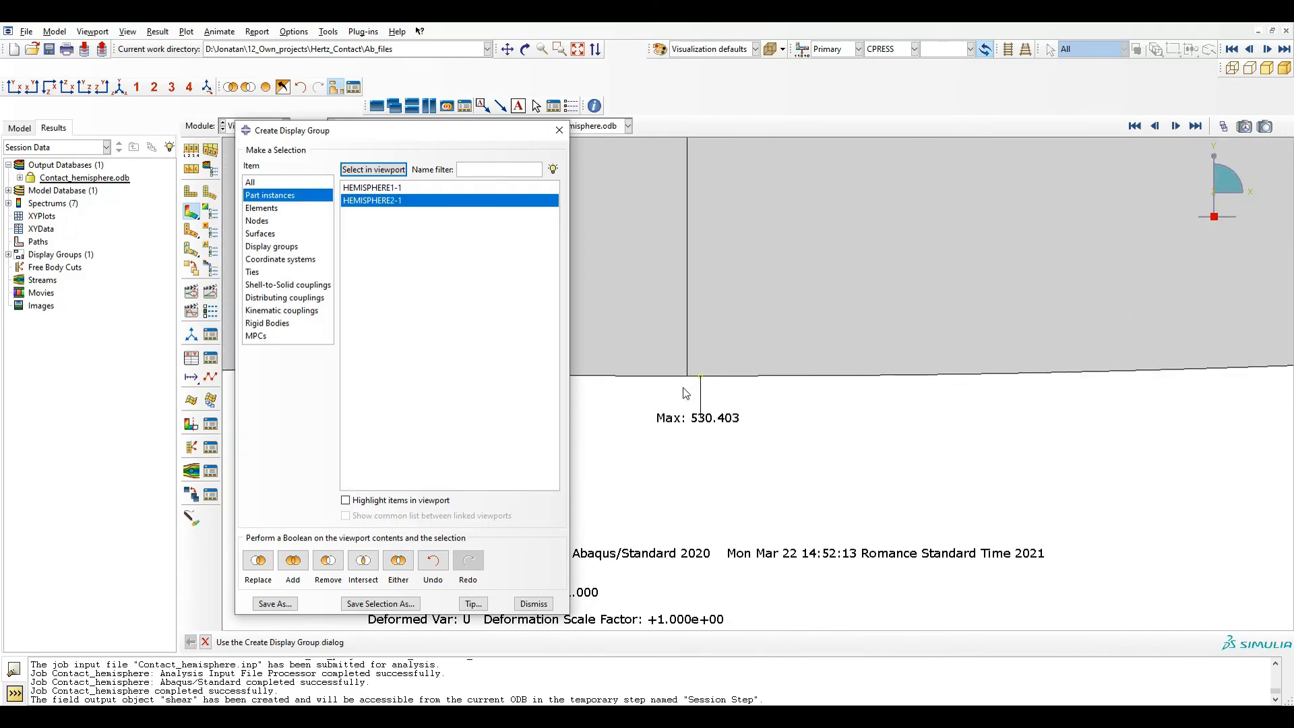
left_click(558, 130)
scroll(688, 430, "up", 1)
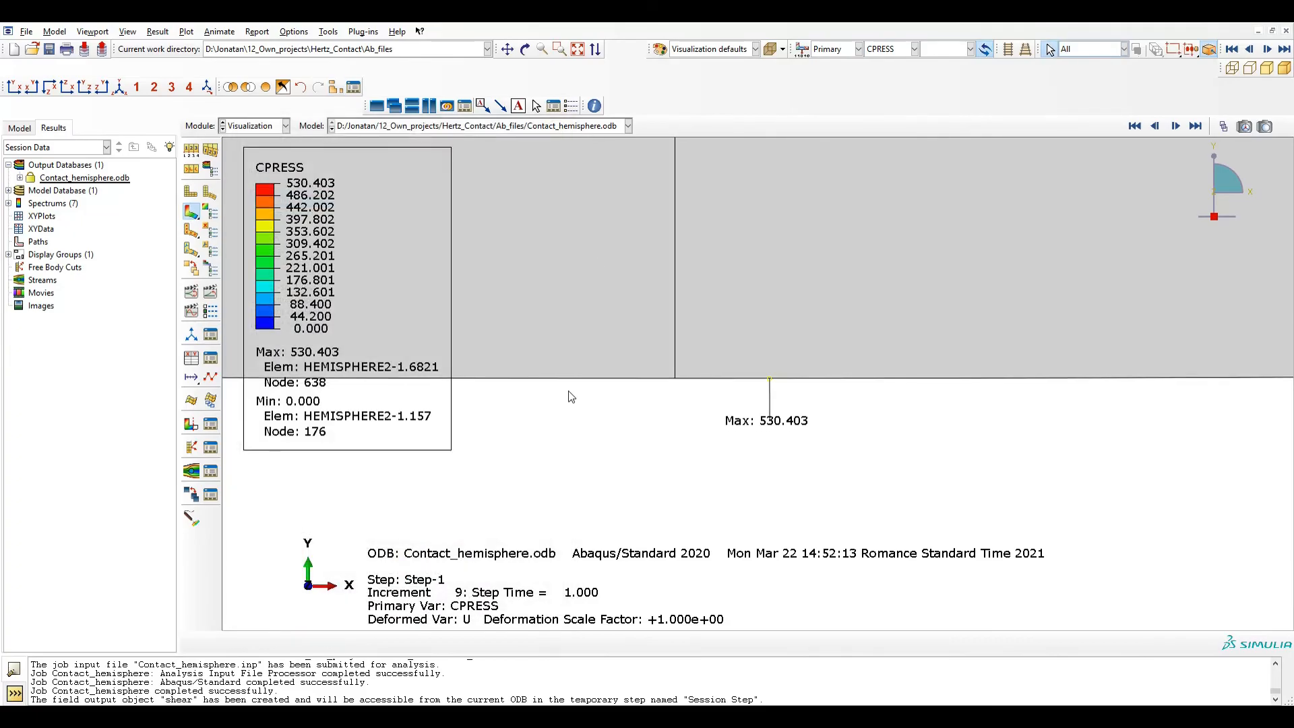
Step: Create the node list path Path-1 and begin selecting its nodes in the viewport
right_click(34, 243)
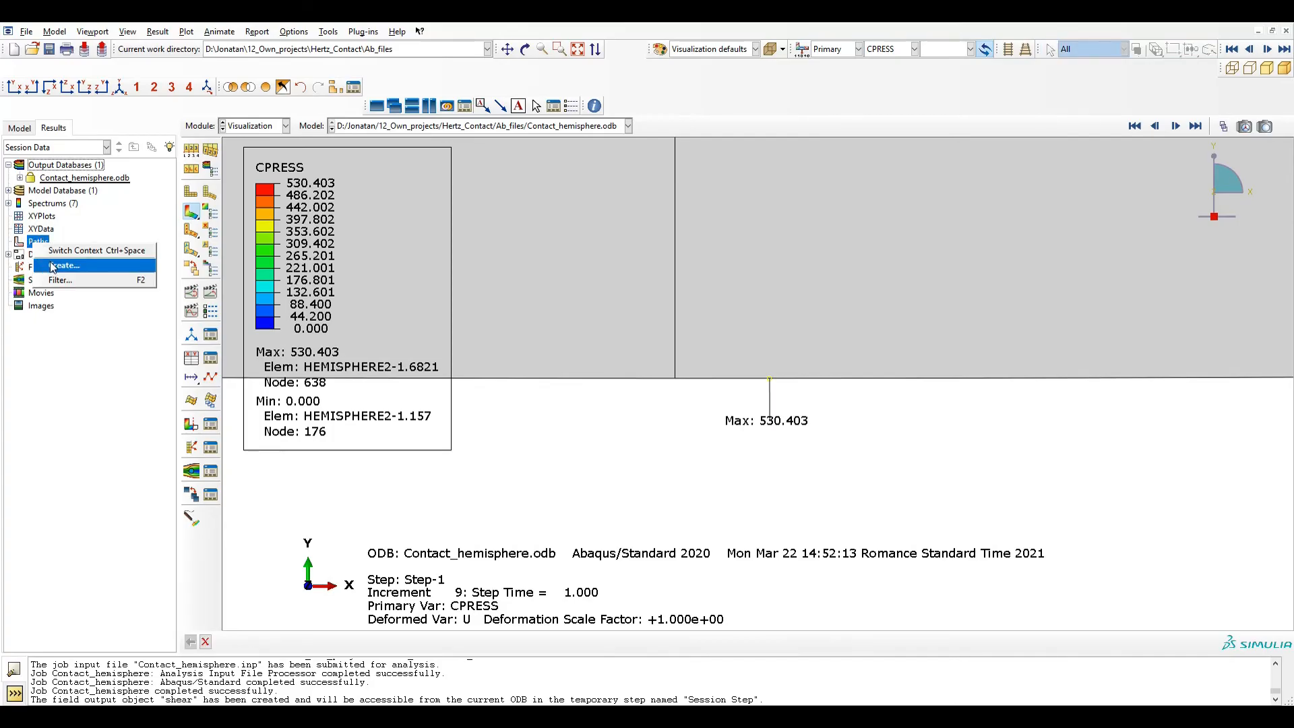
left_click(57, 257)
left_click(276, 261)
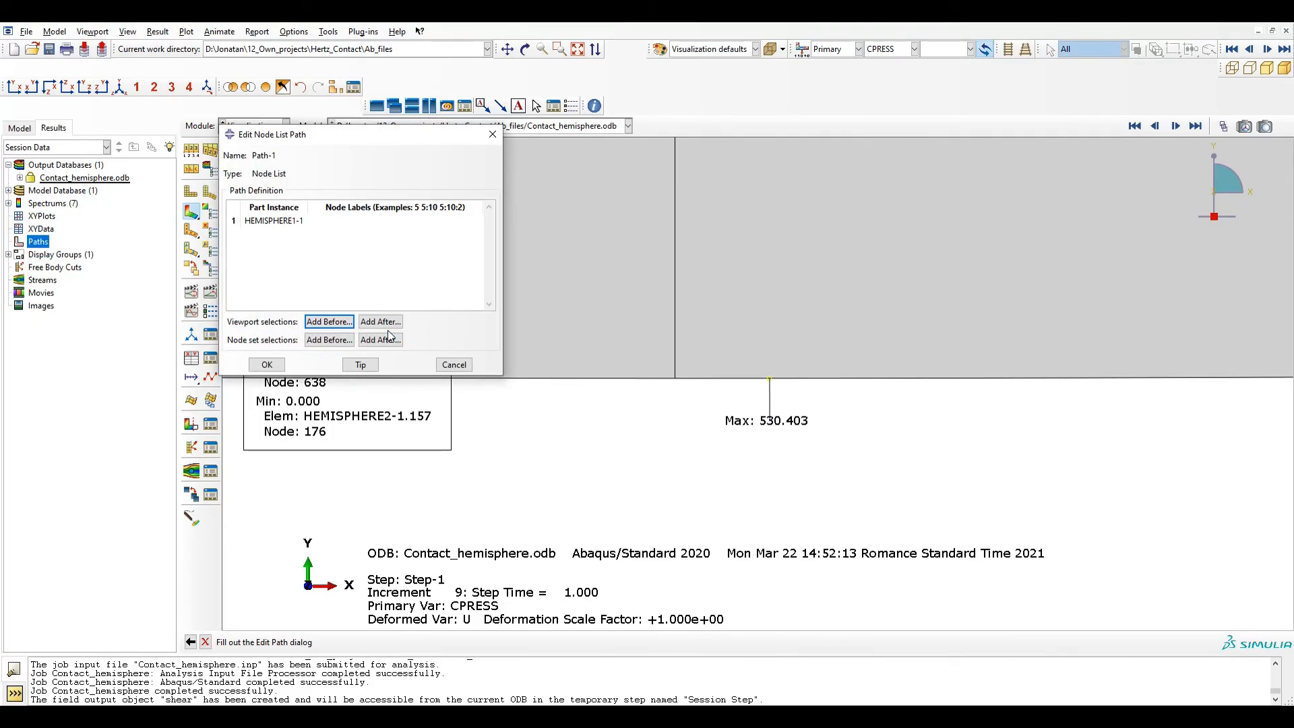
left_click(291, 227)
left_click(329, 322)
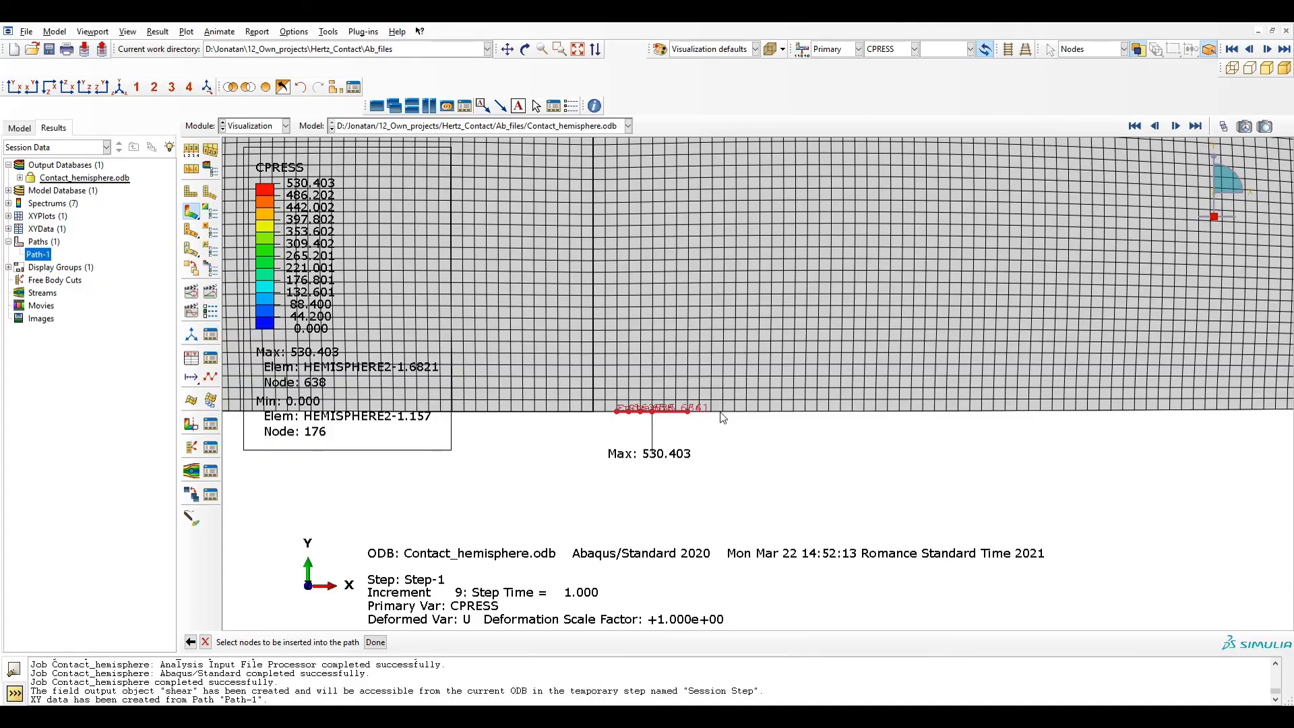
Step: Pick the coarser-numbered surface nodes of HEMISPHERE2-1 in sequence along the contact edge for Path-1, up to node 680
left_click(723, 411)
left_click(759, 413)
left_click(796, 413)
middle_click_drag(863, 424, 510, 433, "ctrl+alt")
left_click(491, 408)
left_click(526, 410)
left_click(562, 410)
left_click(595, 409)
left_click(632, 409)
left_click(665, 409)
left_click(702, 407)
left_click(738, 408)
left_click(773, 408)
Step: Add the consecutive contact-edge nodes 681 to 701 of HEMISPHERE2-1 to Path-1 and finish the selection
scroll(737, 405, "down", 4)
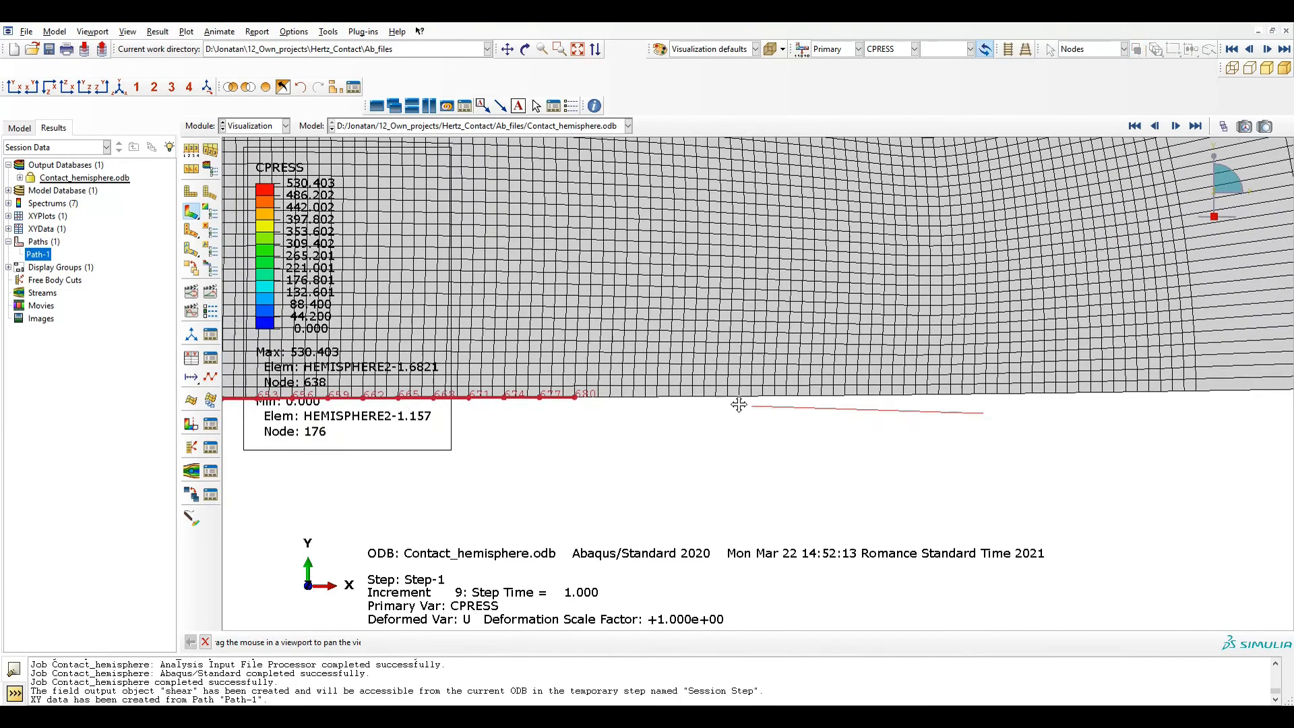
scroll(694, 405, "up", 4)
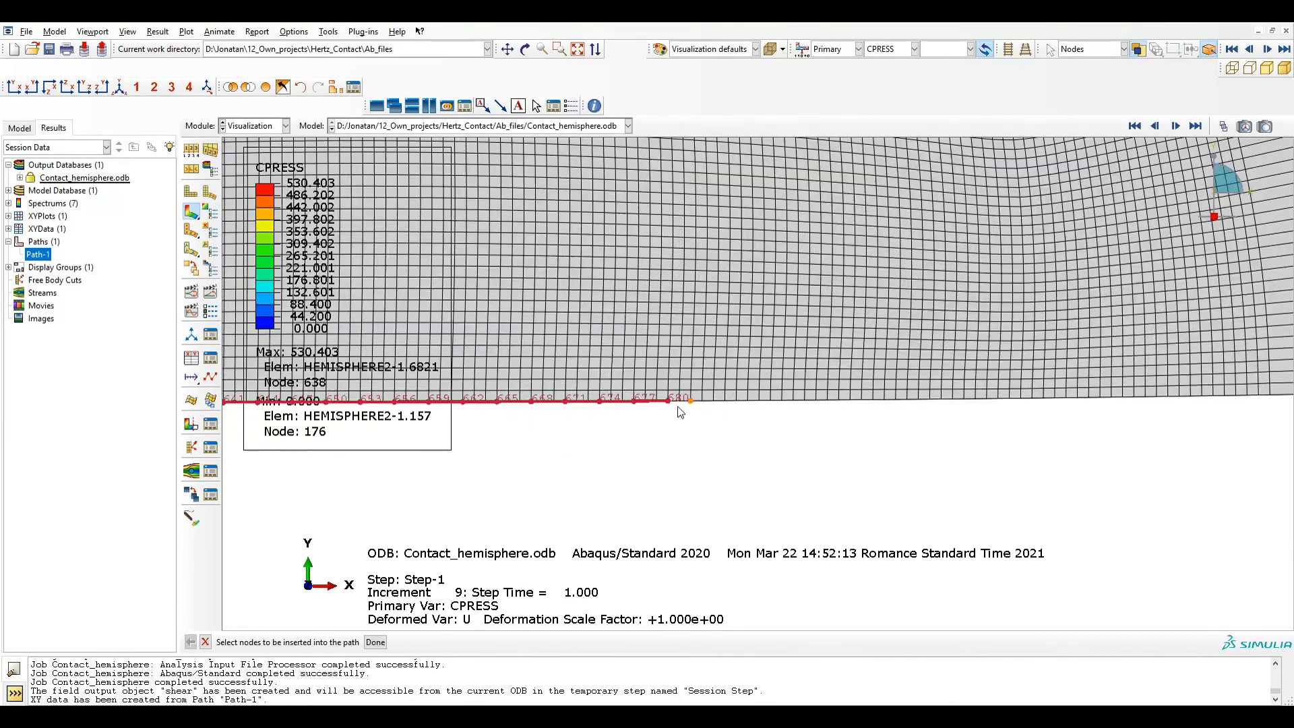
left_click(680, 402)
left_click(690, 402)
left_click(702, 402)
left_click(714, 402)
left_click(725, 402)
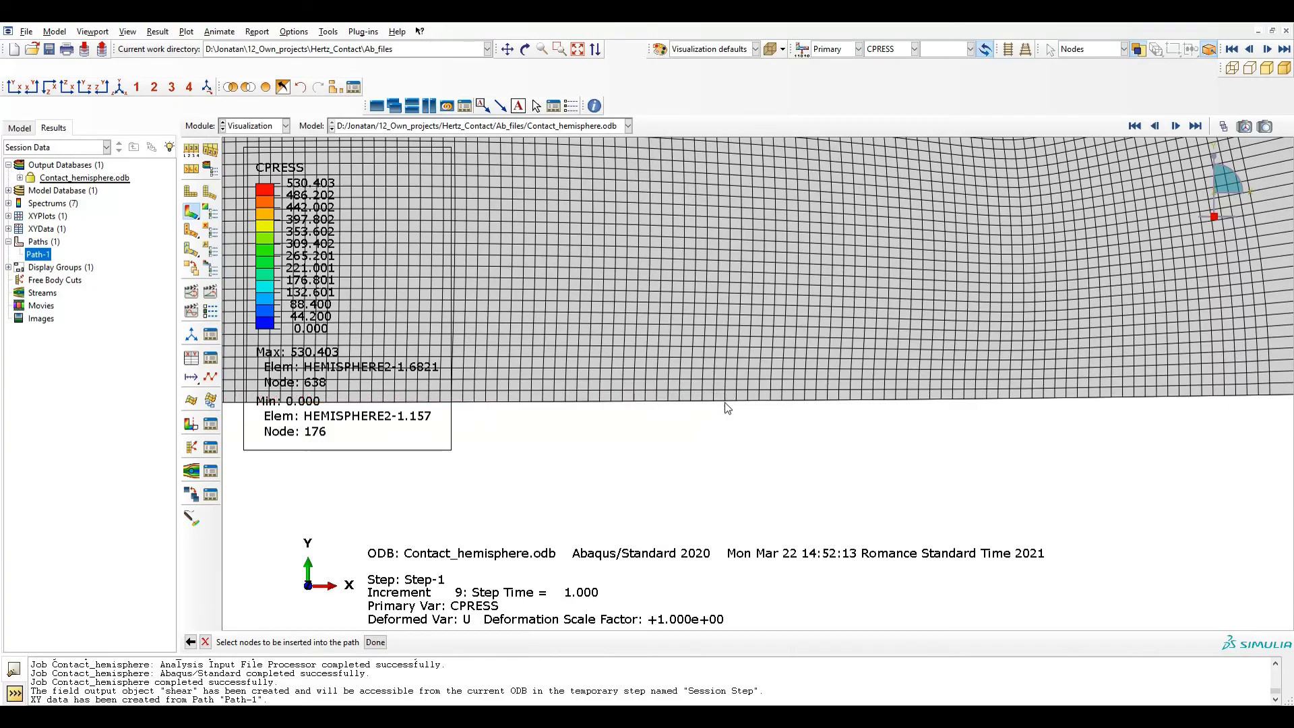
left_click(742, 406)
left_click(759, 403)
left_click(772, 405)
left_click(783, 404)
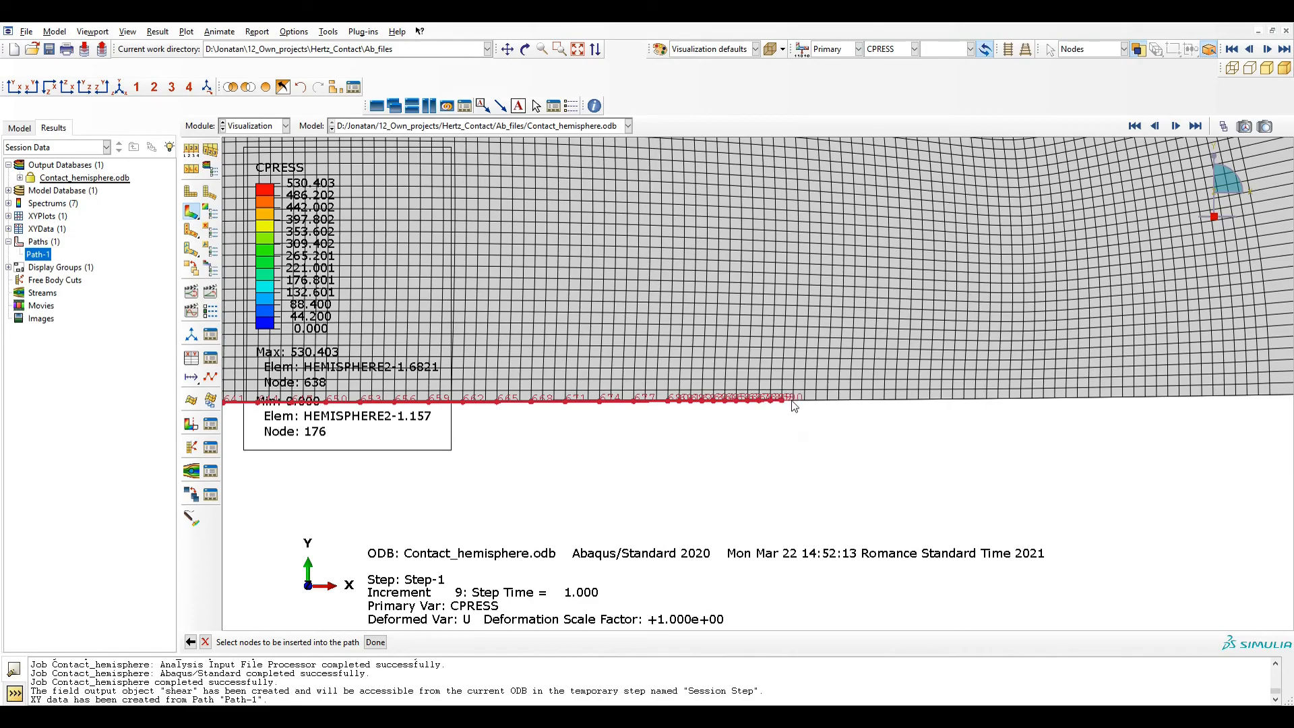
left_click(795, 404)
left_click(807, 405)
left_click(818, 404)
scroll(780, 415, "up", 3)
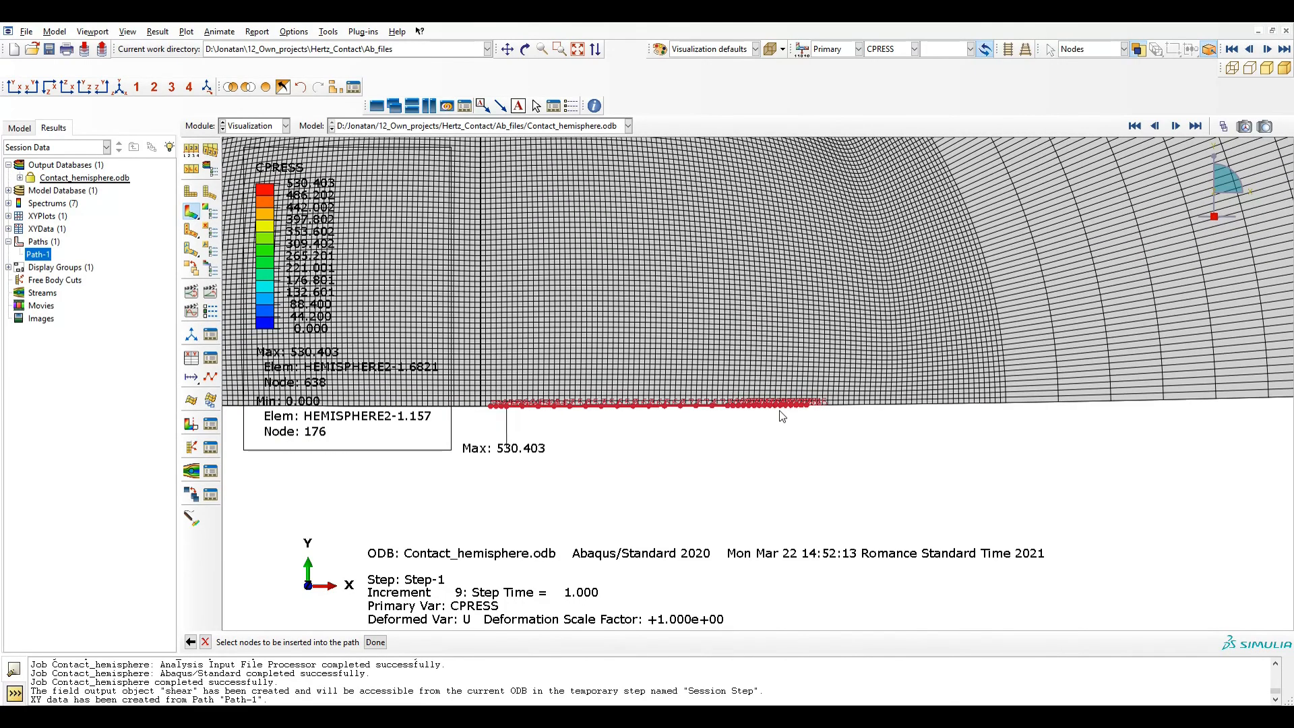
scroll(822, 414, "down", 3)
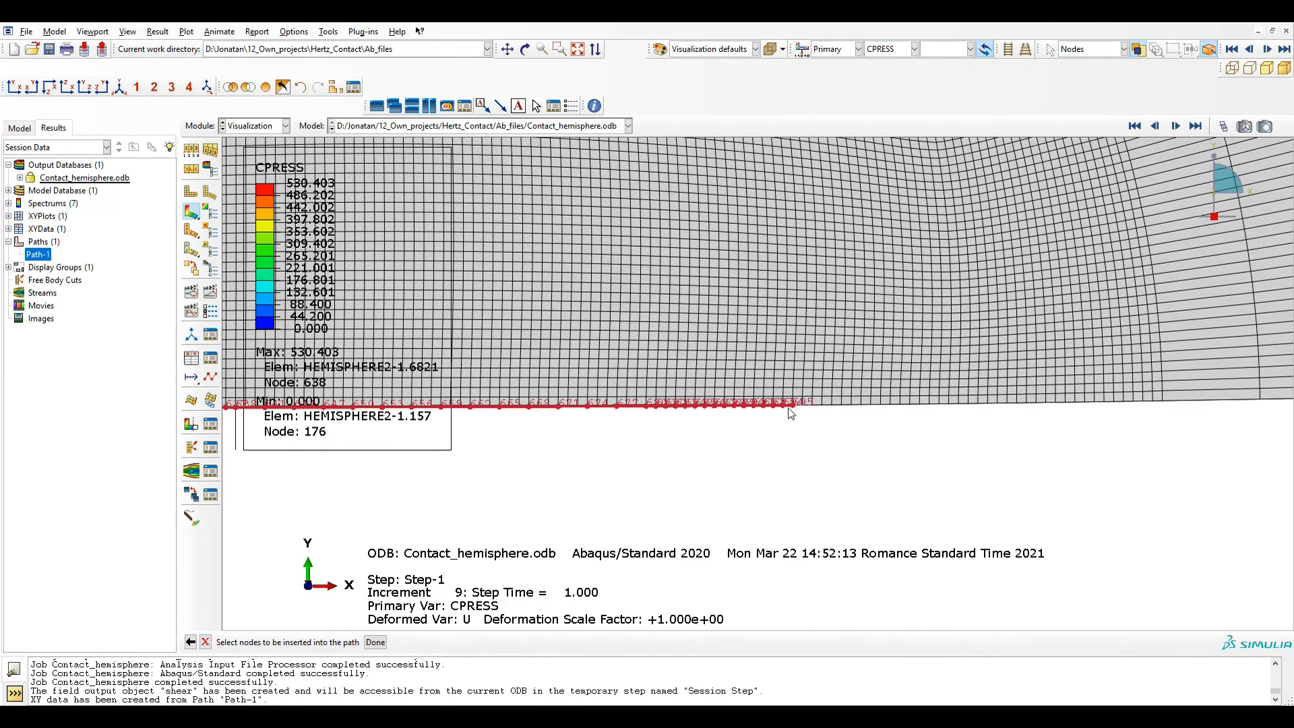
left_click(805, 405)
left_click(823, 406)
left_click(833, 405)
left_click(851, 405)
scroll(667, 438, "down", 3)
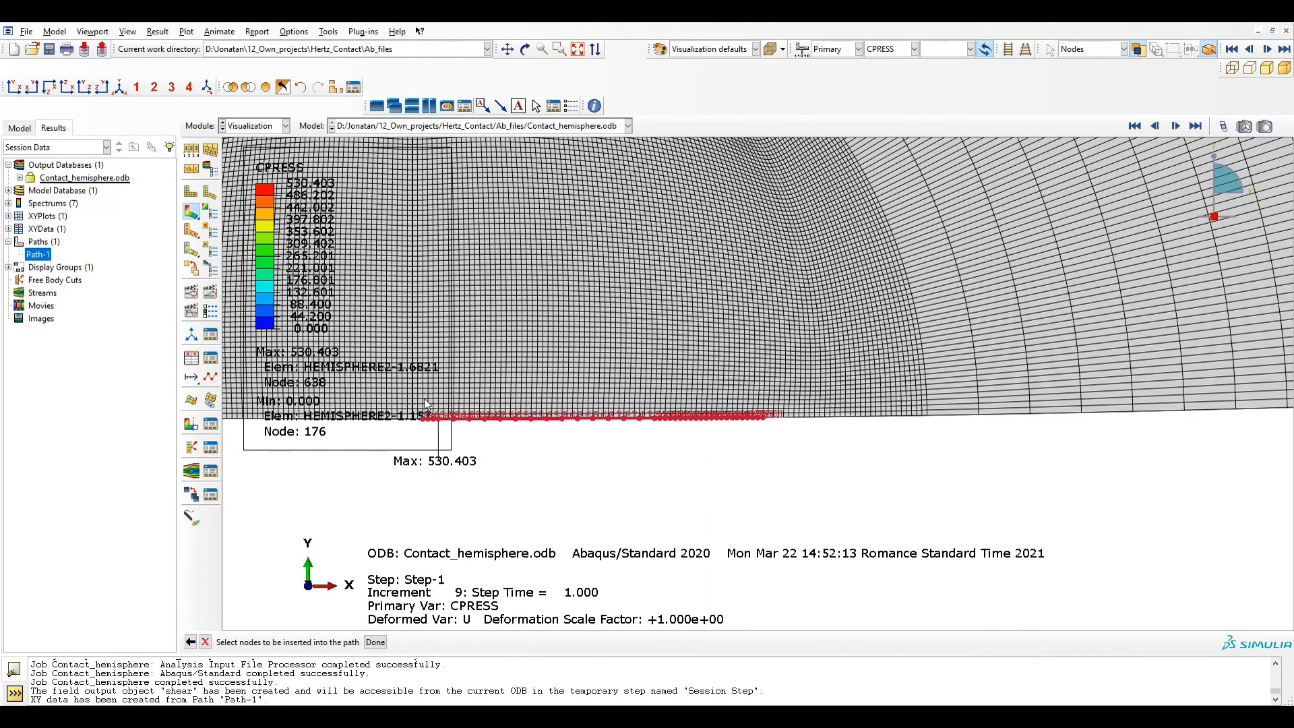
left_click(381, 642)
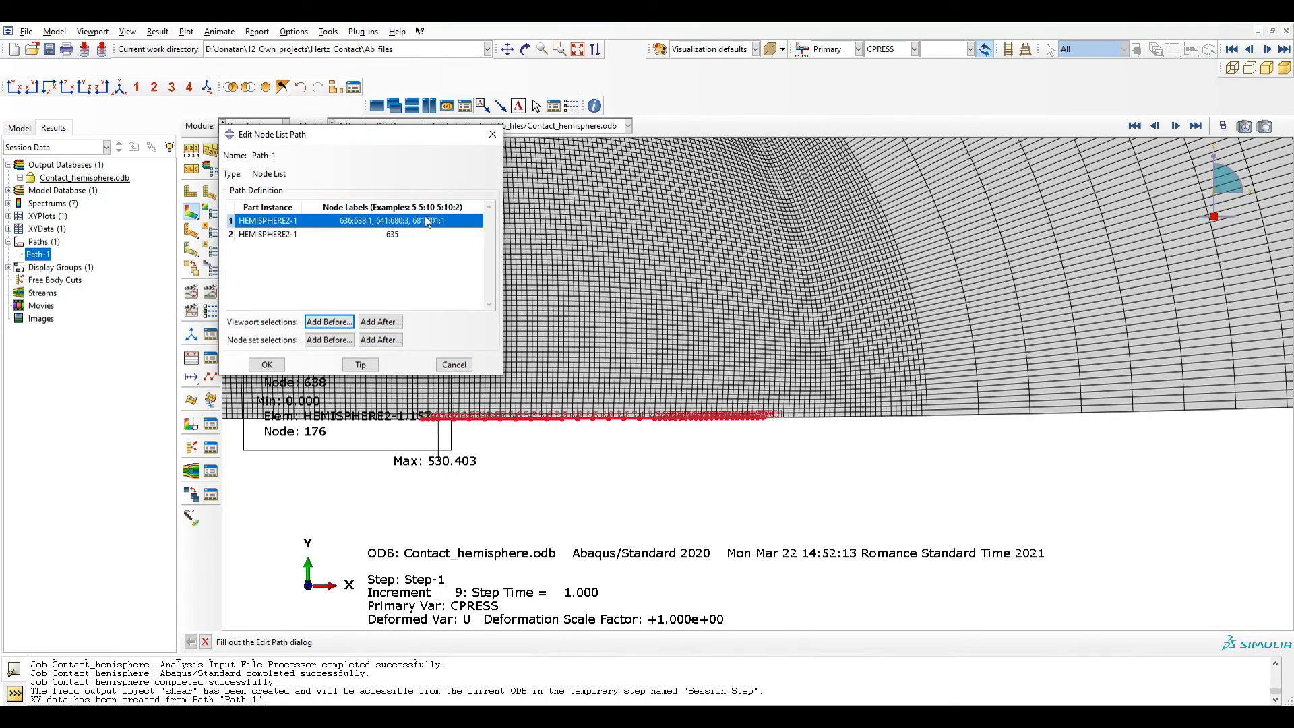
Step: Remove node 635 from the second row of the Path-1 definition and accept the path
left_click(383, 239)
key("BackSpace")
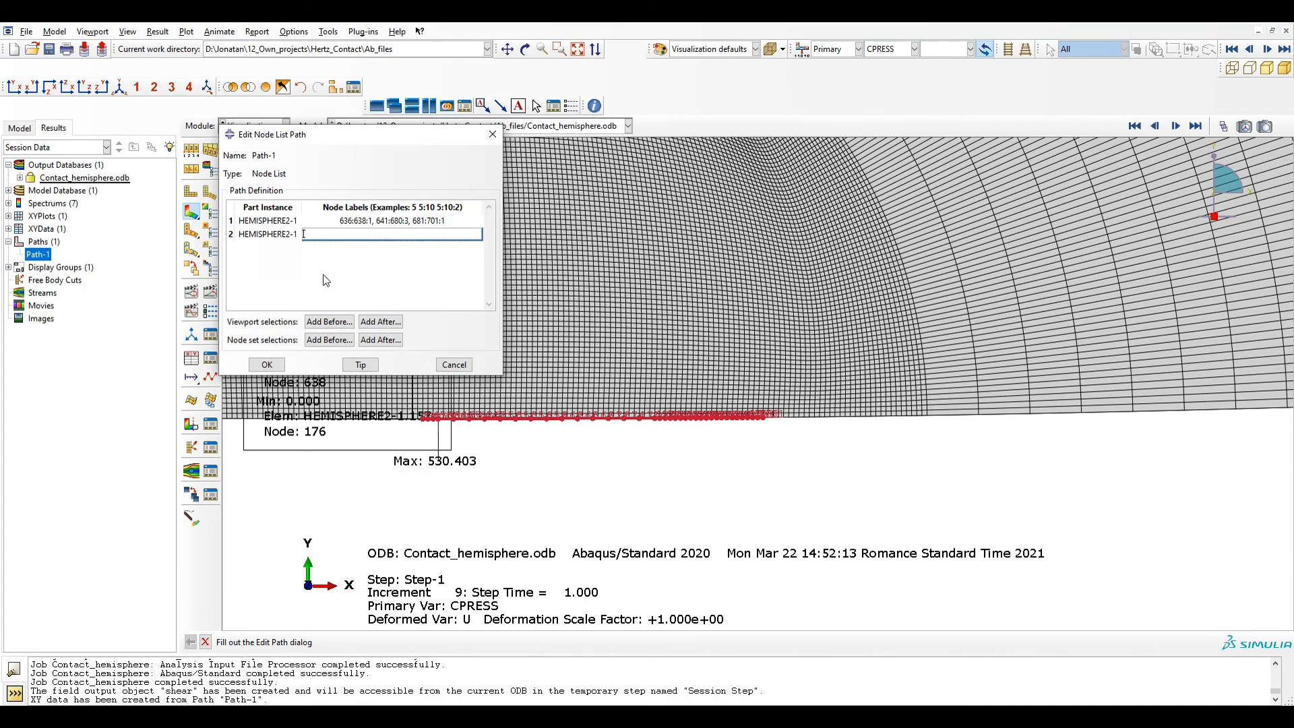
left_click(267, 364)
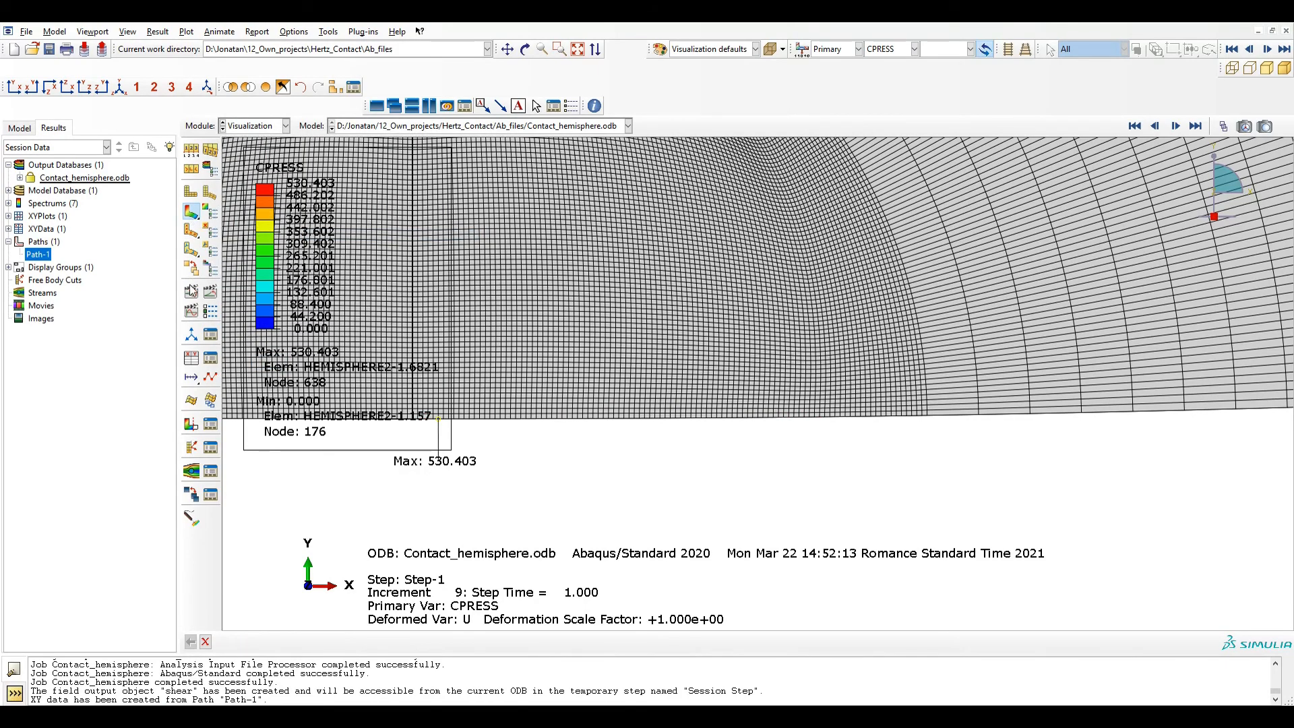
Step: Plot CPRESS against true distance along Path-1 as XY data, using the deformed shape and path points
left_click(192, 359)
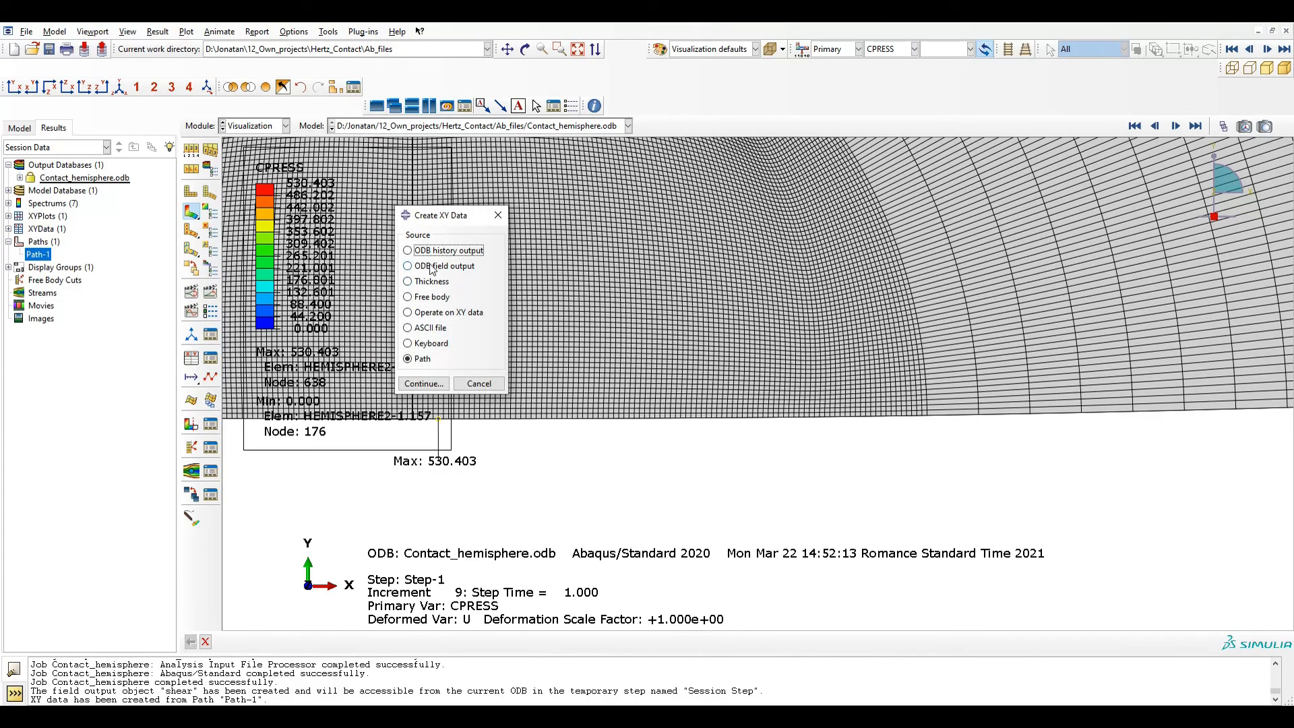
left_click(423, 384)
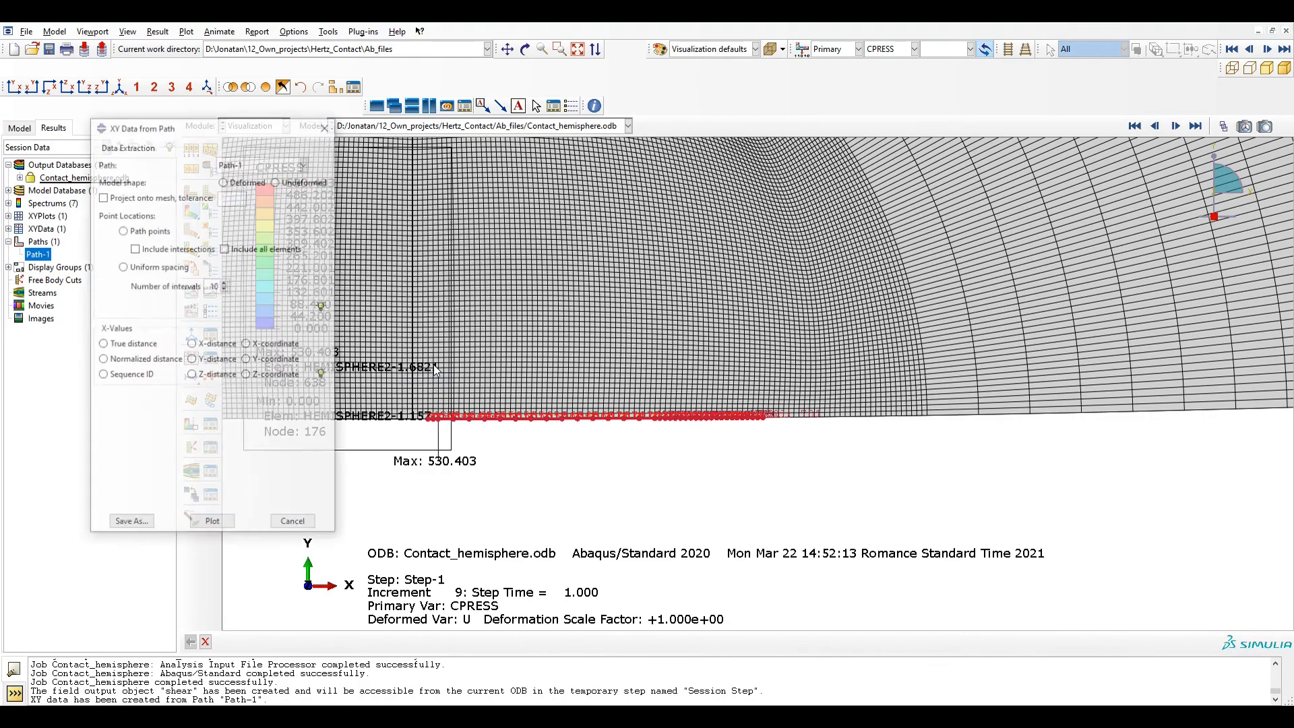
left_click(212, 523)
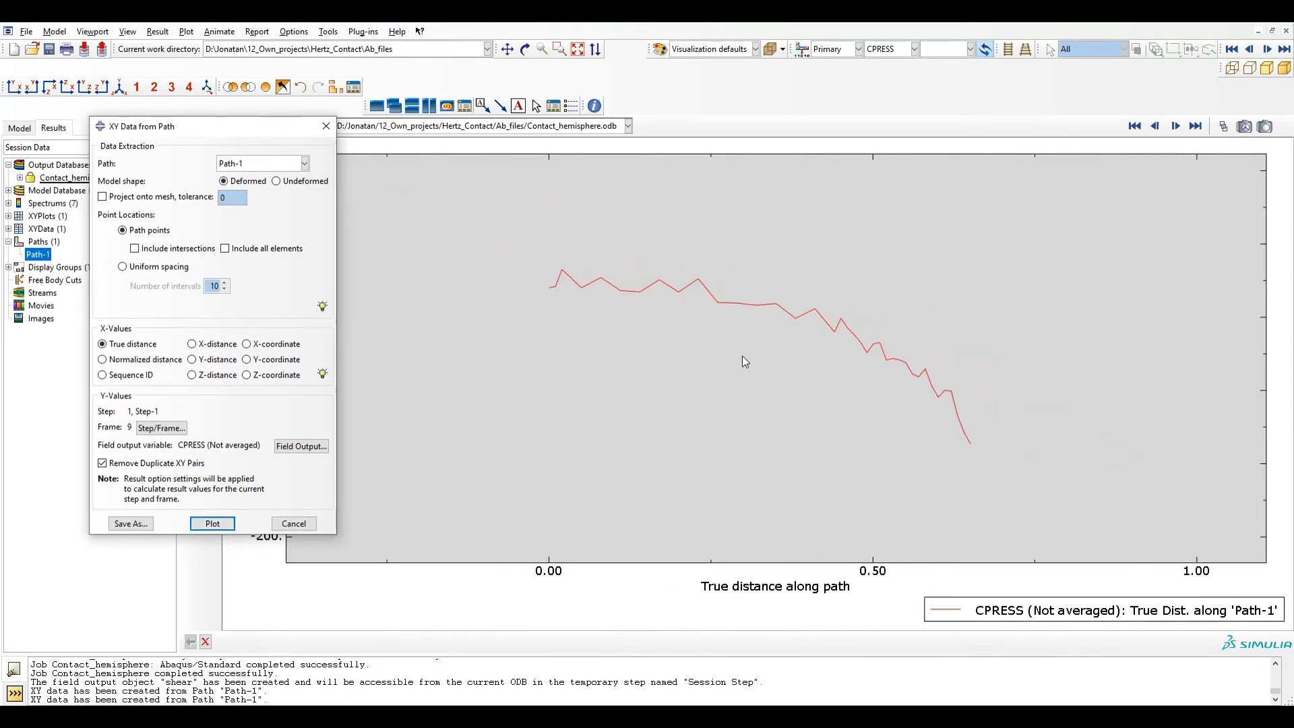
scroll(748, 371, "up", 3)
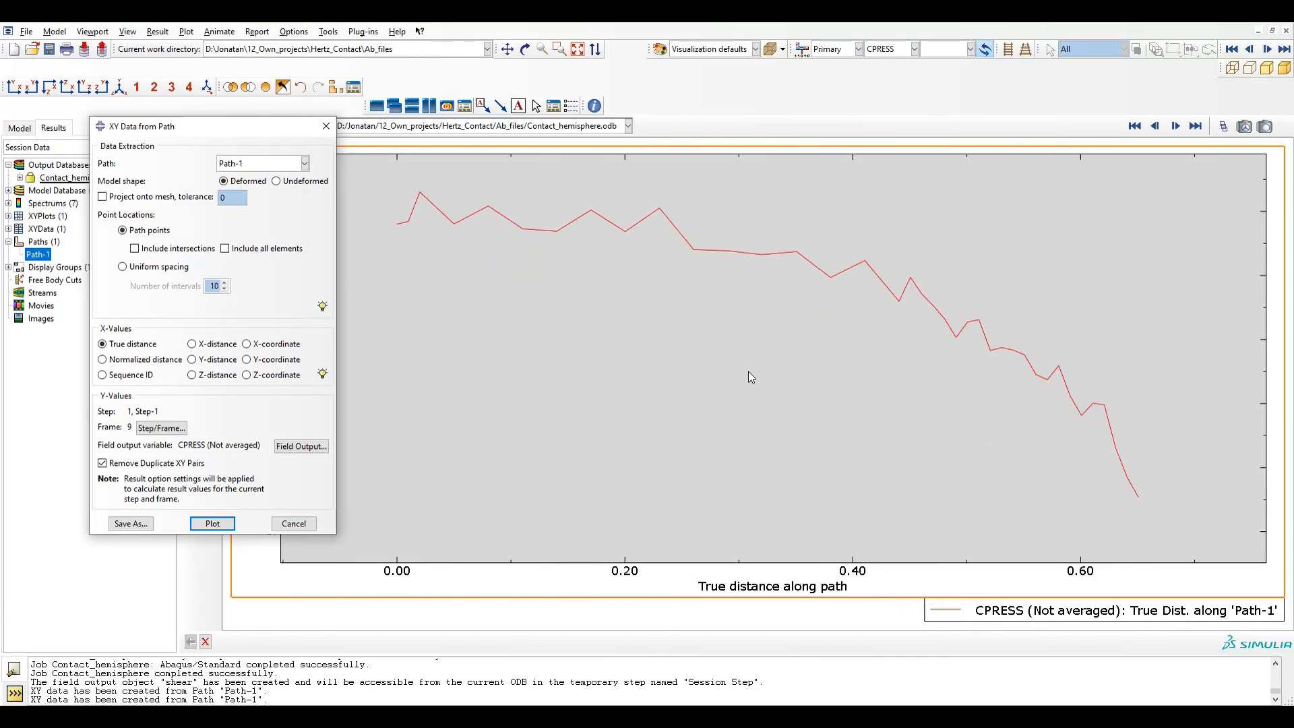
scroll(748, 376, "down", 1)
left_click_drag(271, 136, 139, 166)
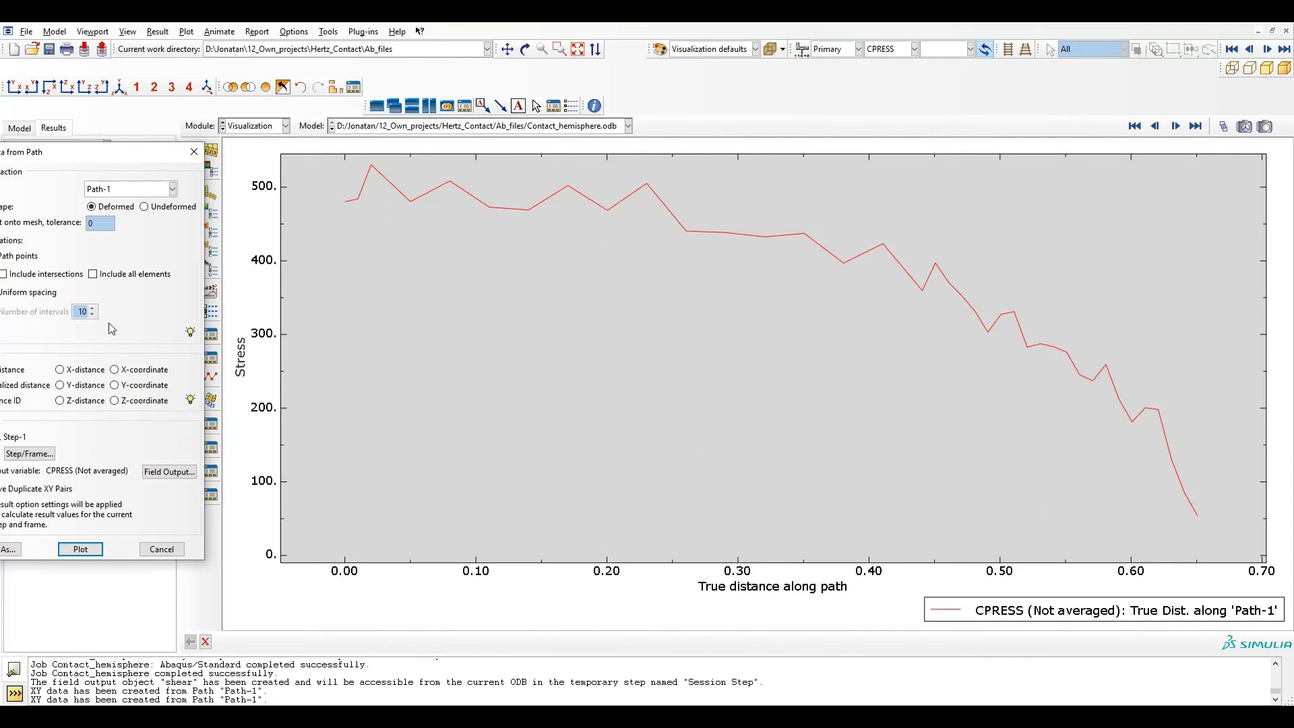
left_click(194, 152)
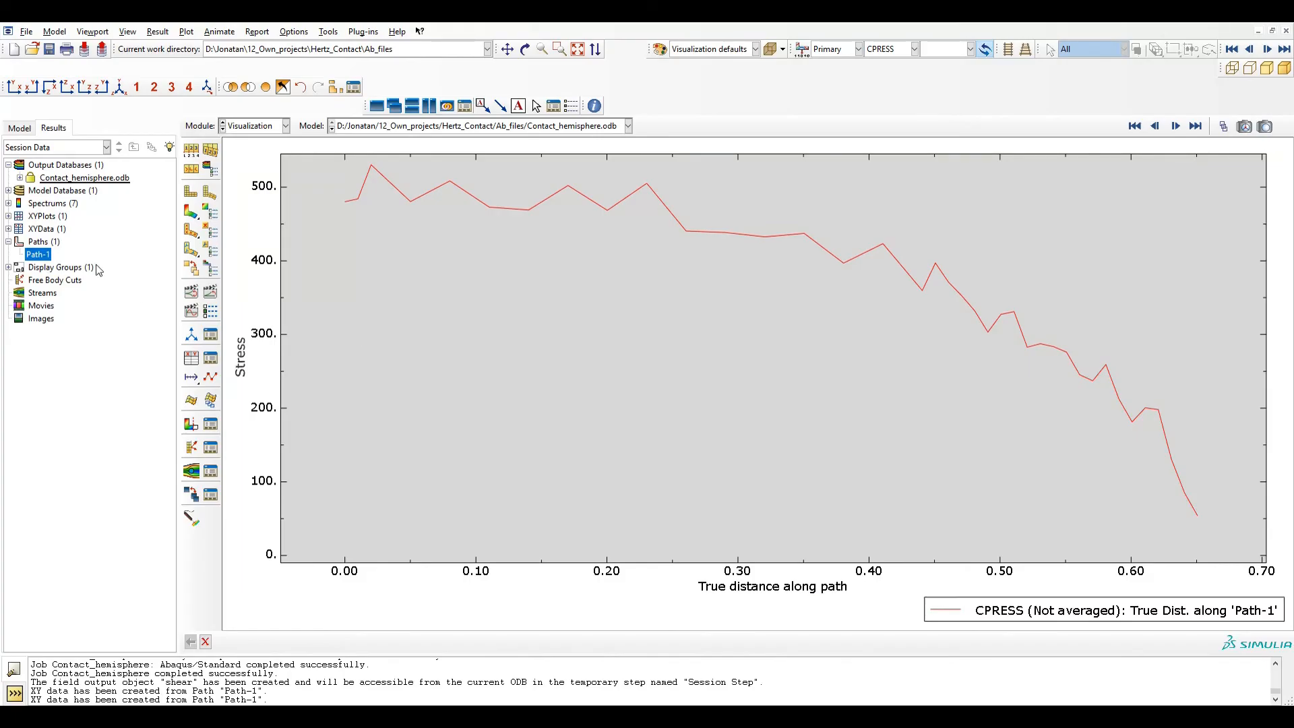
right_click(39, 262)
left_click(47, 270)
left_click(360, 289)
left_click(493, 134)
Step: Redisplay the CPRESS contours on the deformed model and open Path-1 for appending nodes picked in the viewport
left_click(191, 218)
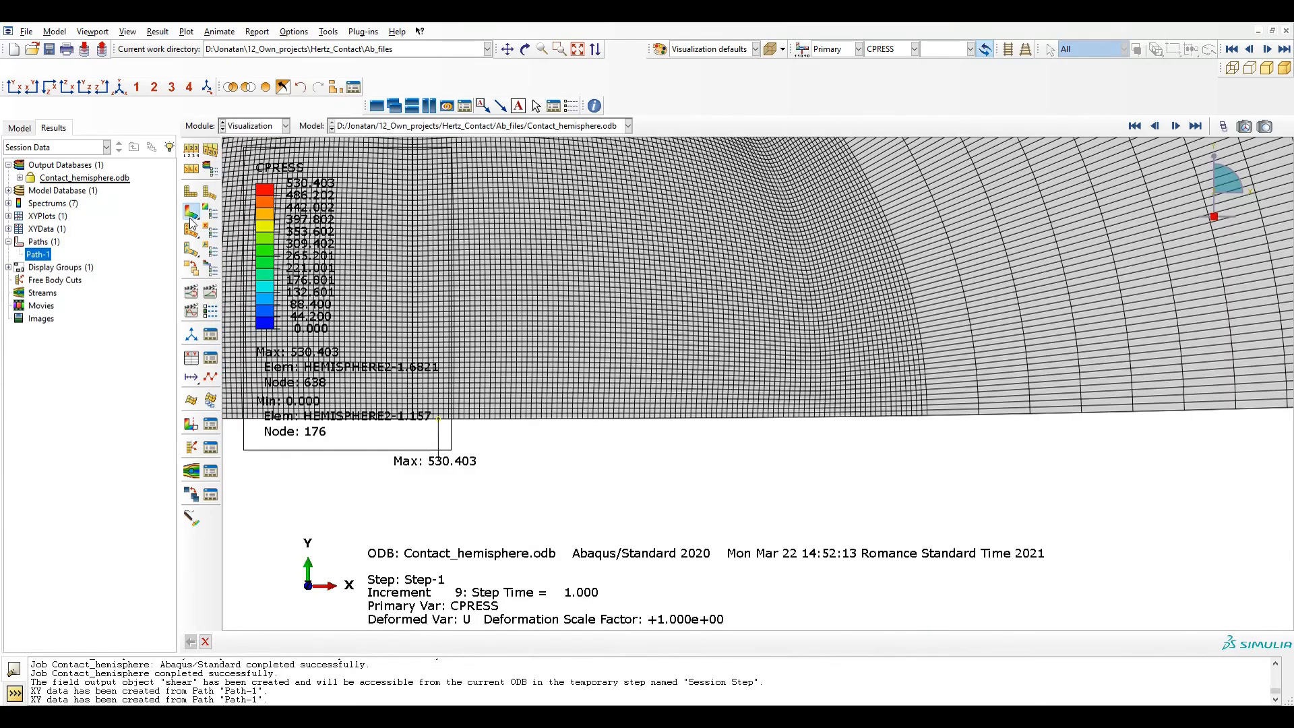
double_click(39, 254)
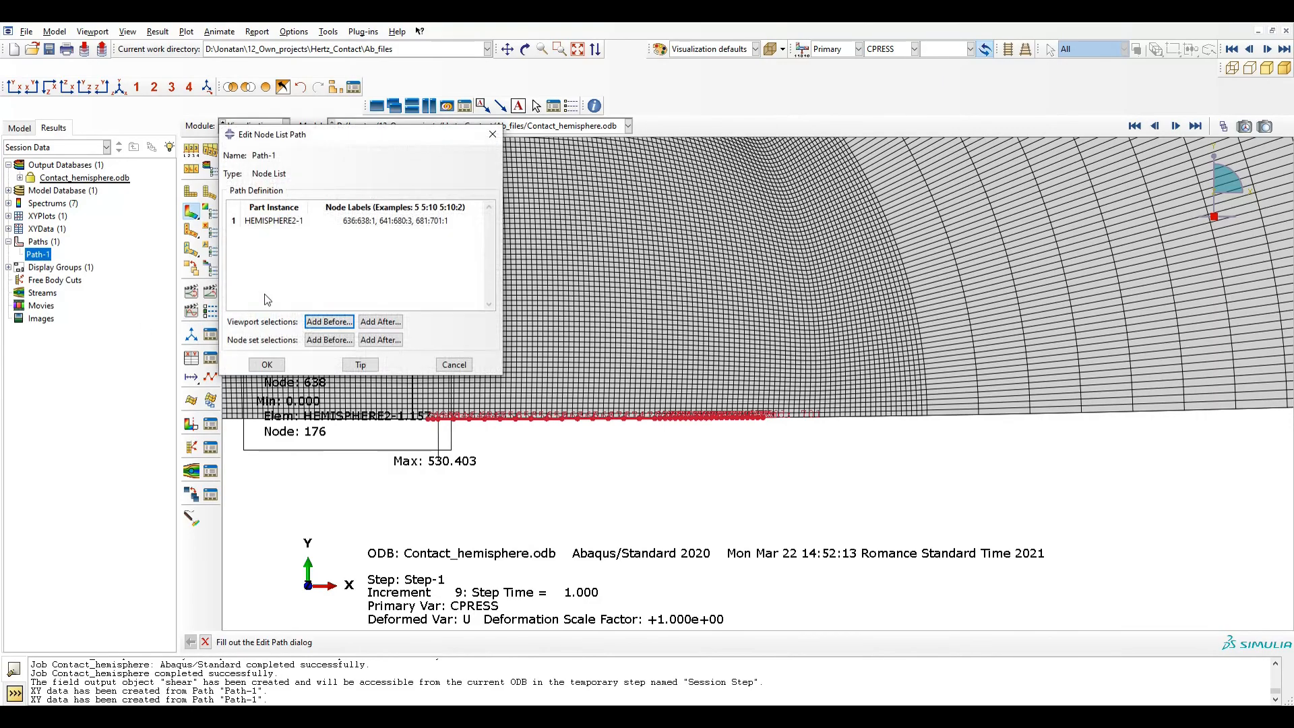
left_click(465, 221)
left_click(428, 222)
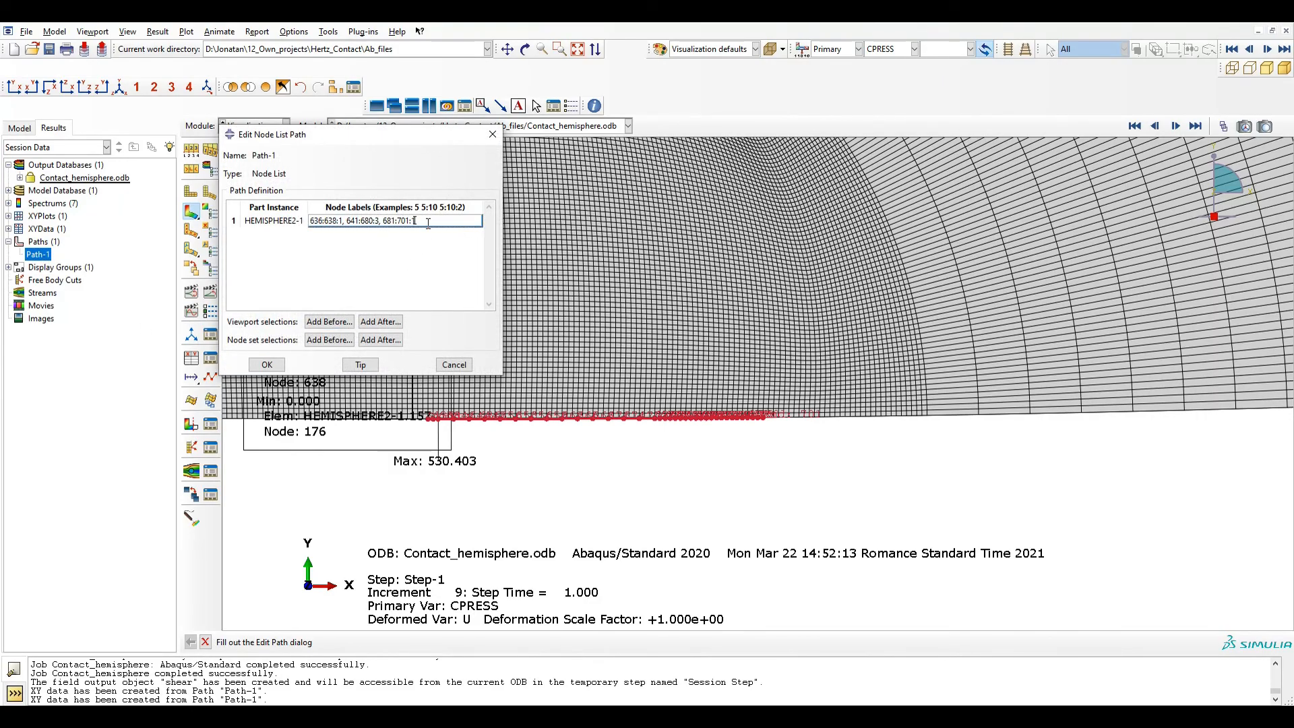
left_click(397, 322)
Step: Append the contact-edge nodes 702 to 712 of HEMISPHERE2-1 to the end of Path-1 and finish the selection
scroll(733, 421, "up", 5)
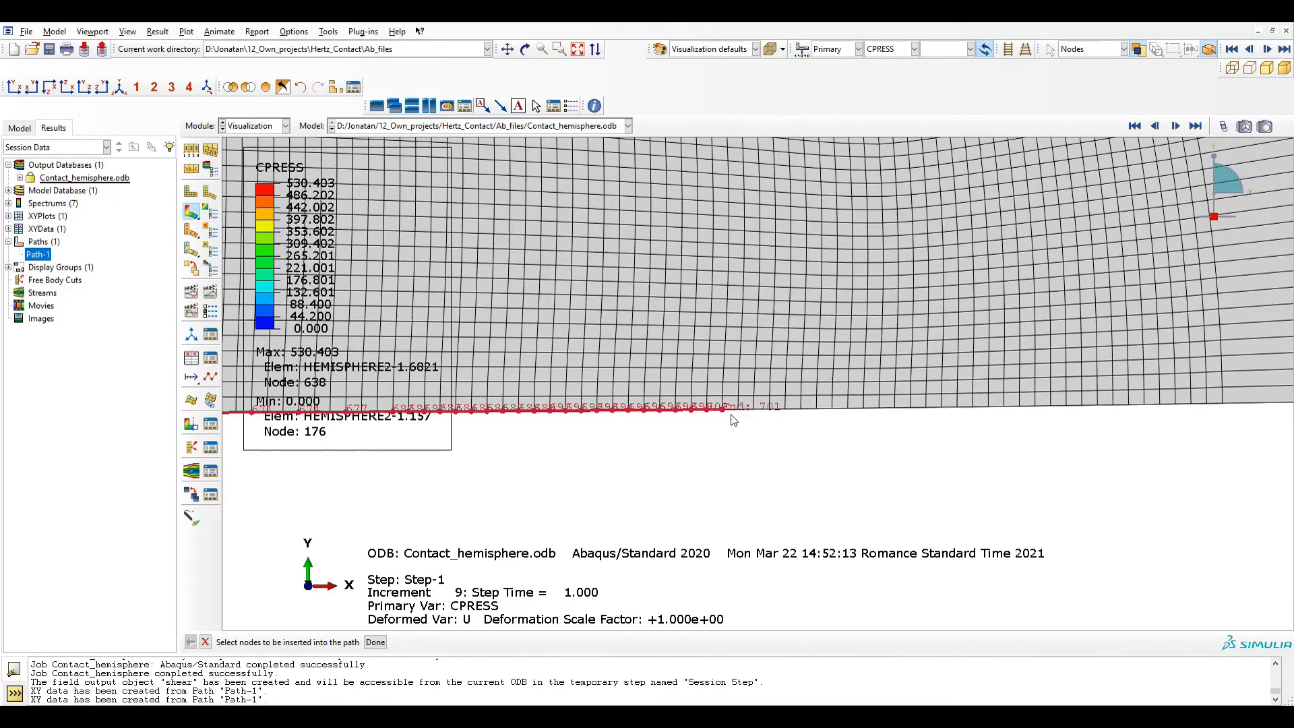
left_click(740, 413)
left_click(755, 410)
left_click(771, 409)
left_click(786, 409)
left_click(802, 409)
left_click(817, 409)
left_click(833, 408)
left_click(848, 409)
left_click(864, 409)
left_click(880, 408)
left_click(896, 409)
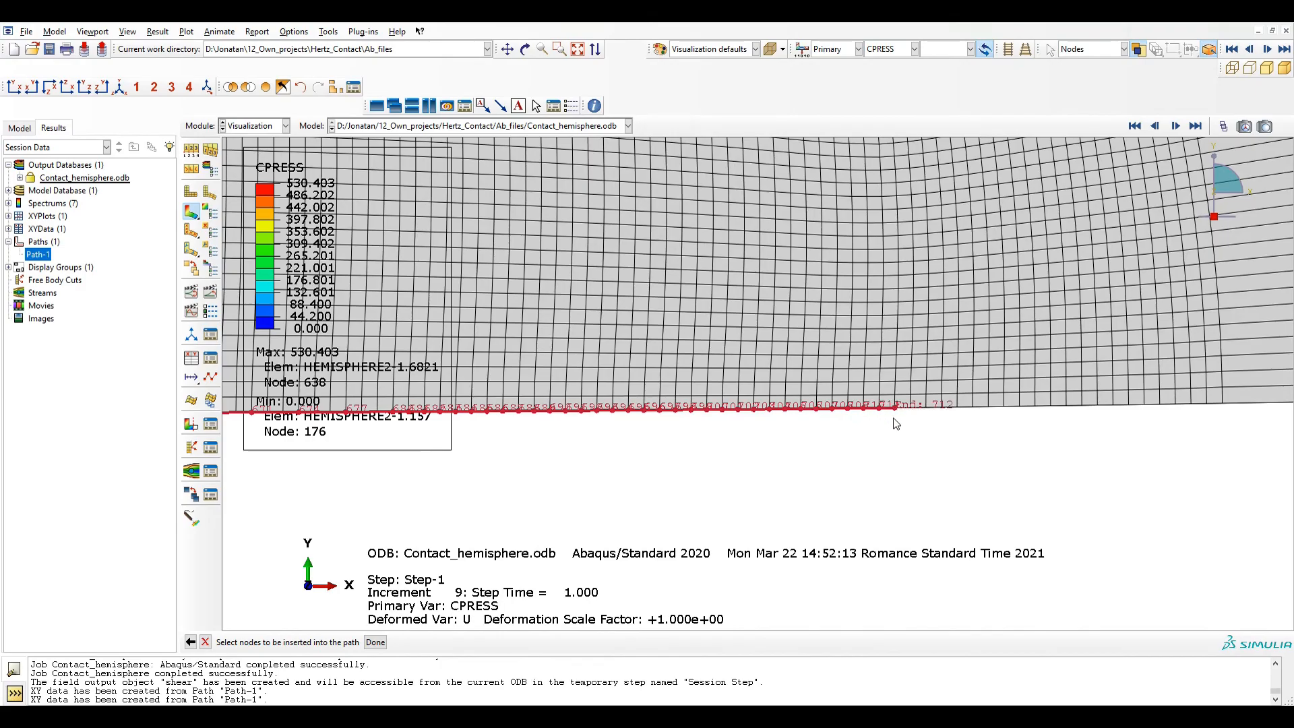
left_click(376, 642)
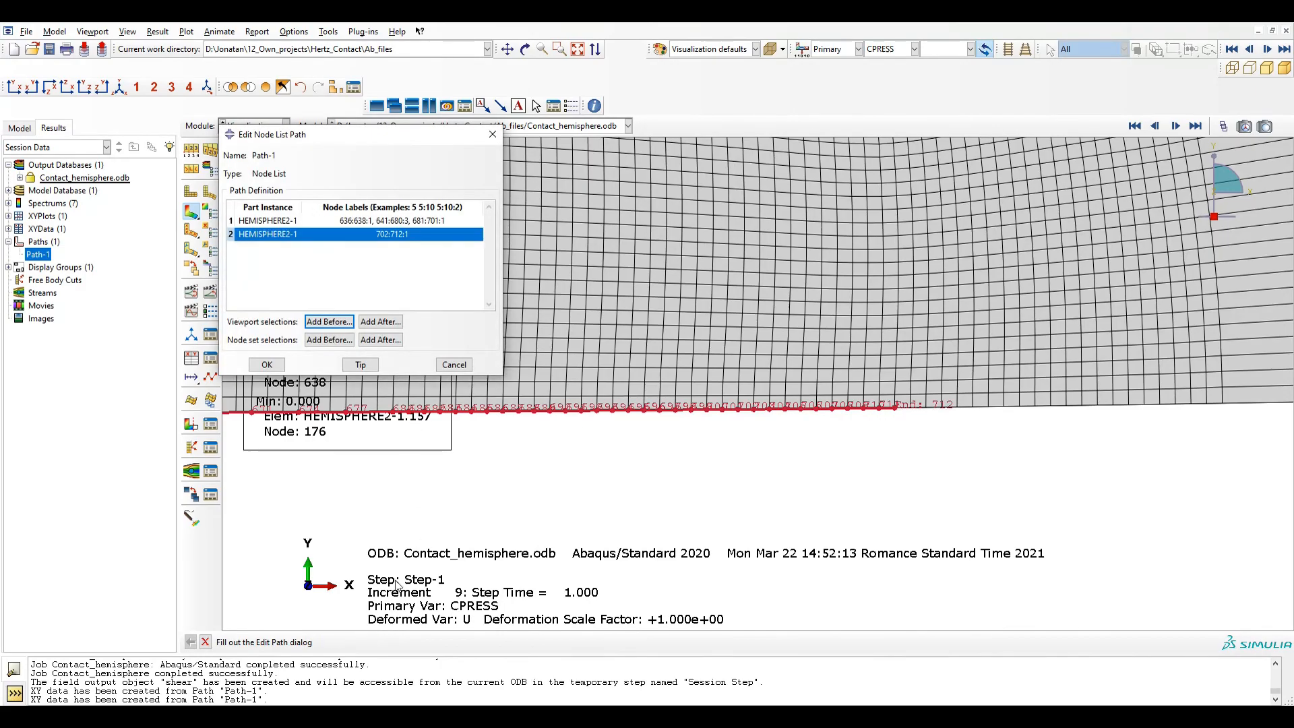
Step: Accept the extended Path-1 and plot CPRESS against true distance along it, using the deformed shape and path points
left_click(267, 364)
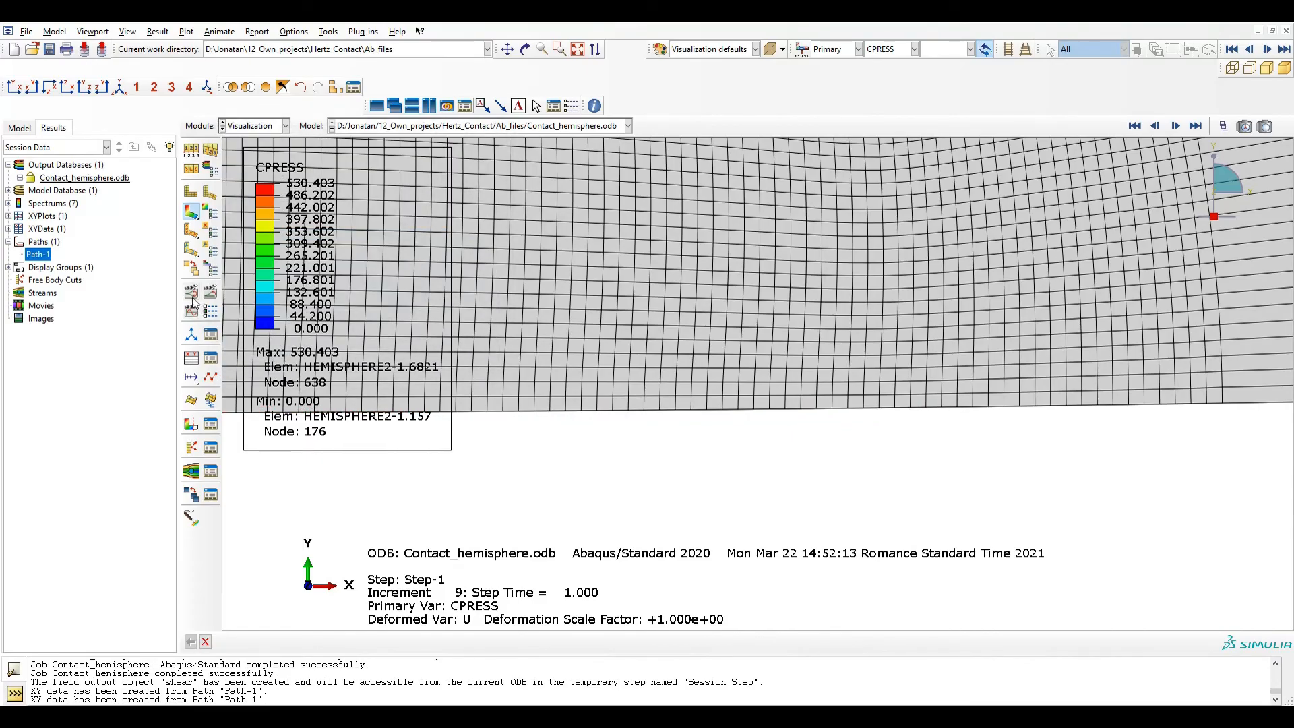
left_click(193, 362)
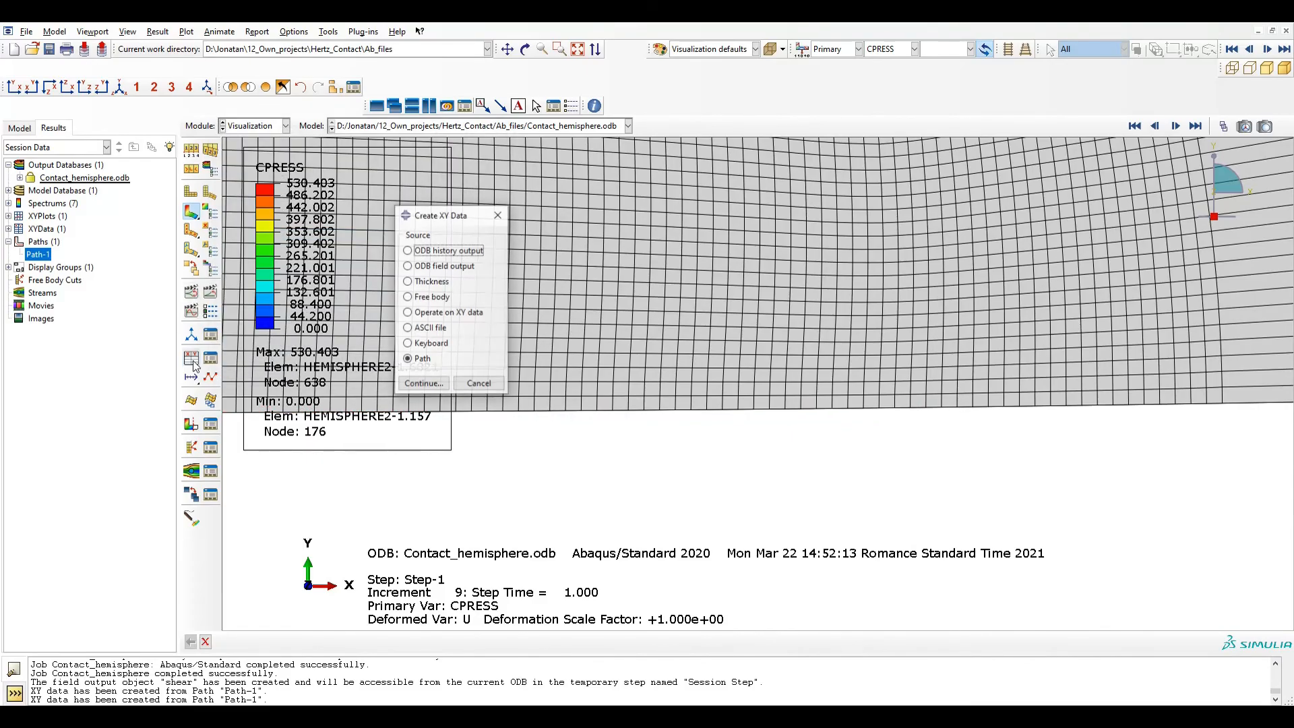
left_click(424, 384)
left_click_drag(99, 154, 294, 94)
left_click(273, 490)
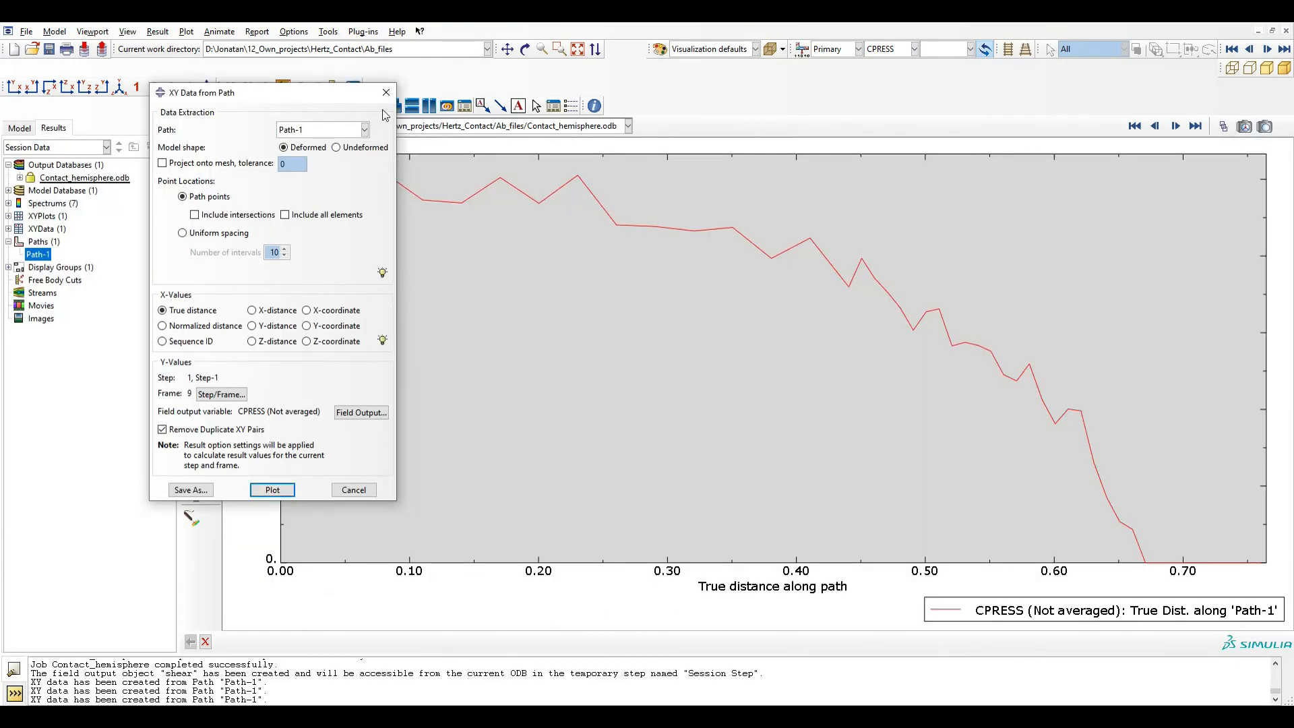
left_click(386, 92)
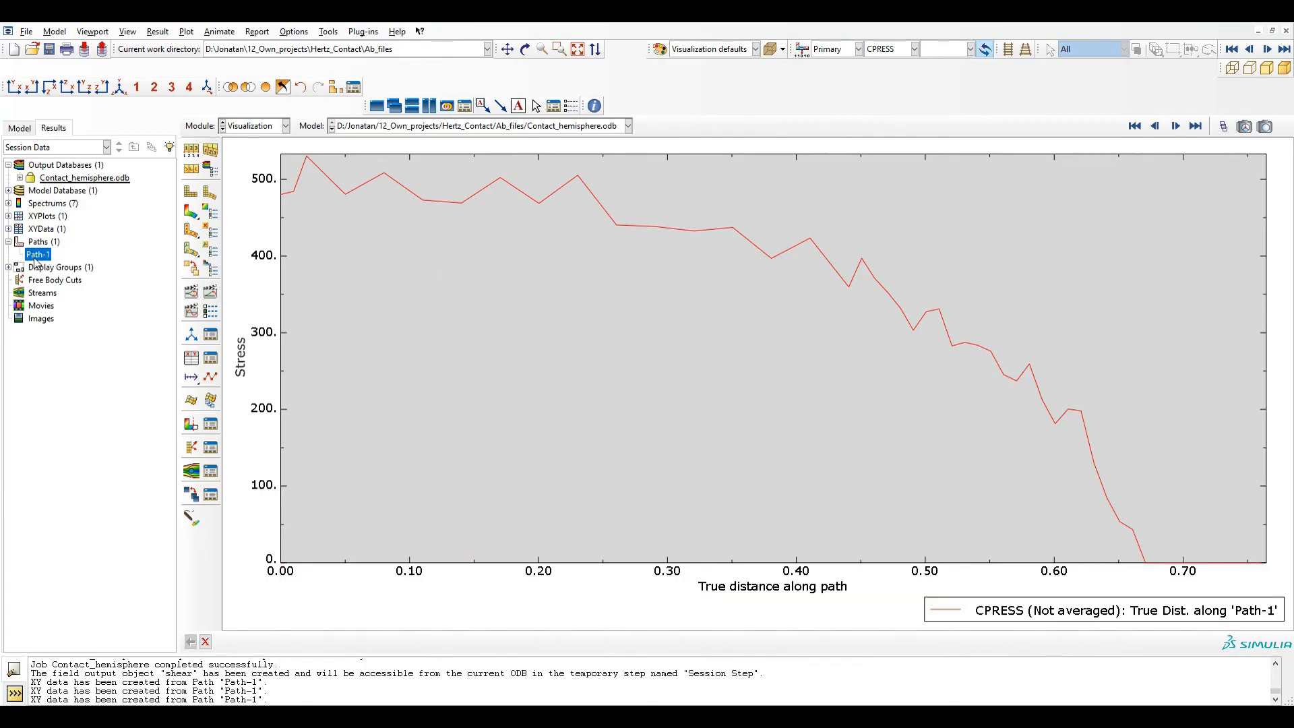
Step: Open the path plot's temporary XY data for editing and copy the X value of row 40, the first point with zero pressure
left_click(8, 230)
left_click(37, 243)
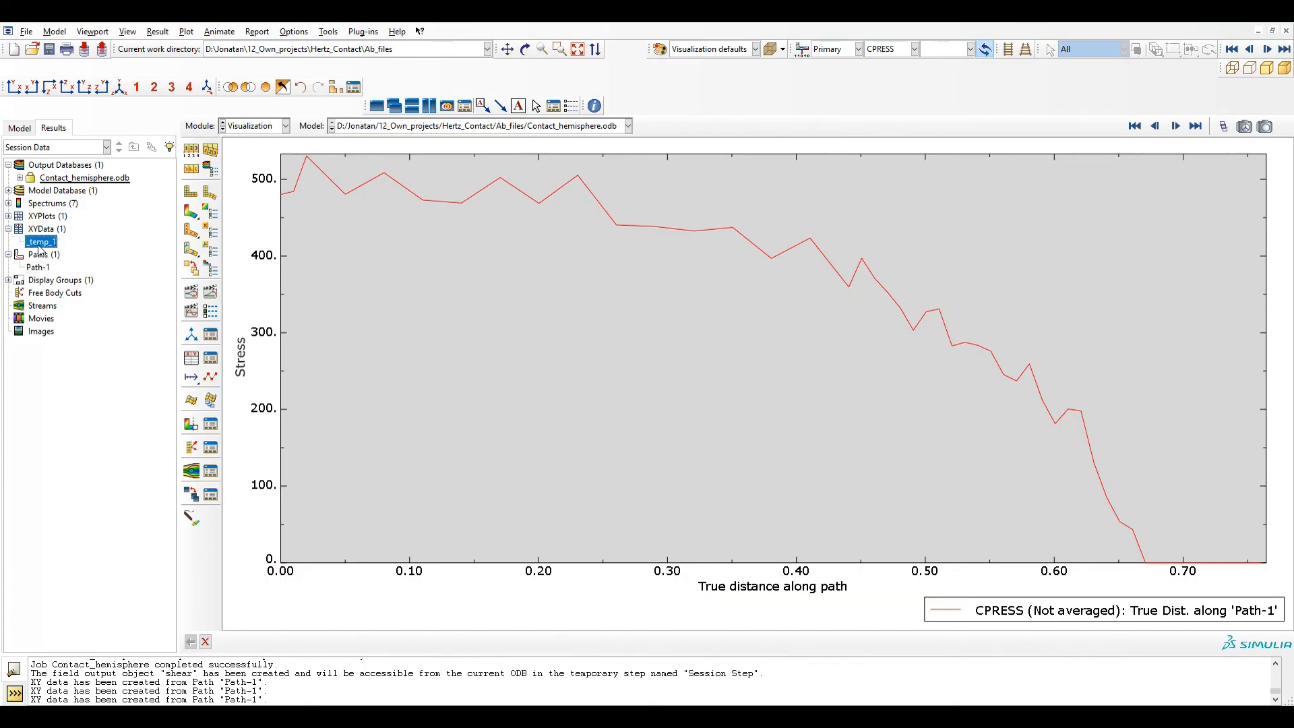
right_click(42, 245)
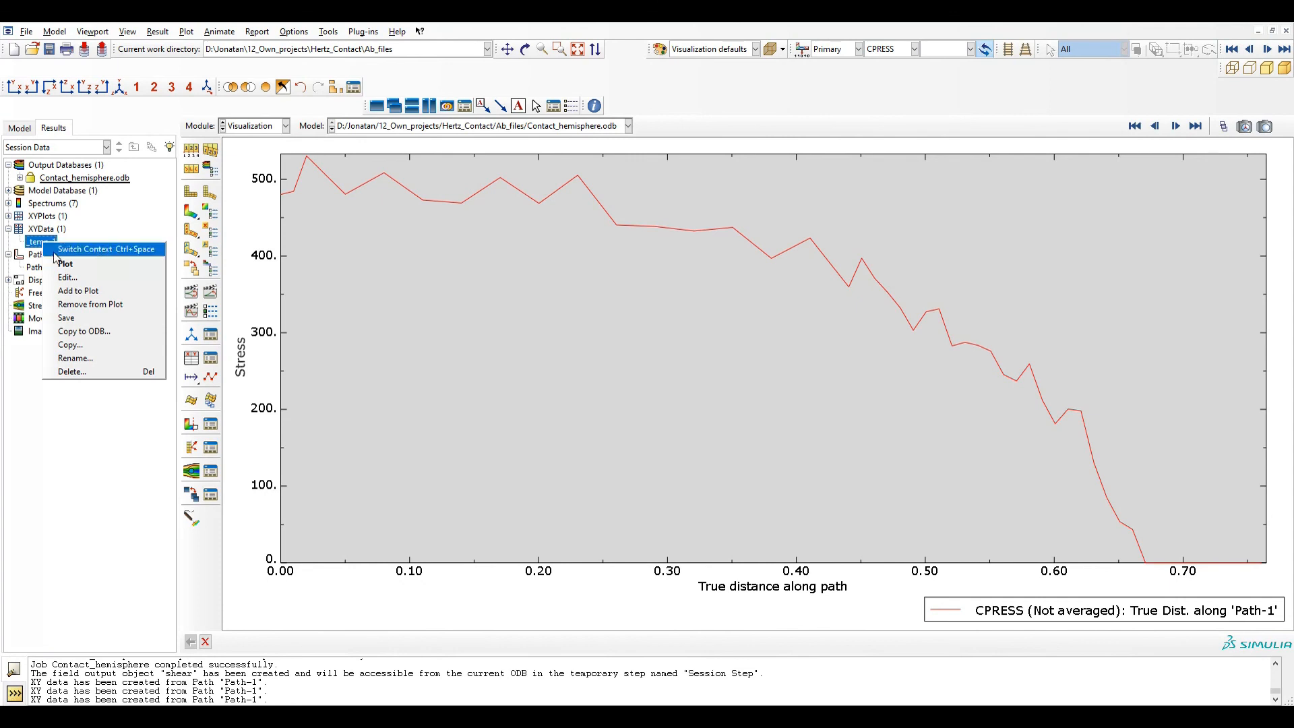
left_click(70, 268)
right_click(44, 243)
left_click(70, 281)
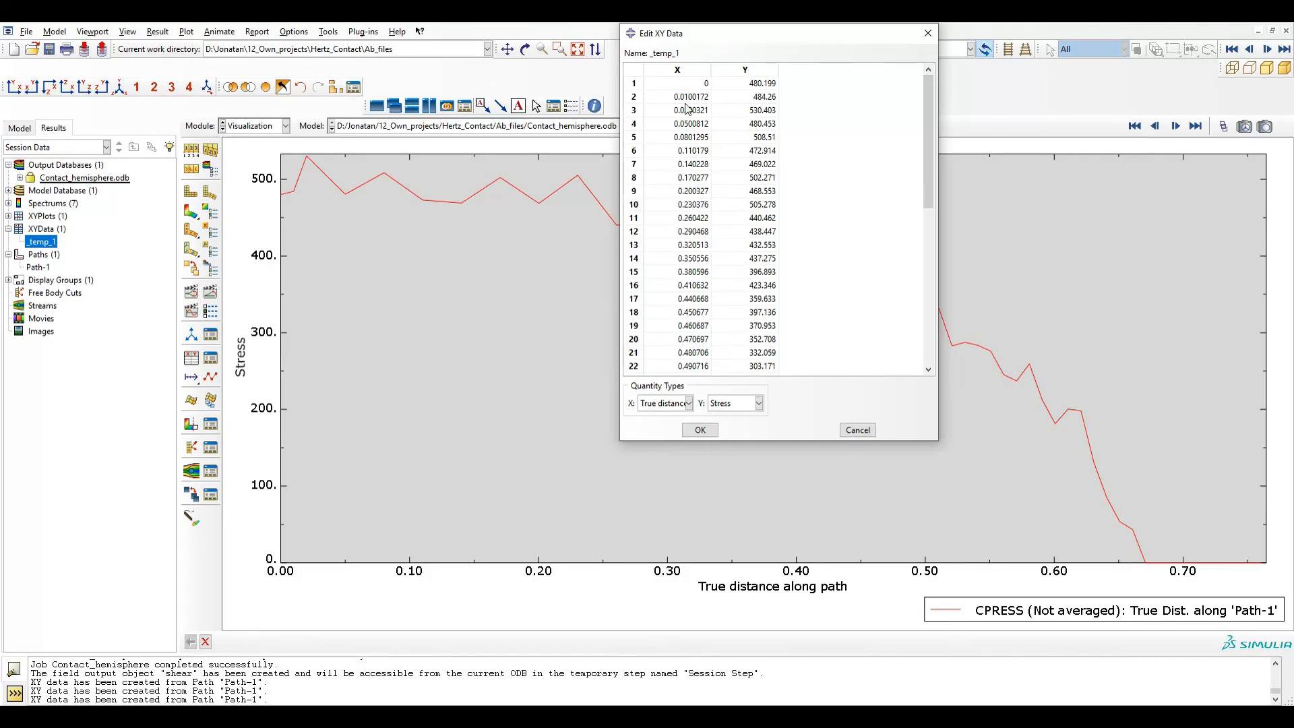
left_click_drag(927, 174, 946, 325)
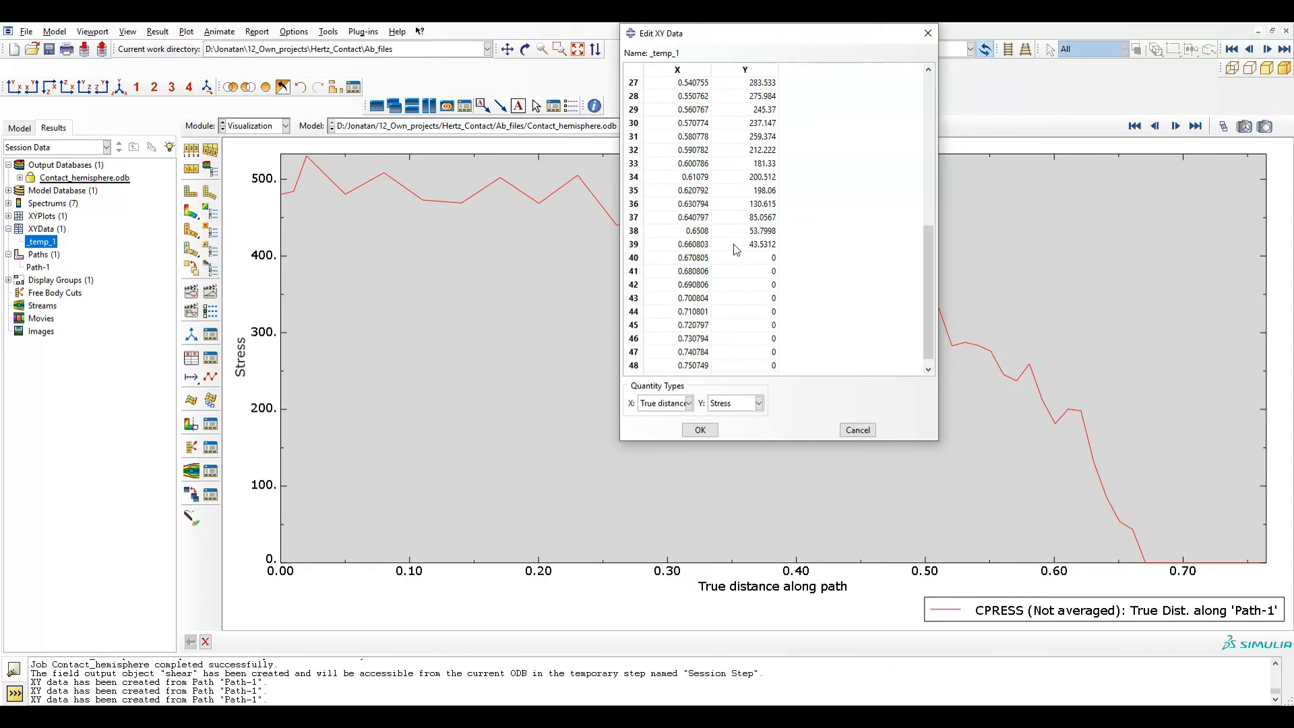
double_click(688, 263)
key("ctrl+c")
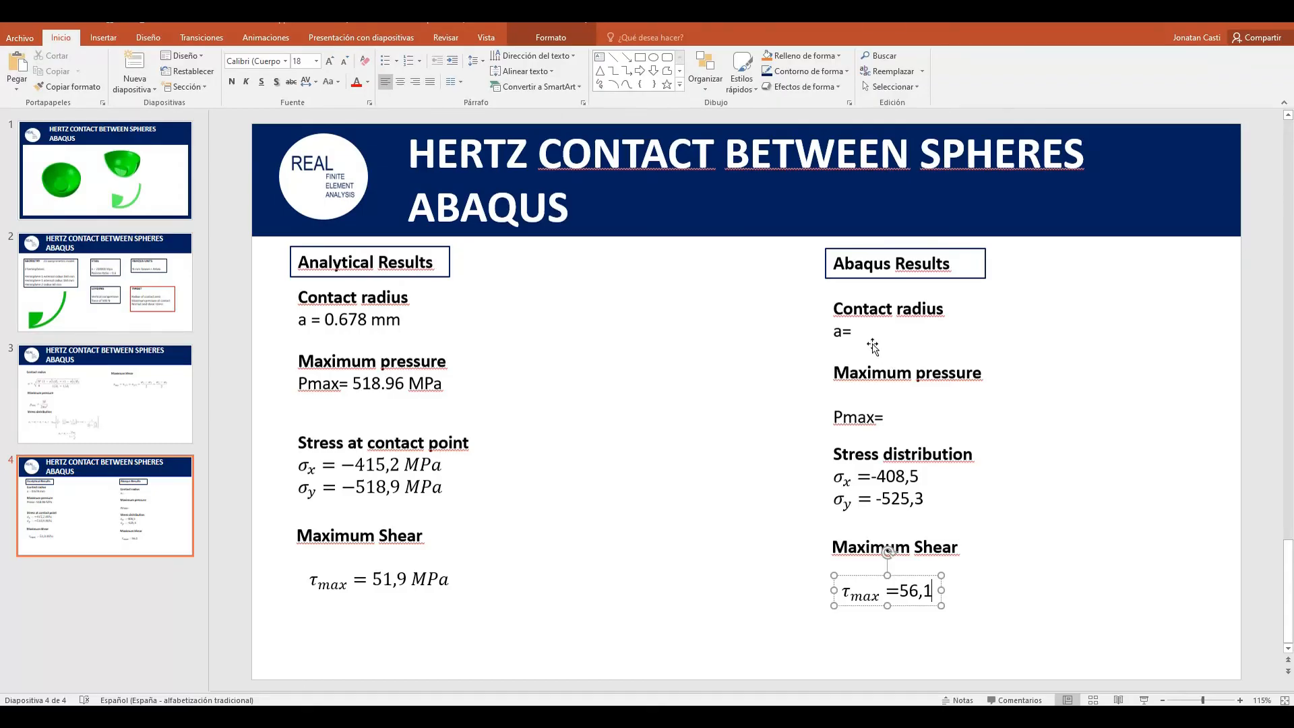
Step: Switch to the PowerPoint results slide, paste 0.670805 as the Abaqus contact radius a, and compare it with the analytical radius
left_click(868, 340)
key("ctrl+v")
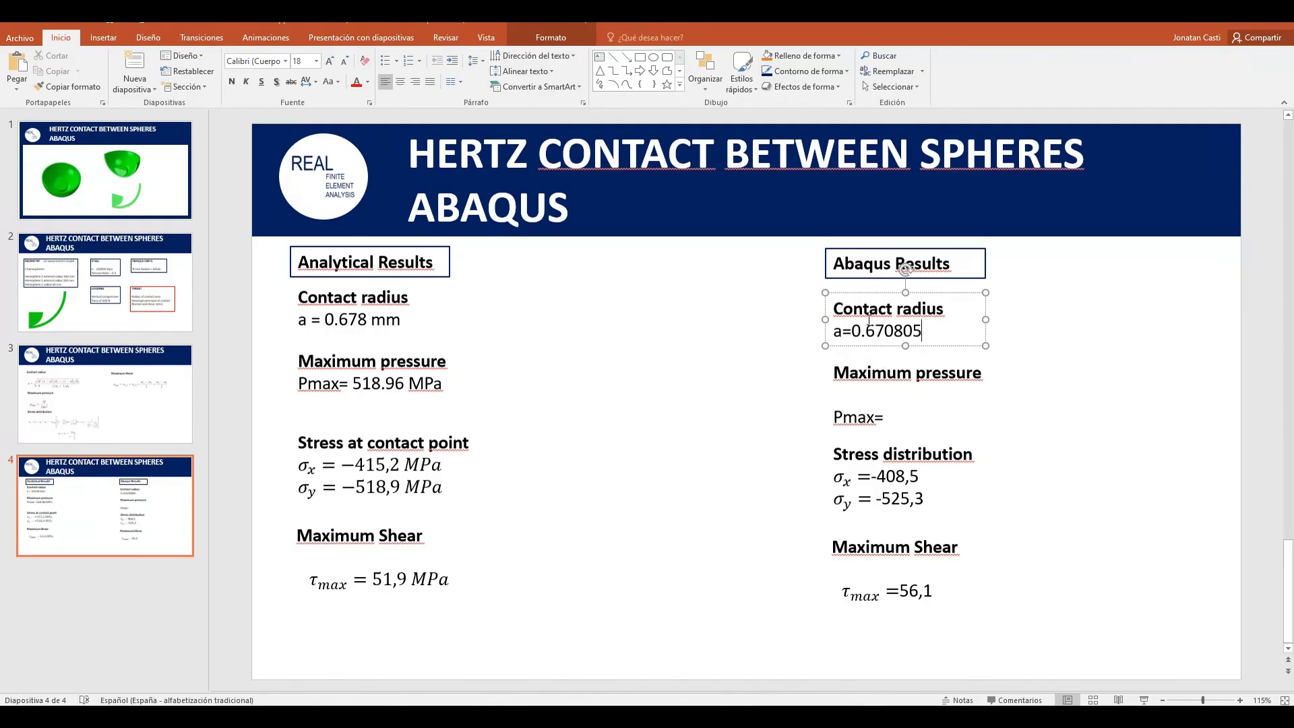
left_click_drag(868, 329, 895, 329)
left_click_drag(325, 319, 402, 319)
left_click(860, 330)
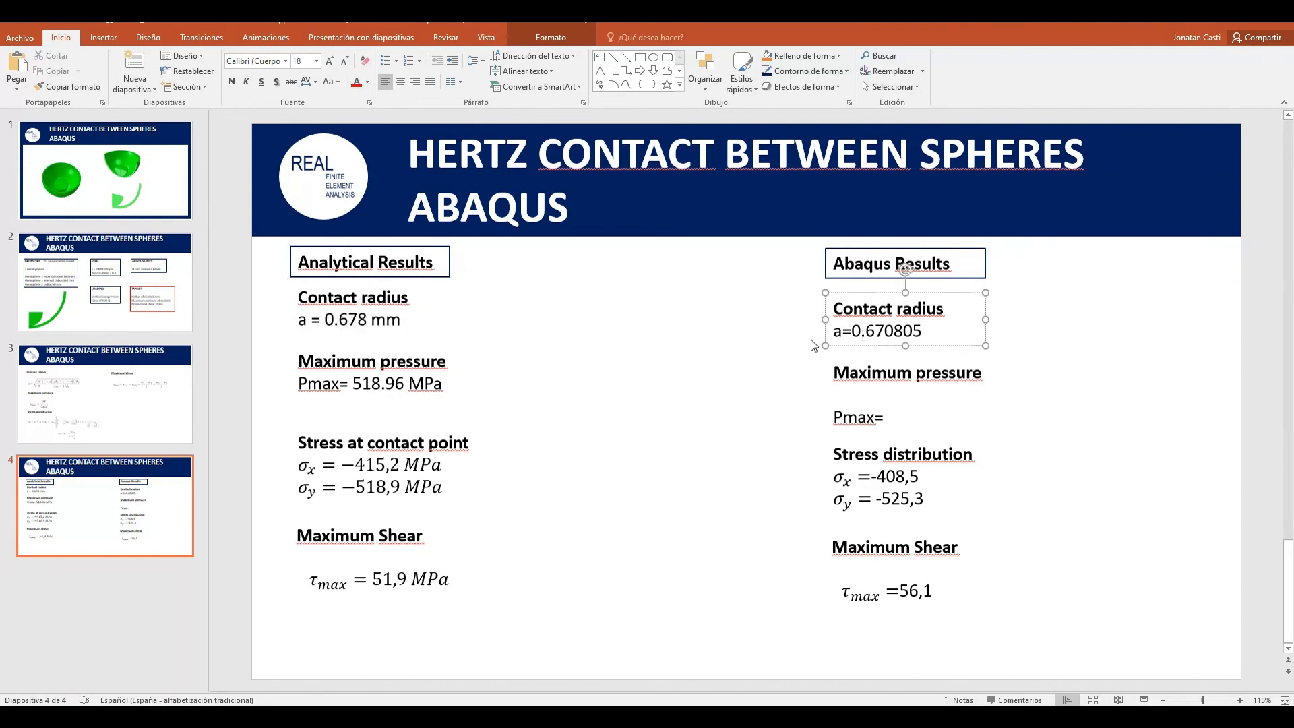